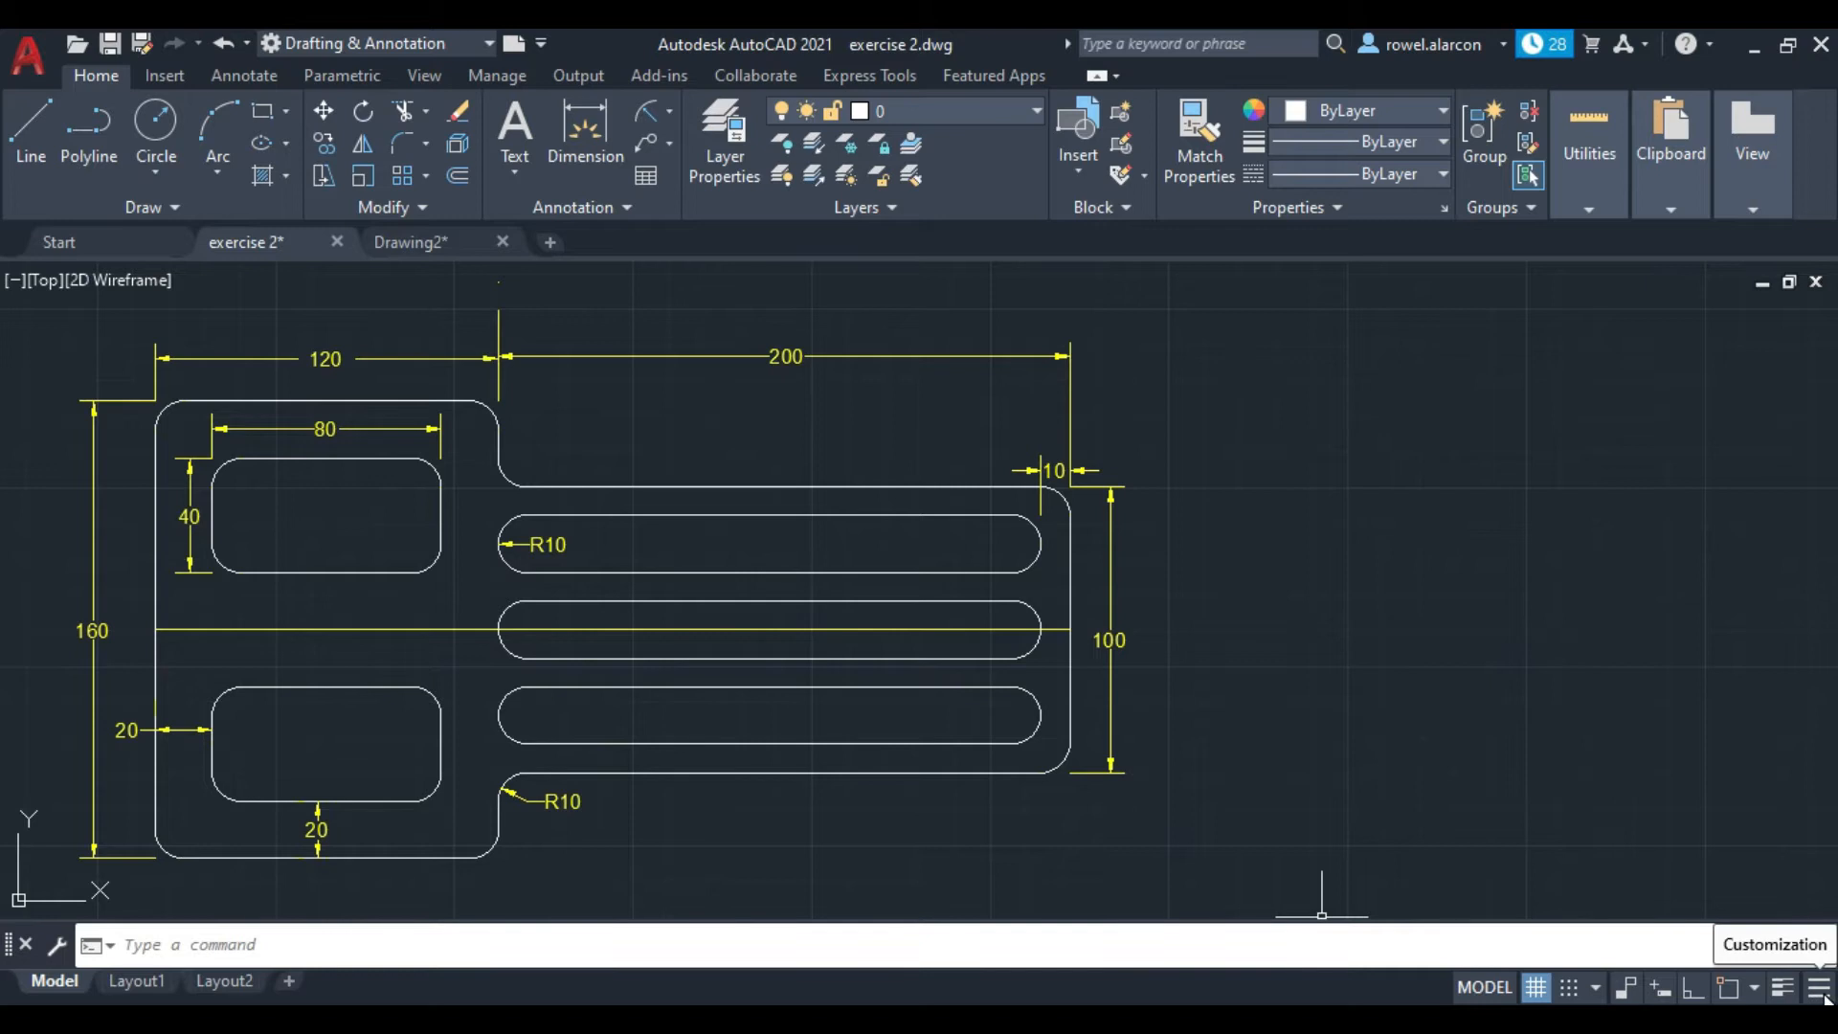
Step: Hide and redisplay the Ortho Mode and 2D Object Snap controls through the status bar customization list
click(1824, 996)
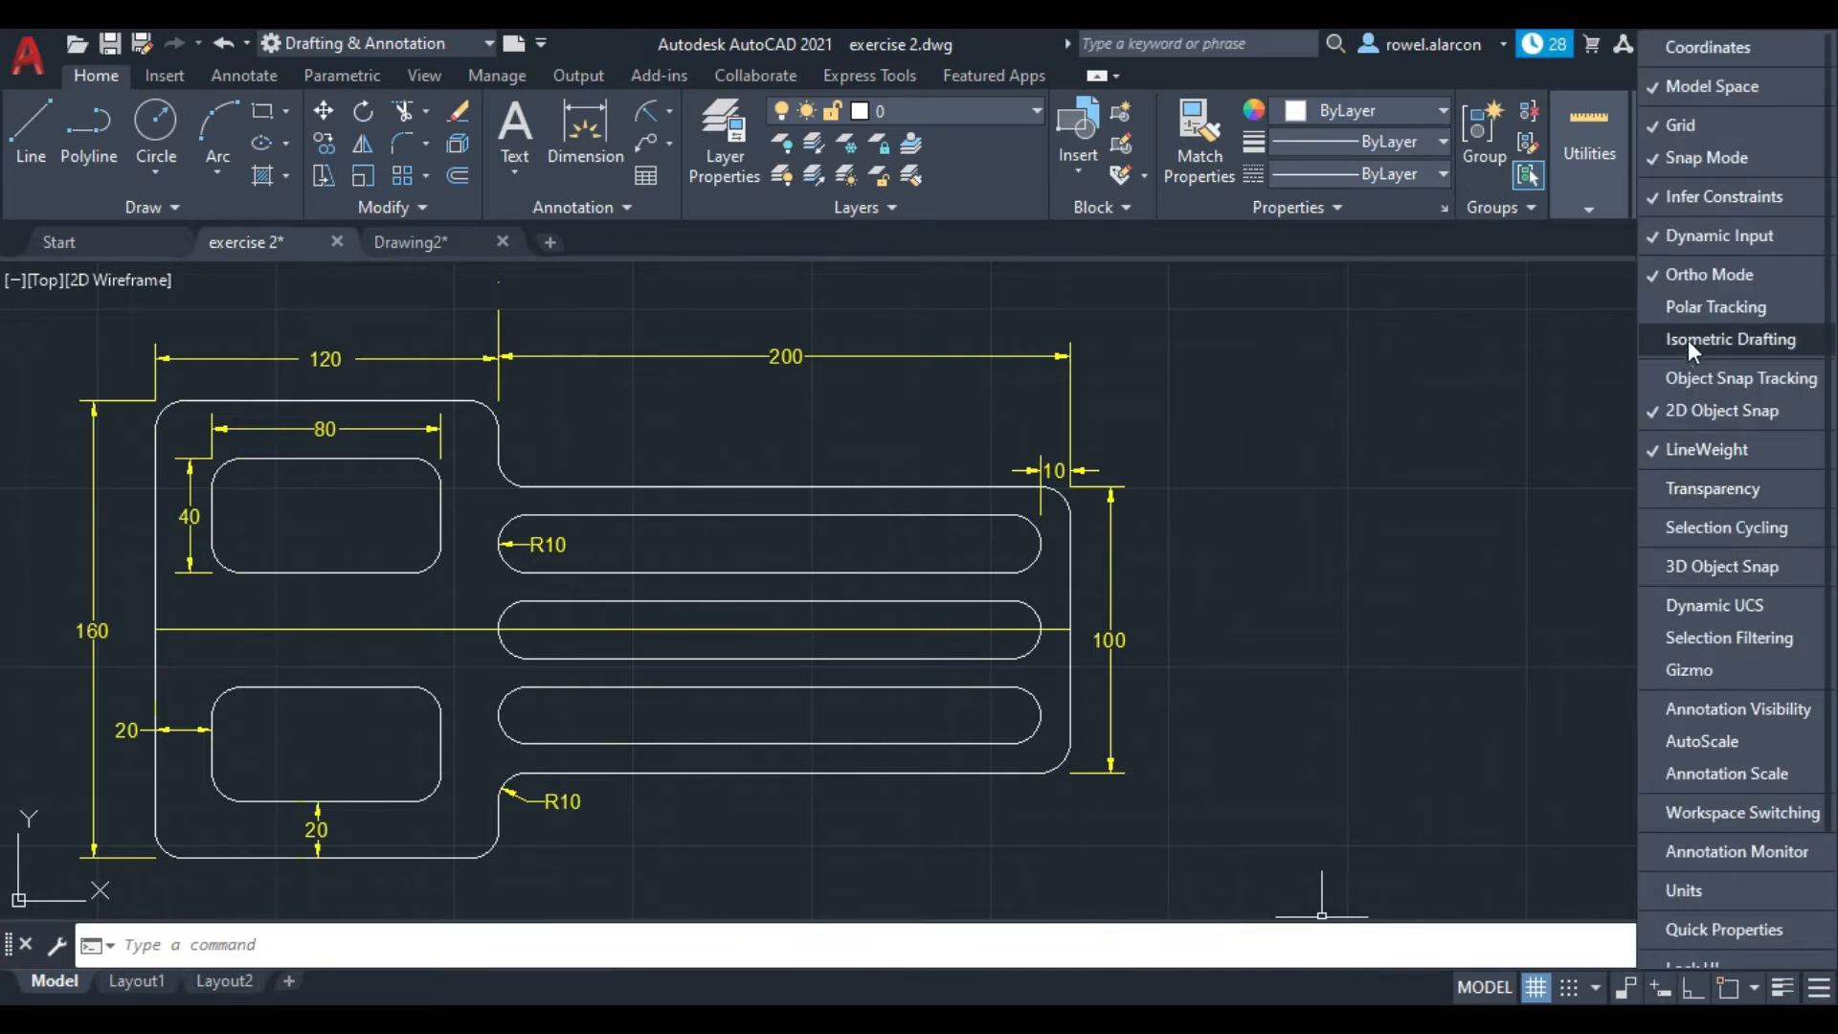
click(1653, 279)
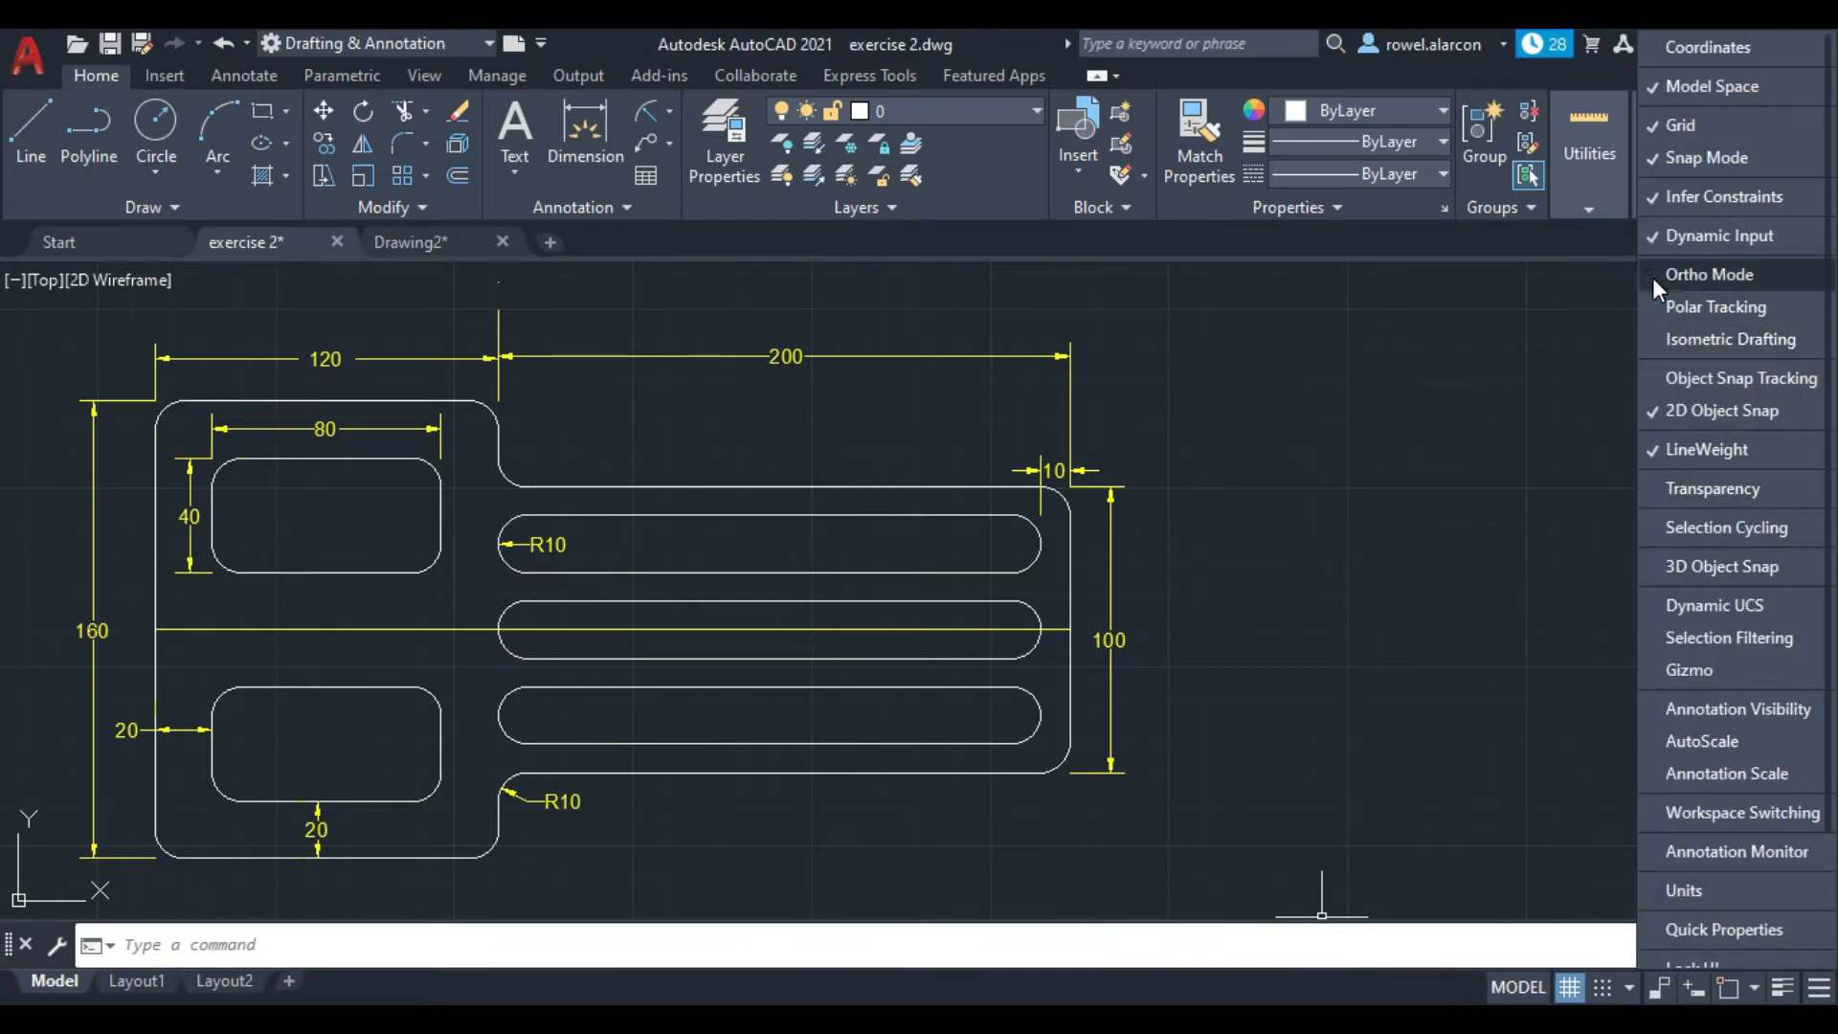
click(1653, 277)
click(1653, 413)
click(1652, 413)
click(1571, 430)
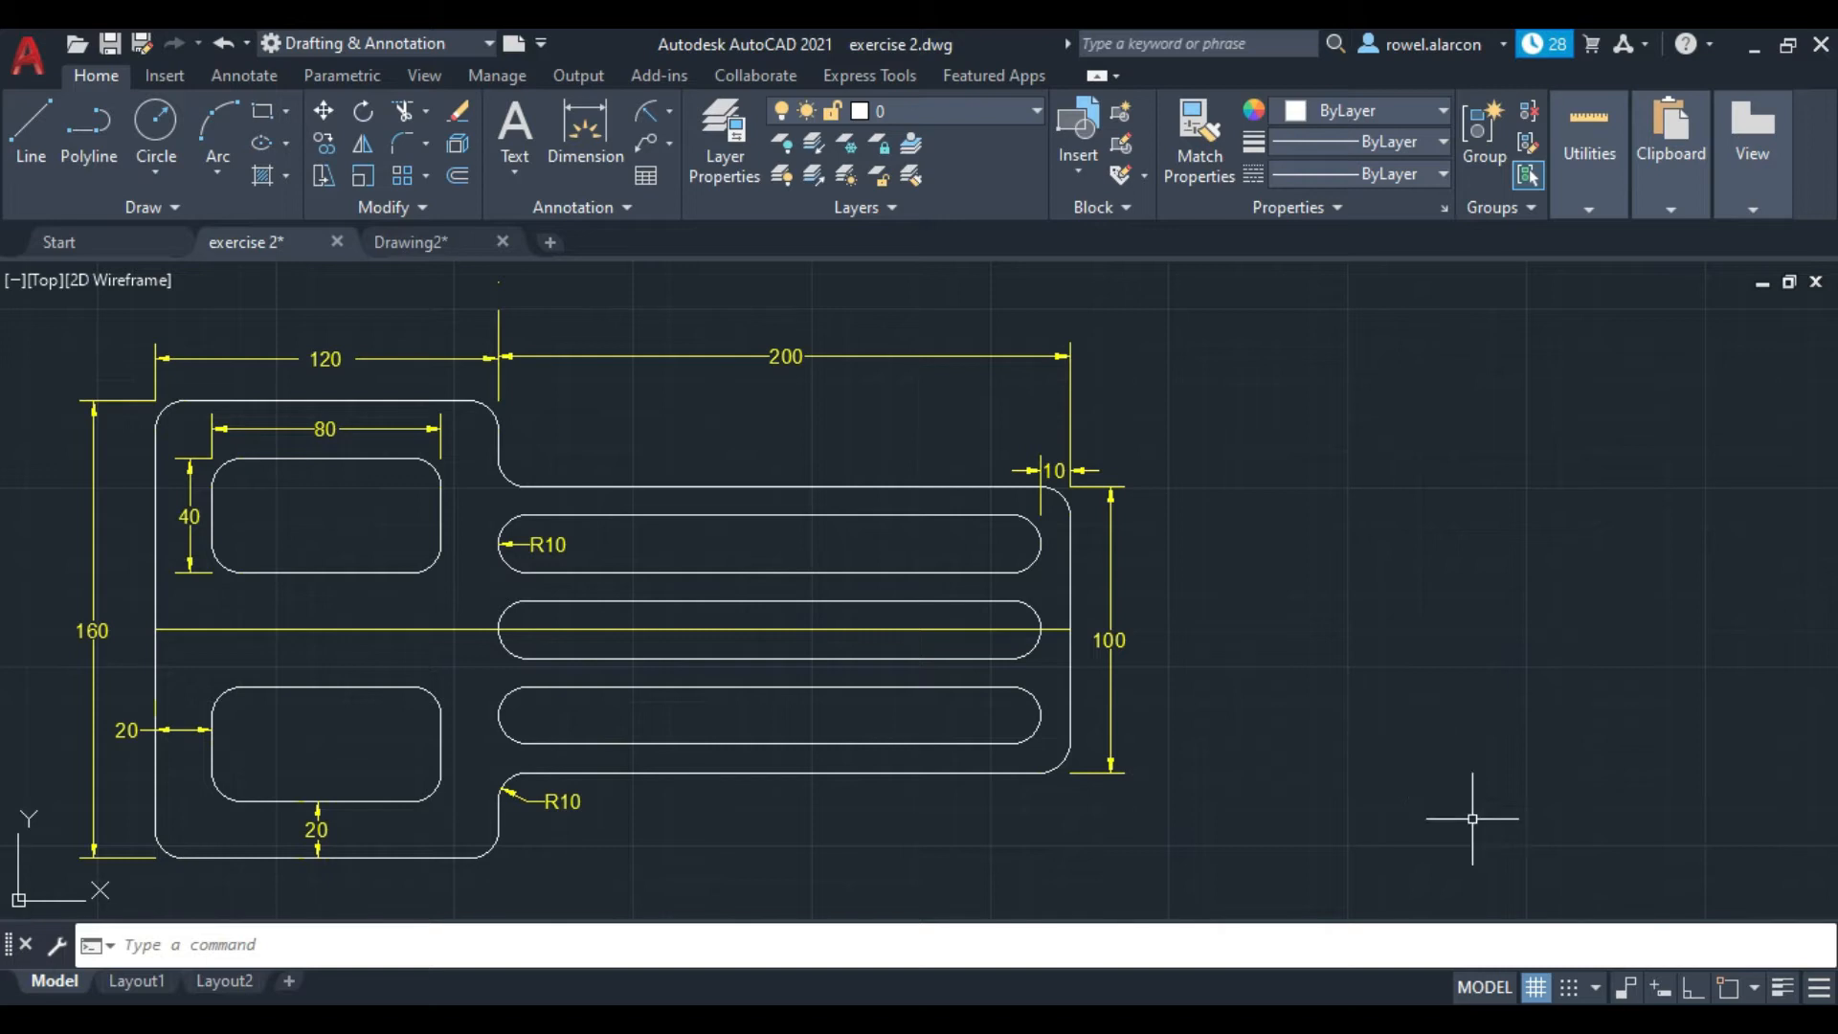
Step: Turn on Ortho Mode and Object Snap, and accept the object snap settings with the Endpoint mode enabled
click(1691, 991)
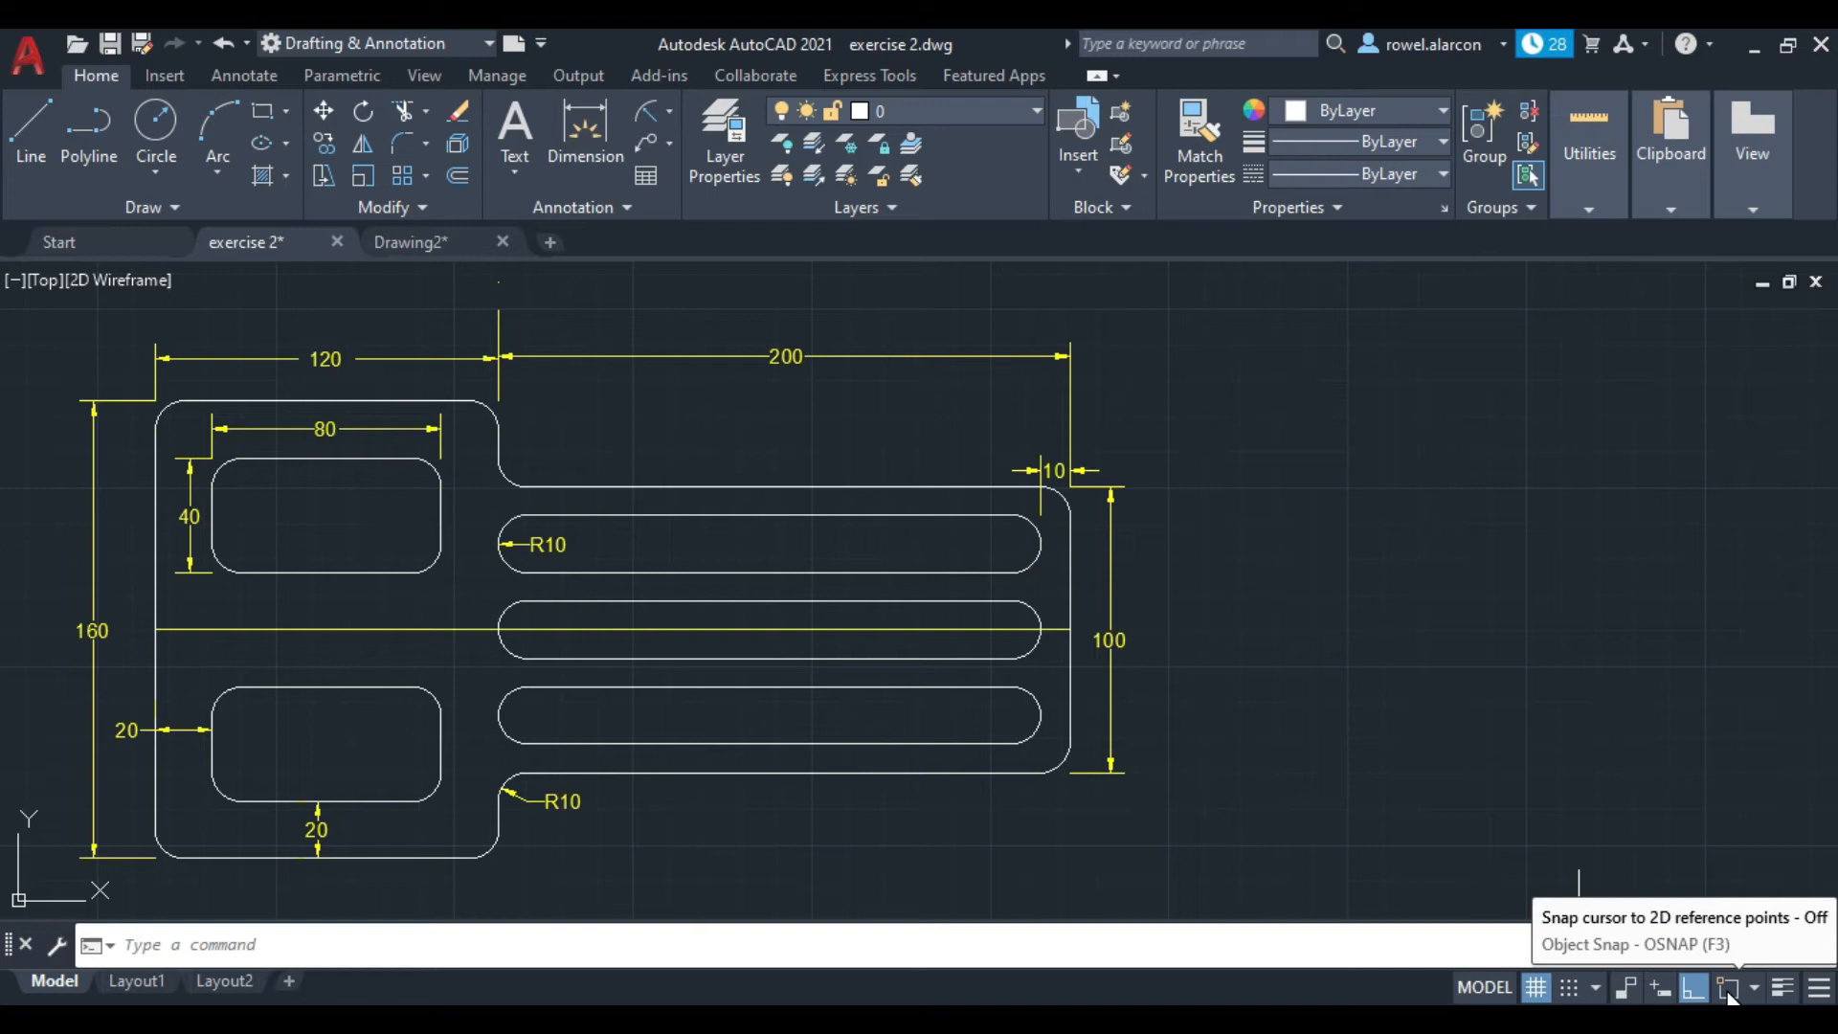
click(1730, 992)
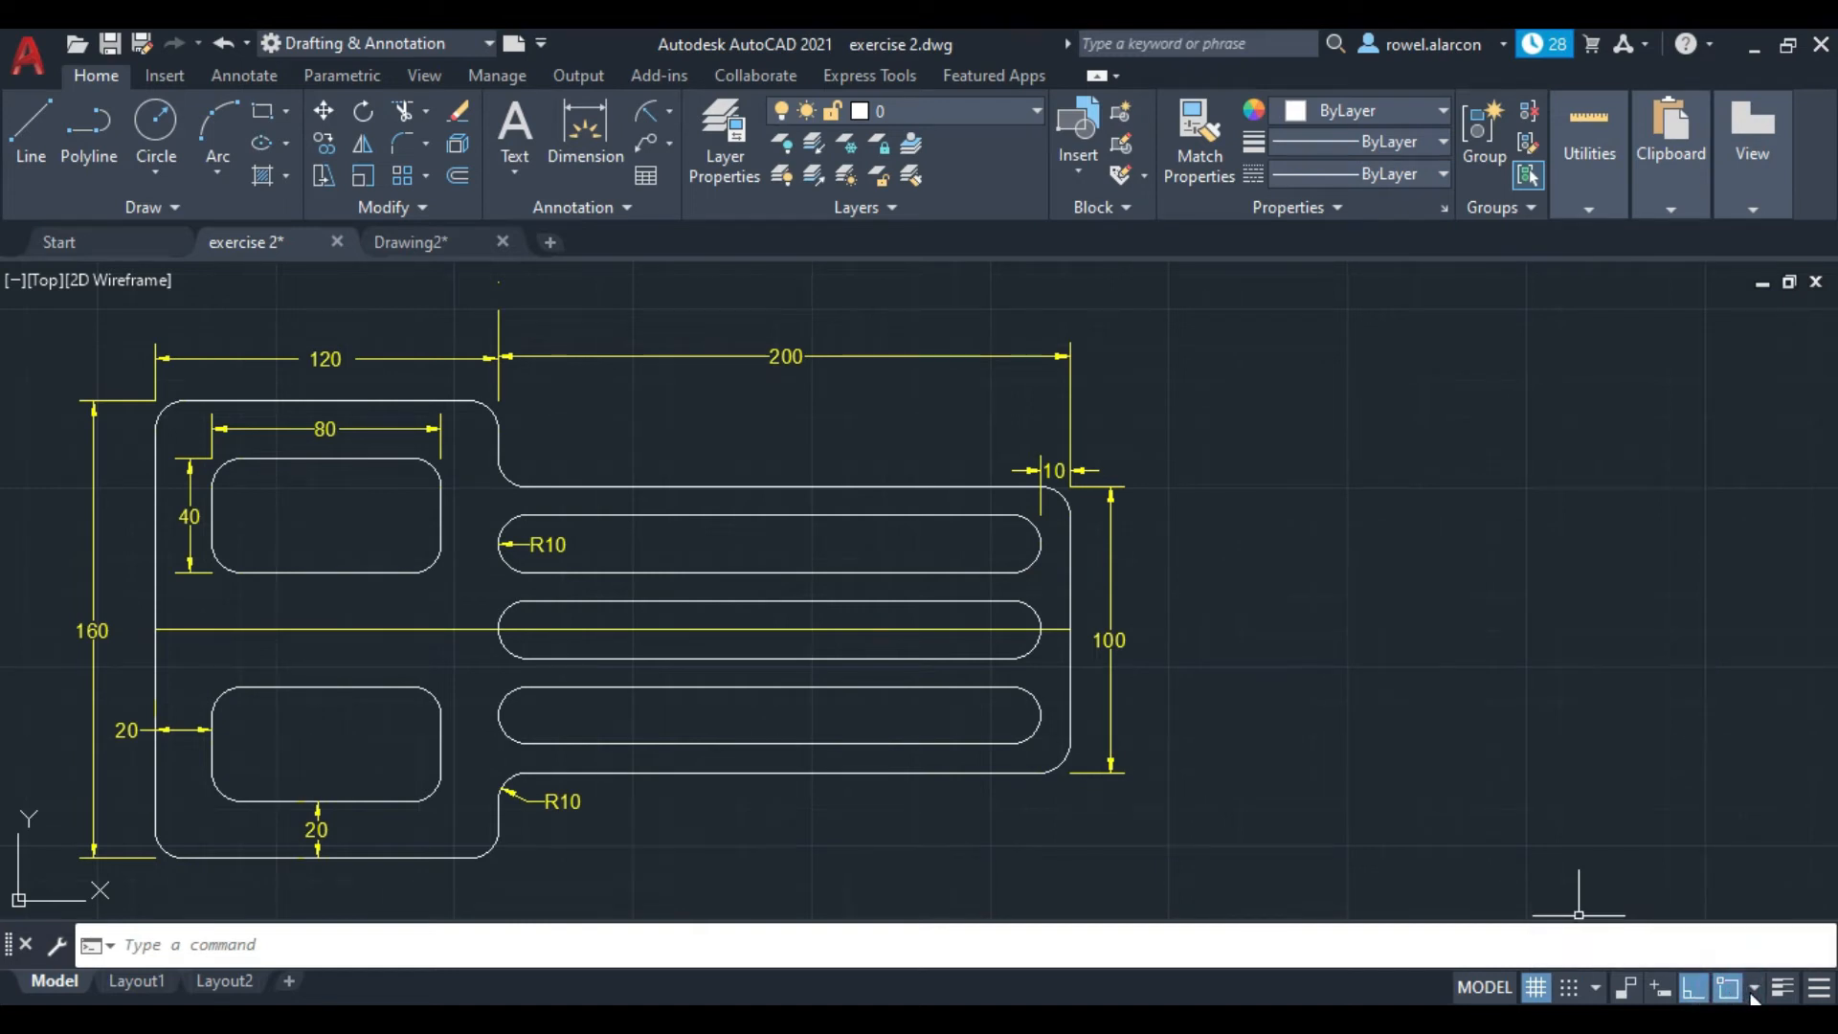
click(1754, 992)
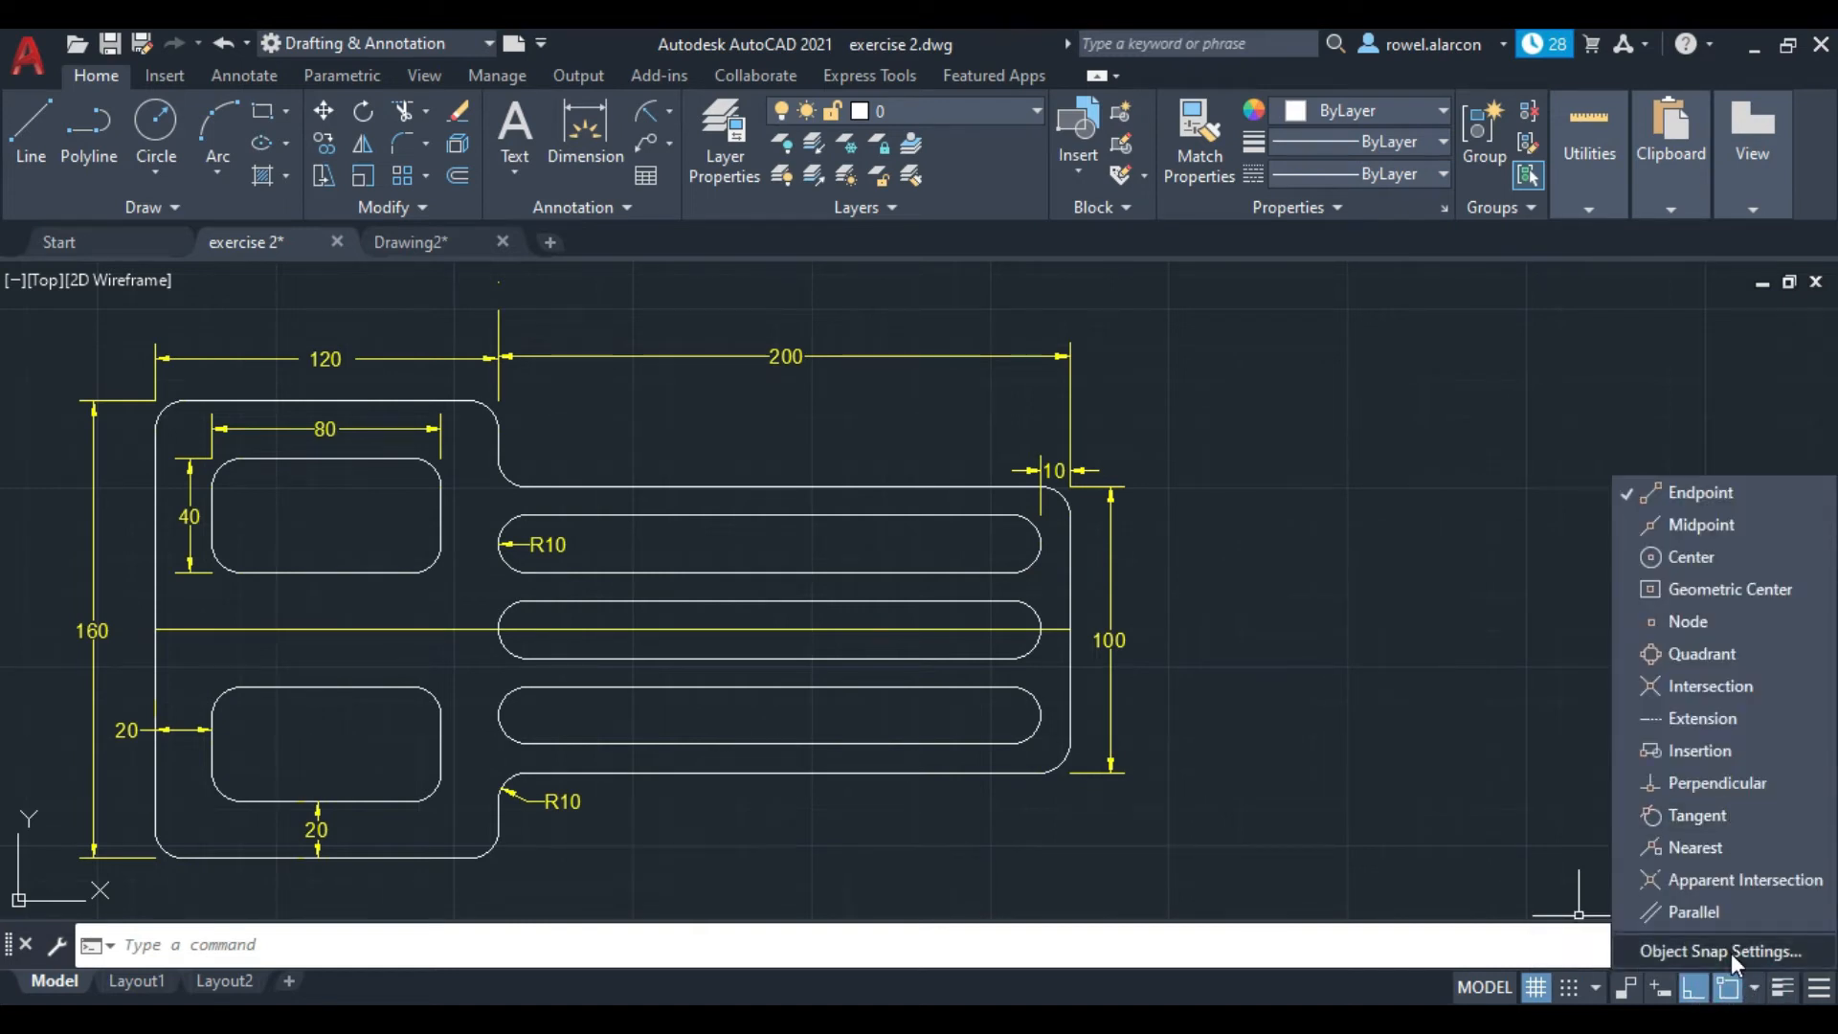
click(1733, 952)
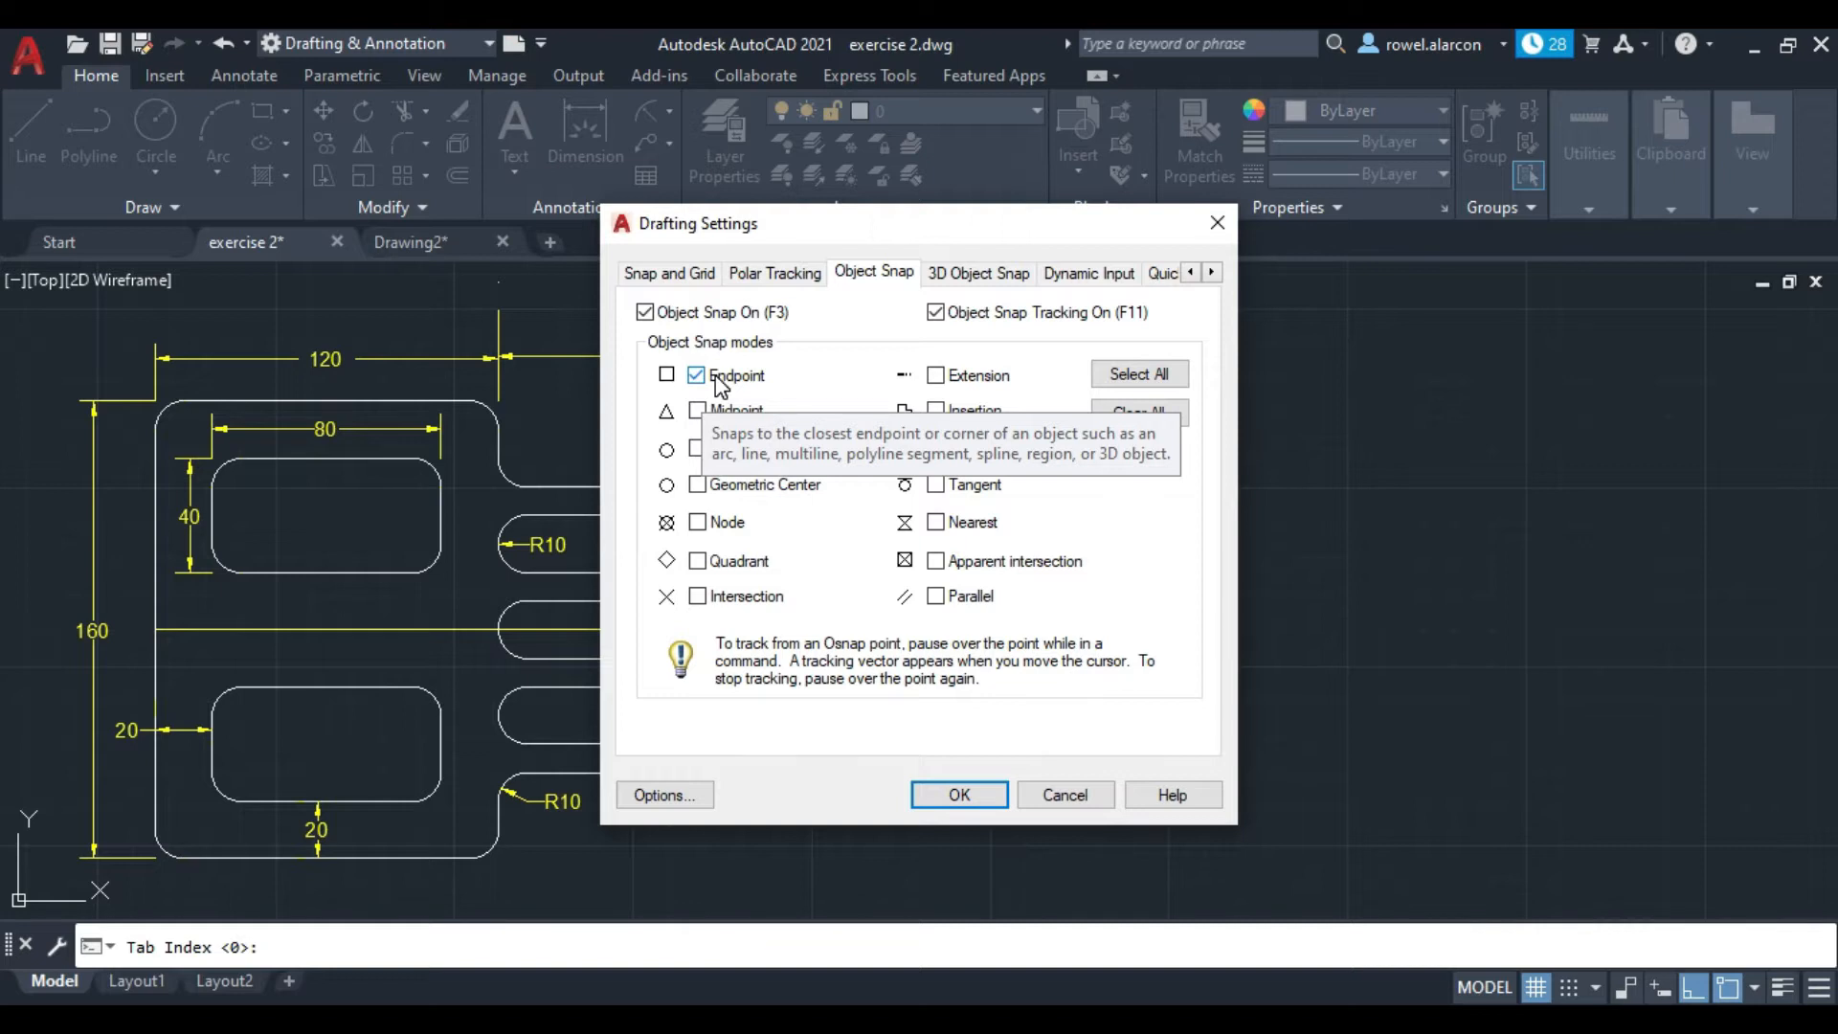
click(959, 796)
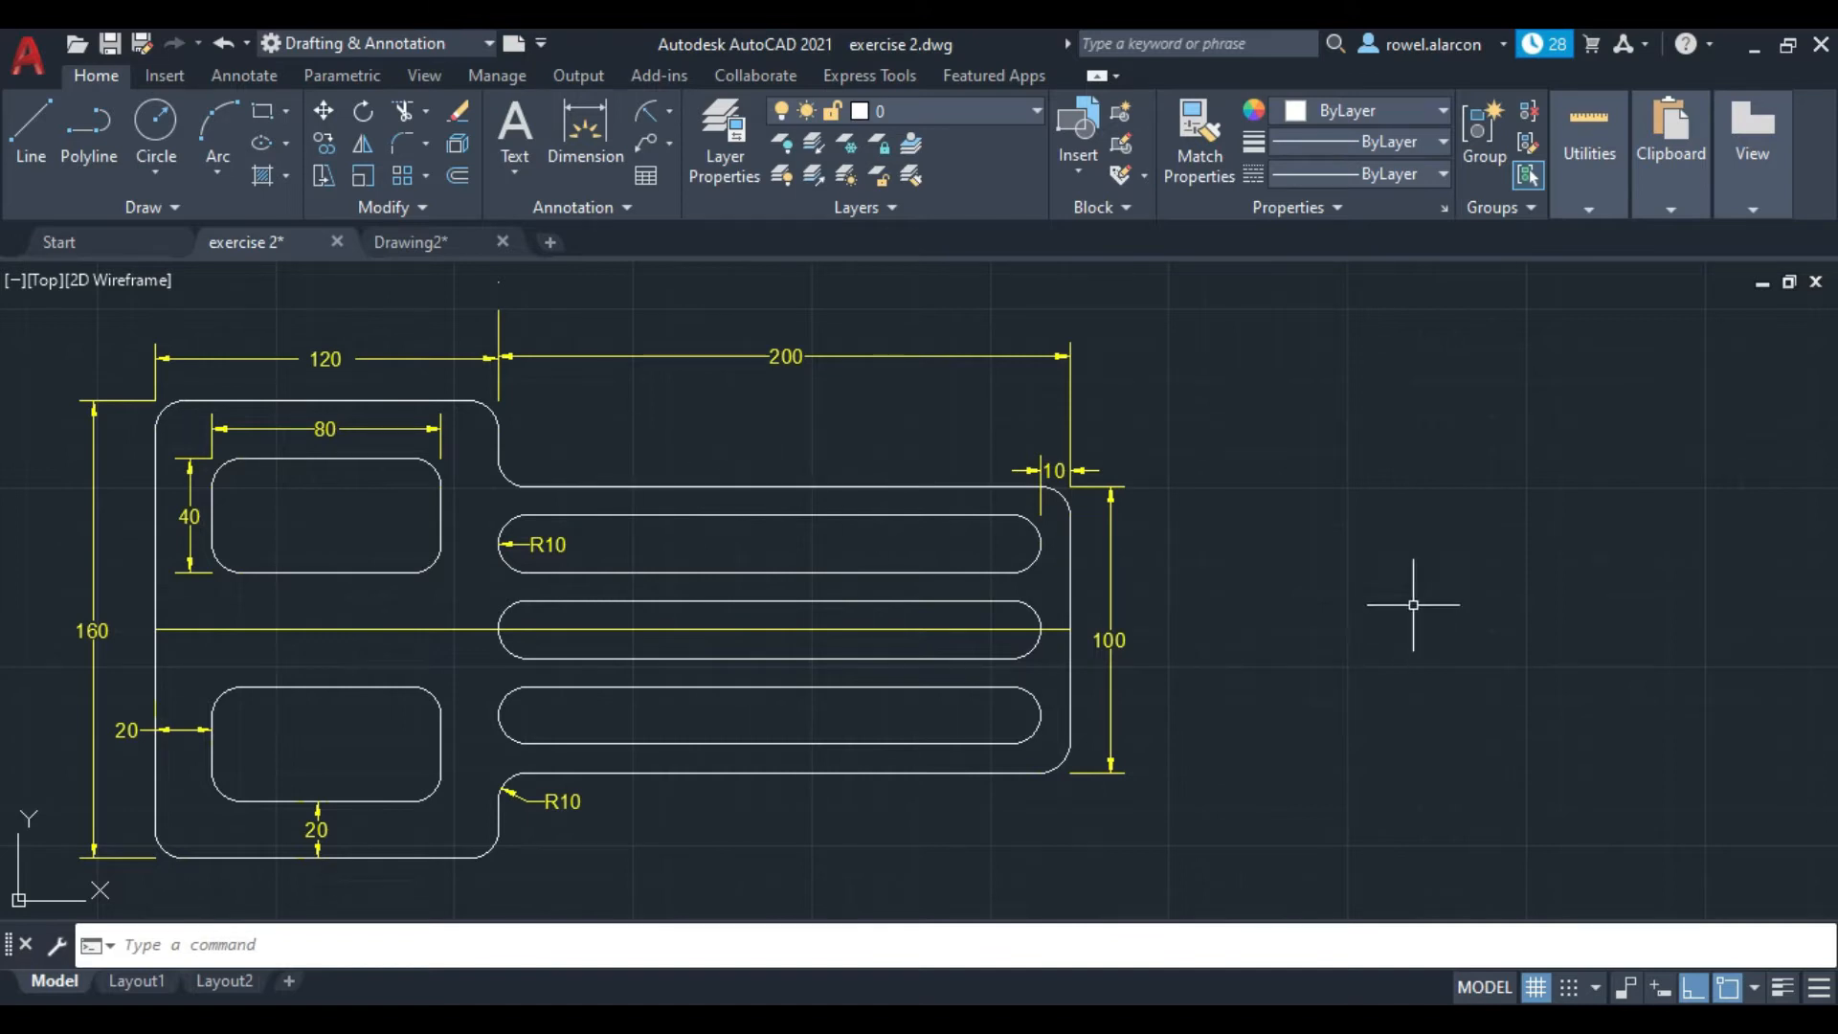
click(507, 406)
click(507, 406)
click(506, 406)
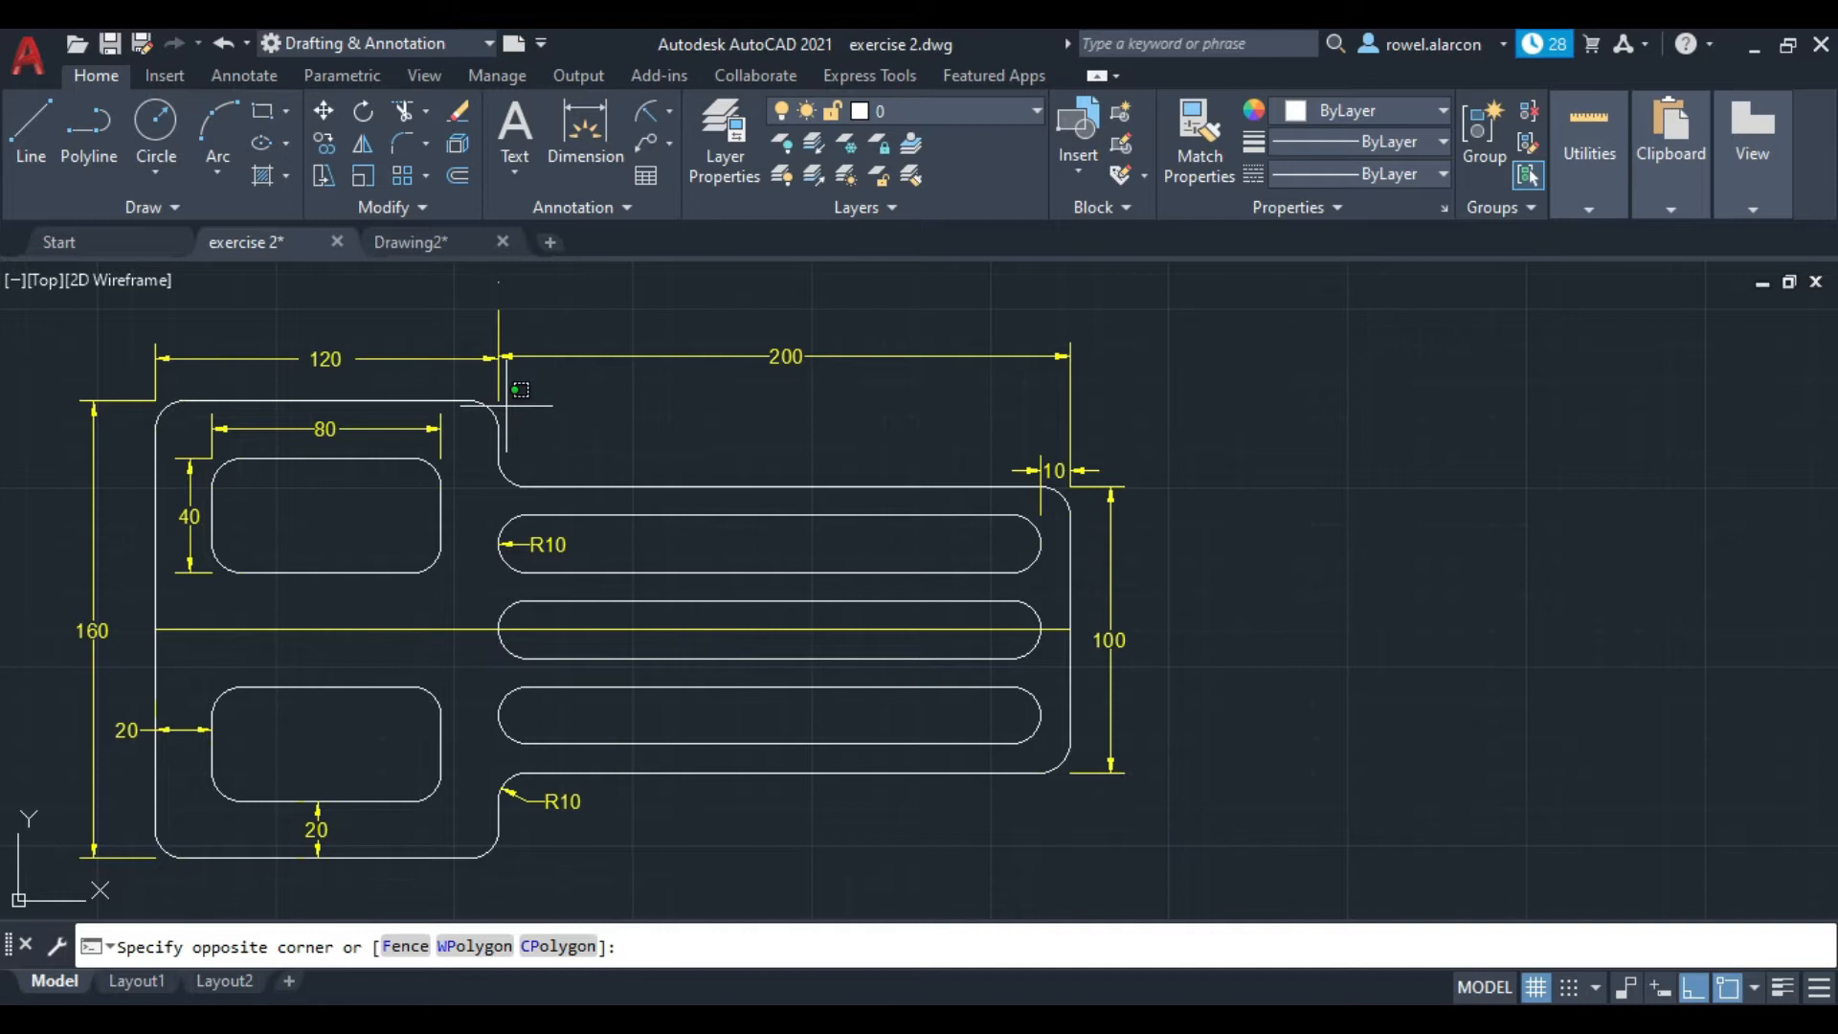
key(Escape)
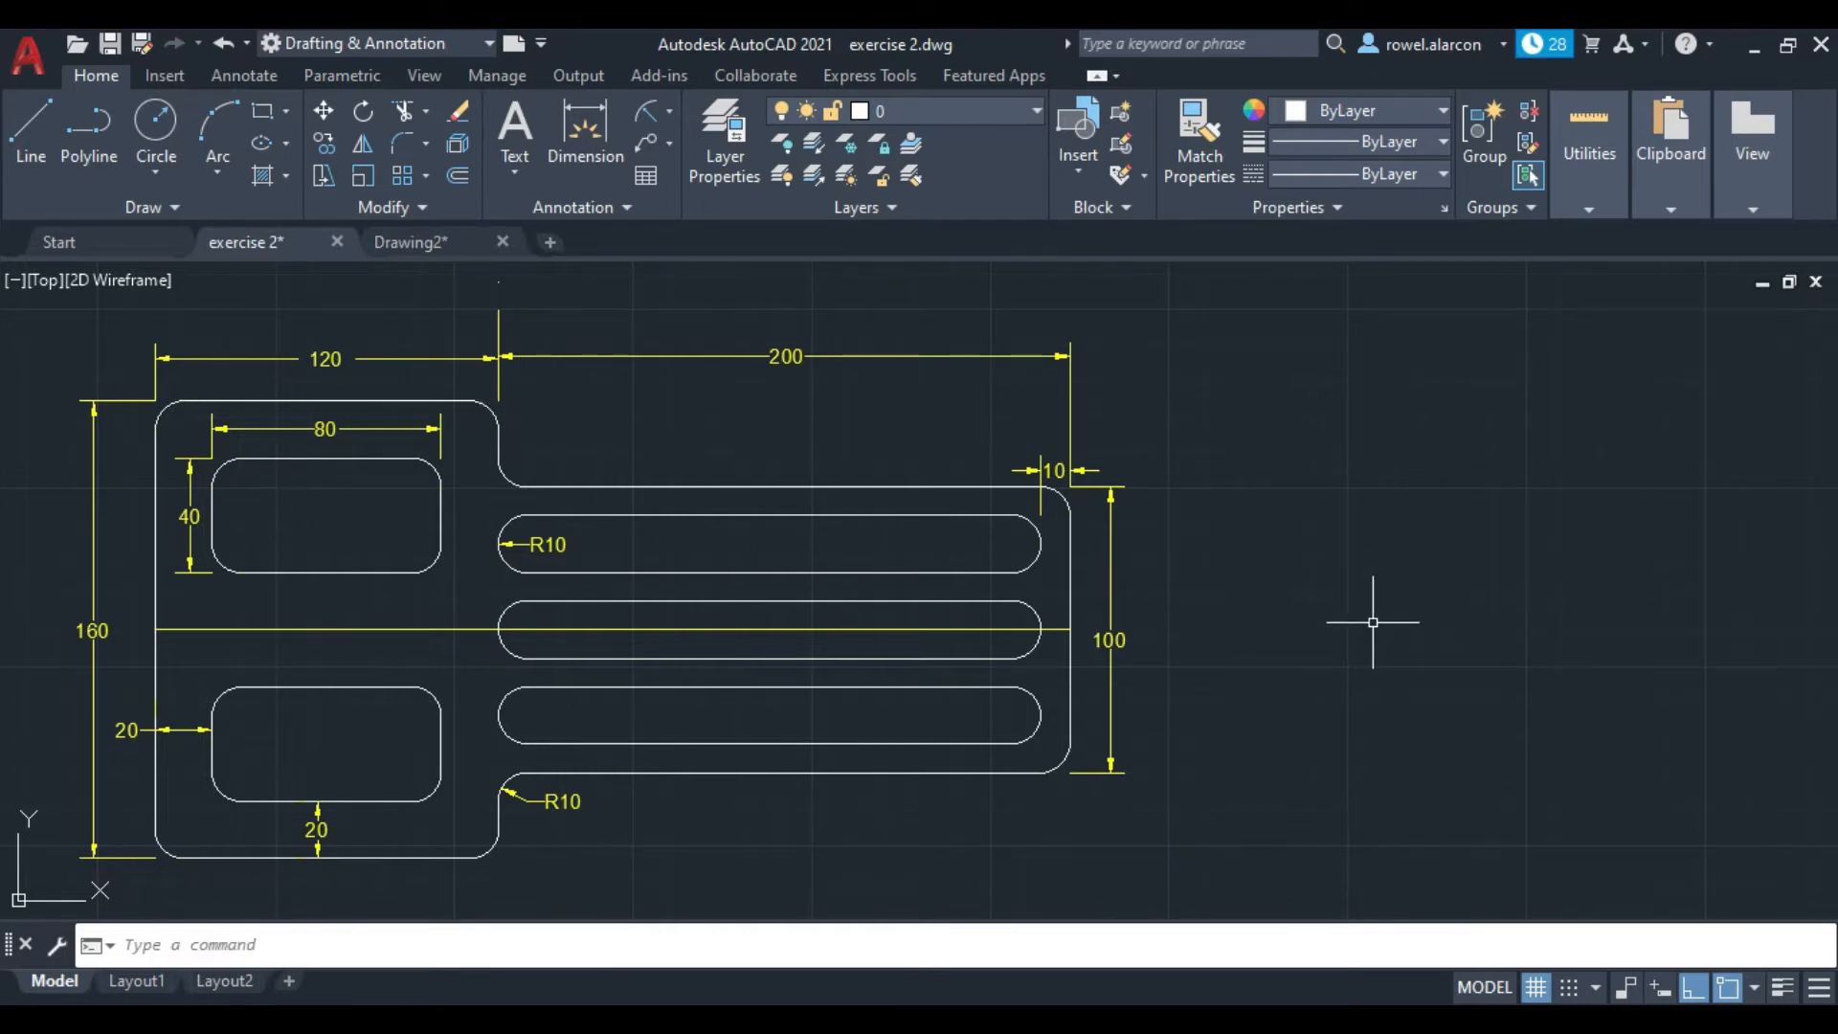
scroll(1373, 622, down, 2)
middle_drag(1691, 620, 1174, 628)
click(270, 946)
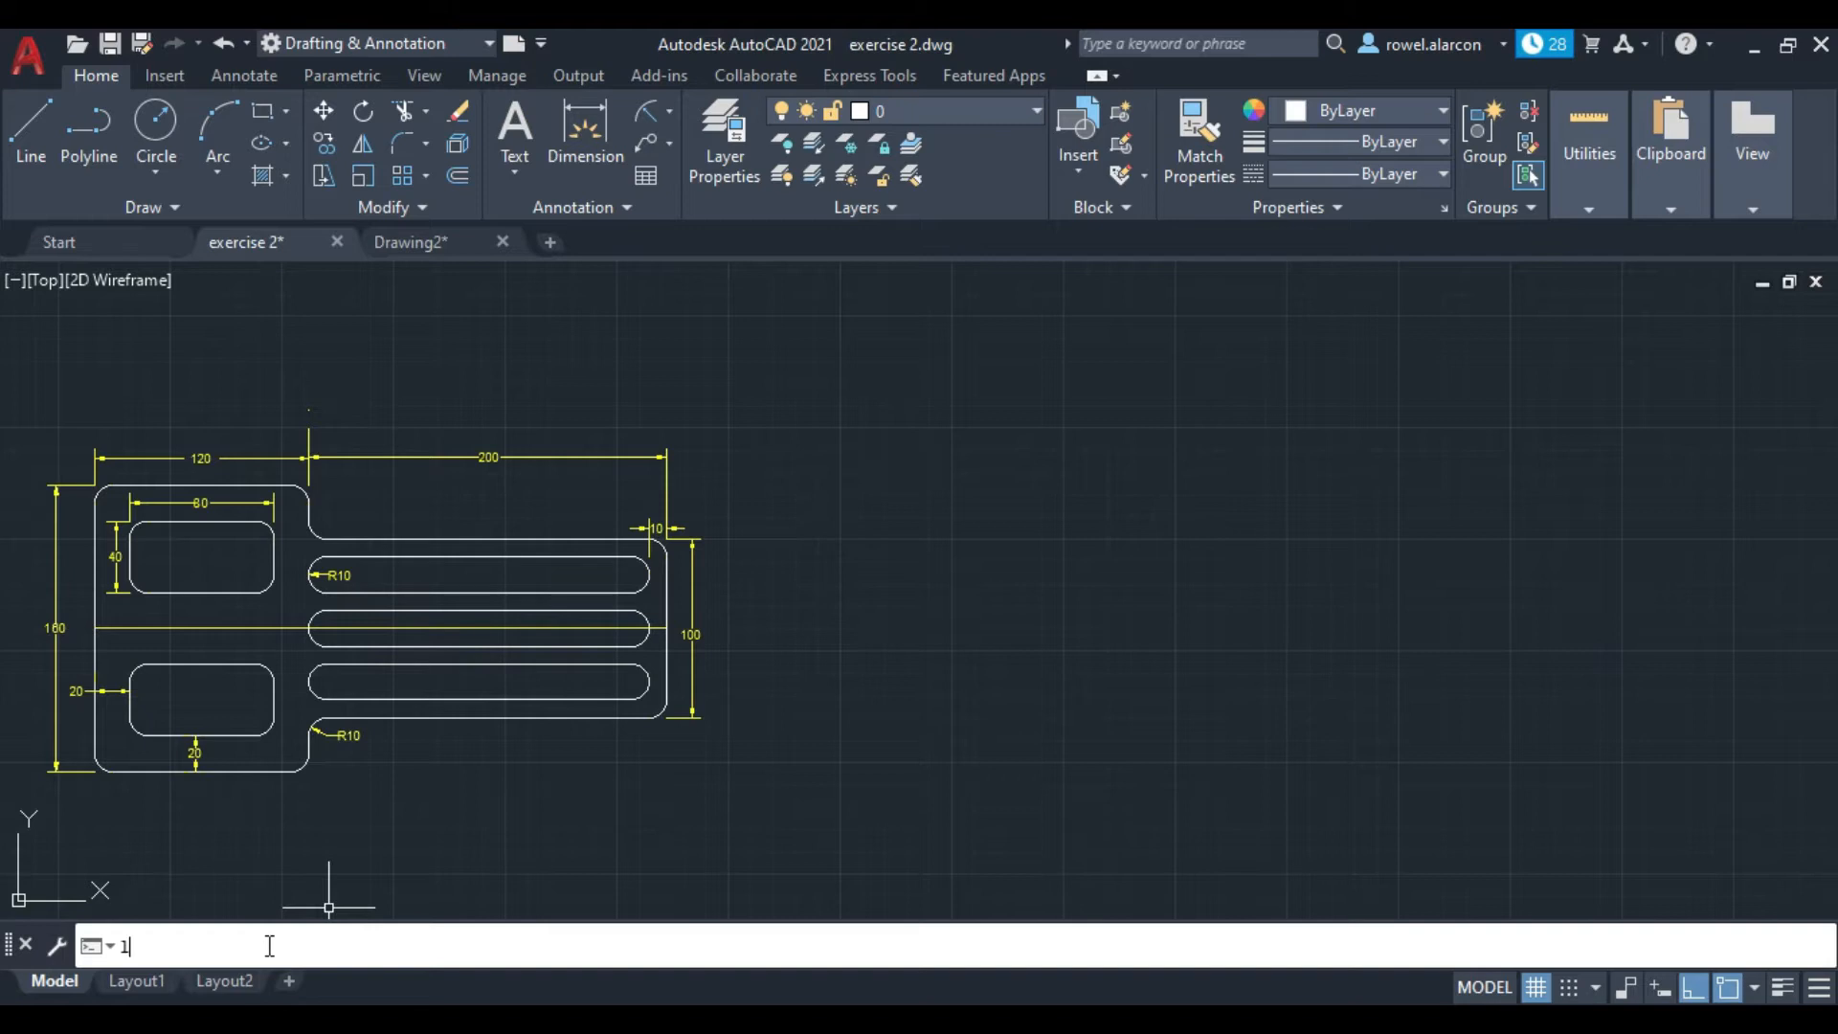
text(l)
key(Return)
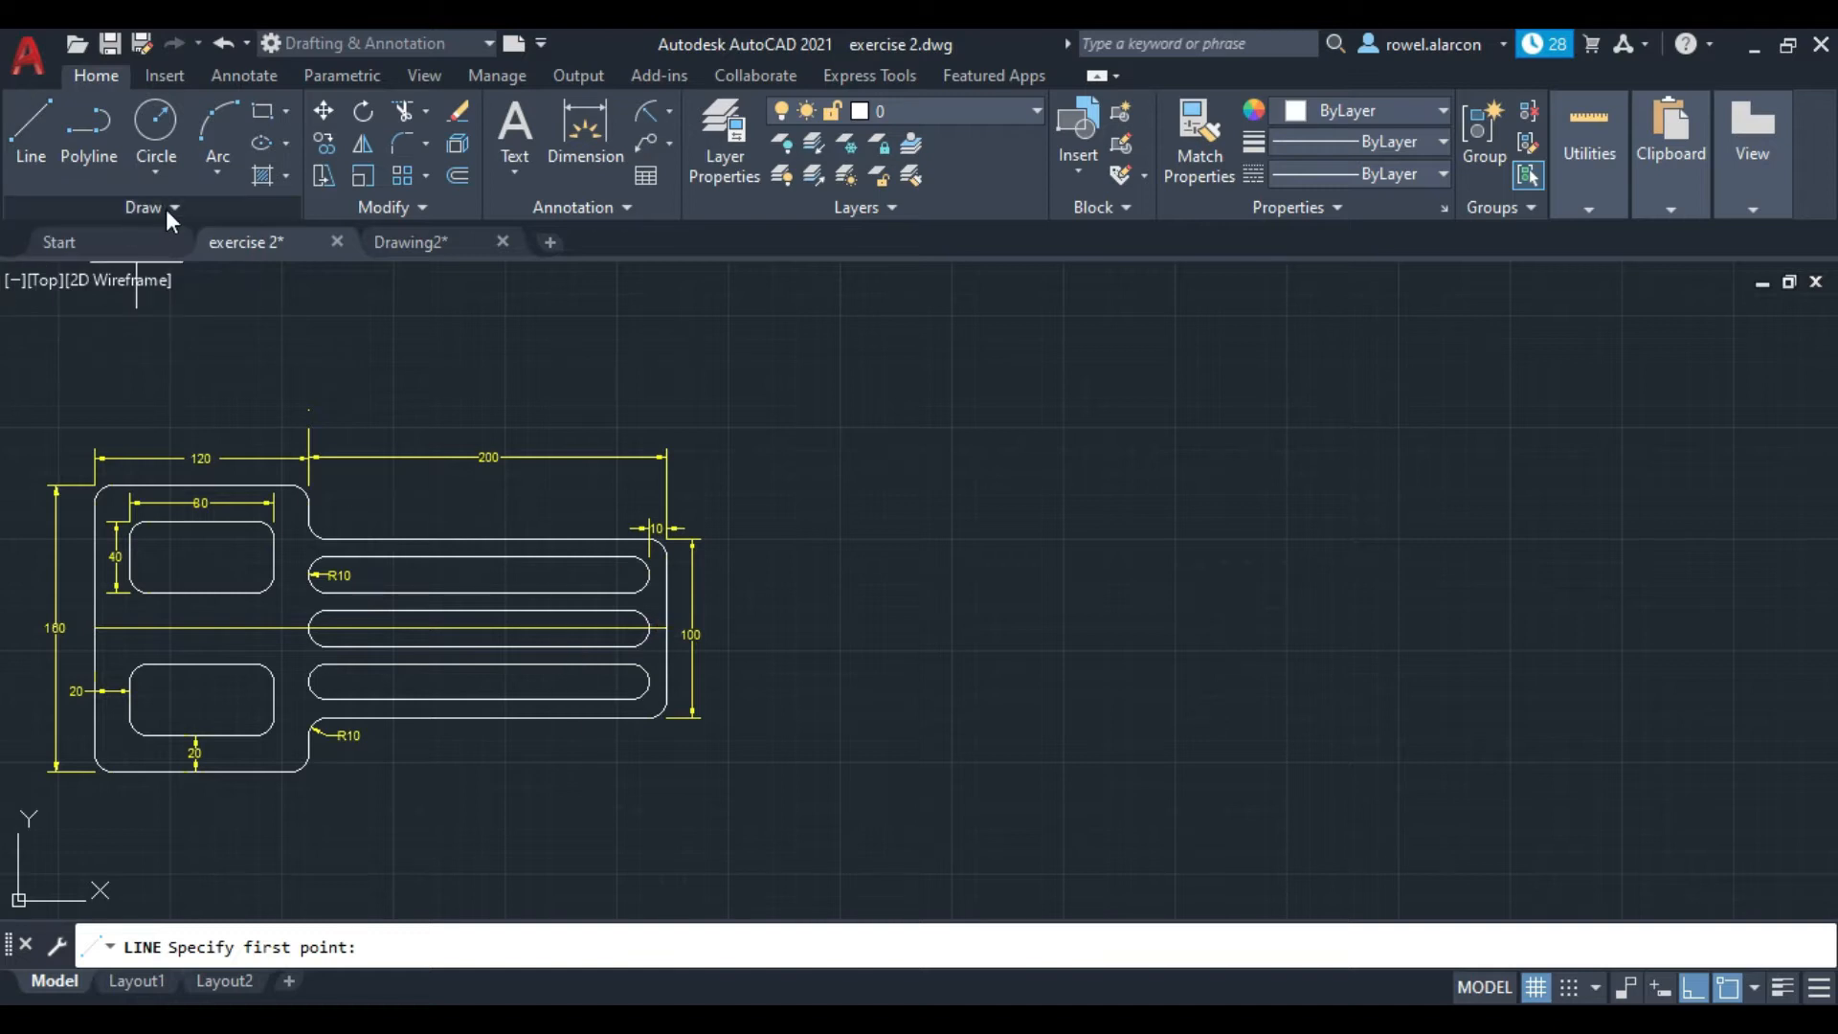
key(Escape)
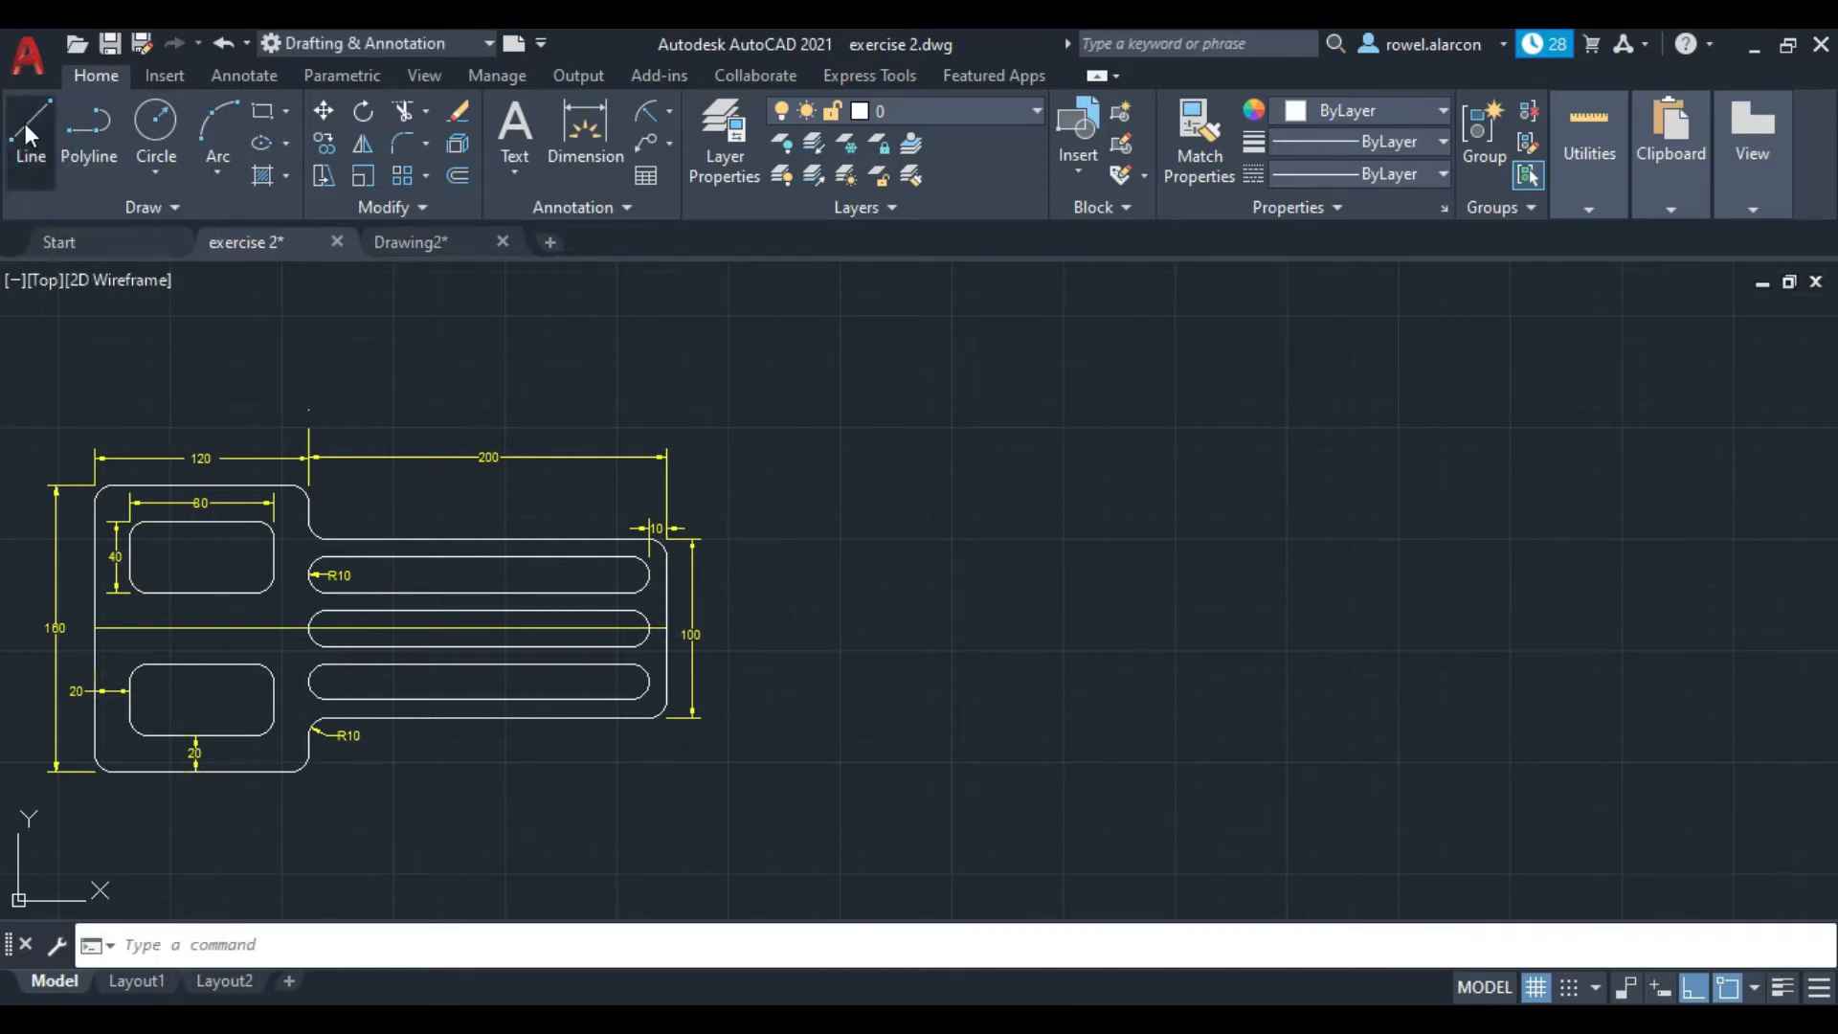
Step: Draw a horizontal line 120 long towards the left in the empty area beside the dimensioned reference drawing
click(25, 123)
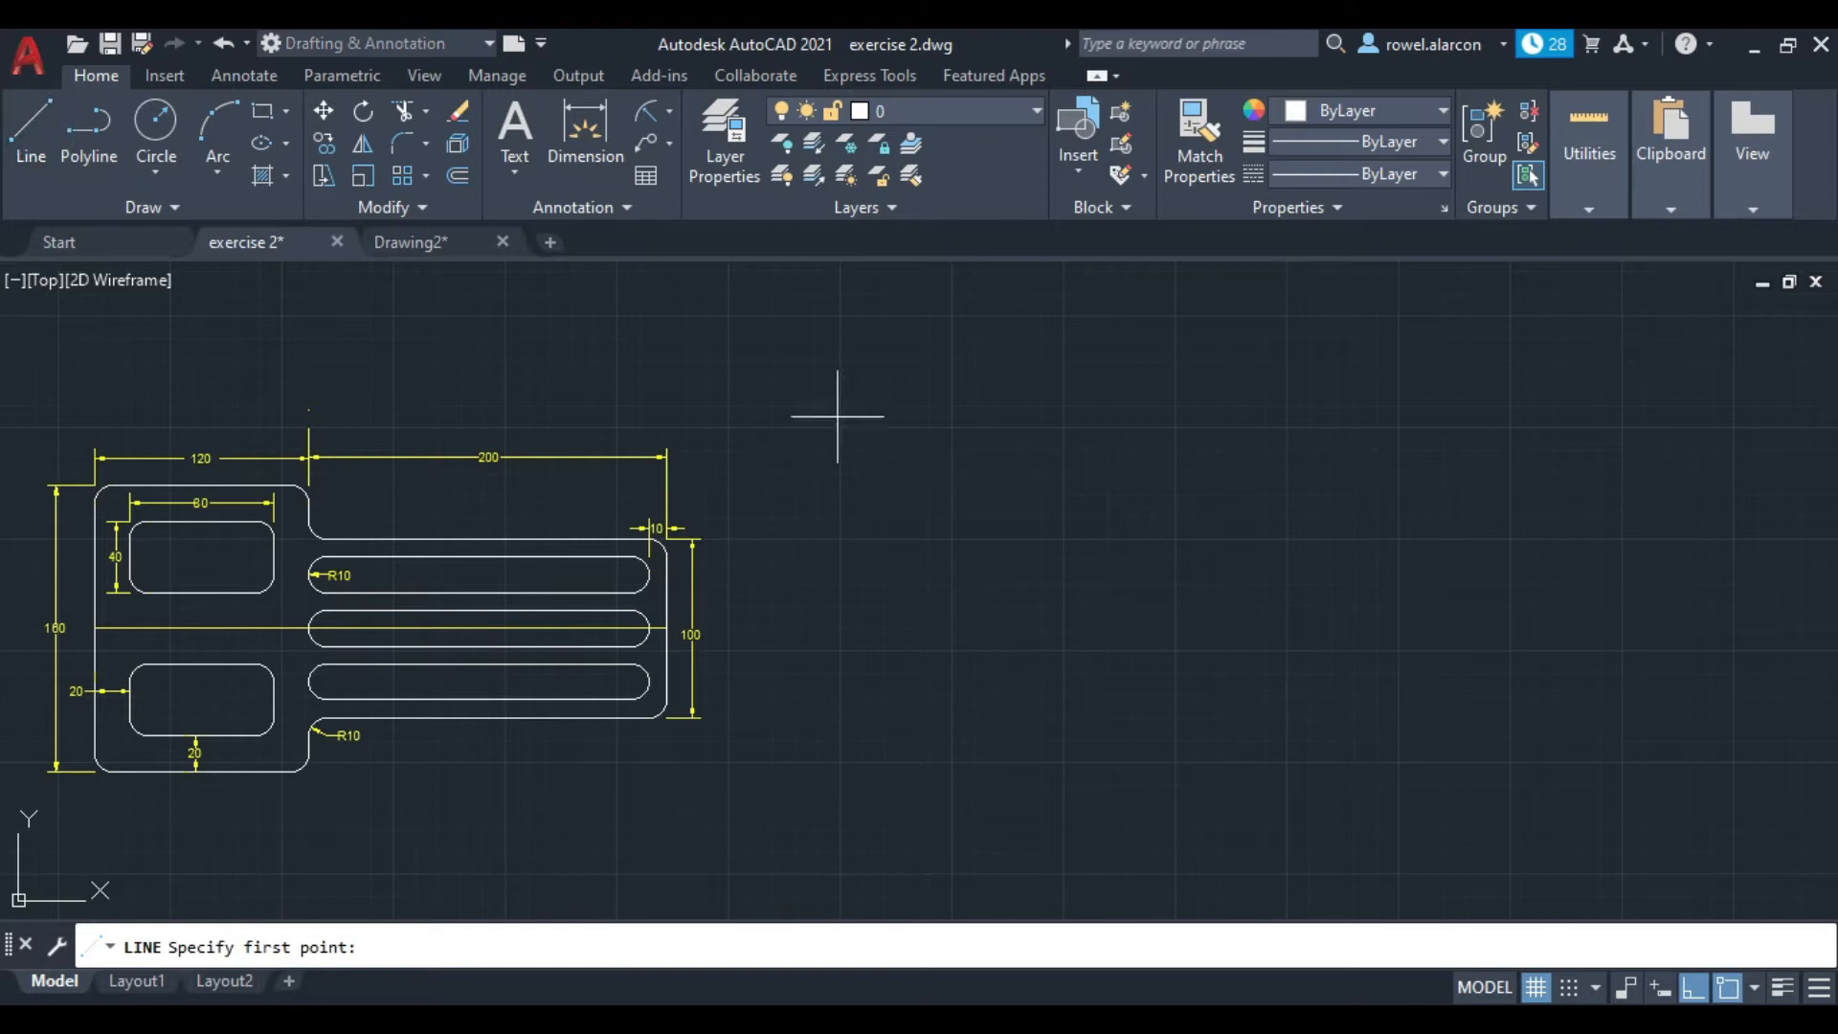
click(1190, 481)
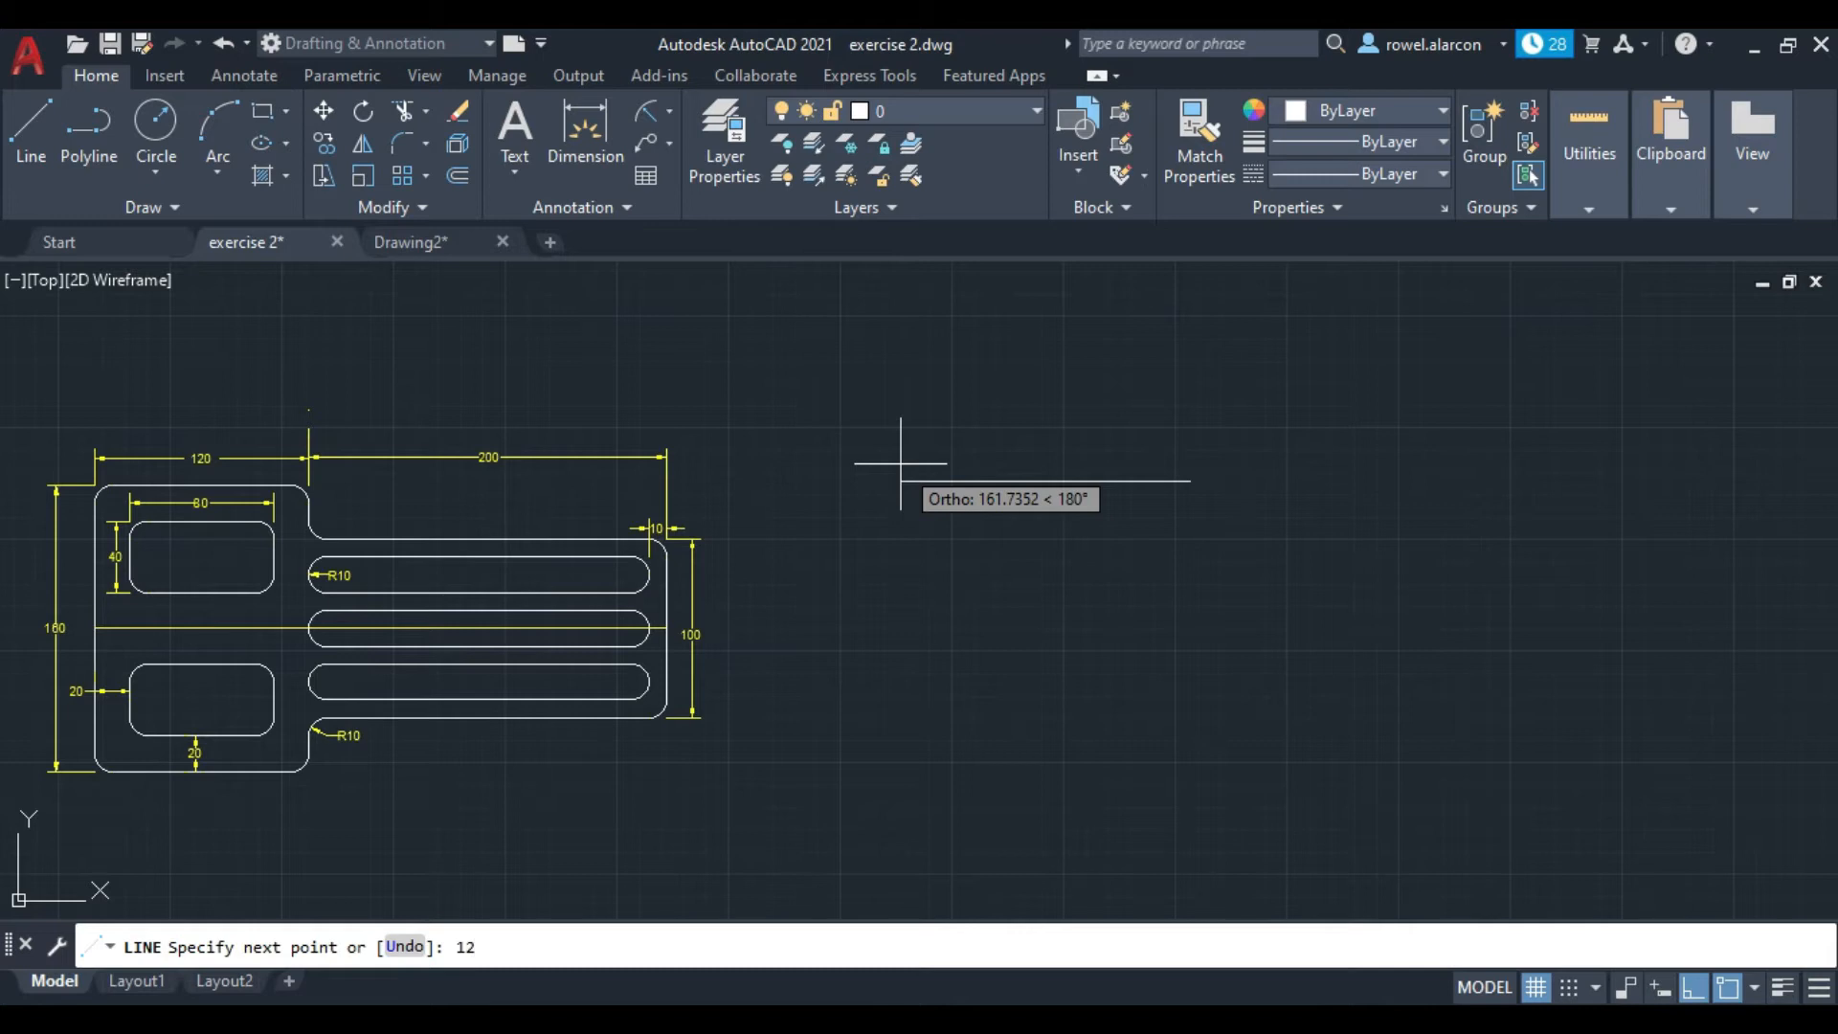
key(Return)
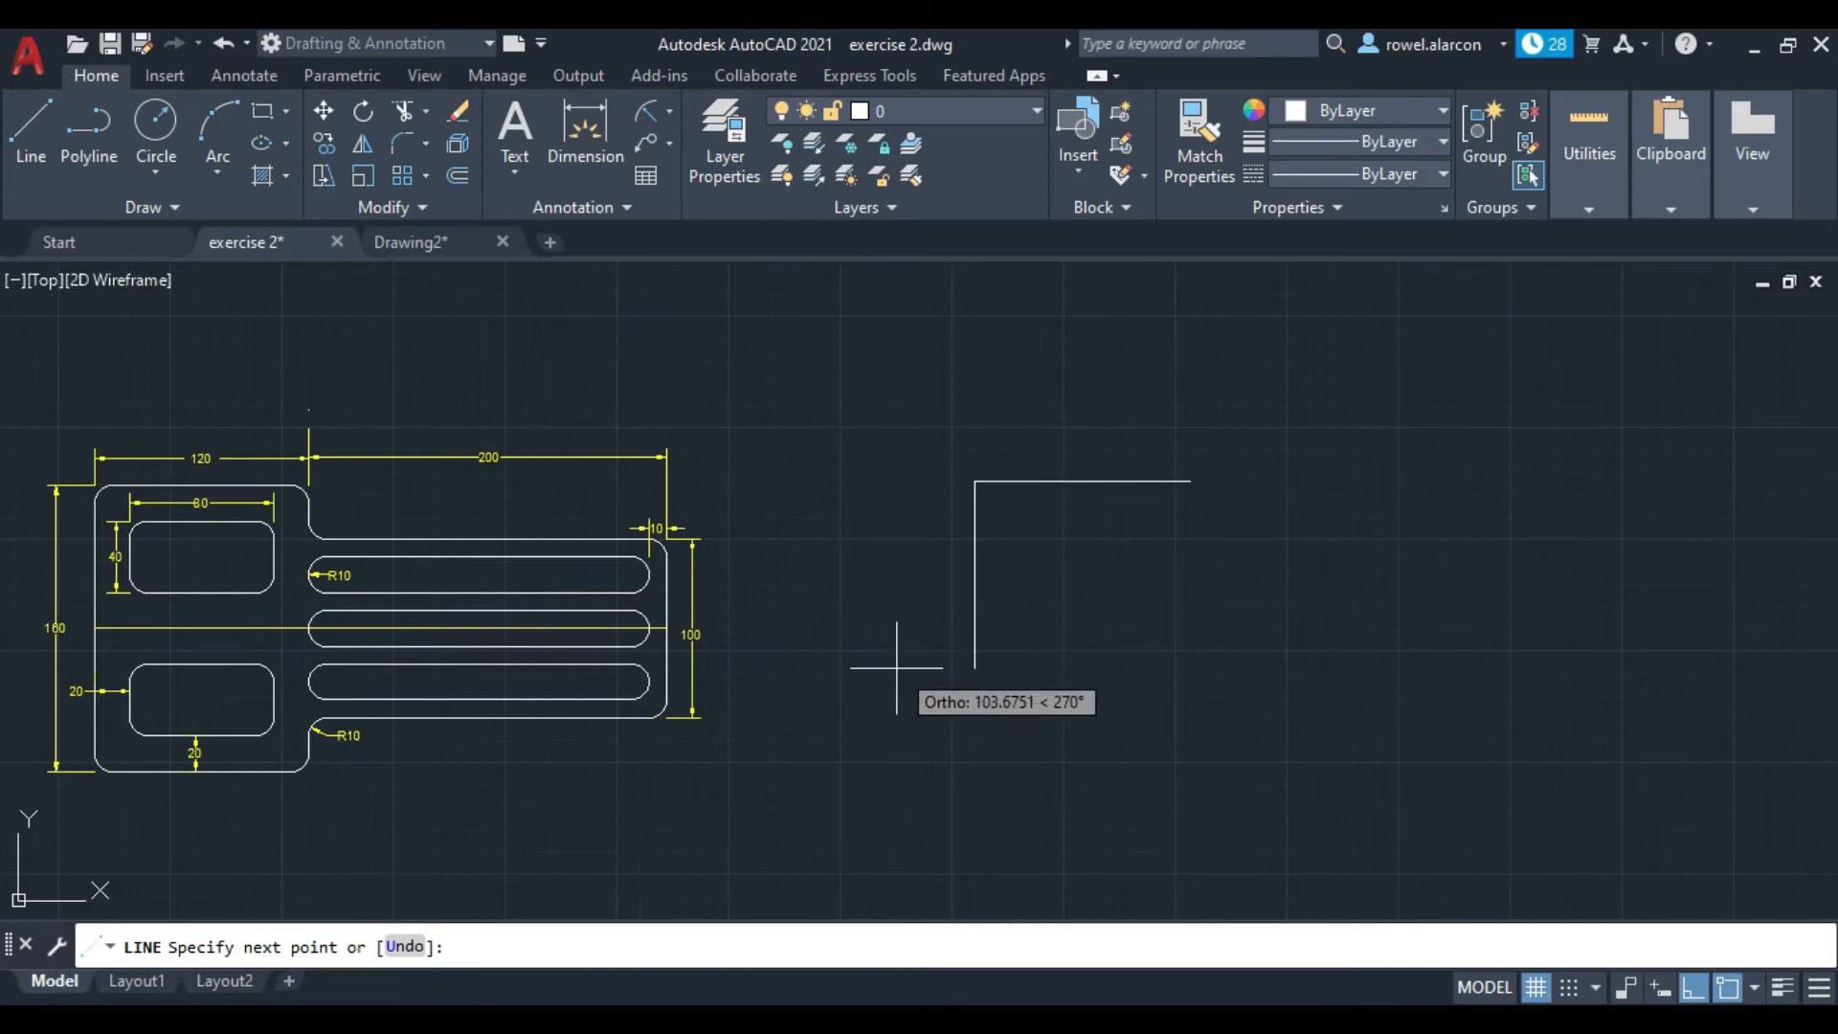
key(Escape)
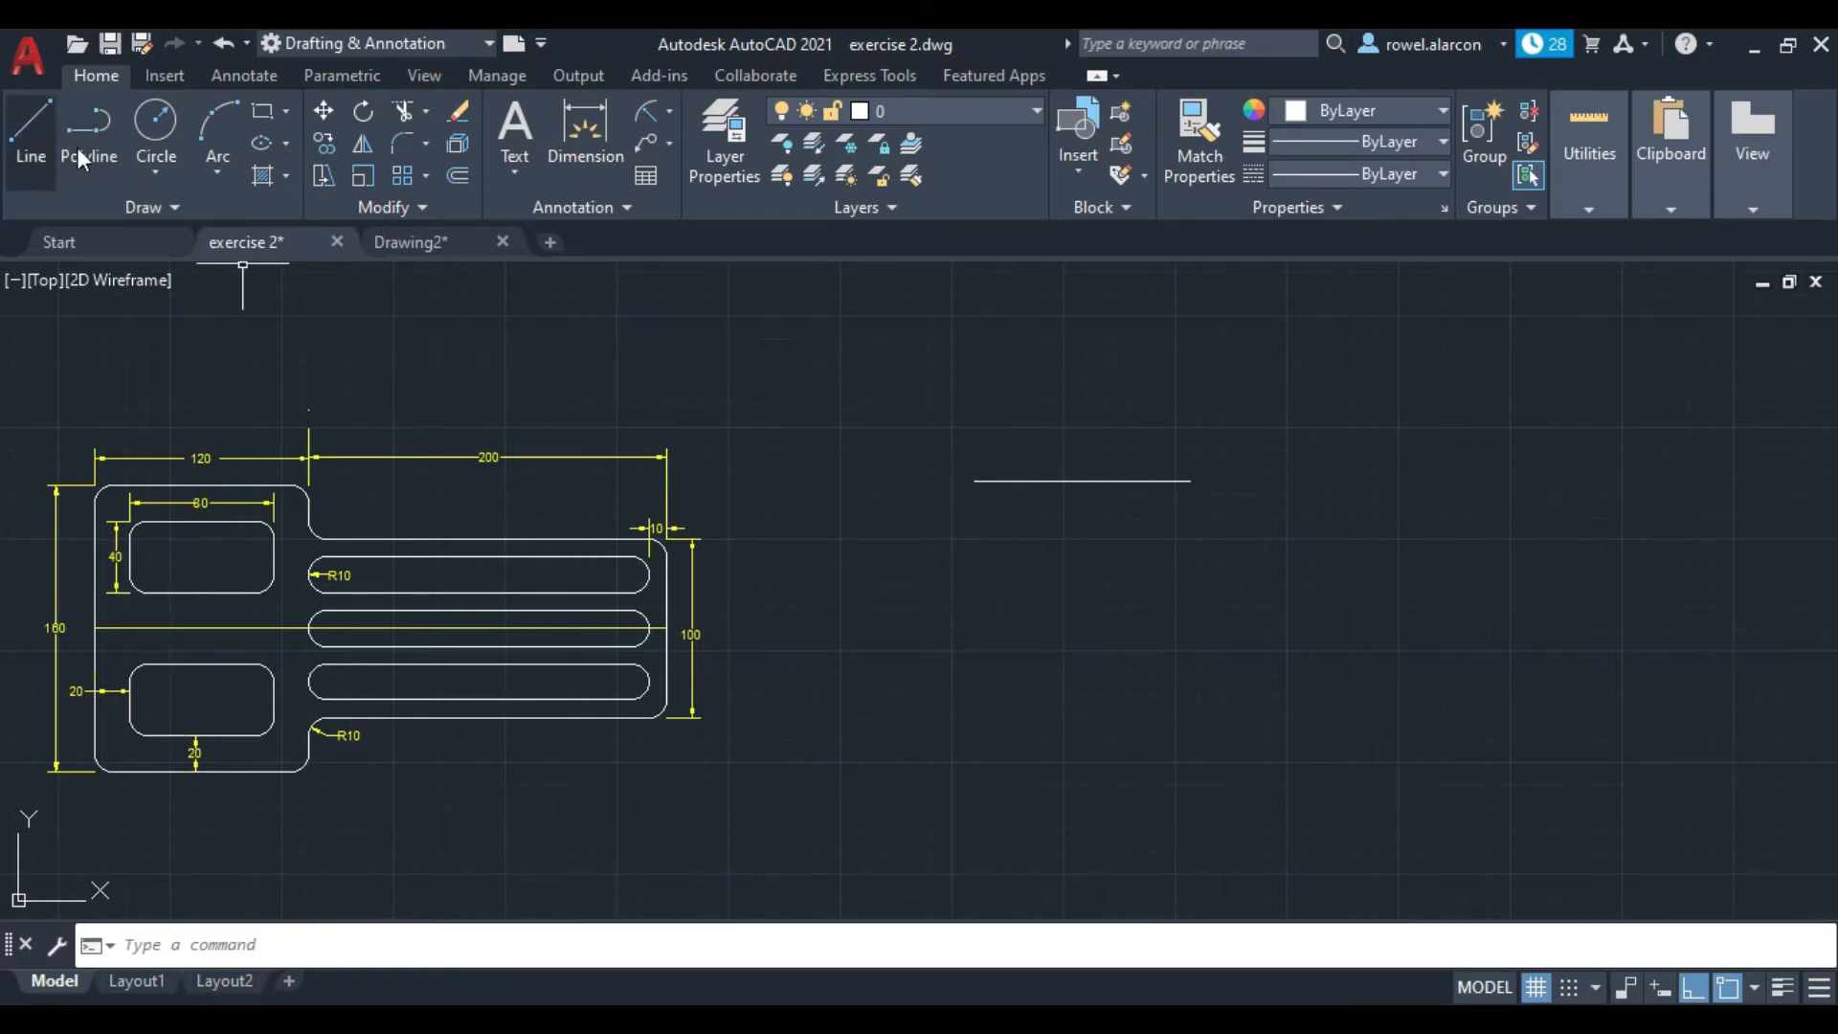
Step: Draw a vertical line 80 long downward from the left endpoint of the new horizontal line
click(38, 131)
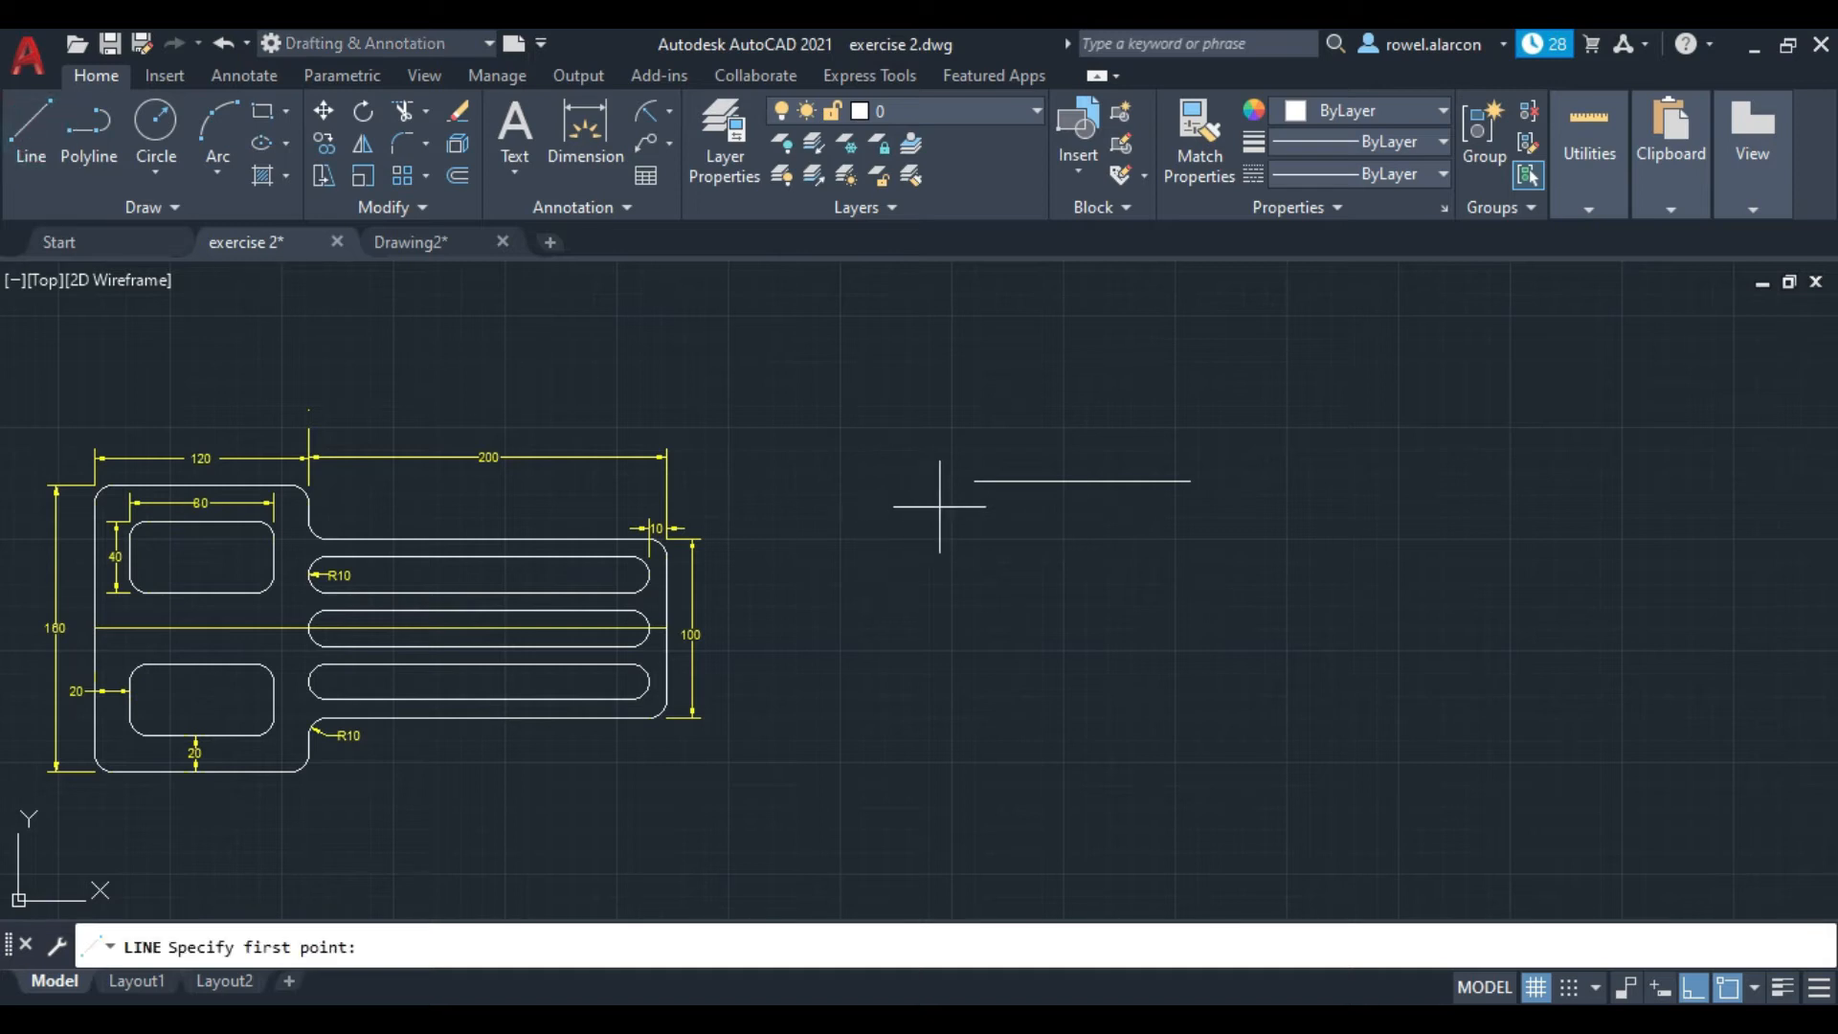
click(975, 481)
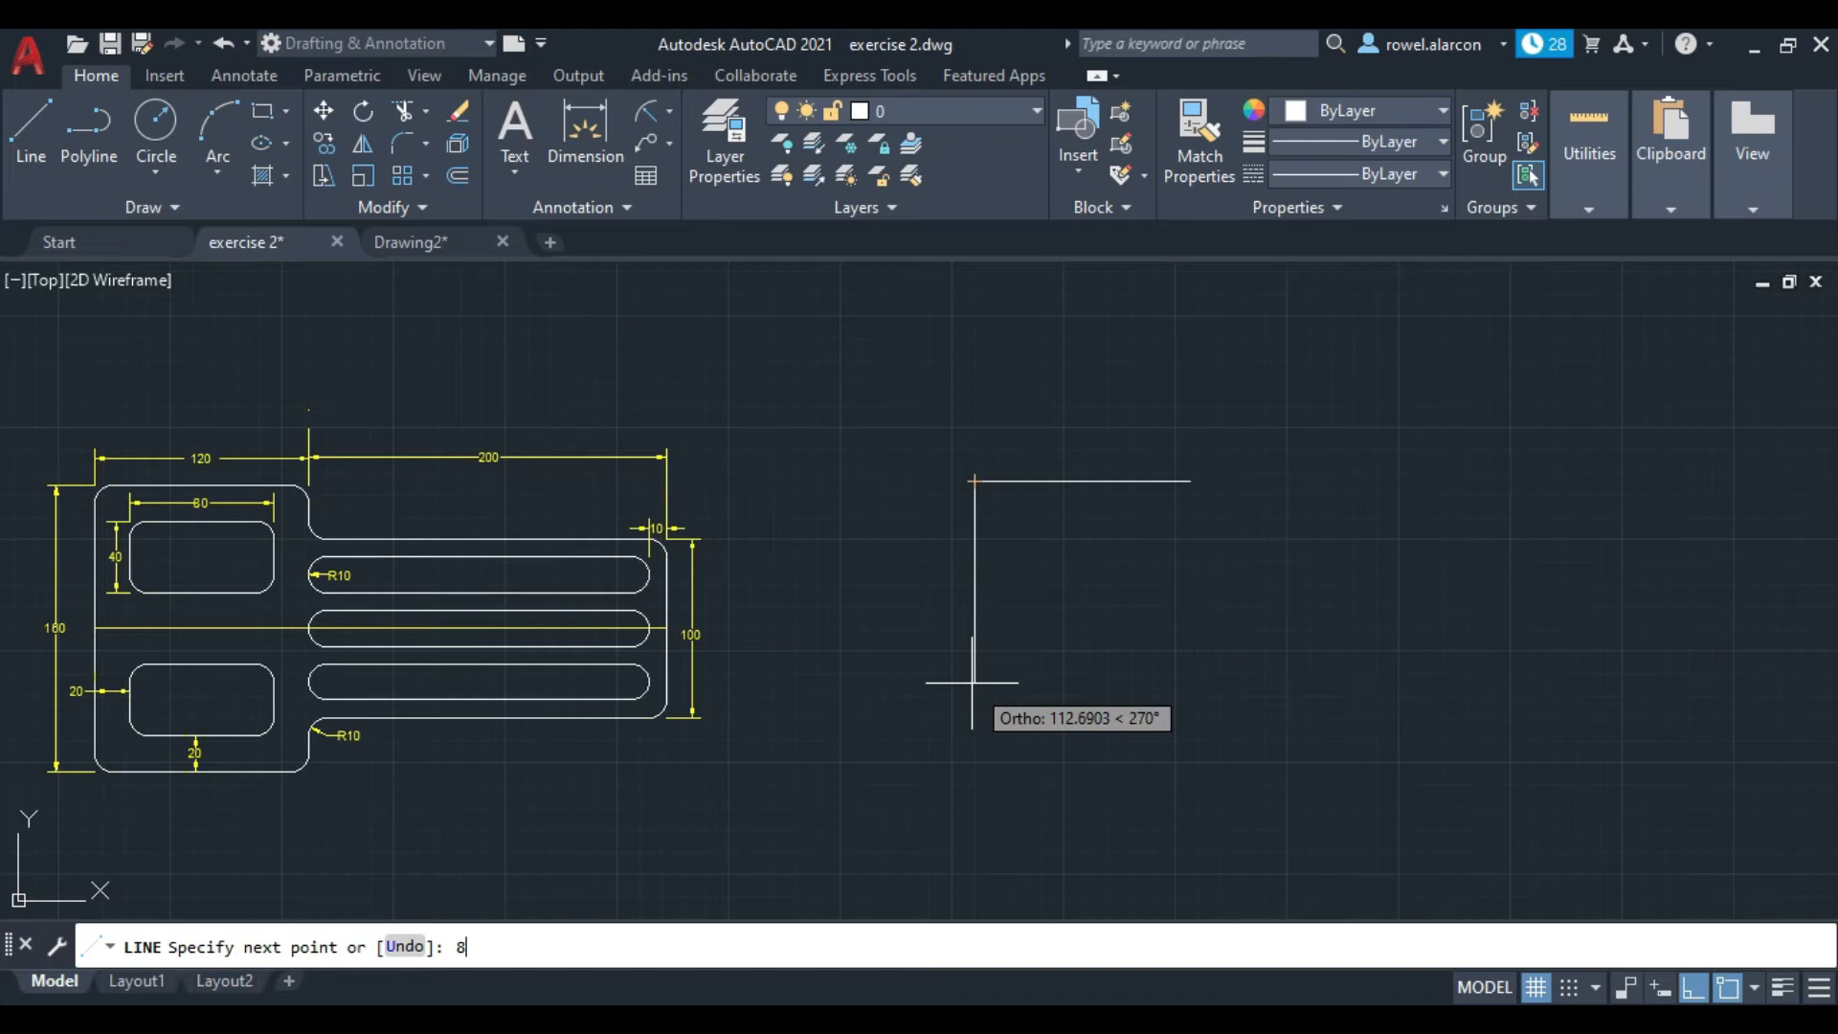
text(80)
key(Return)
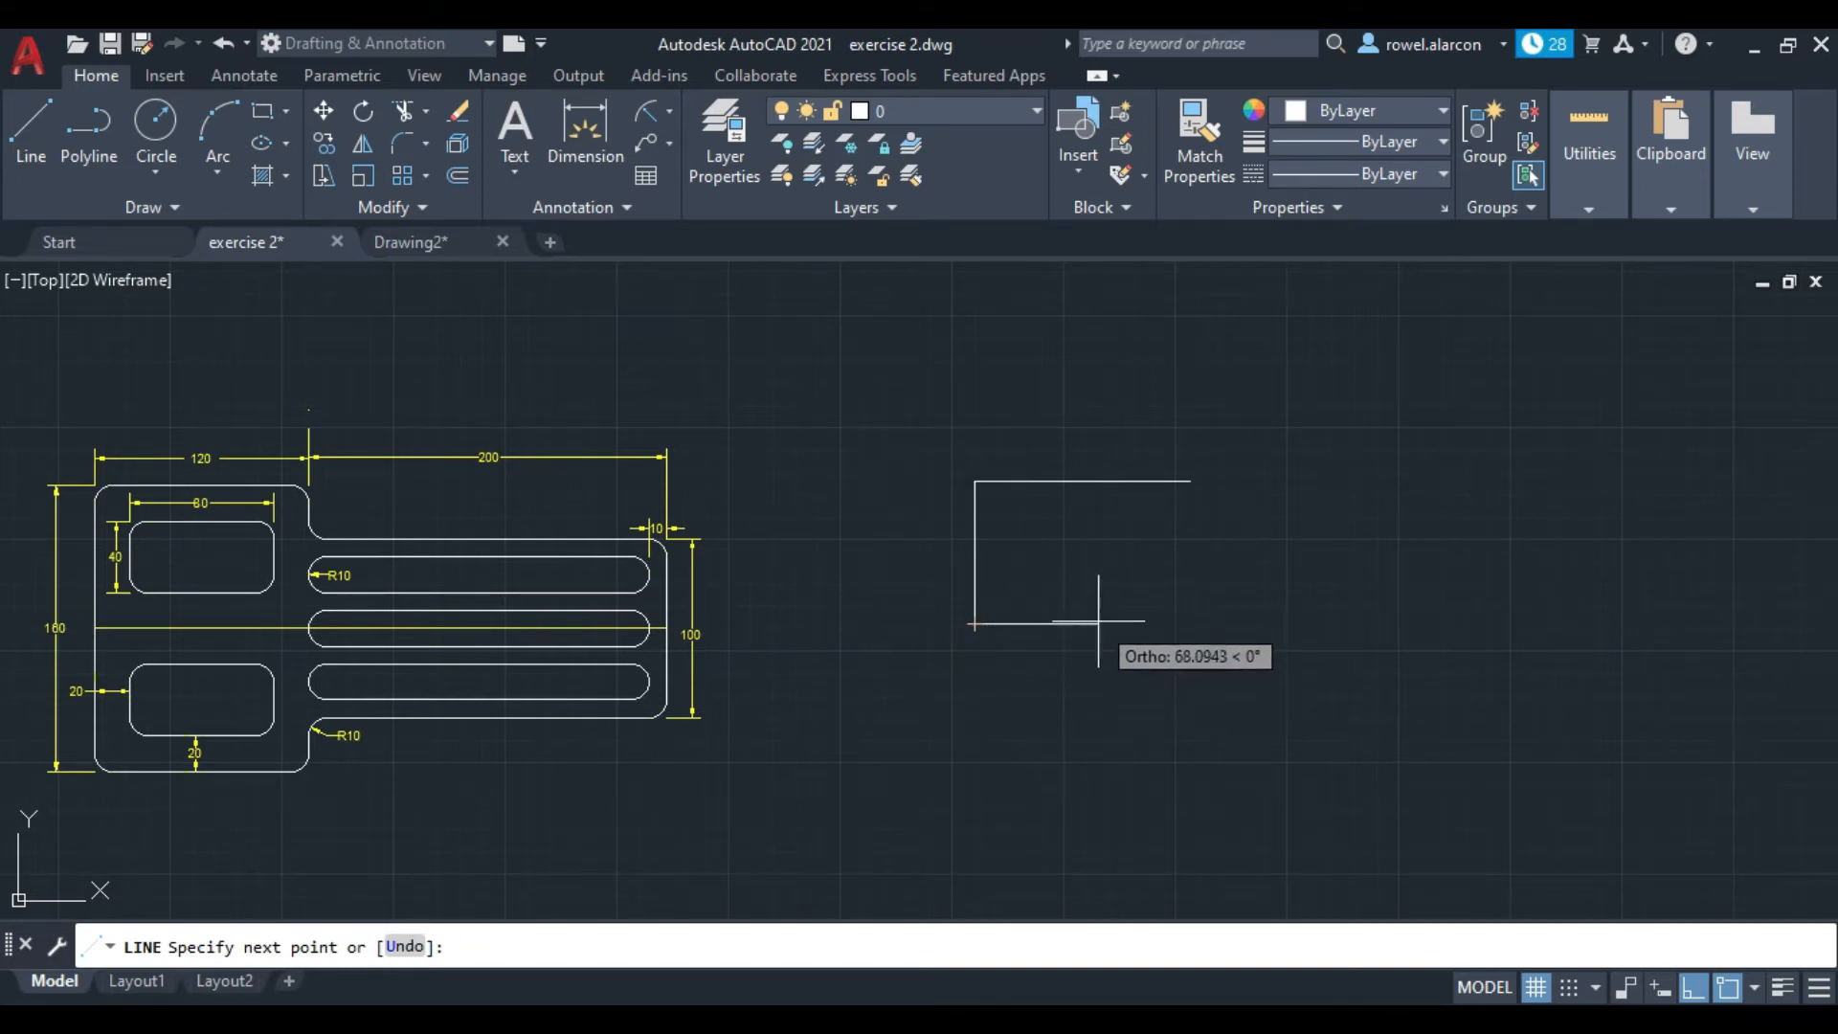
key(Escape)
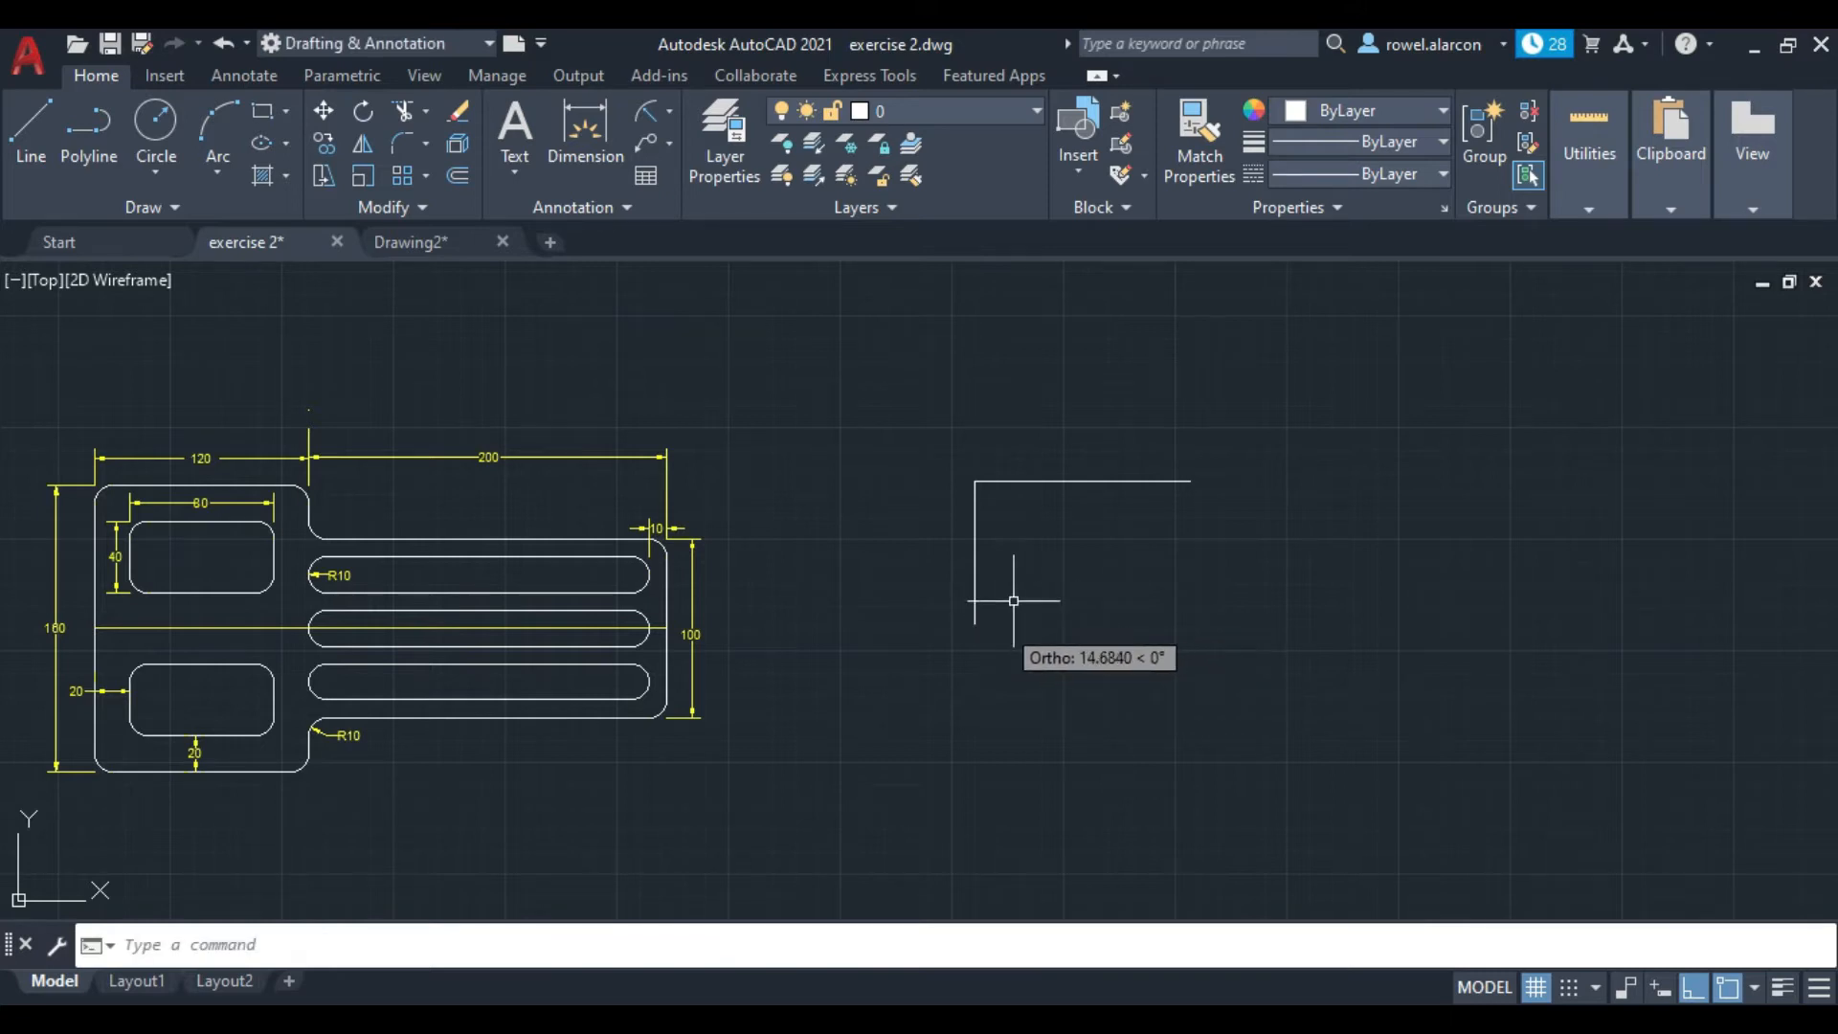
Step: Turn off Object Snap Tracking in the object snap settings and try starting a line without it
click(33, 134)
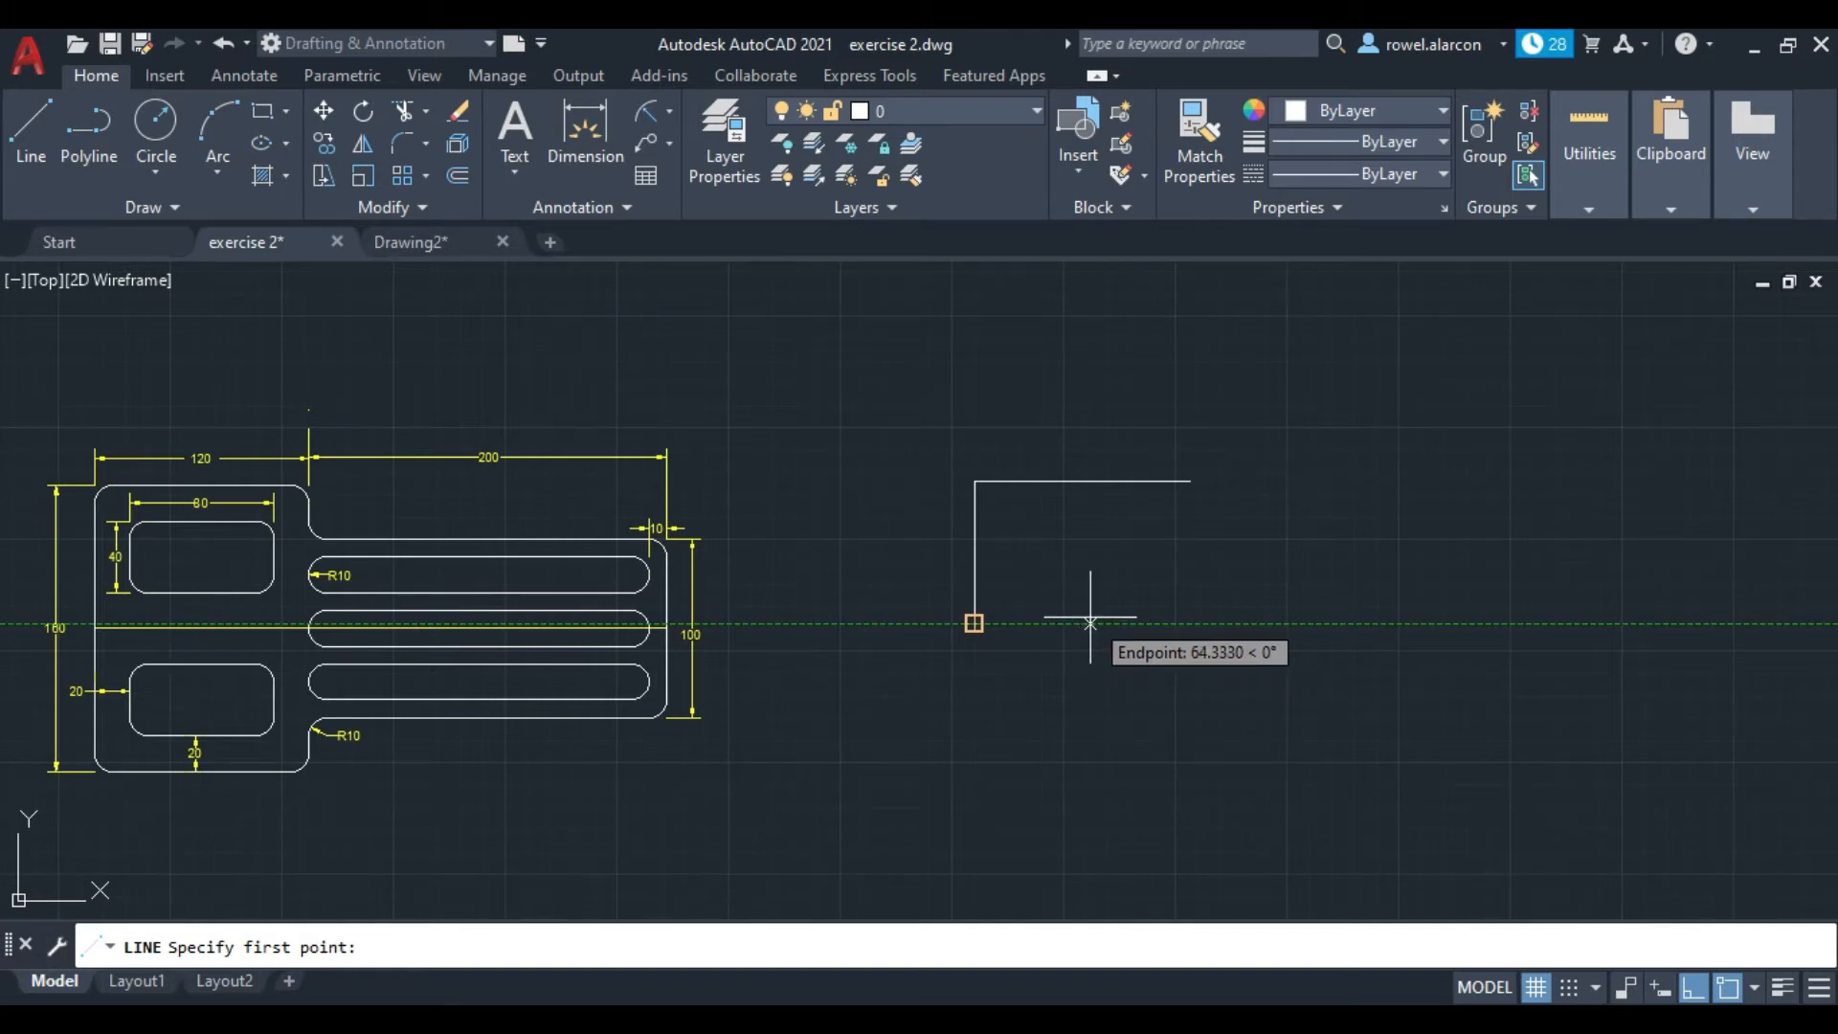
key(Escape)
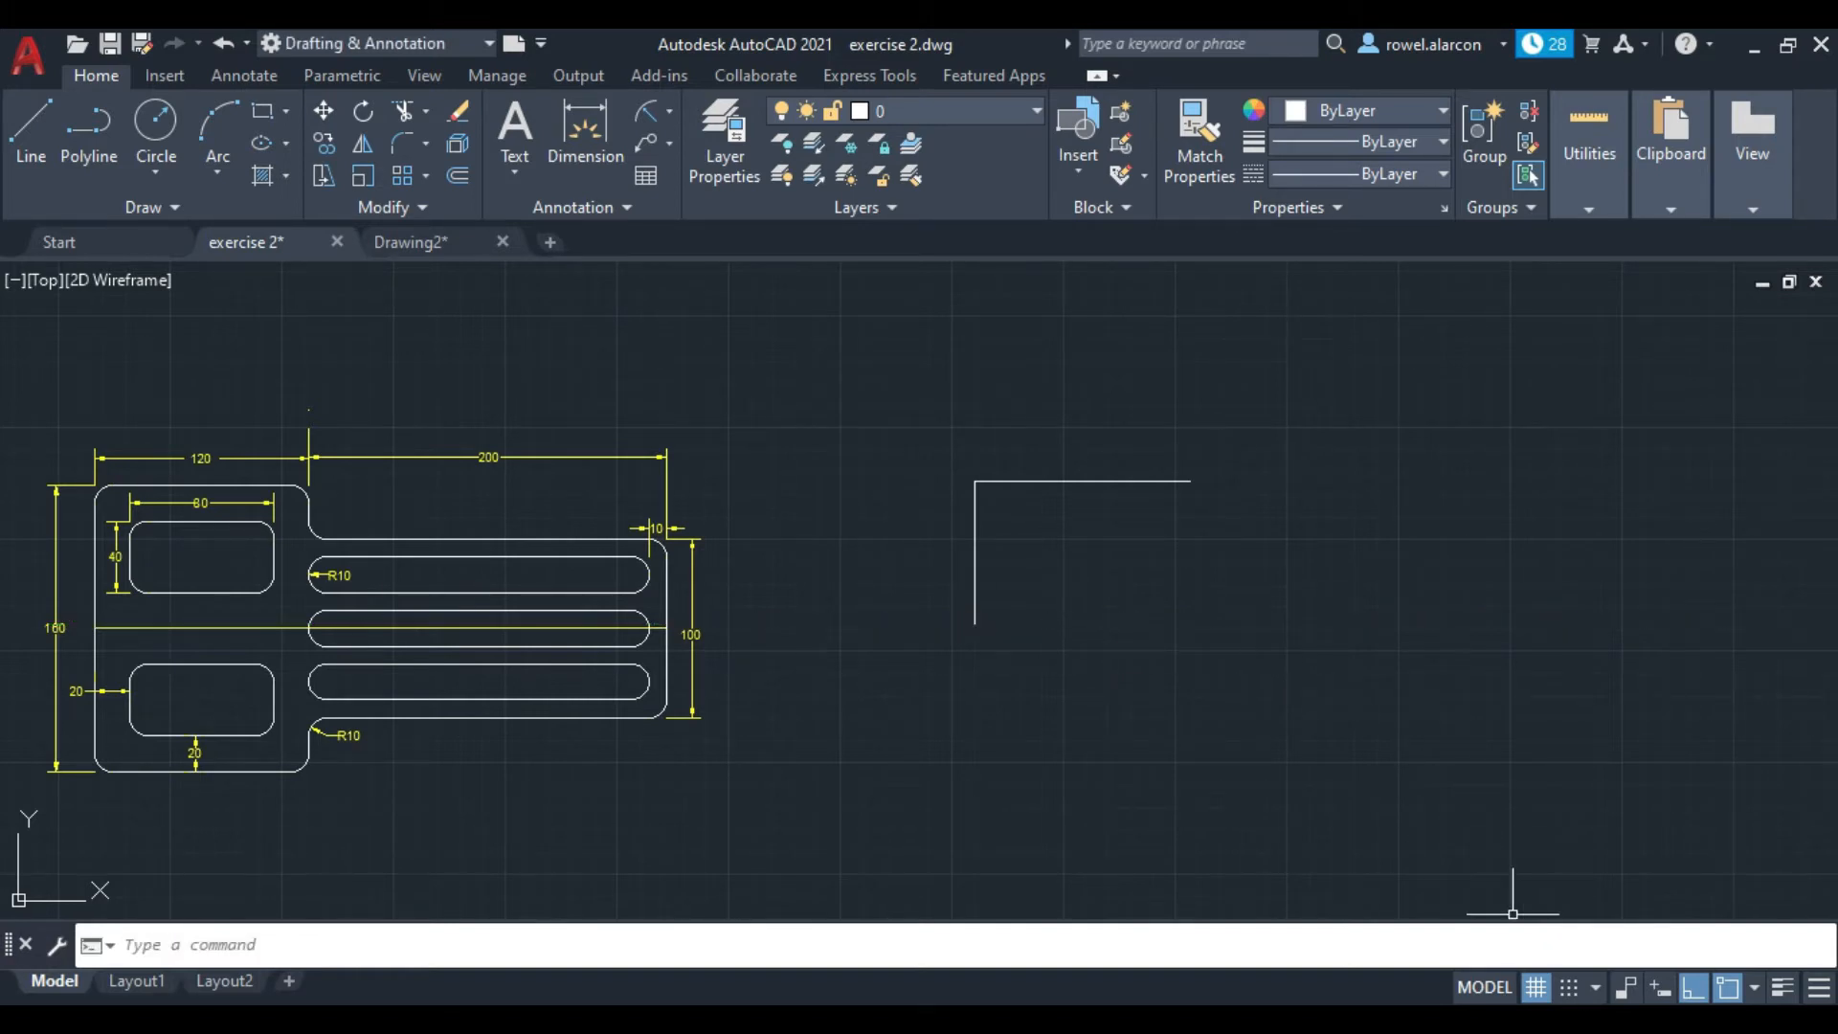
click(1758, 996)
click(1738, 956)
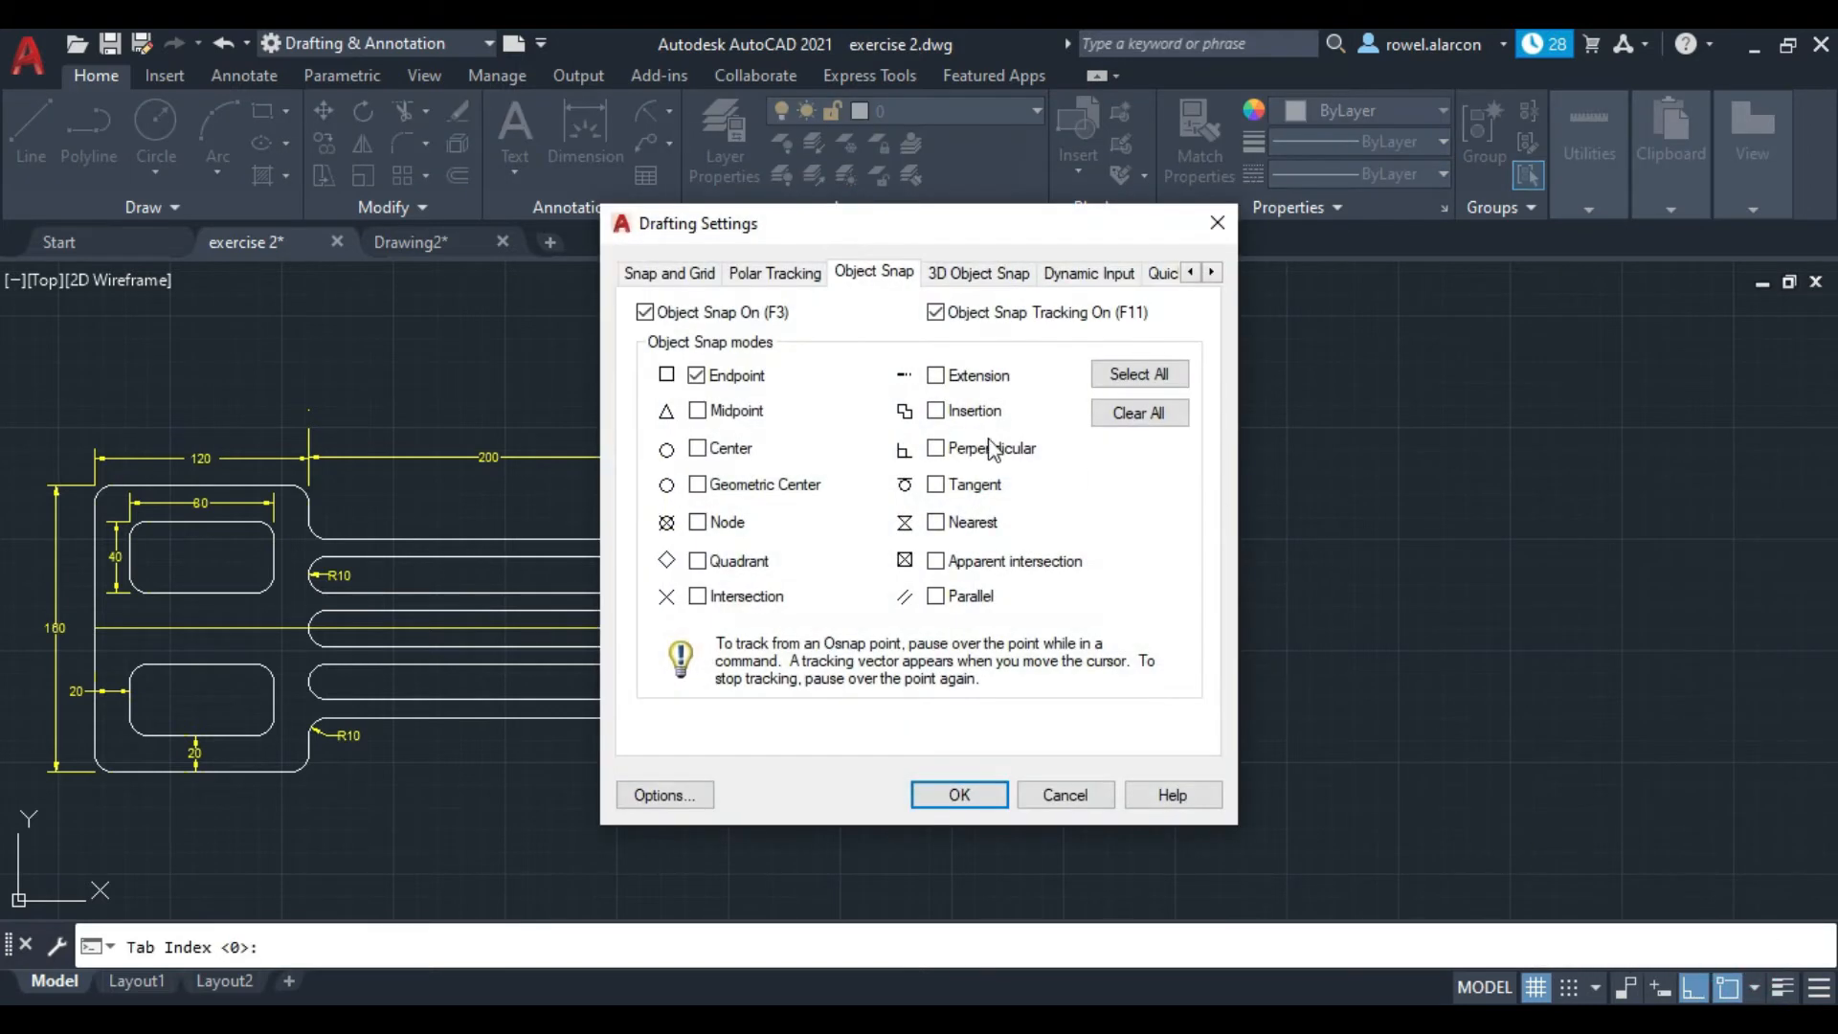
click(957, 795)
click(30, 129)
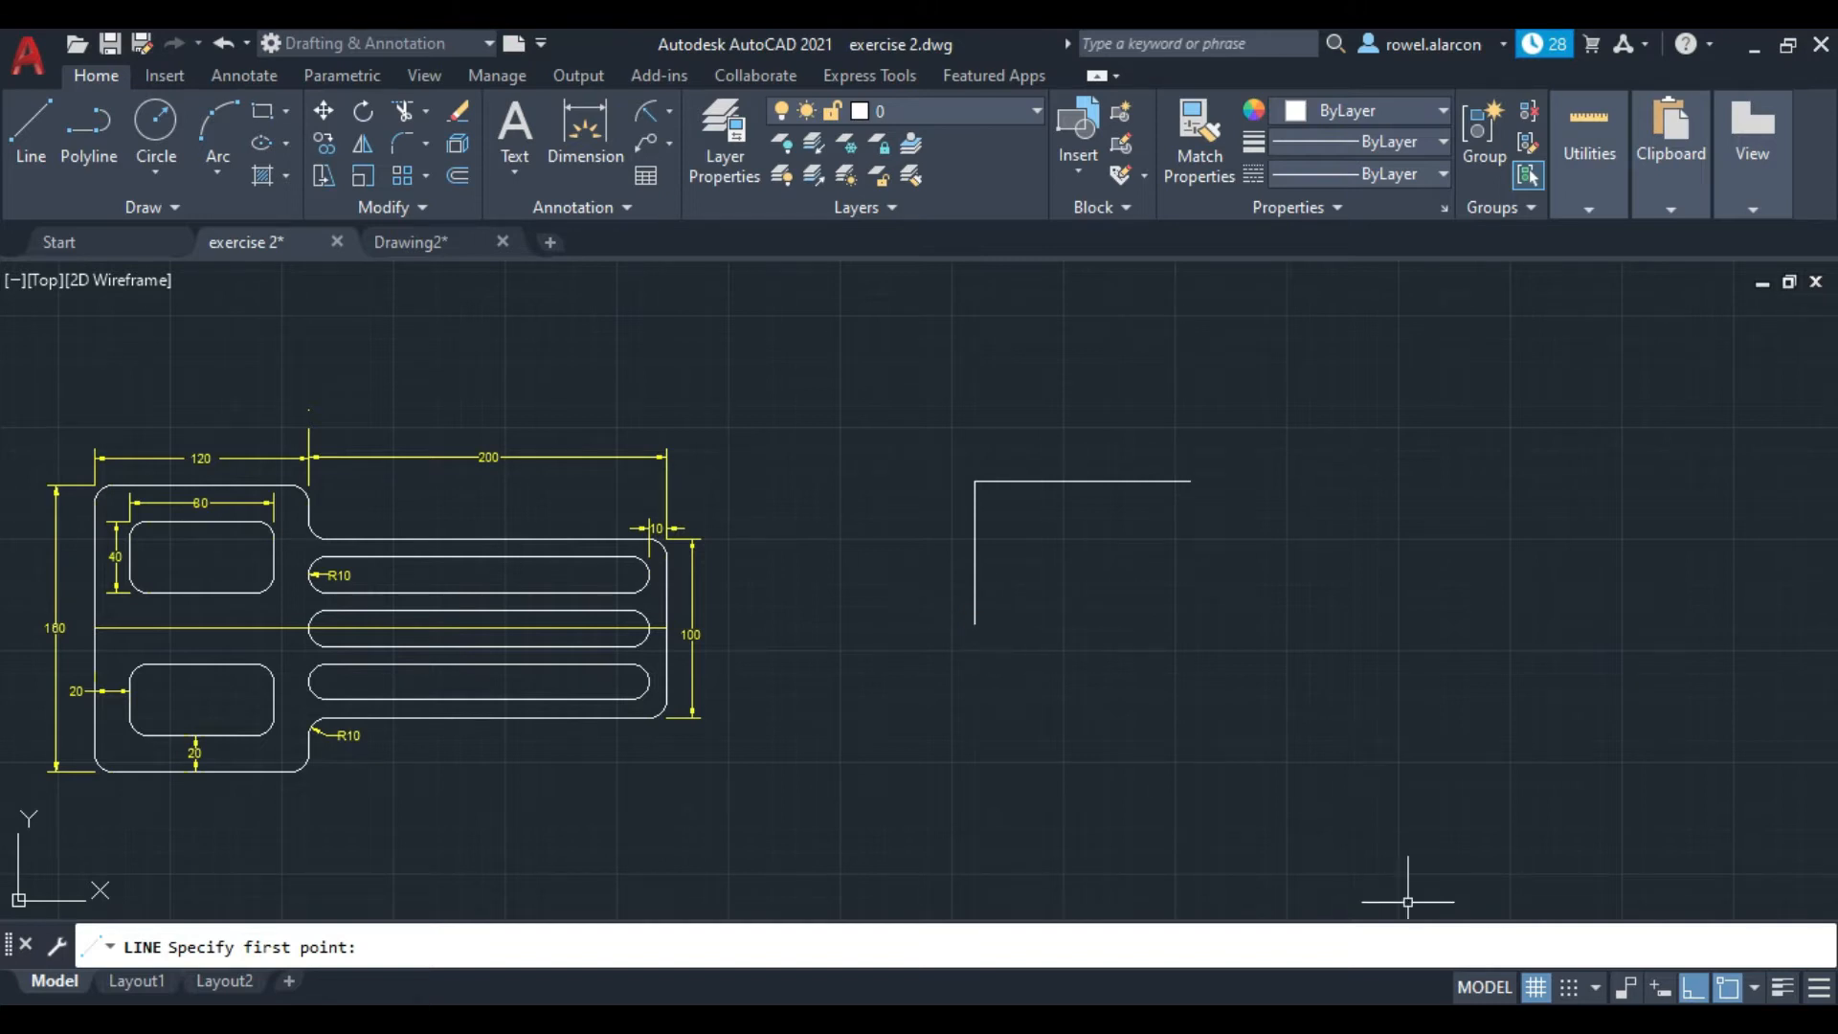
key(Escape)
Step: Enable Object Snap Tracking in the object snap settings and accept them
click(1754, 988)
click(1681, 945)
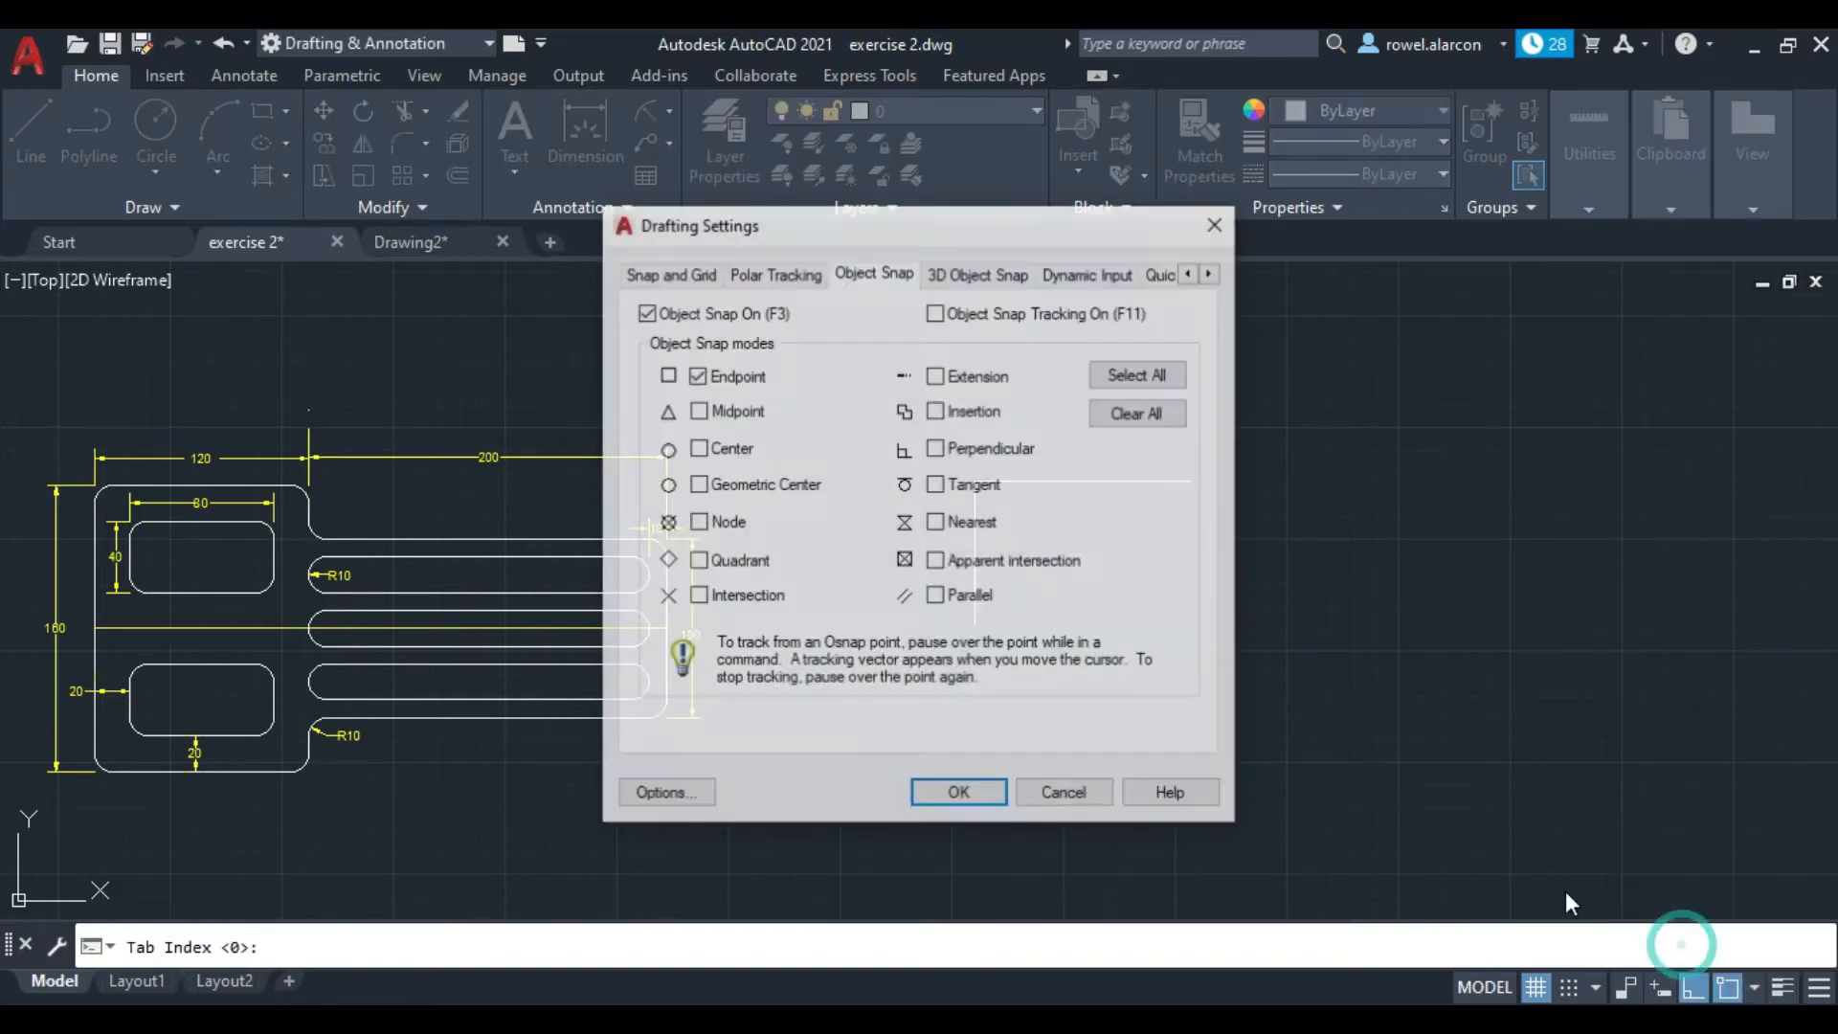
click(938, 313)
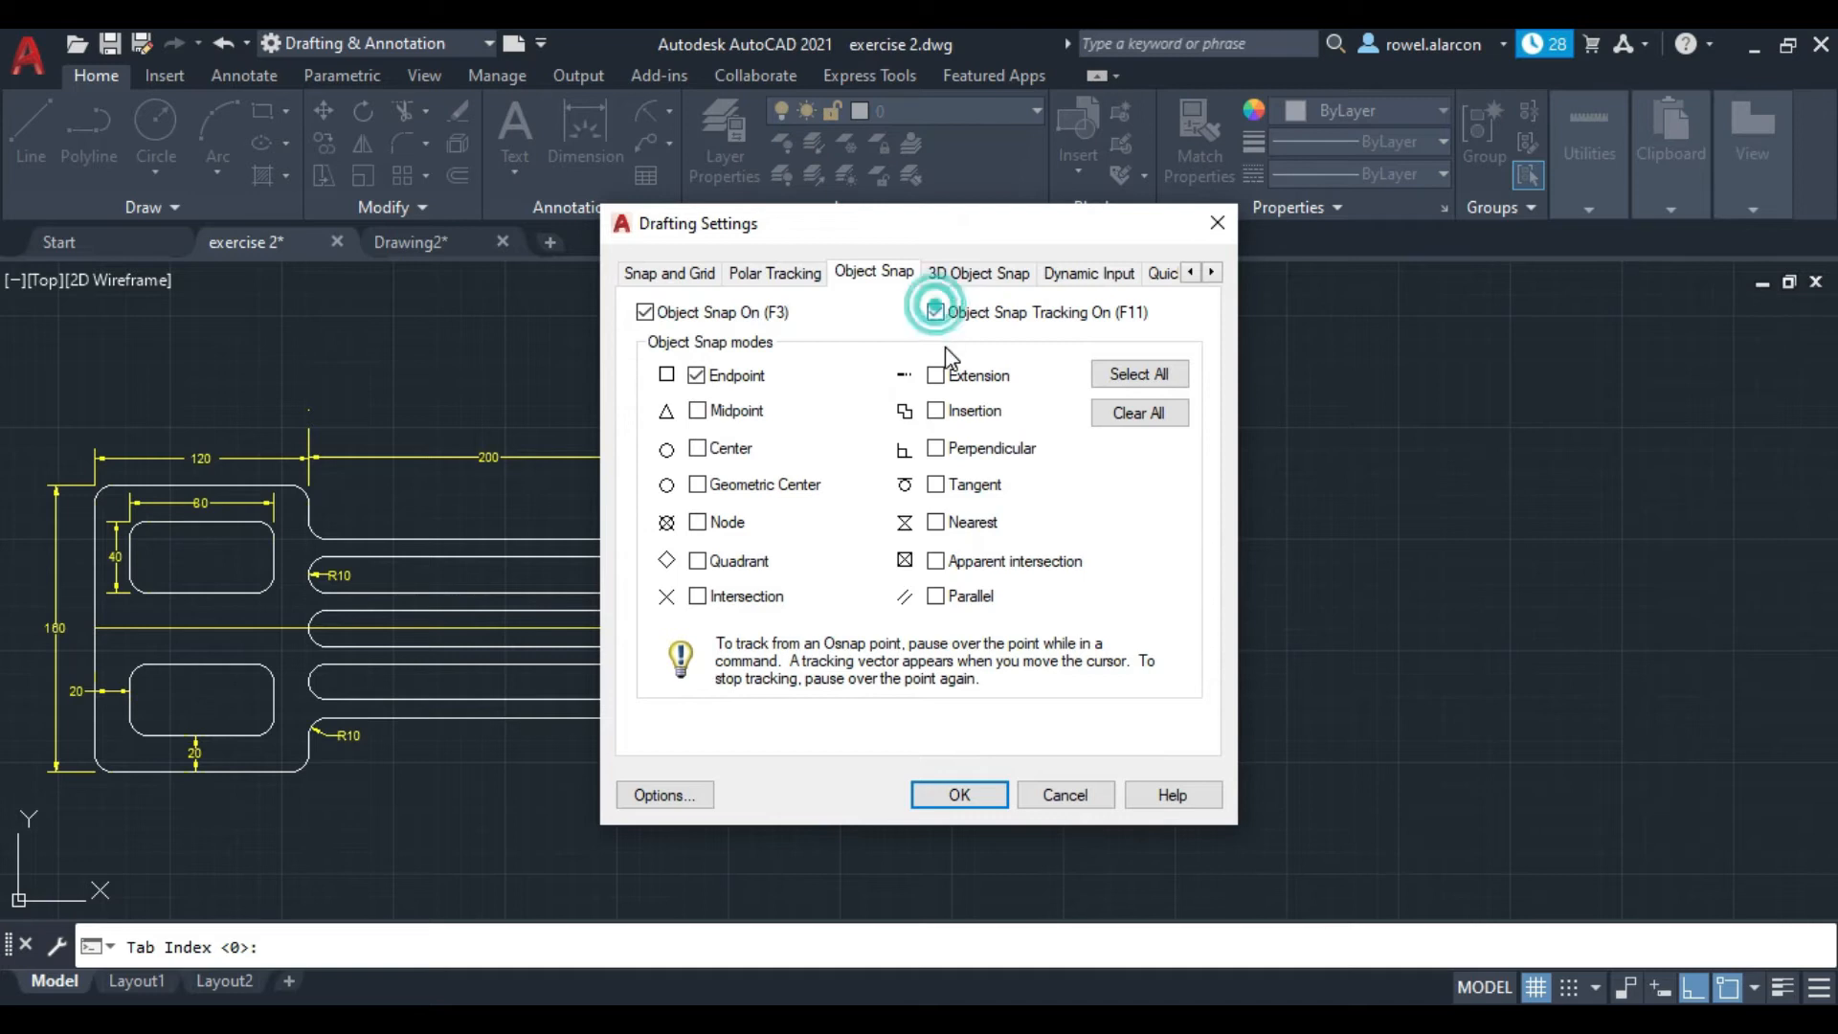
click(958, 793)
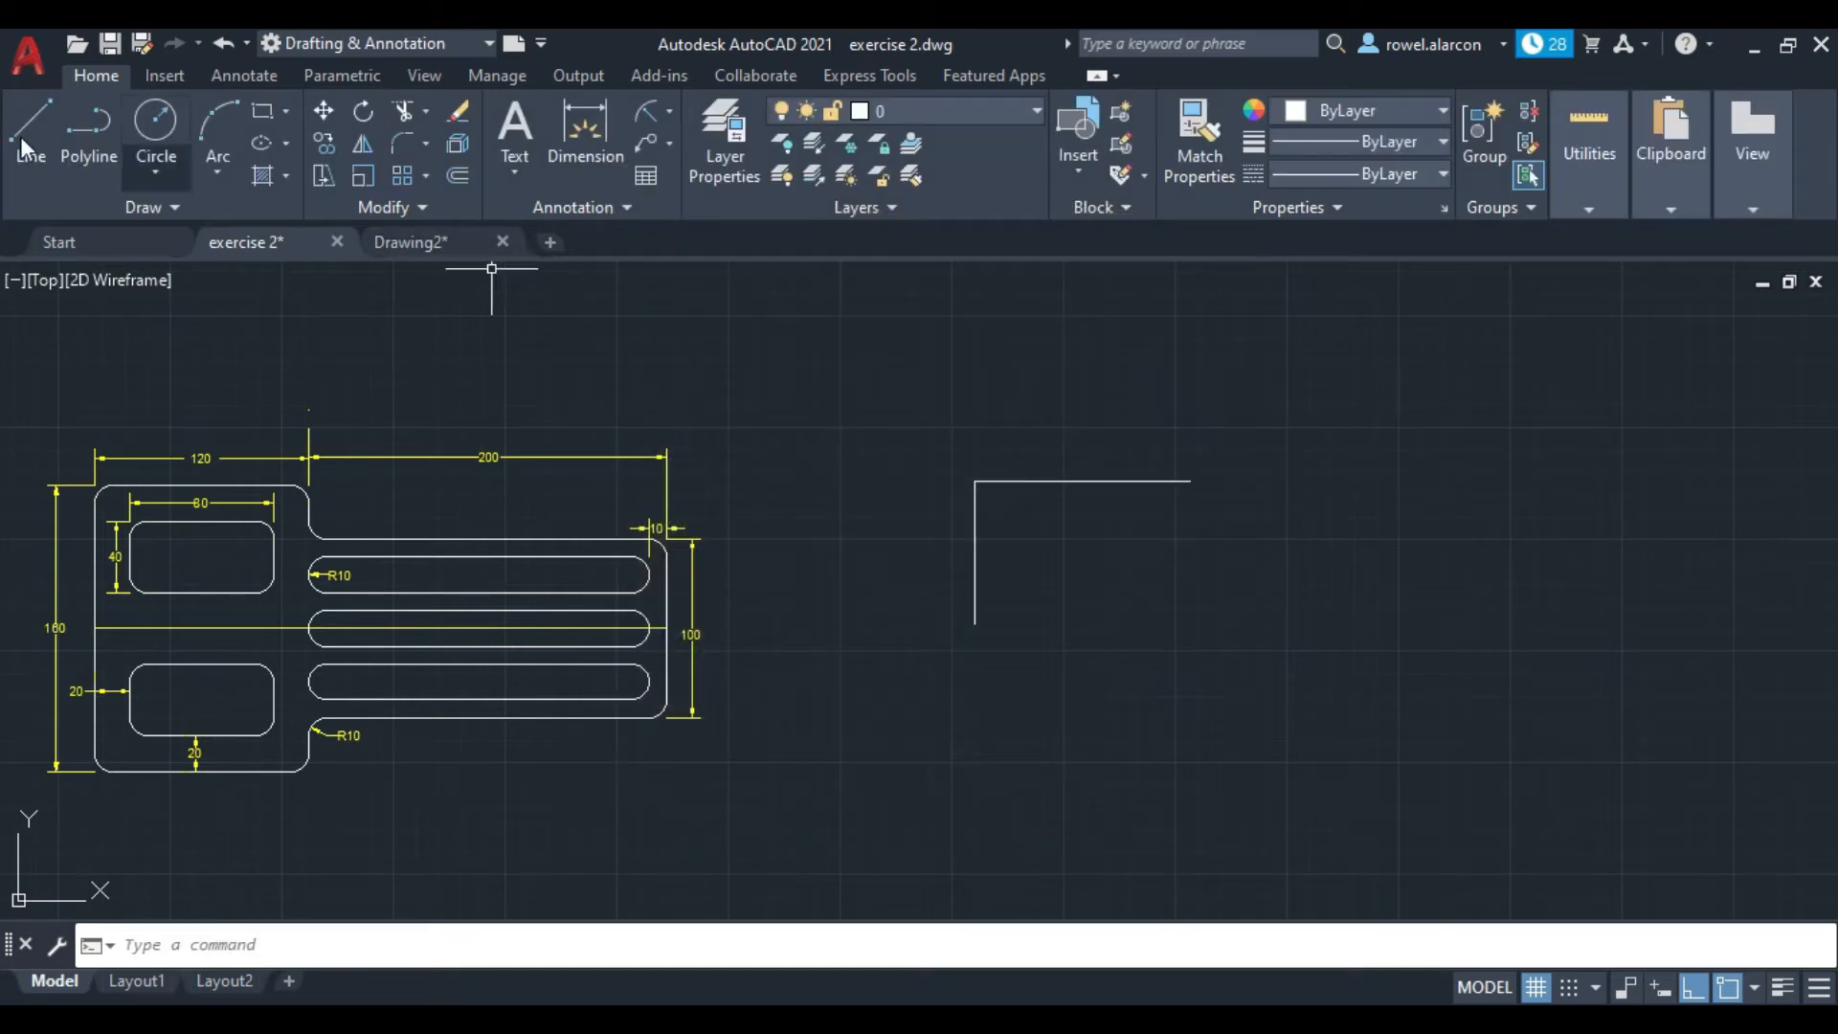
Step: Draw a horizontal line 200 long to the right, starting 120 to the right of the vertical line's lower endpoint by tracking
click(27, 127)
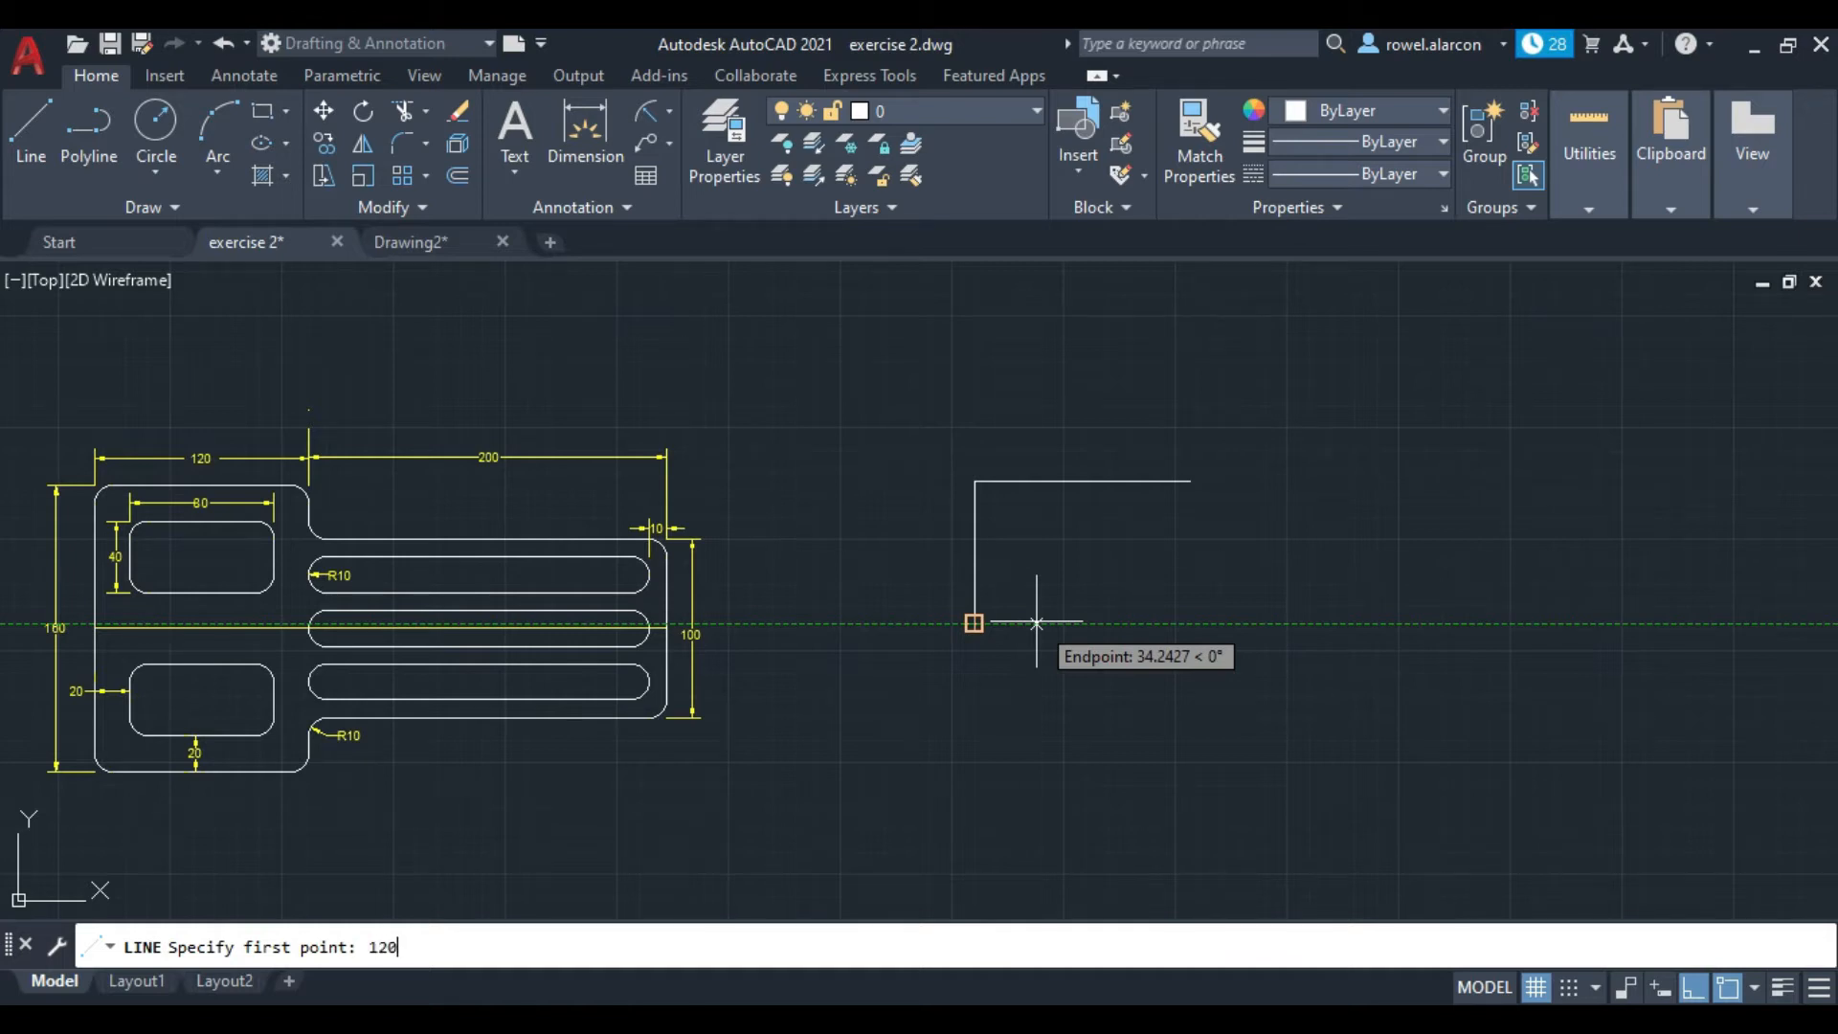
key(Return)
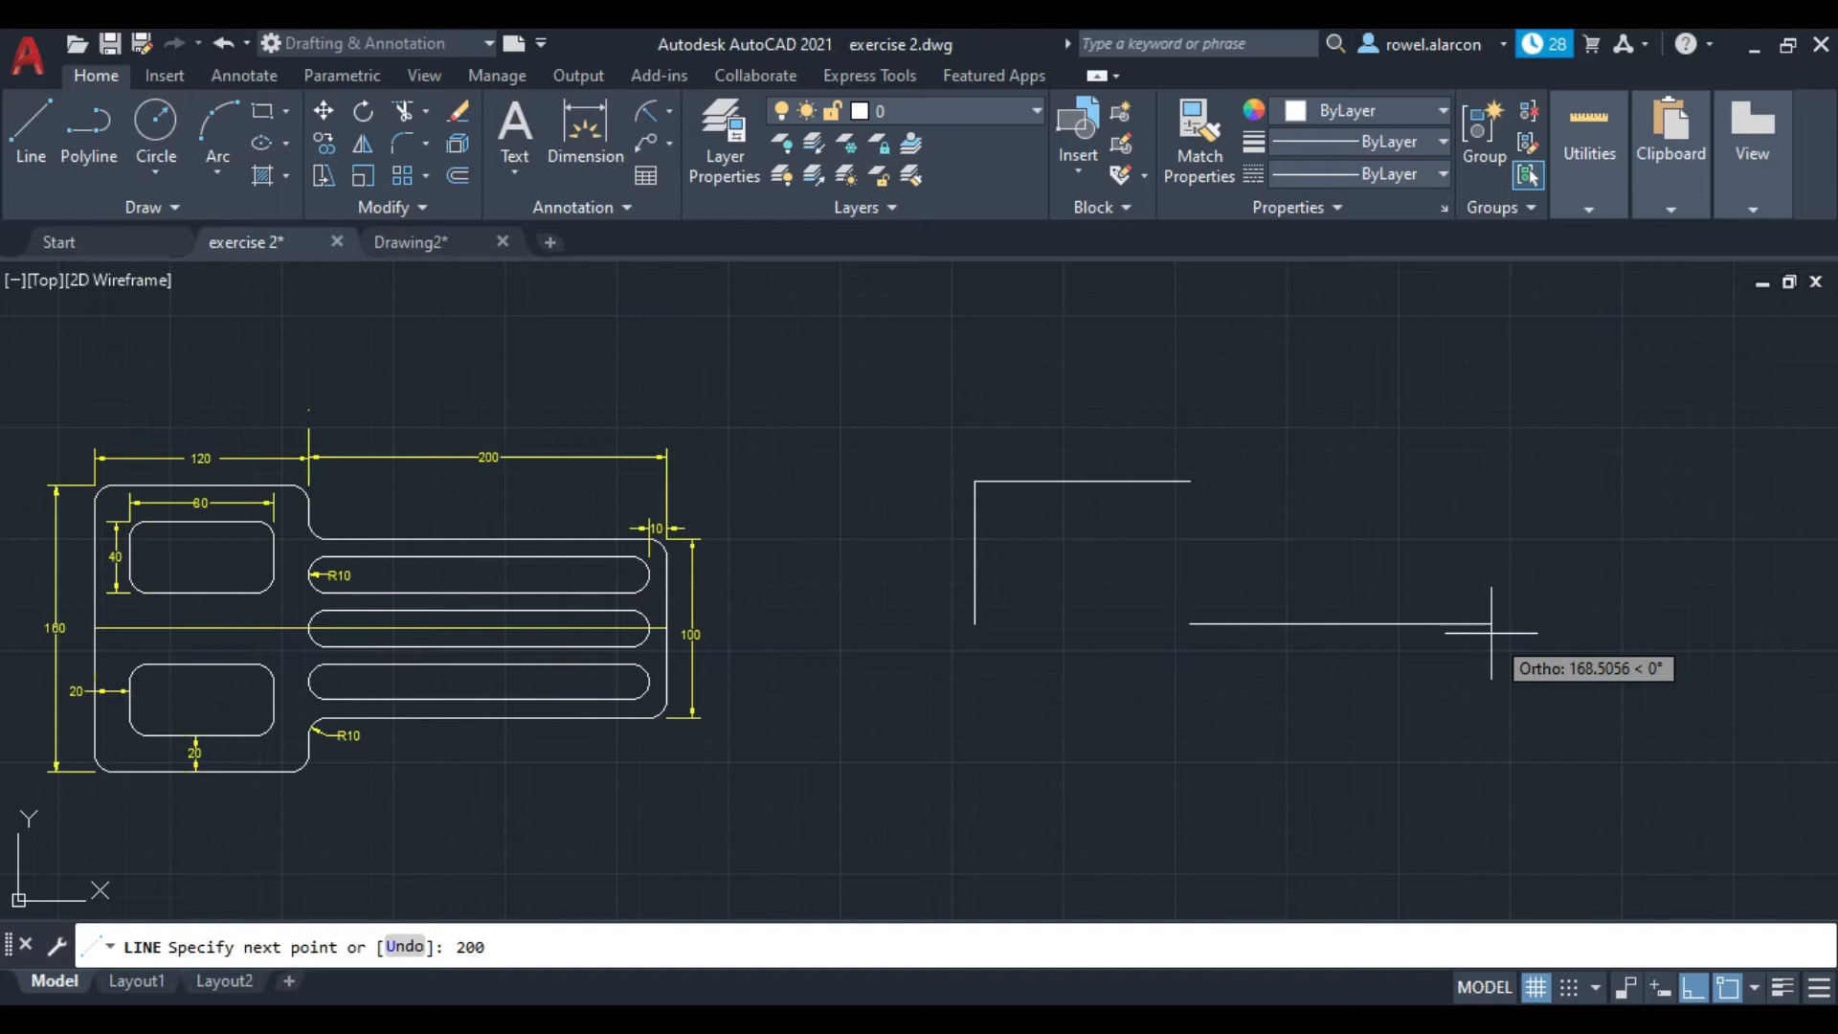
text(200)
key(Return)
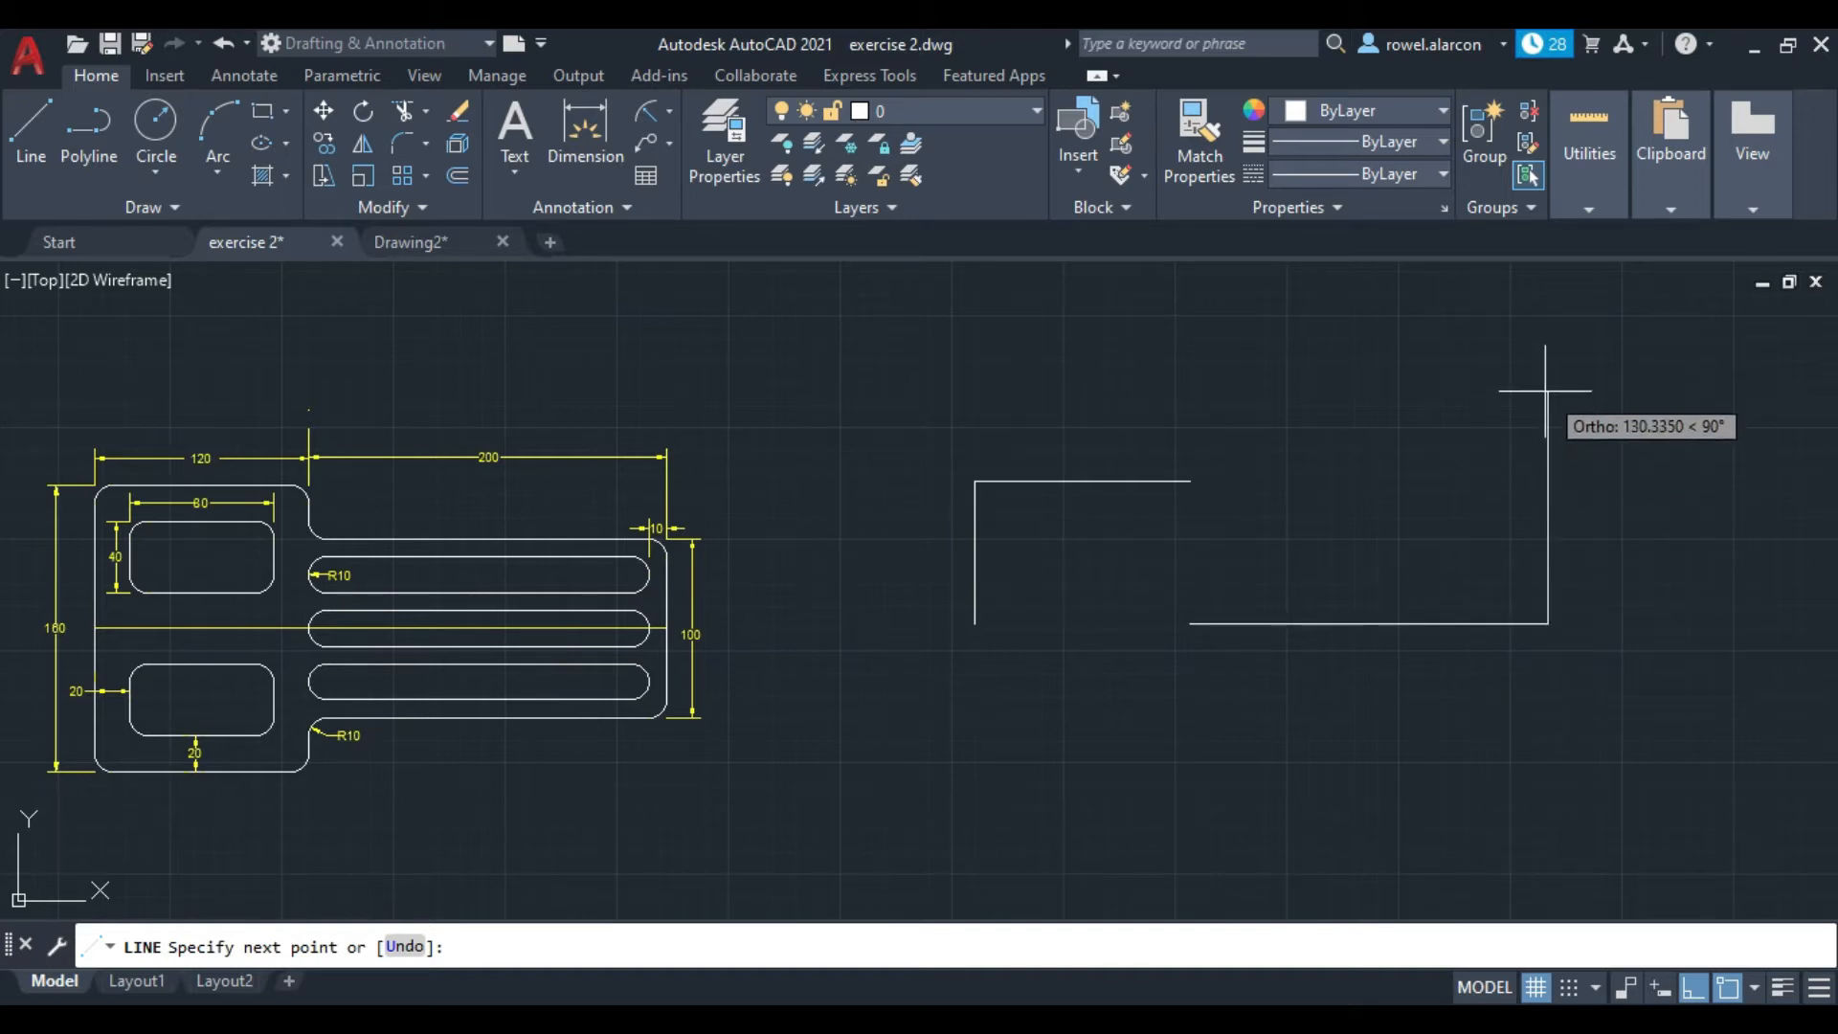
key(Escape)
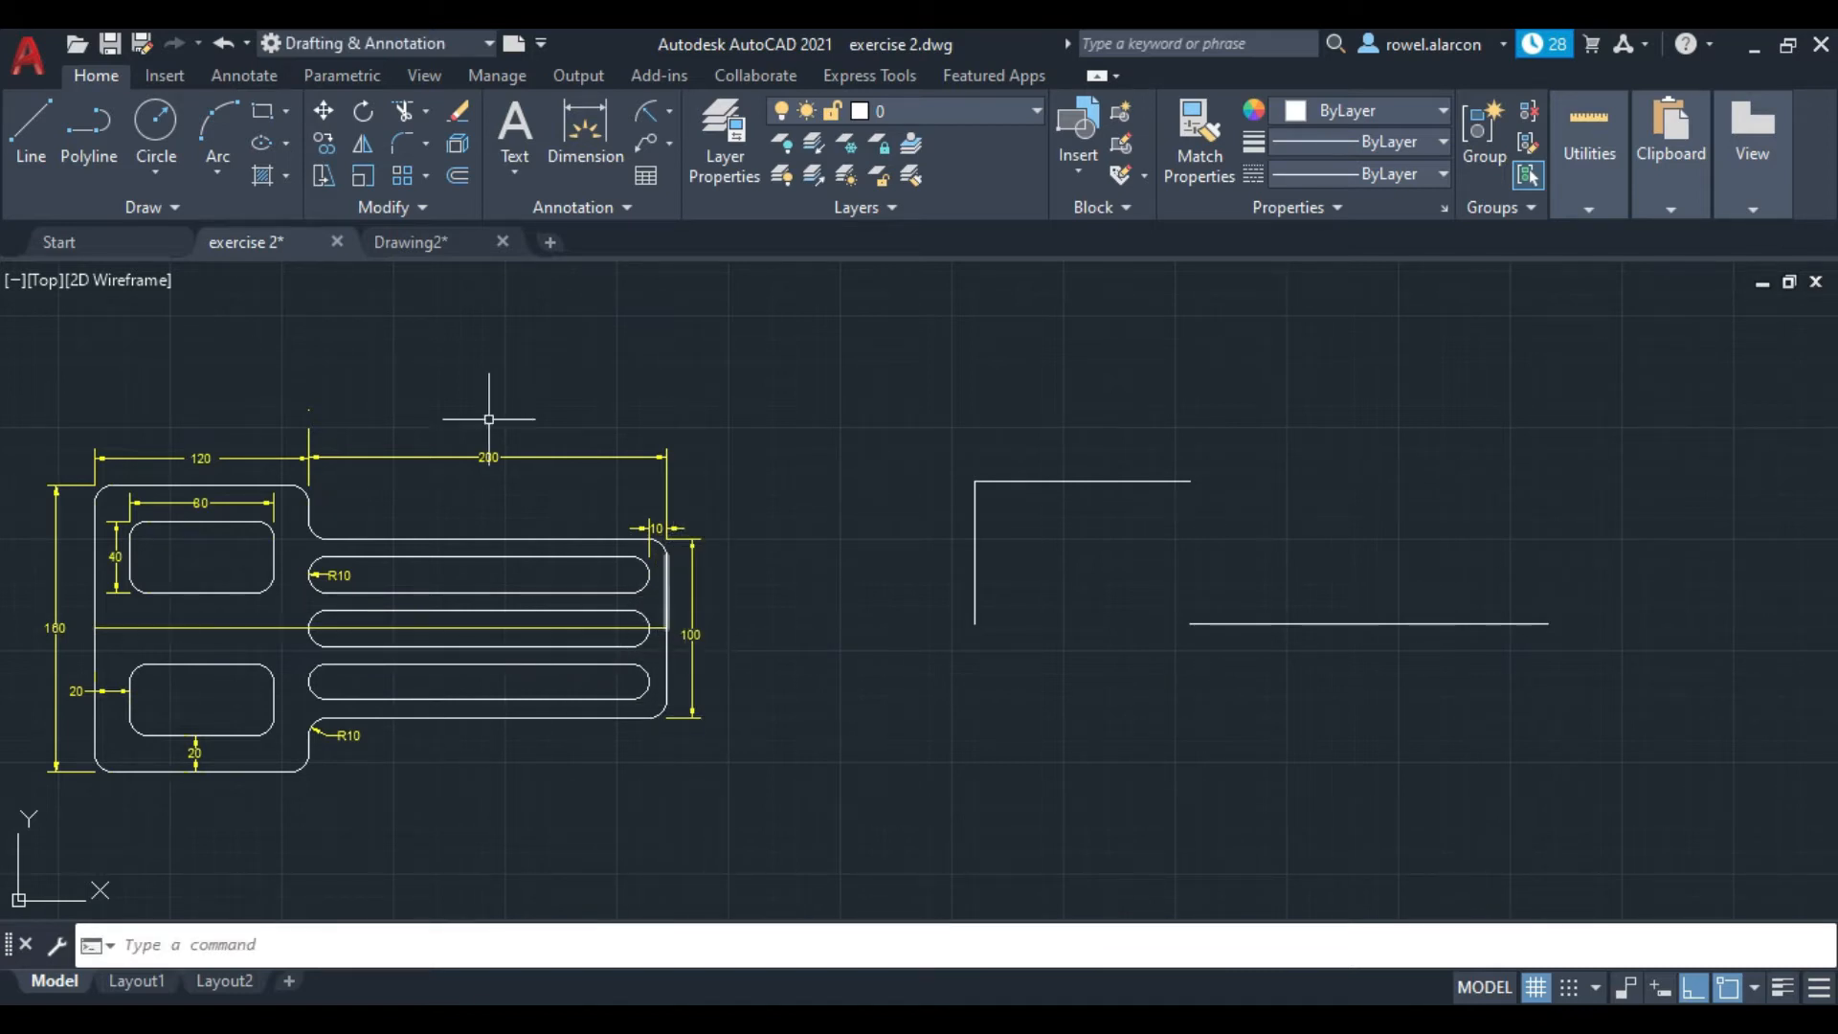
Step: Draw a vertical line 50 long upward from the right endpoint of the 200 line
click(31, 132)
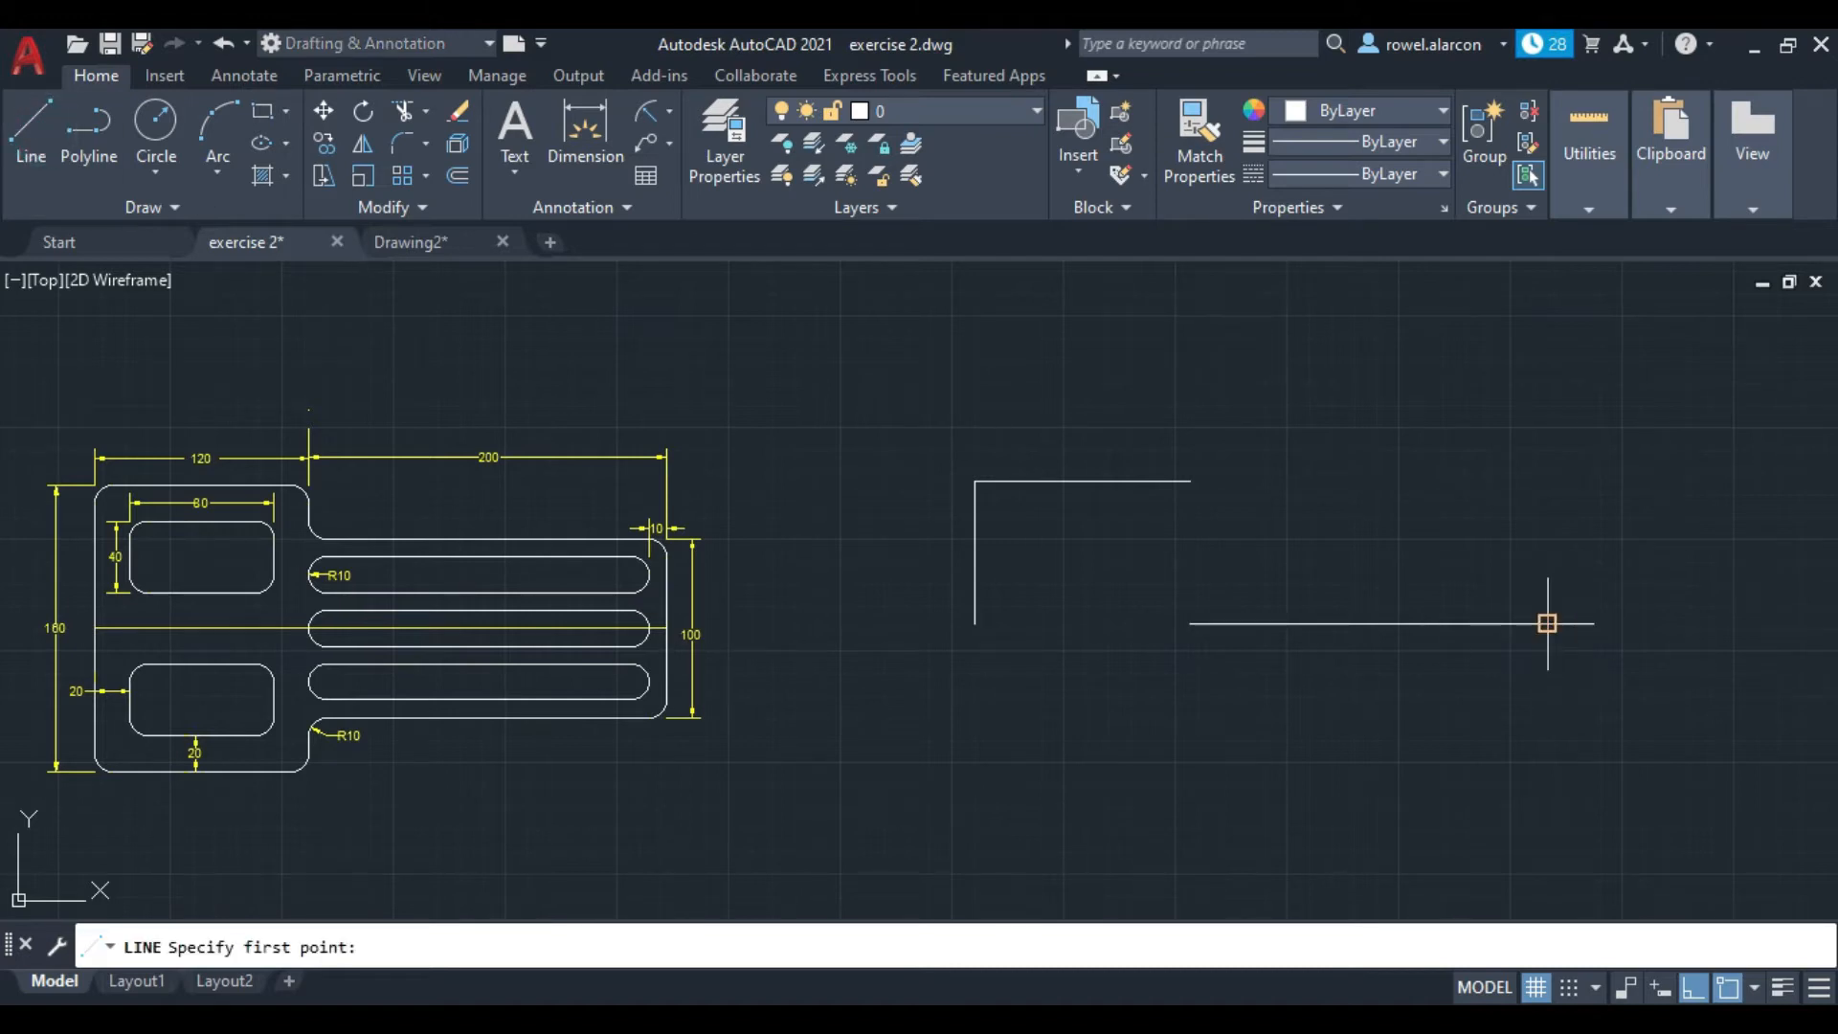
click(1547, 624)
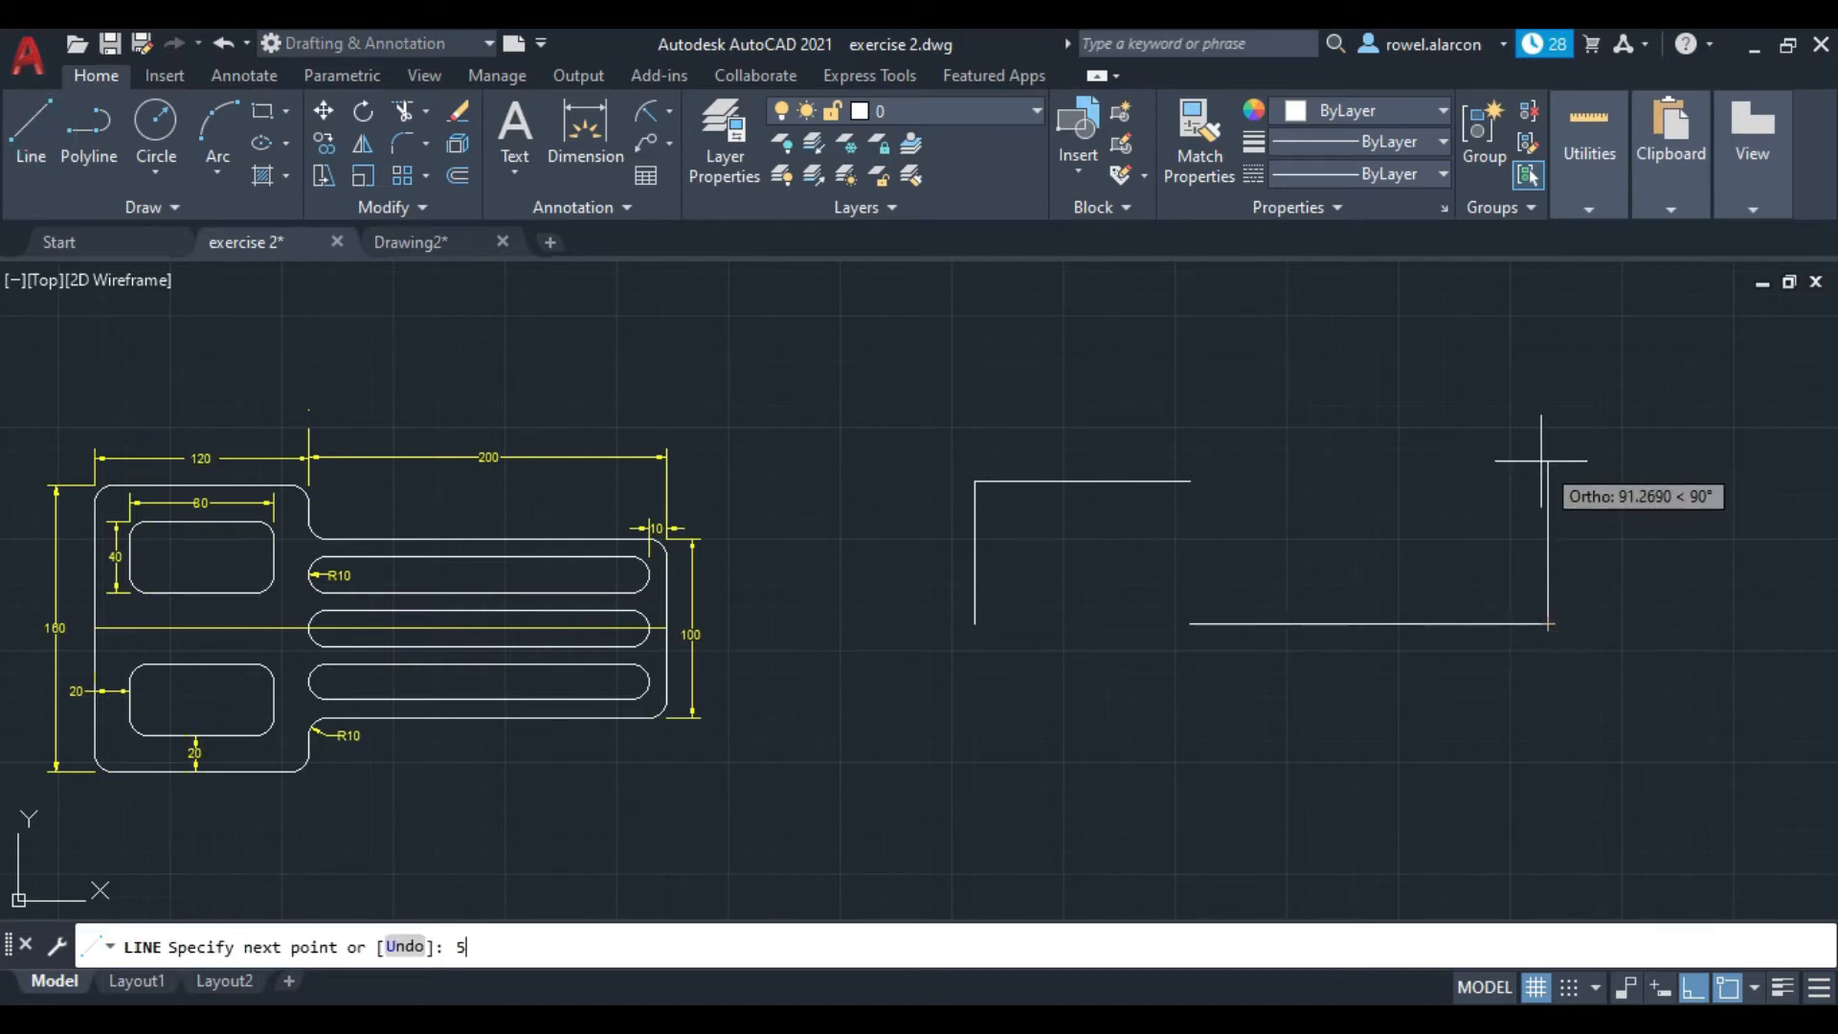
text(50)
key(Return)
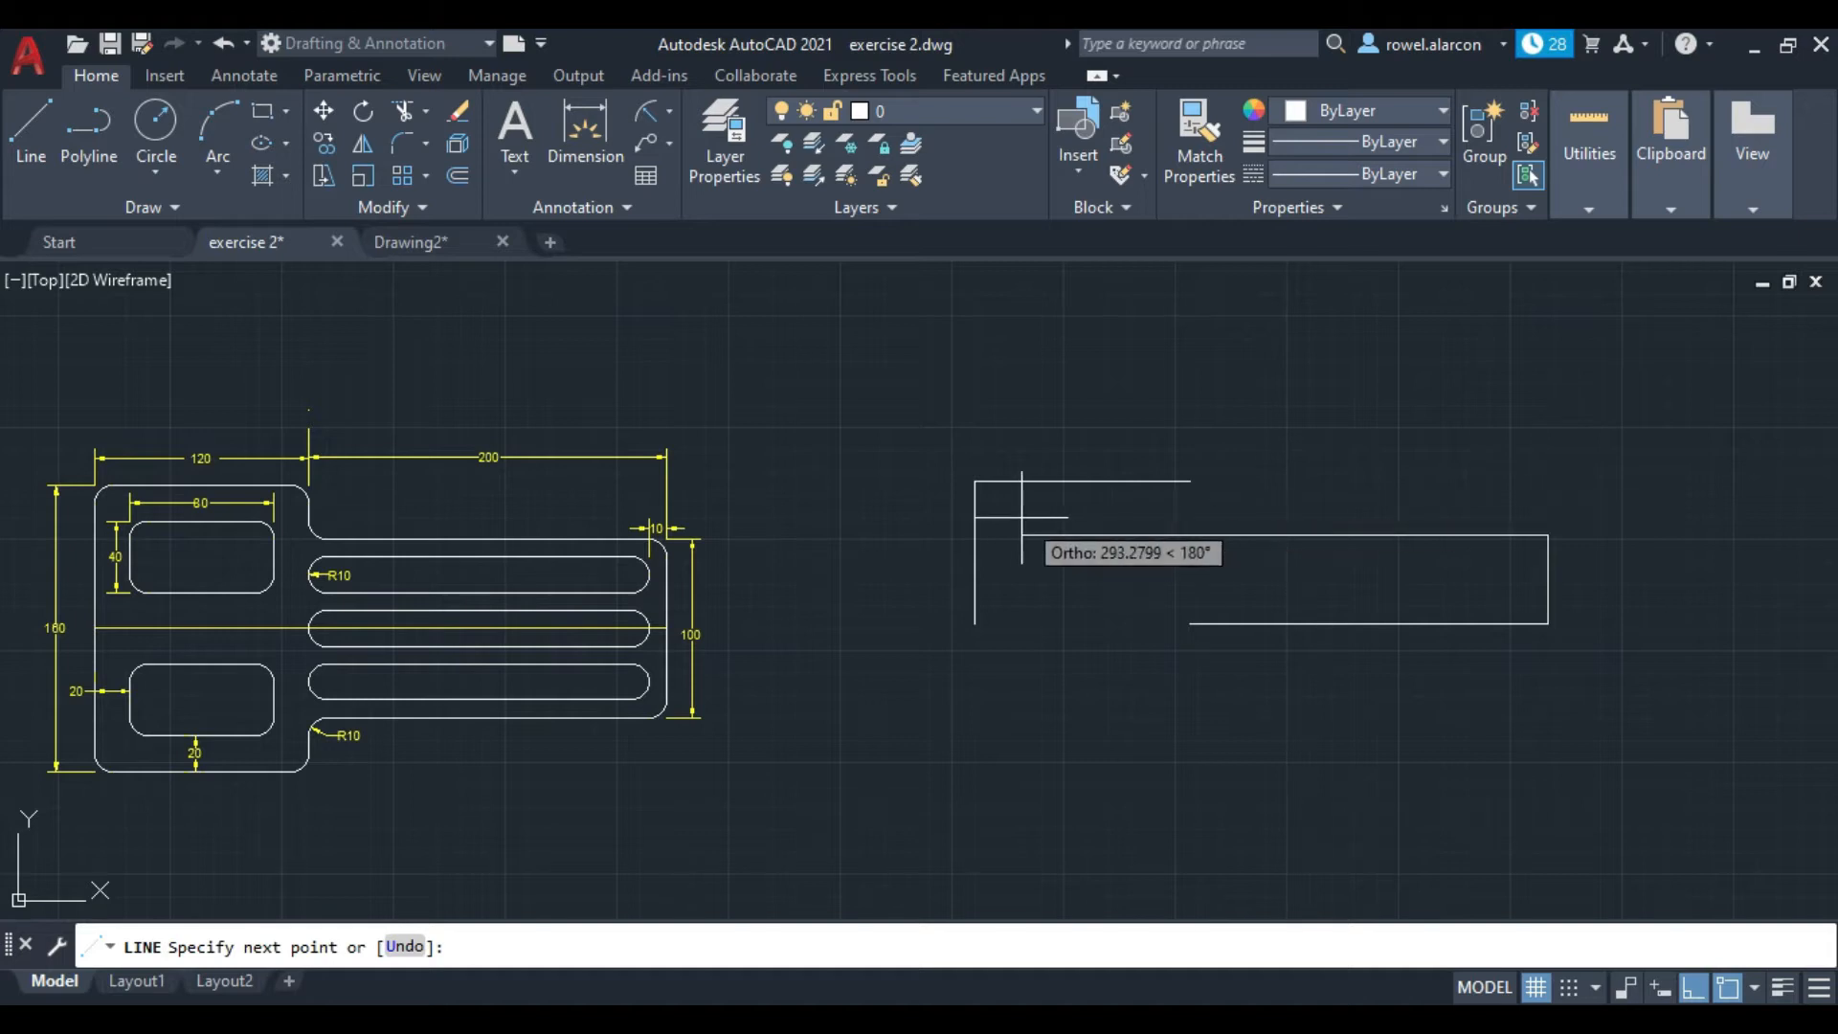
Step: Draw the 200 horizontal line to the left and close the step upward to the 120 line's right endpoint
text(200)
key(Return)
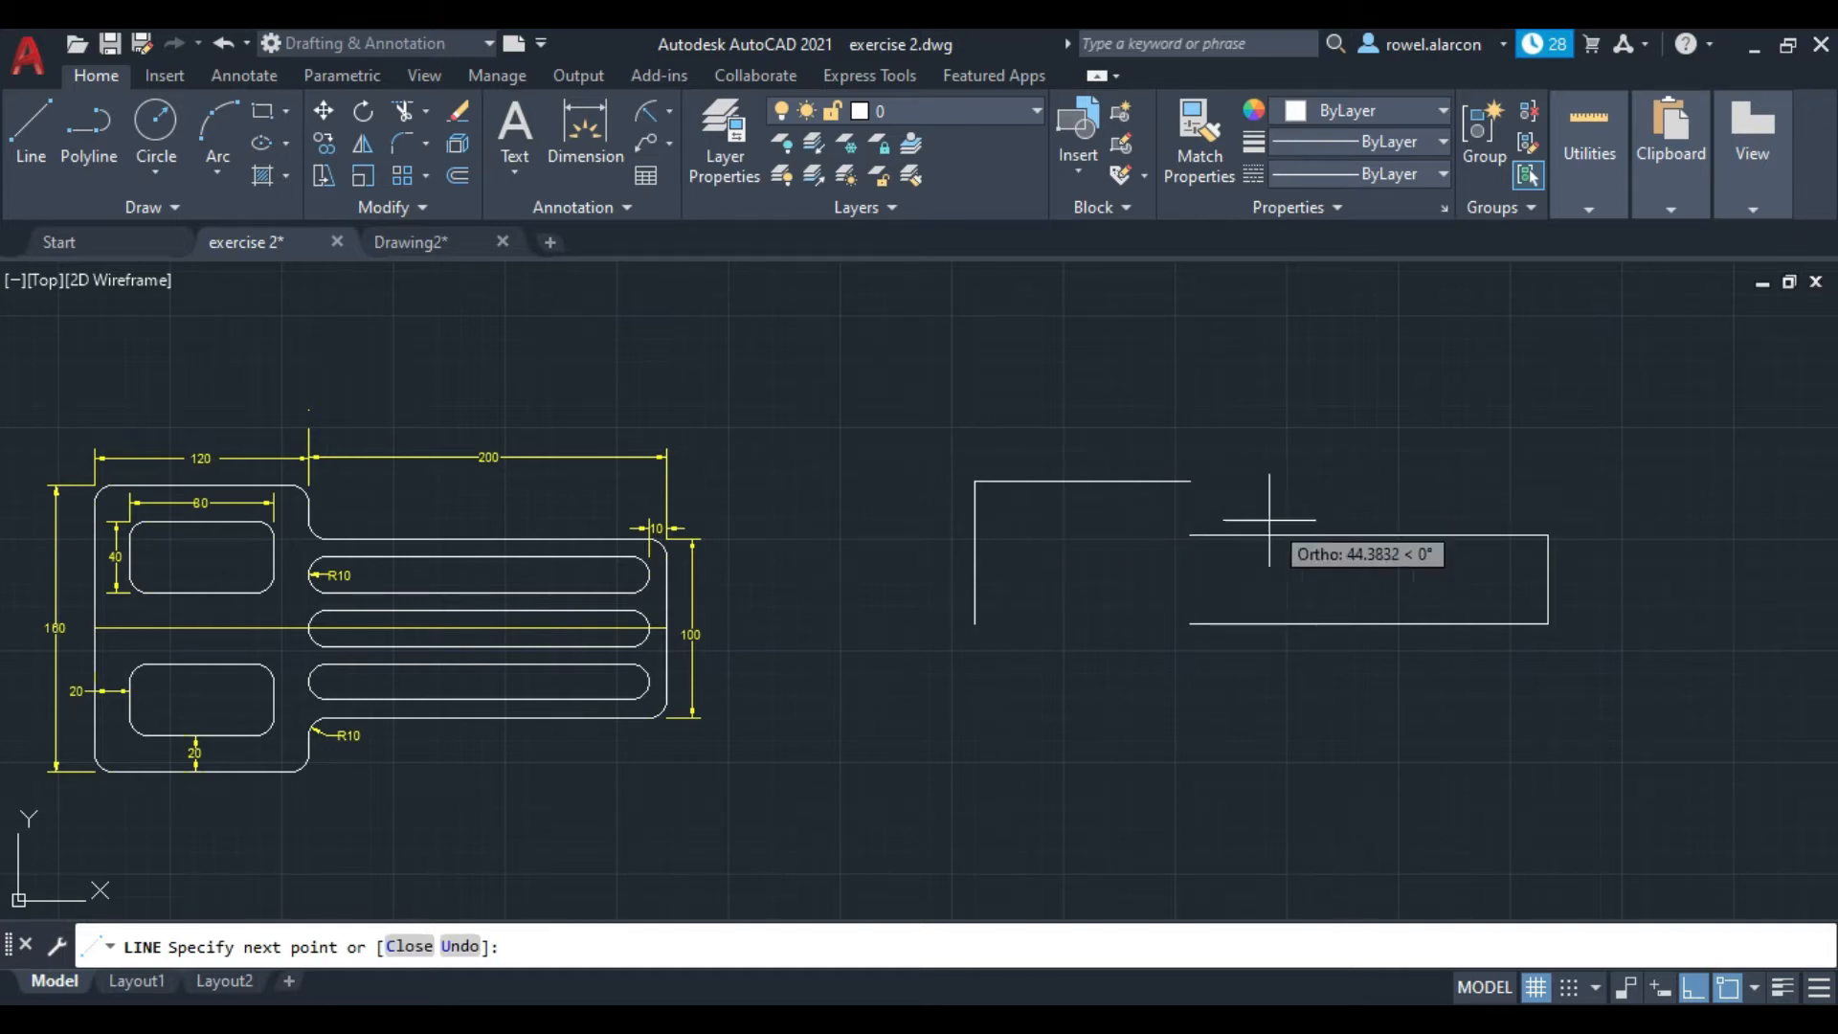
click(1190, 481)
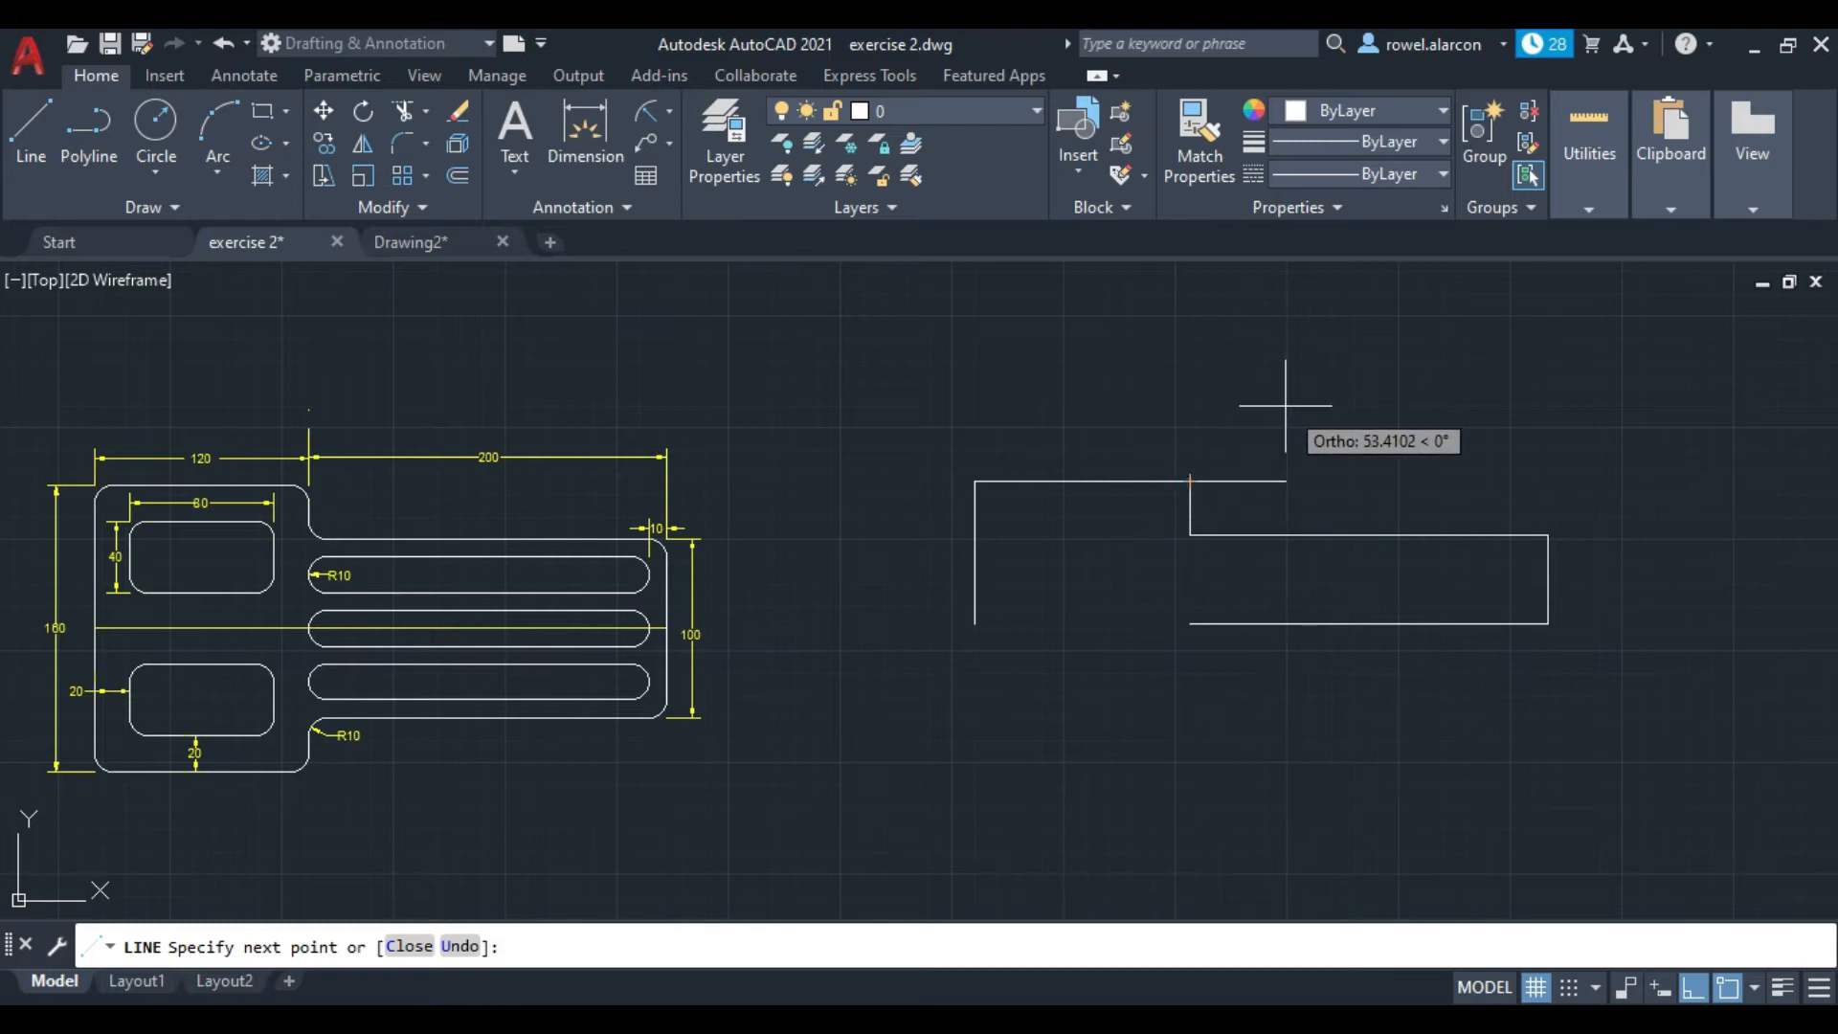
key(Escape)
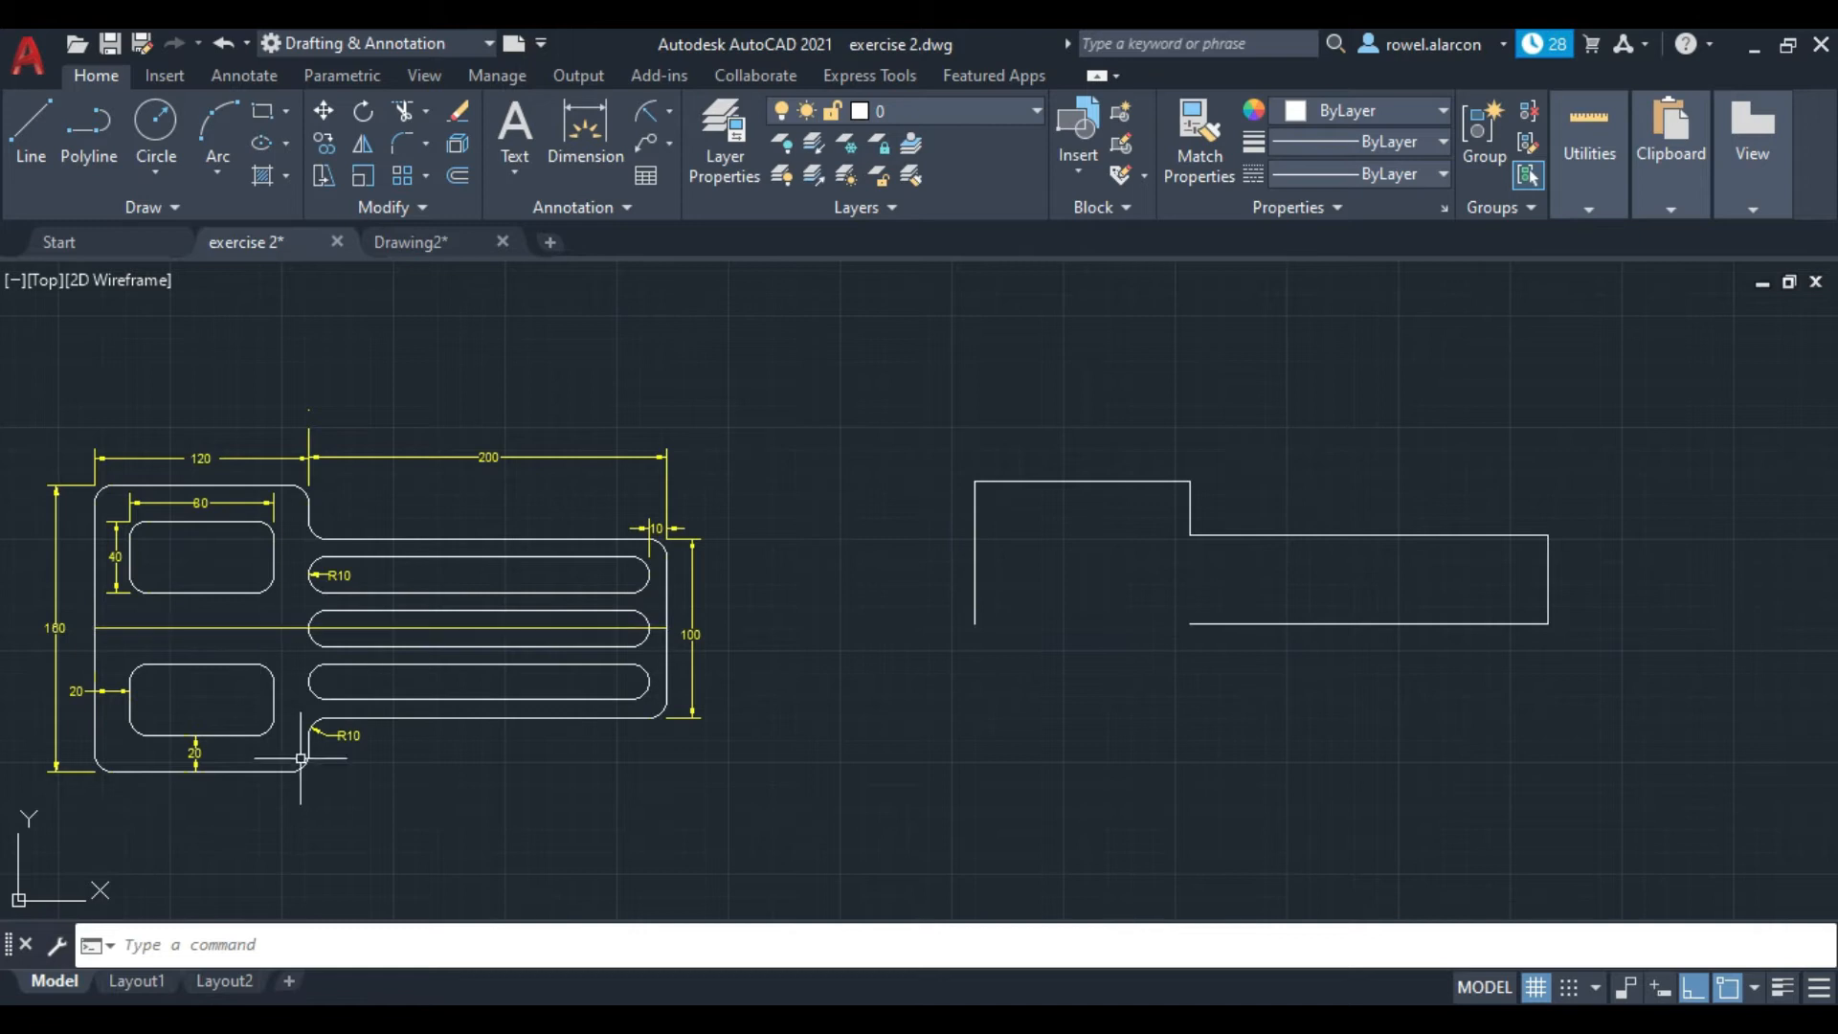
click(245, 568)
click(245, 568)
click(246, 568)
click(245, 568)
click(244, 568)
click(239, 570)
click(263, 943)
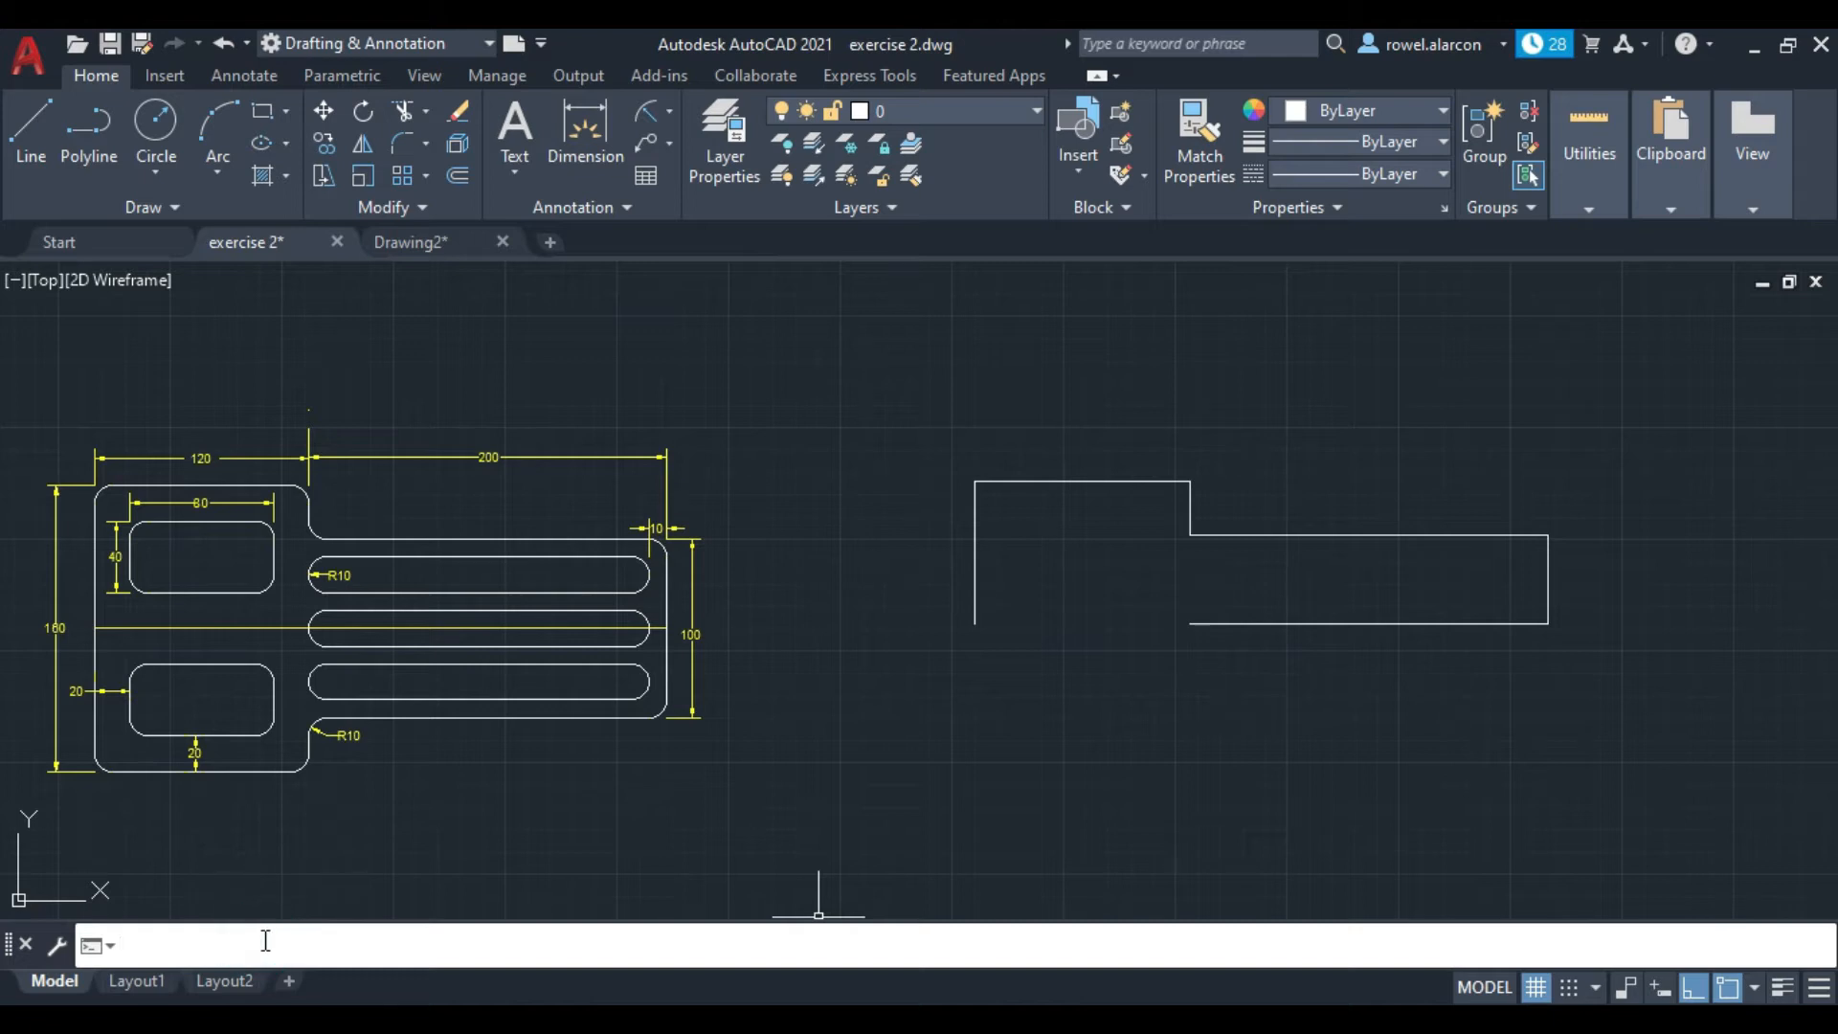
text(o)
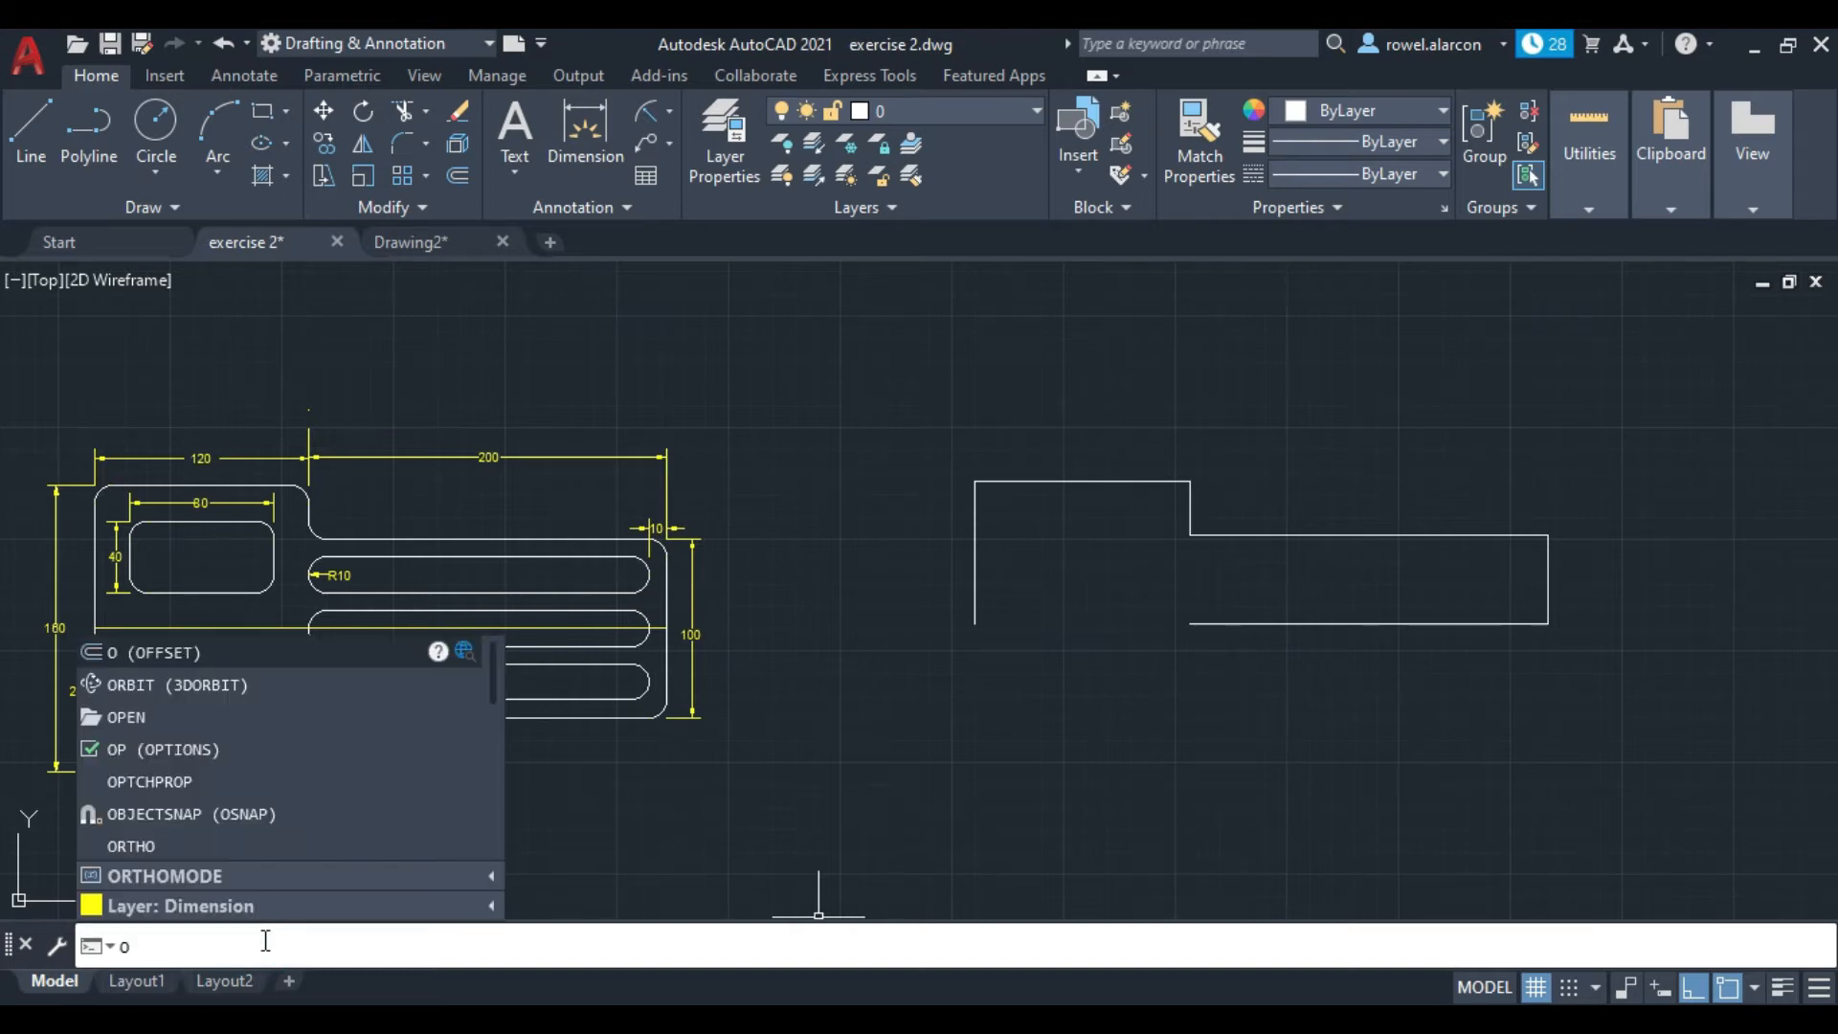
key(Return)
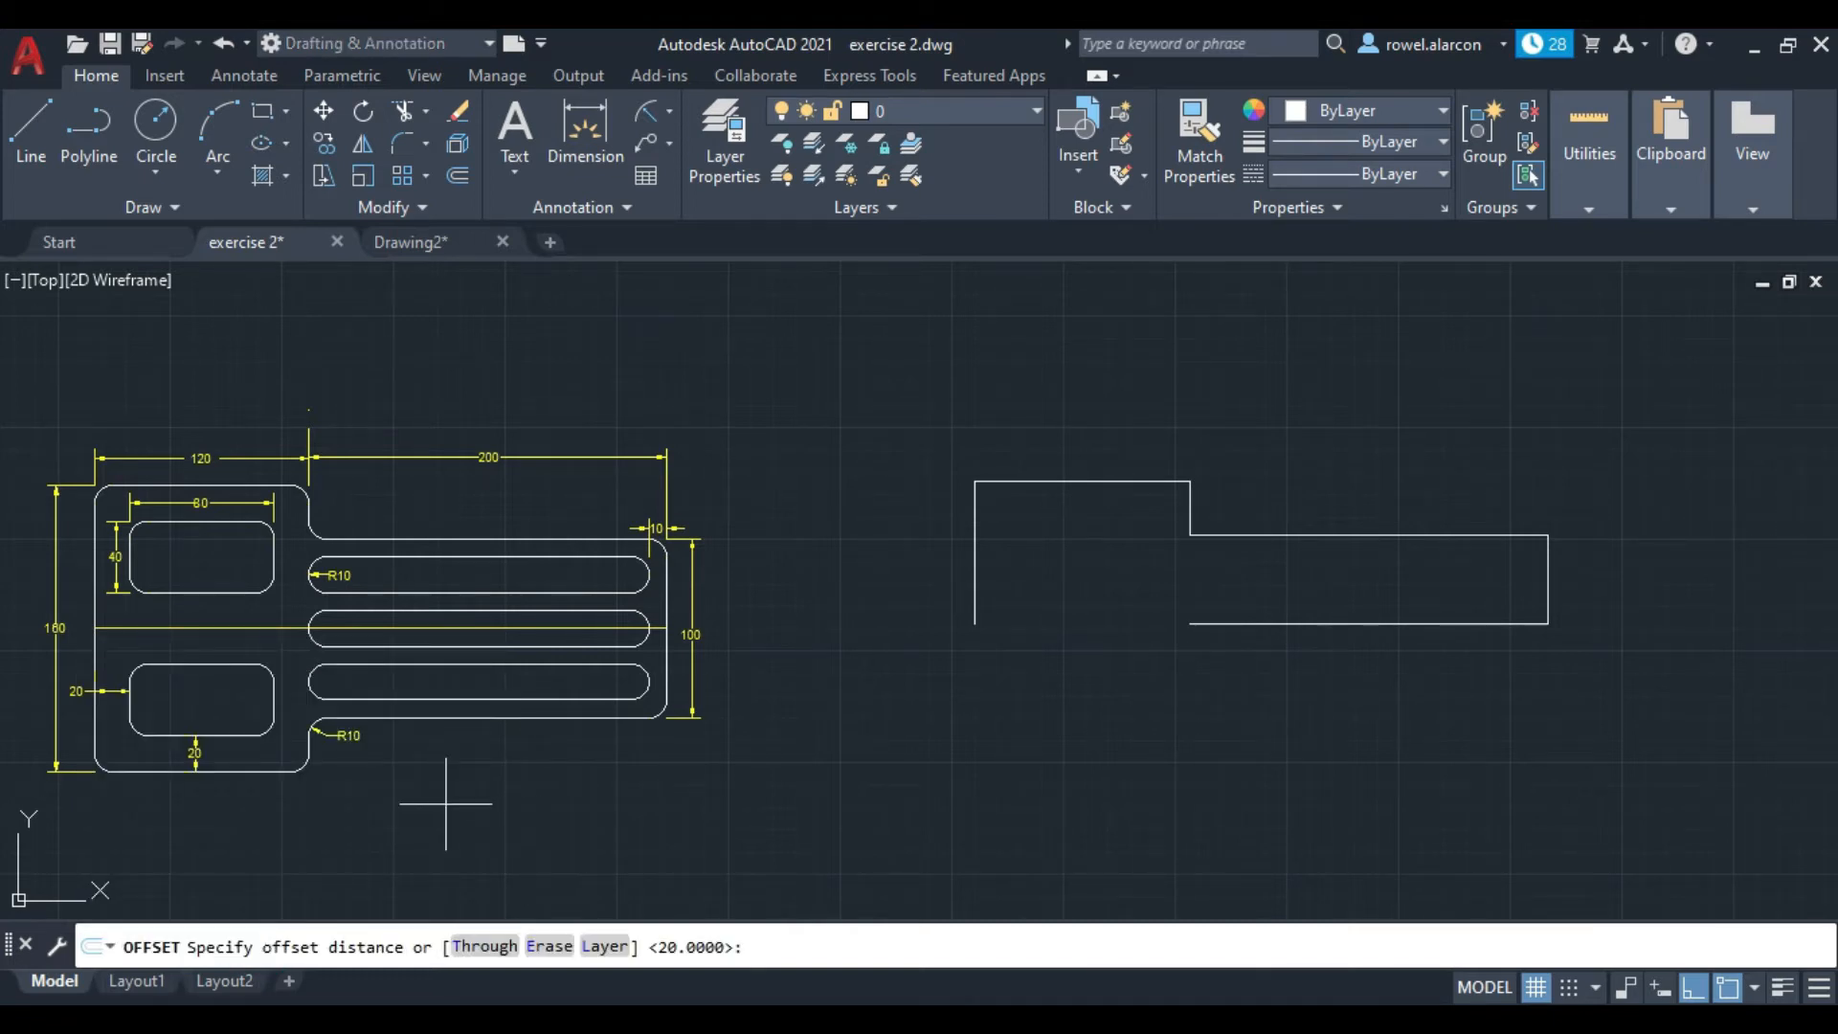
key(Escape)
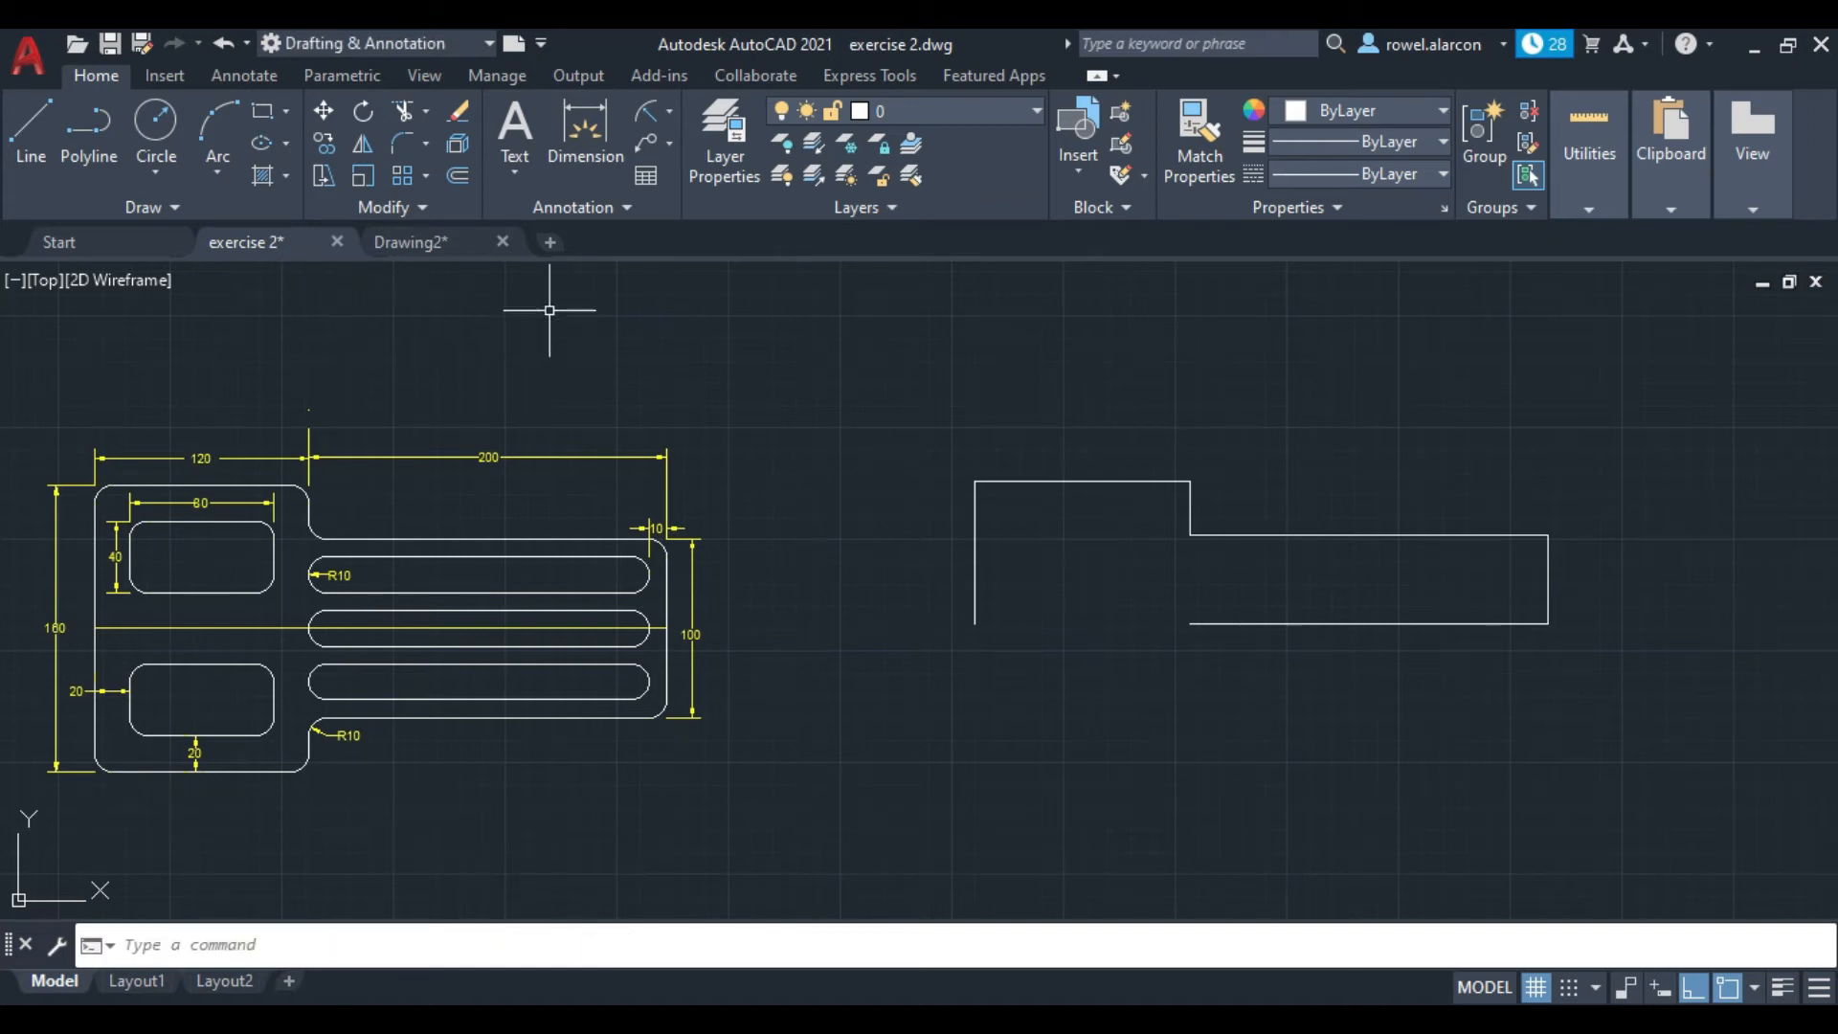
Step: Offset the 120 top line downward and the left vertical line to the right, both by 20
click(458, 176)
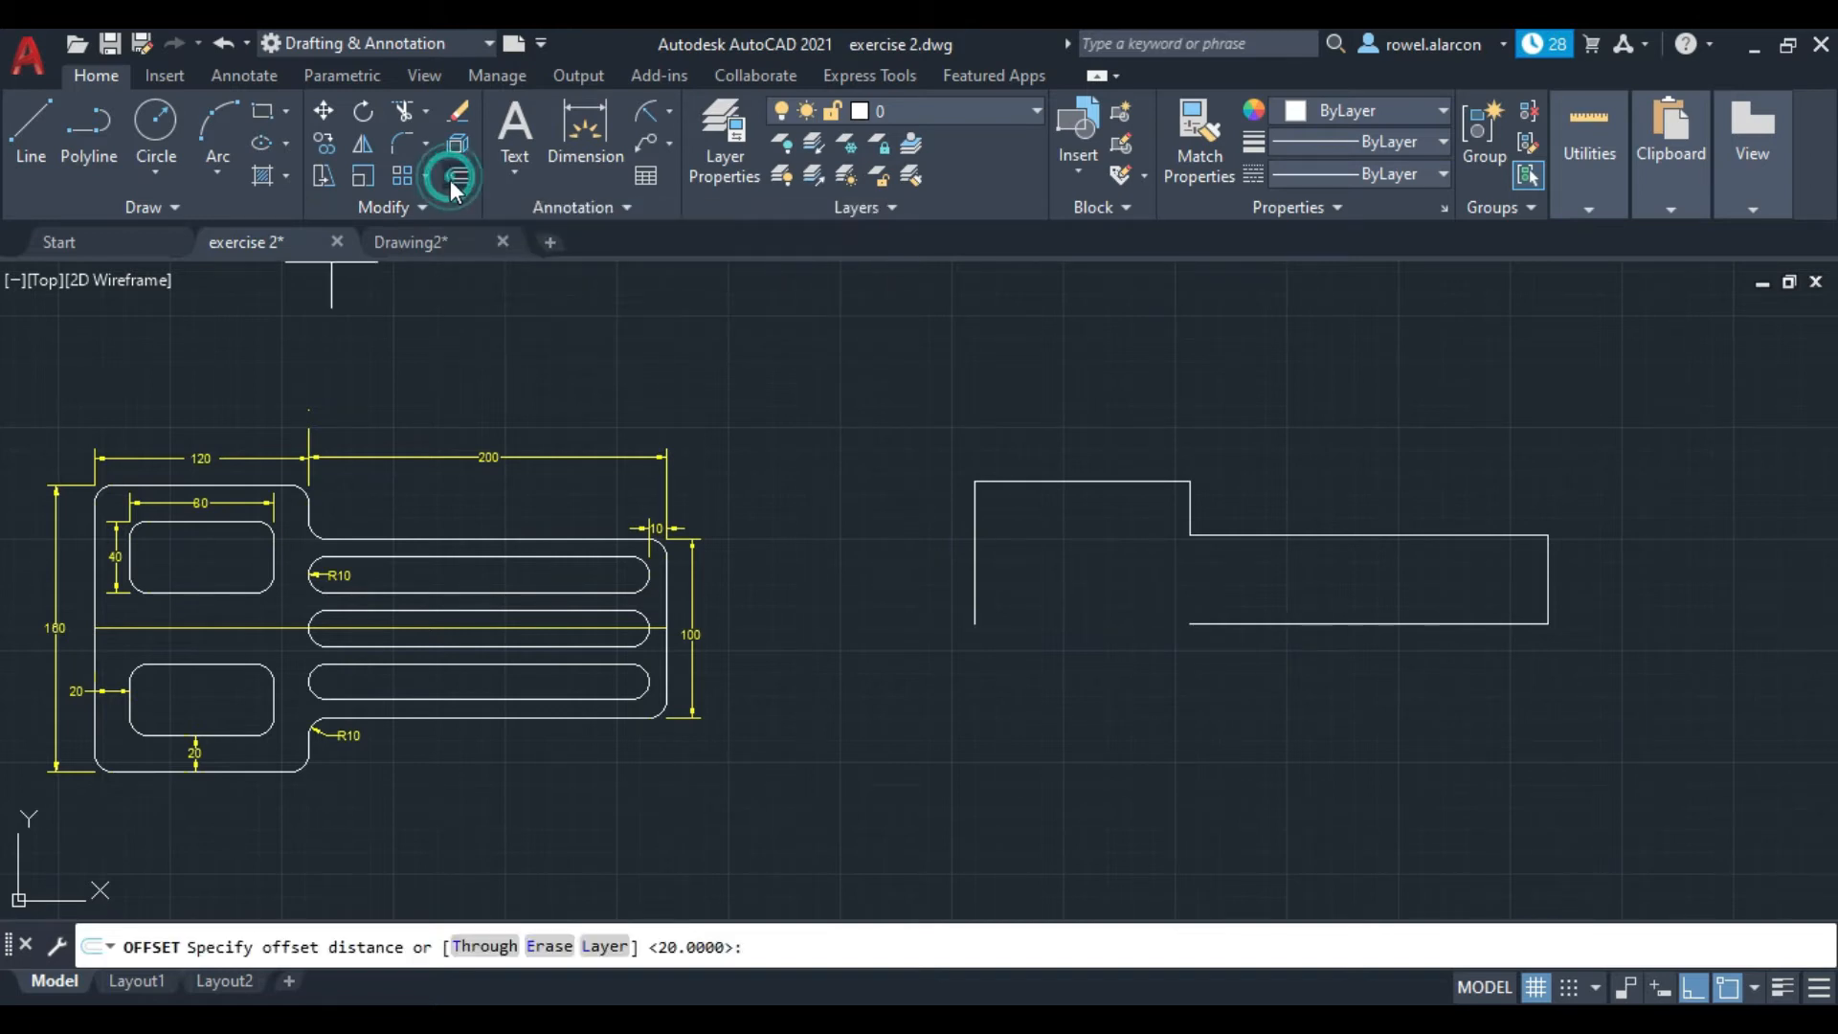
click(774, 948)
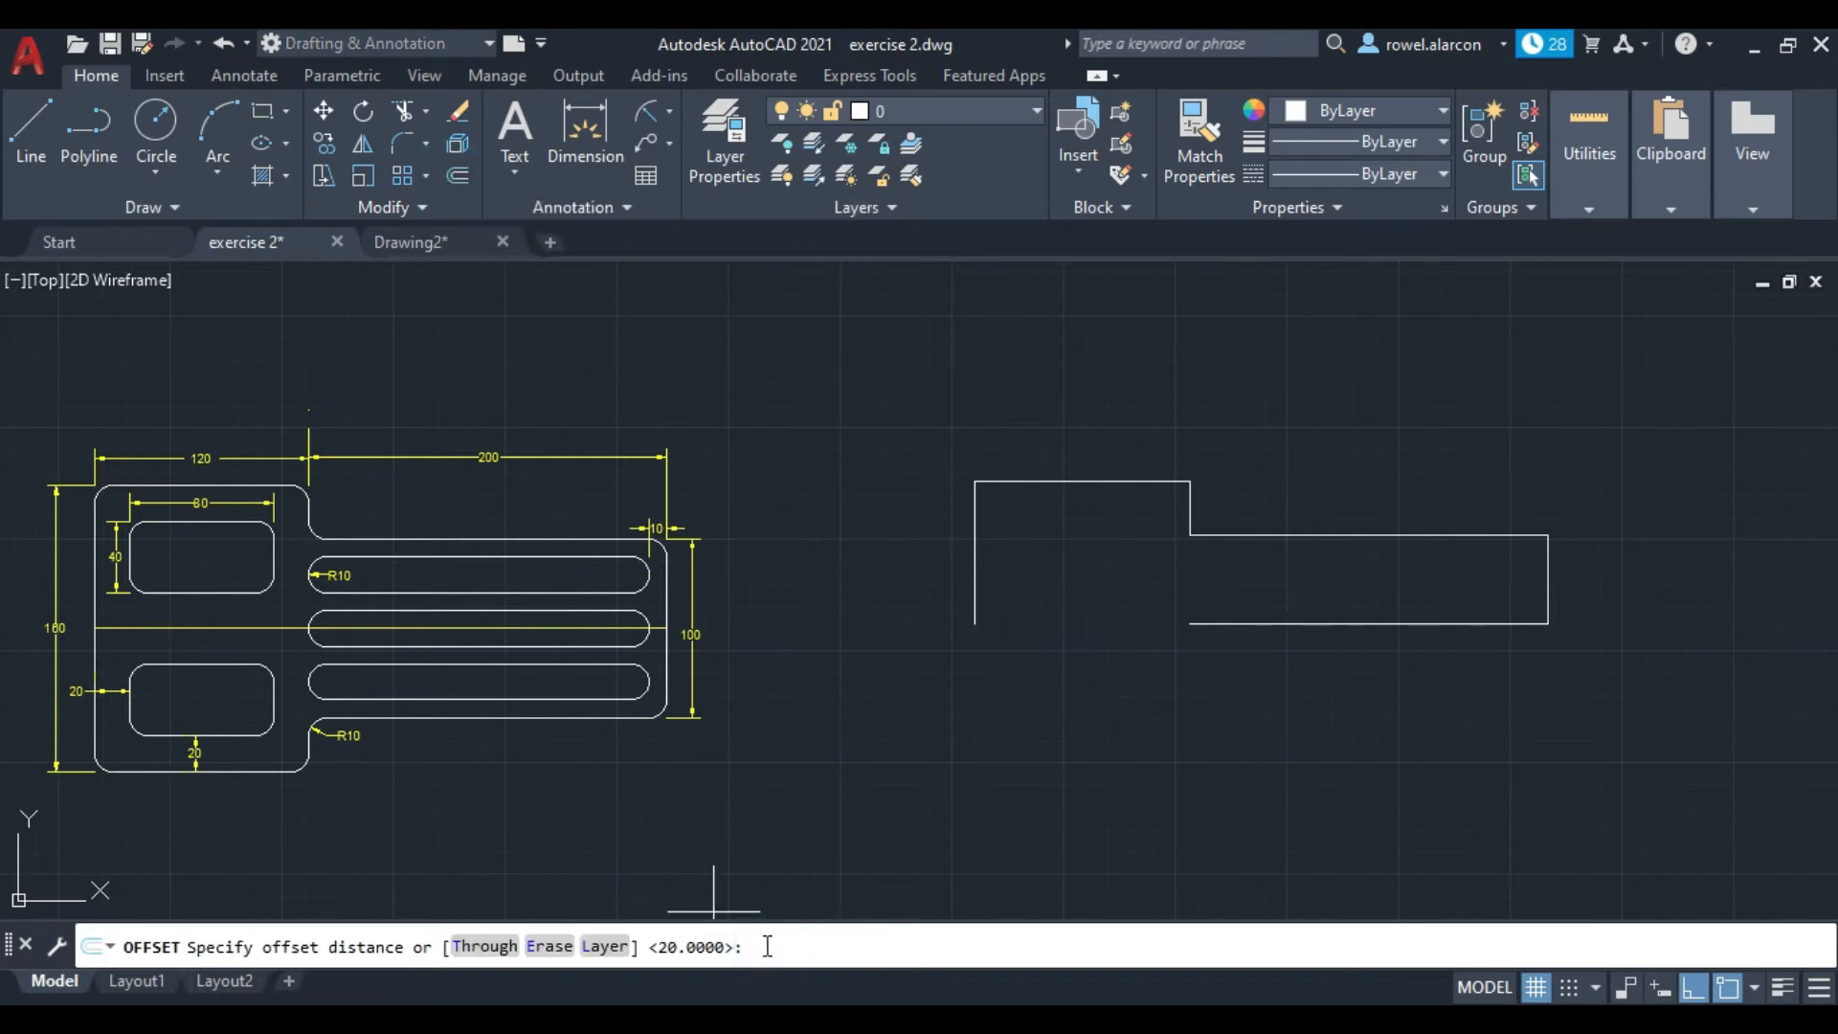
key(Return)
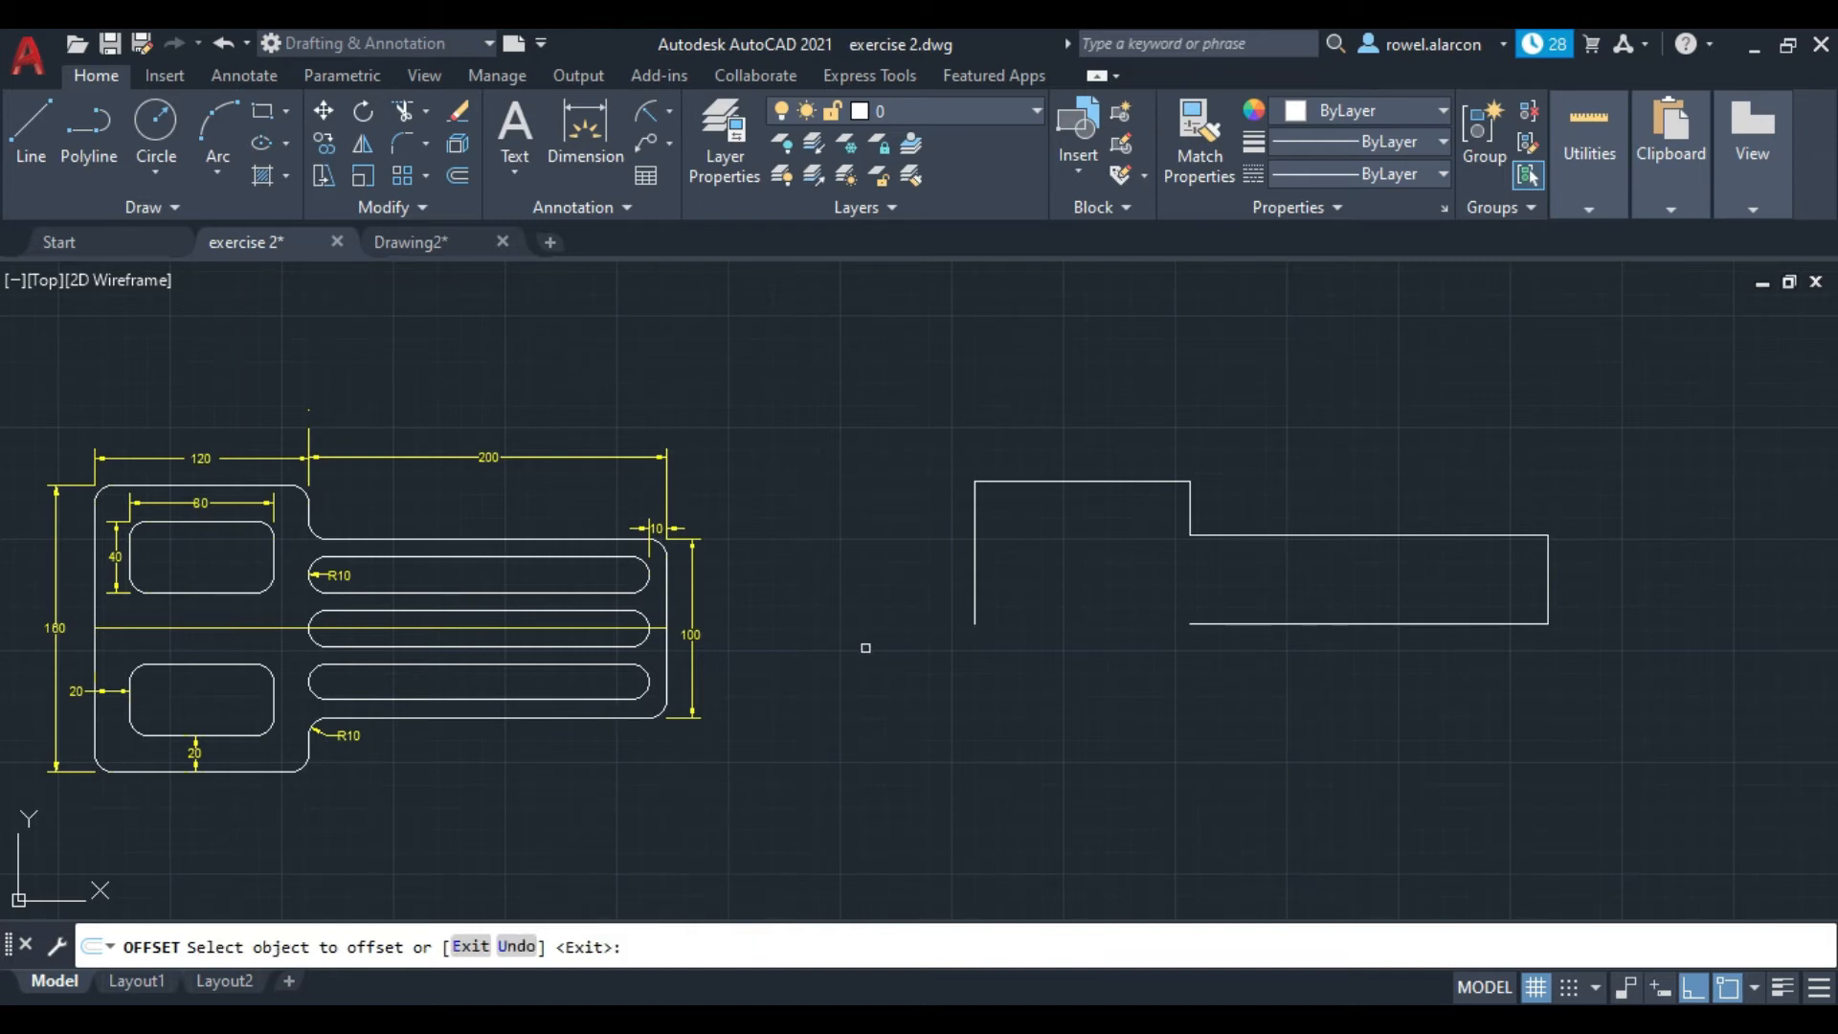
click(1077, 479)
click(1076, 607)
click(976, 556)
click(1083, 571)
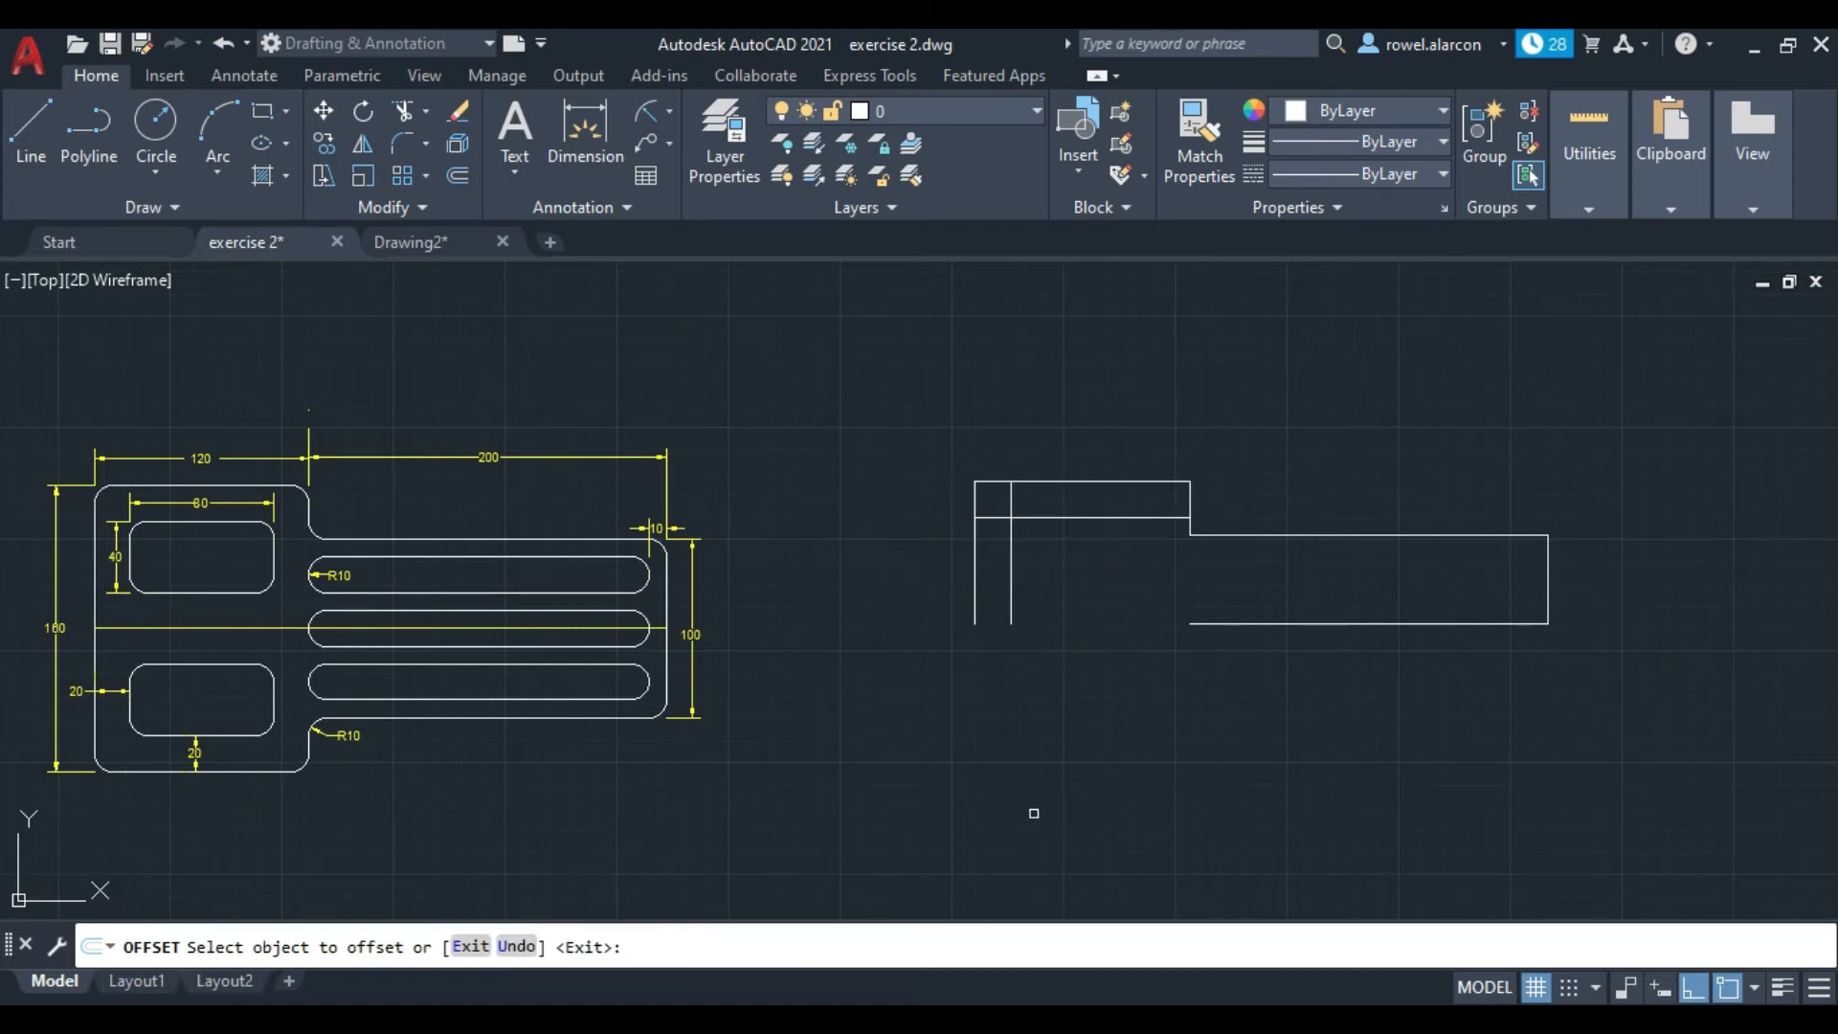
key(Escape)
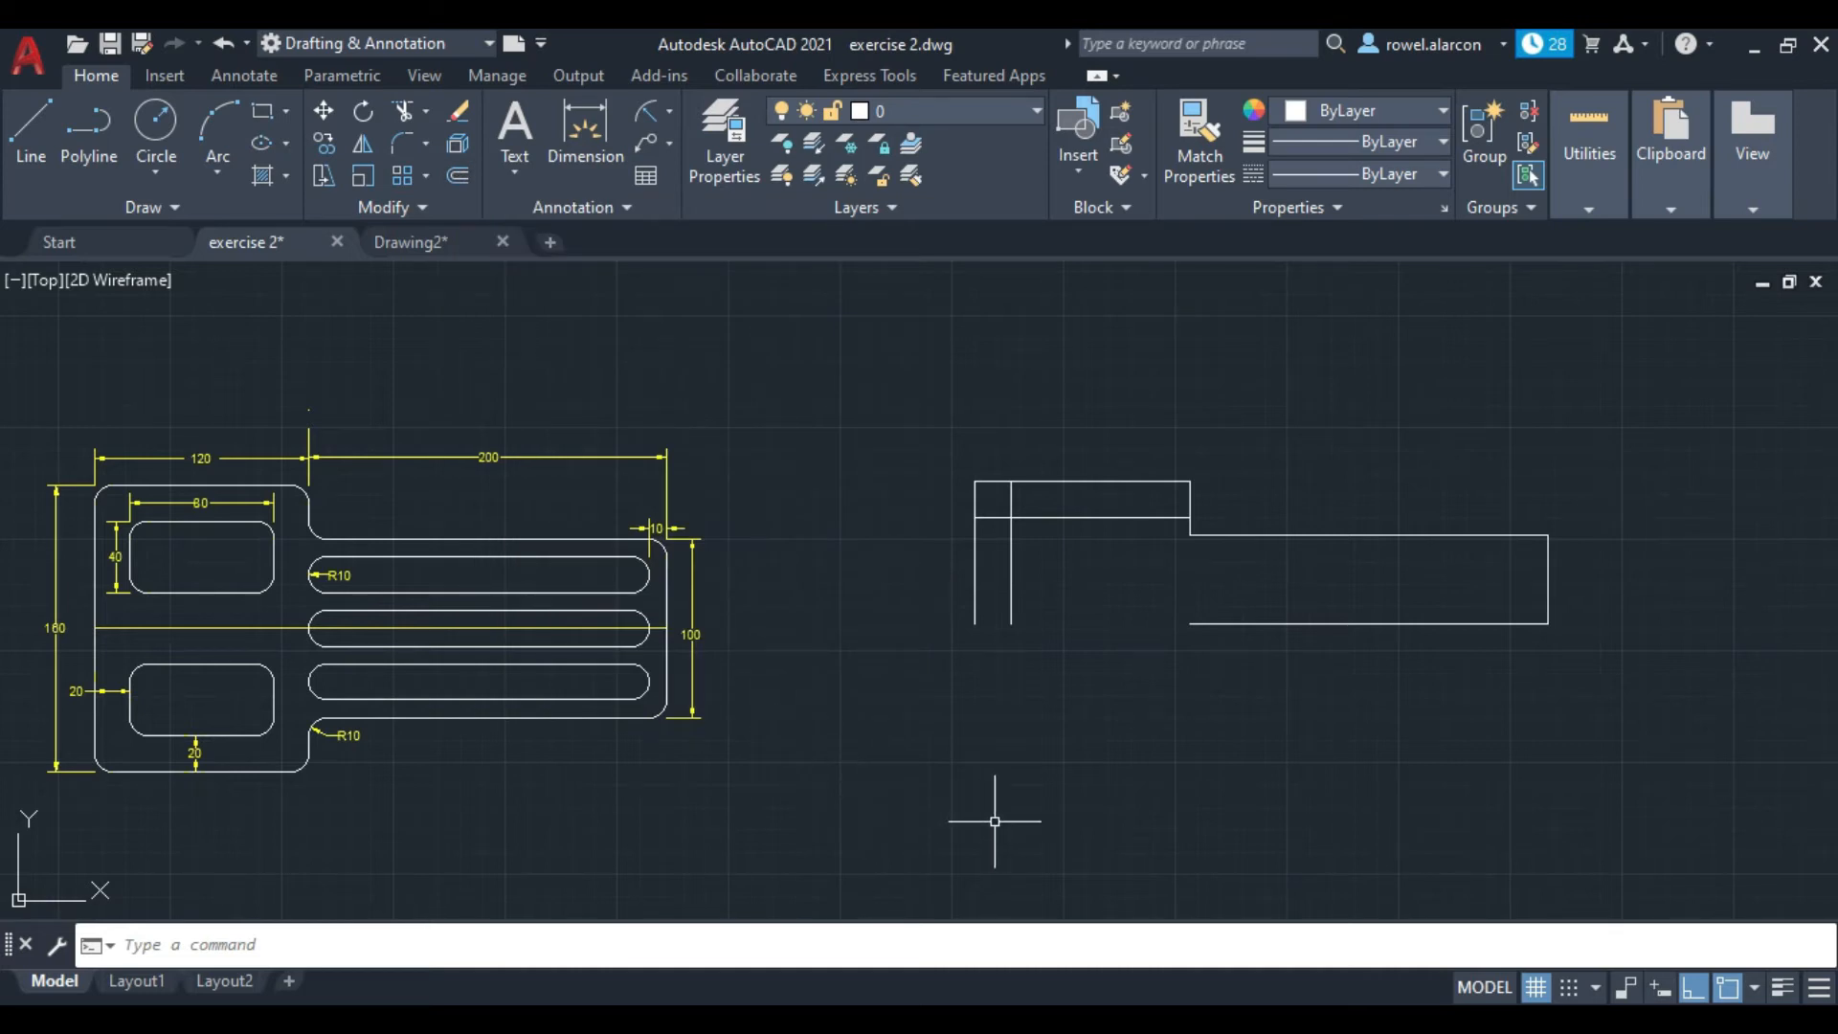
text(o)
key(Return)
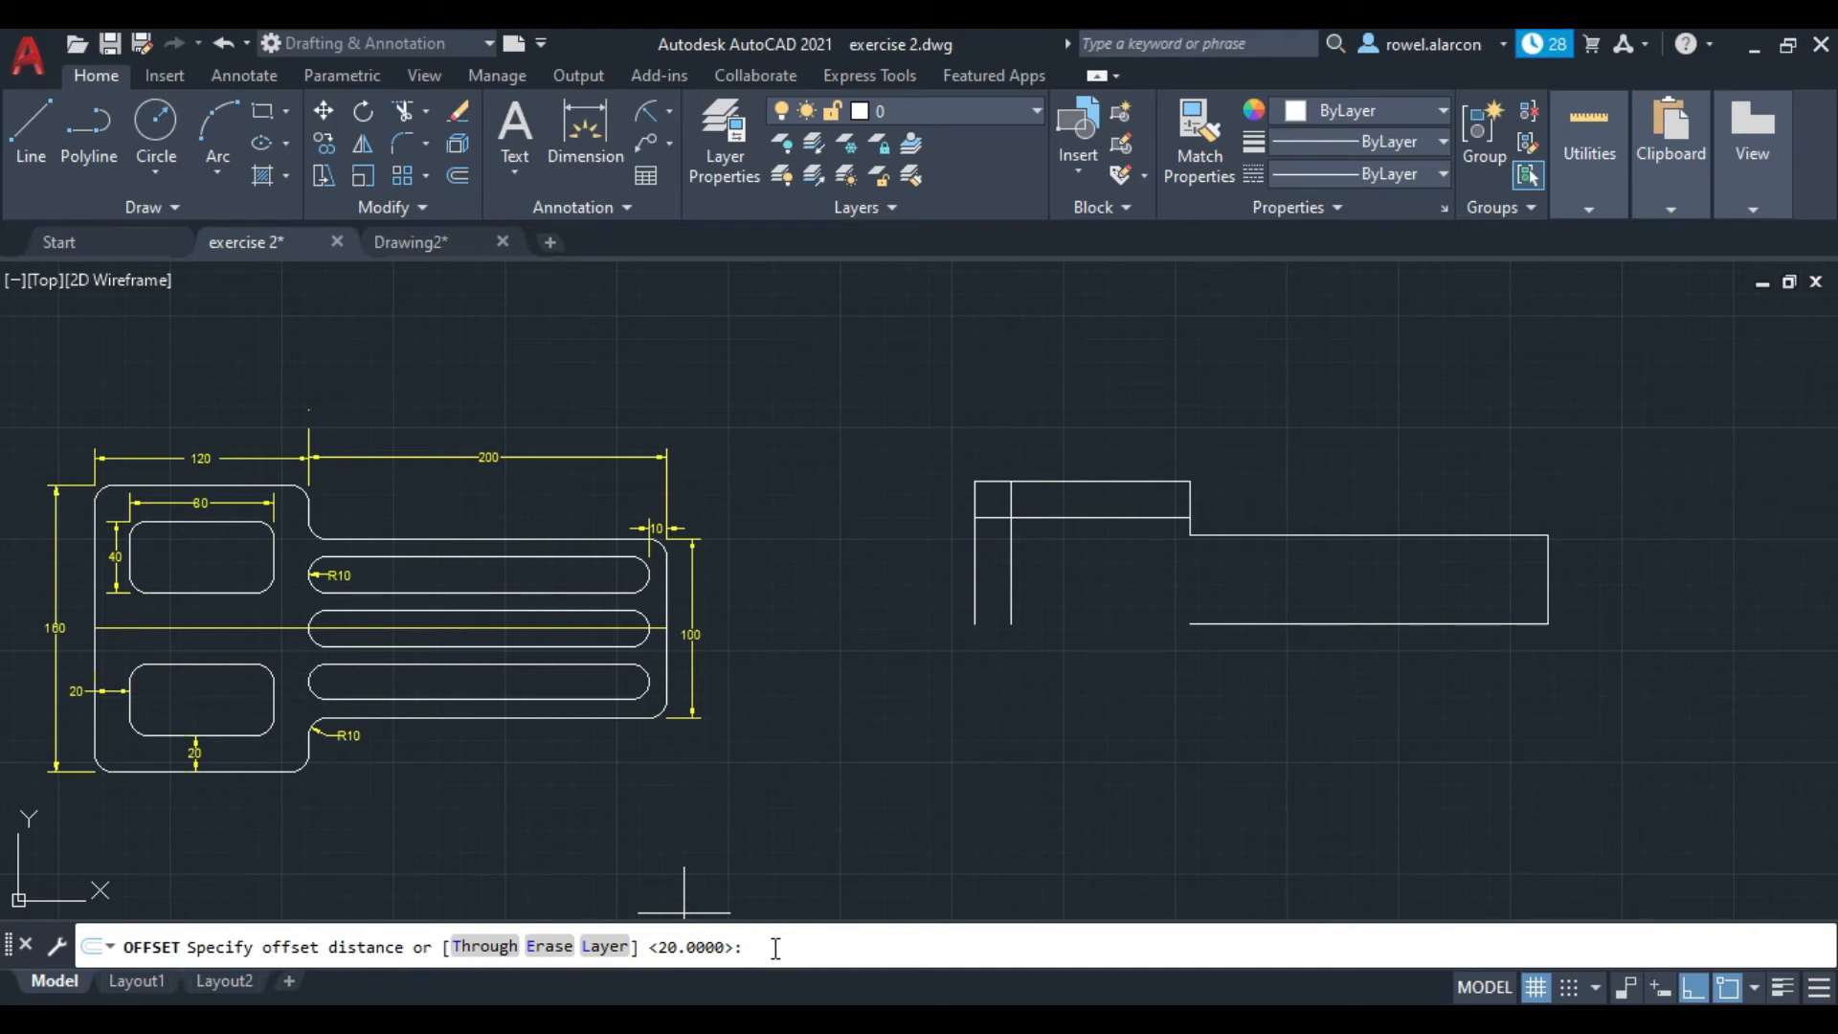
key(Escape)
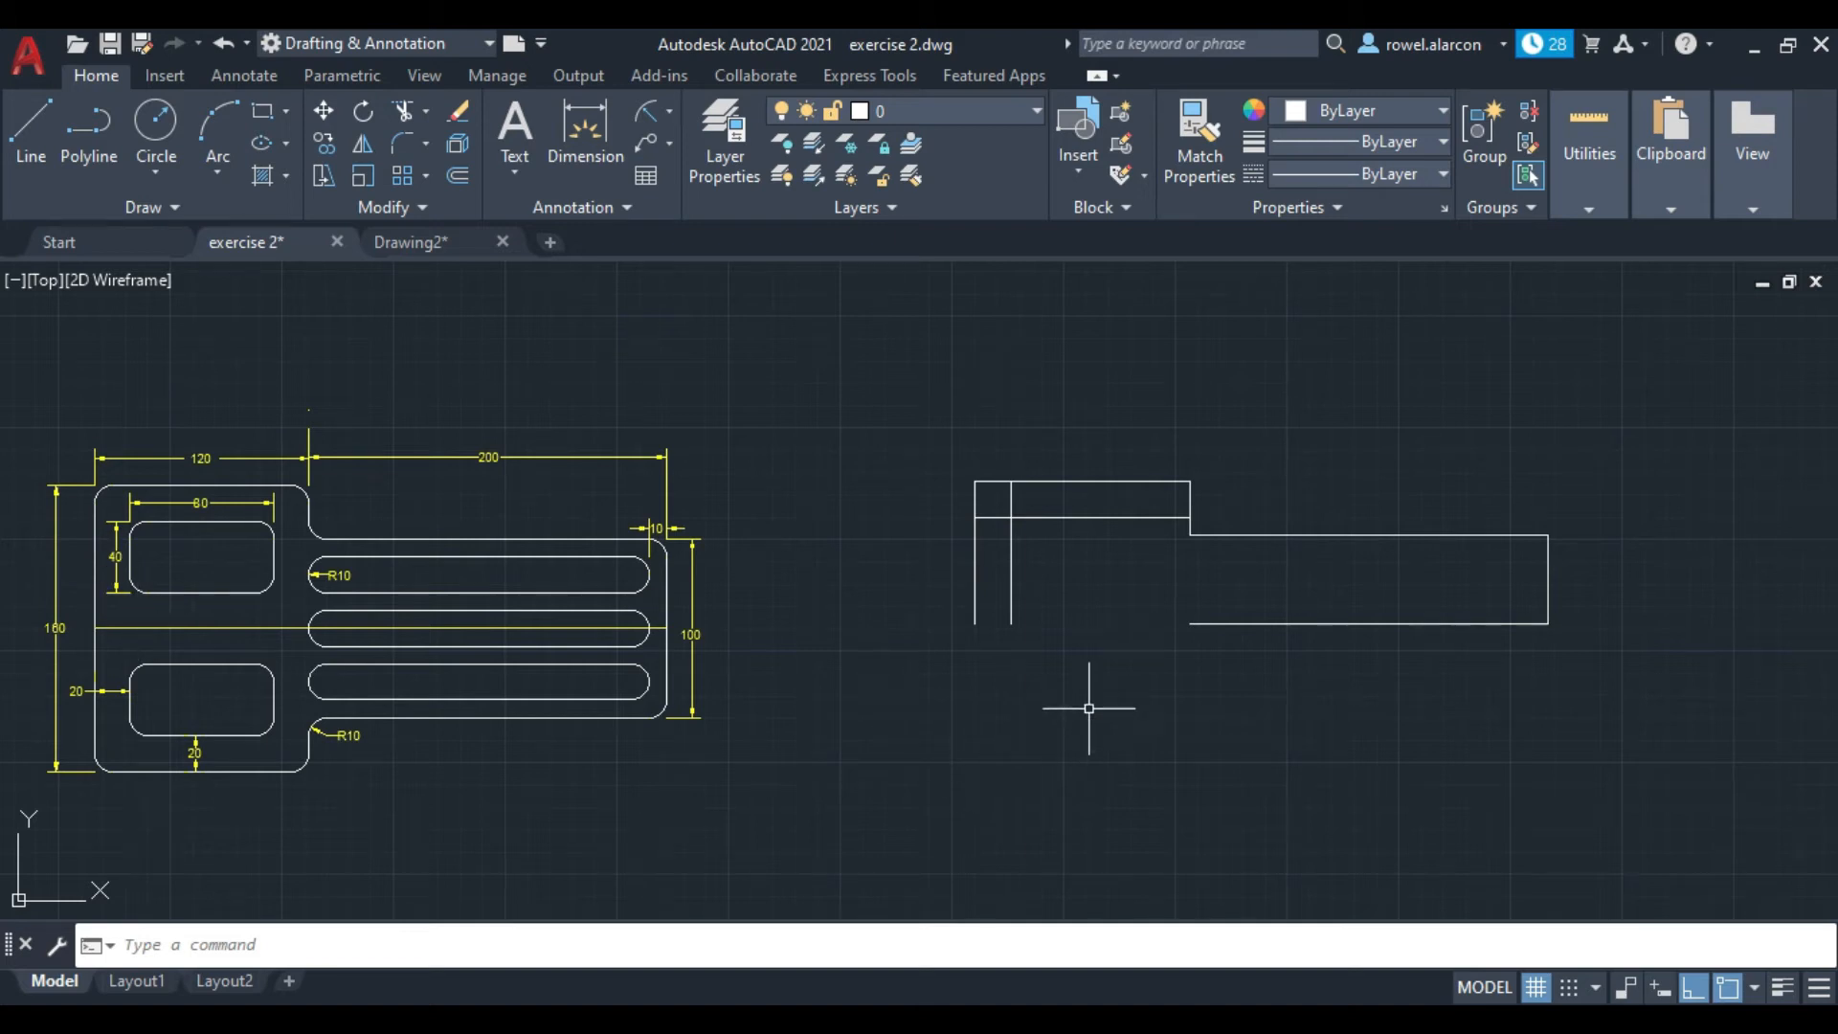
Step: Offset the inner horizontal line 40 downward to form the lower side of the rectangular opening
text(o)
key(Return)
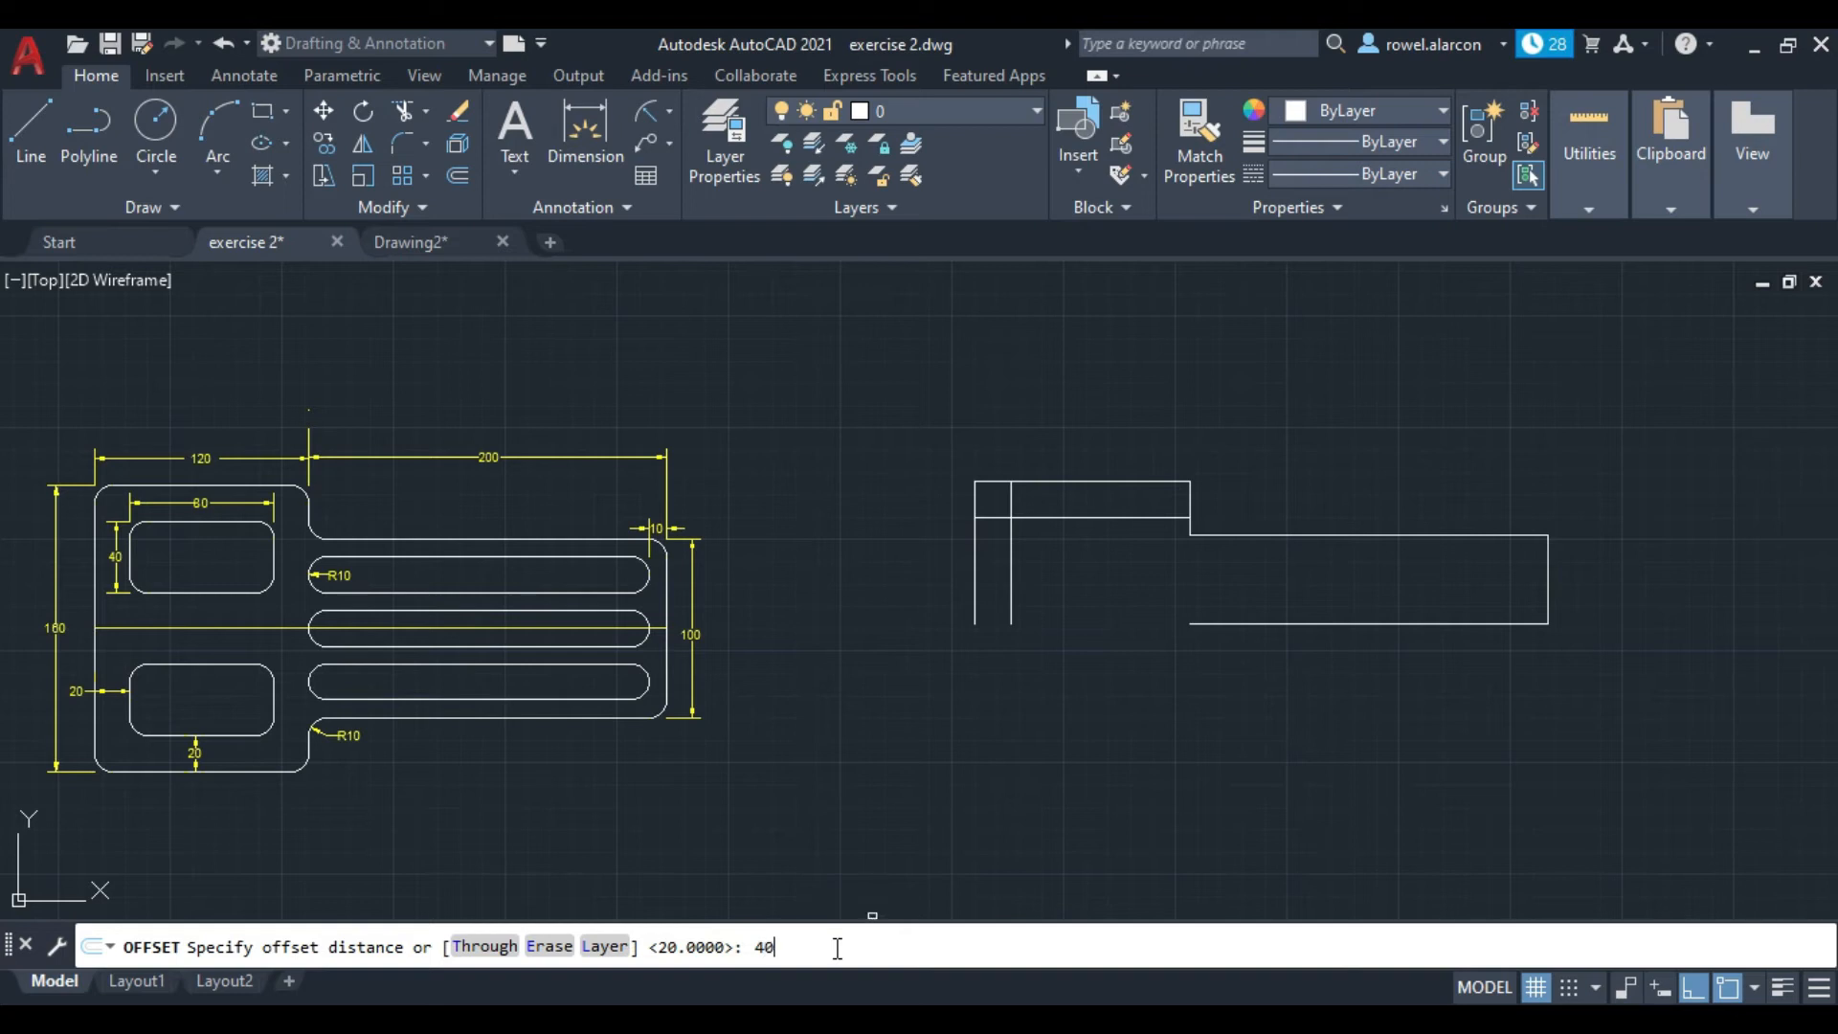
key(Return)
click(1100, 518)
click(1099, 662)
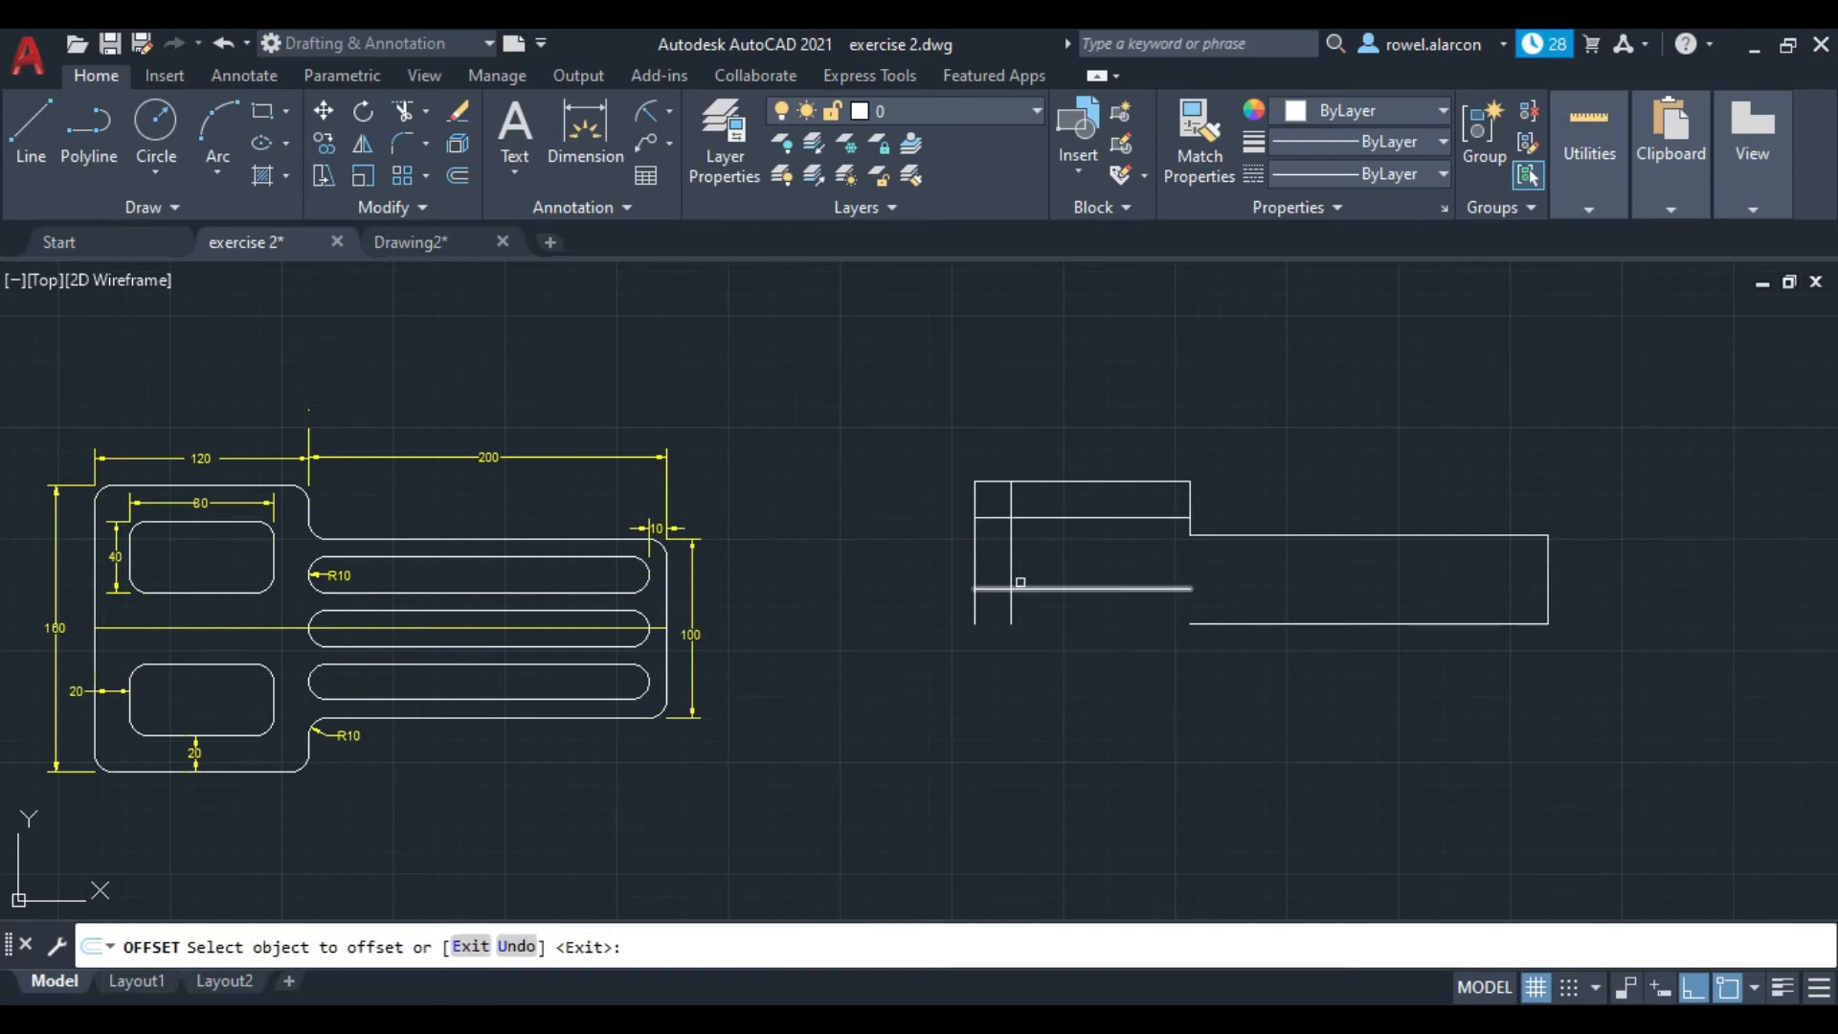
key(Return)
key(Return)
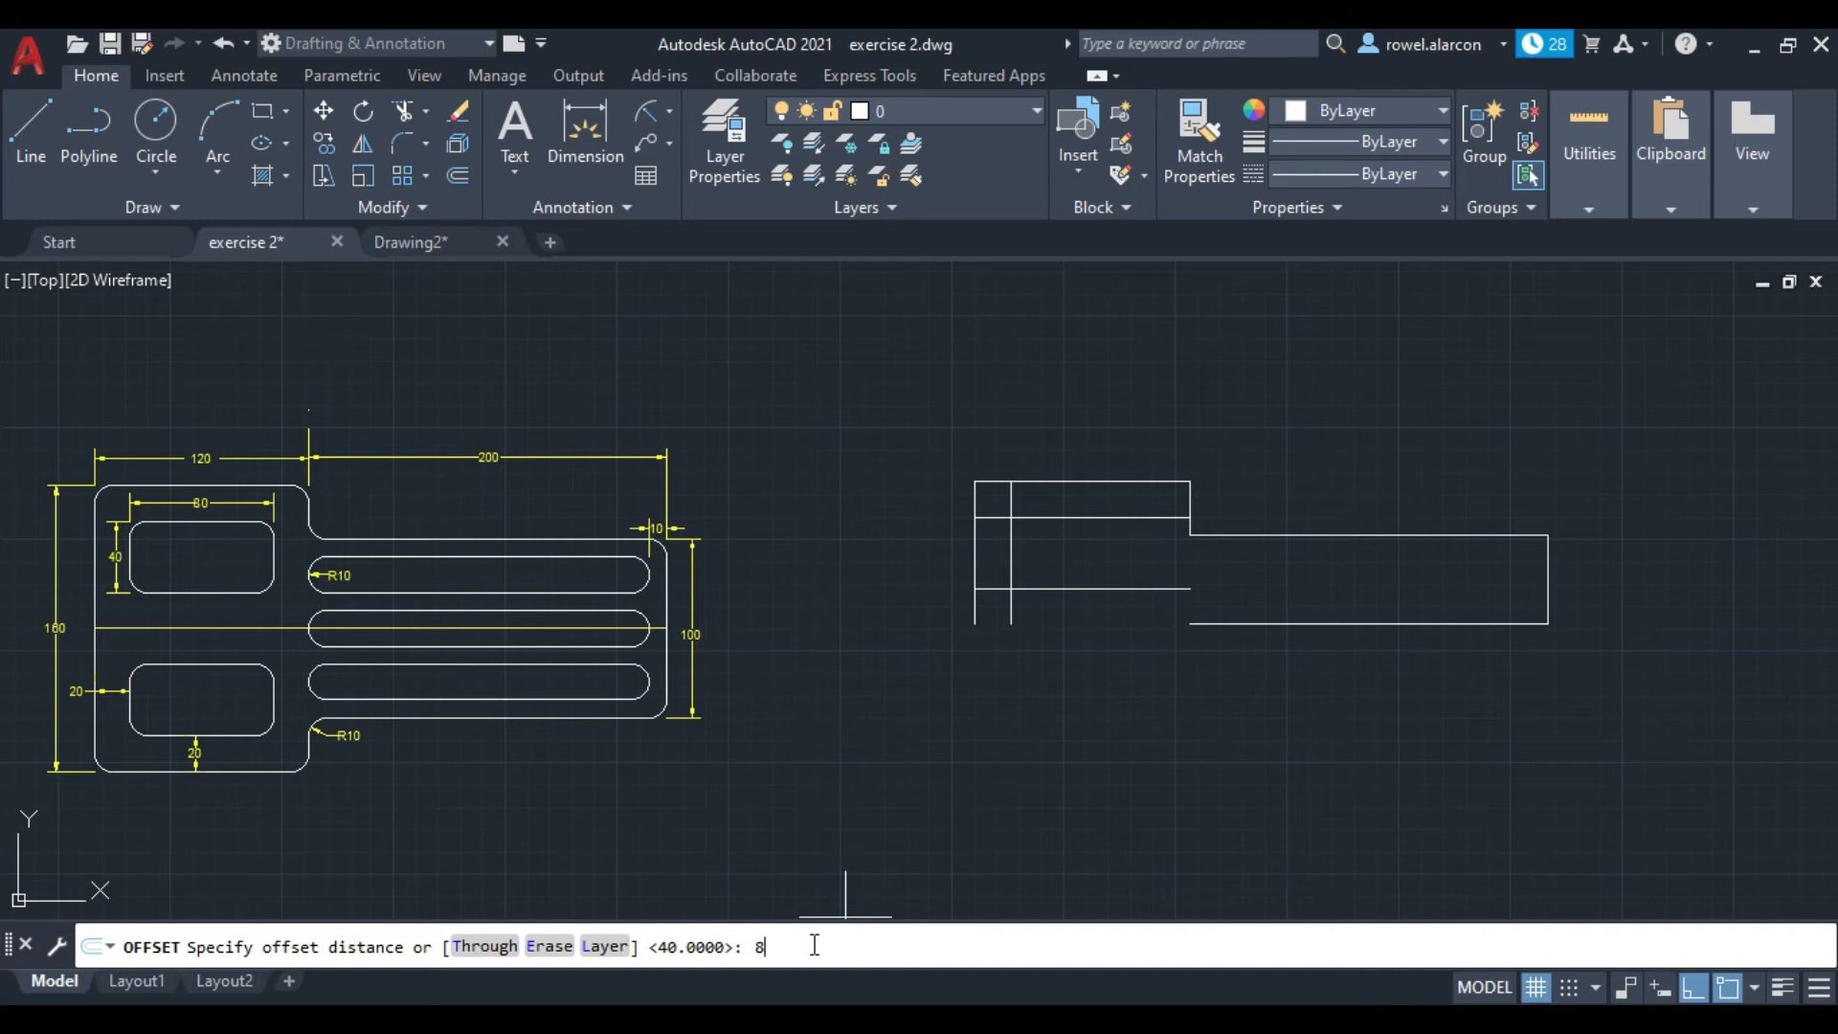
key(Return)
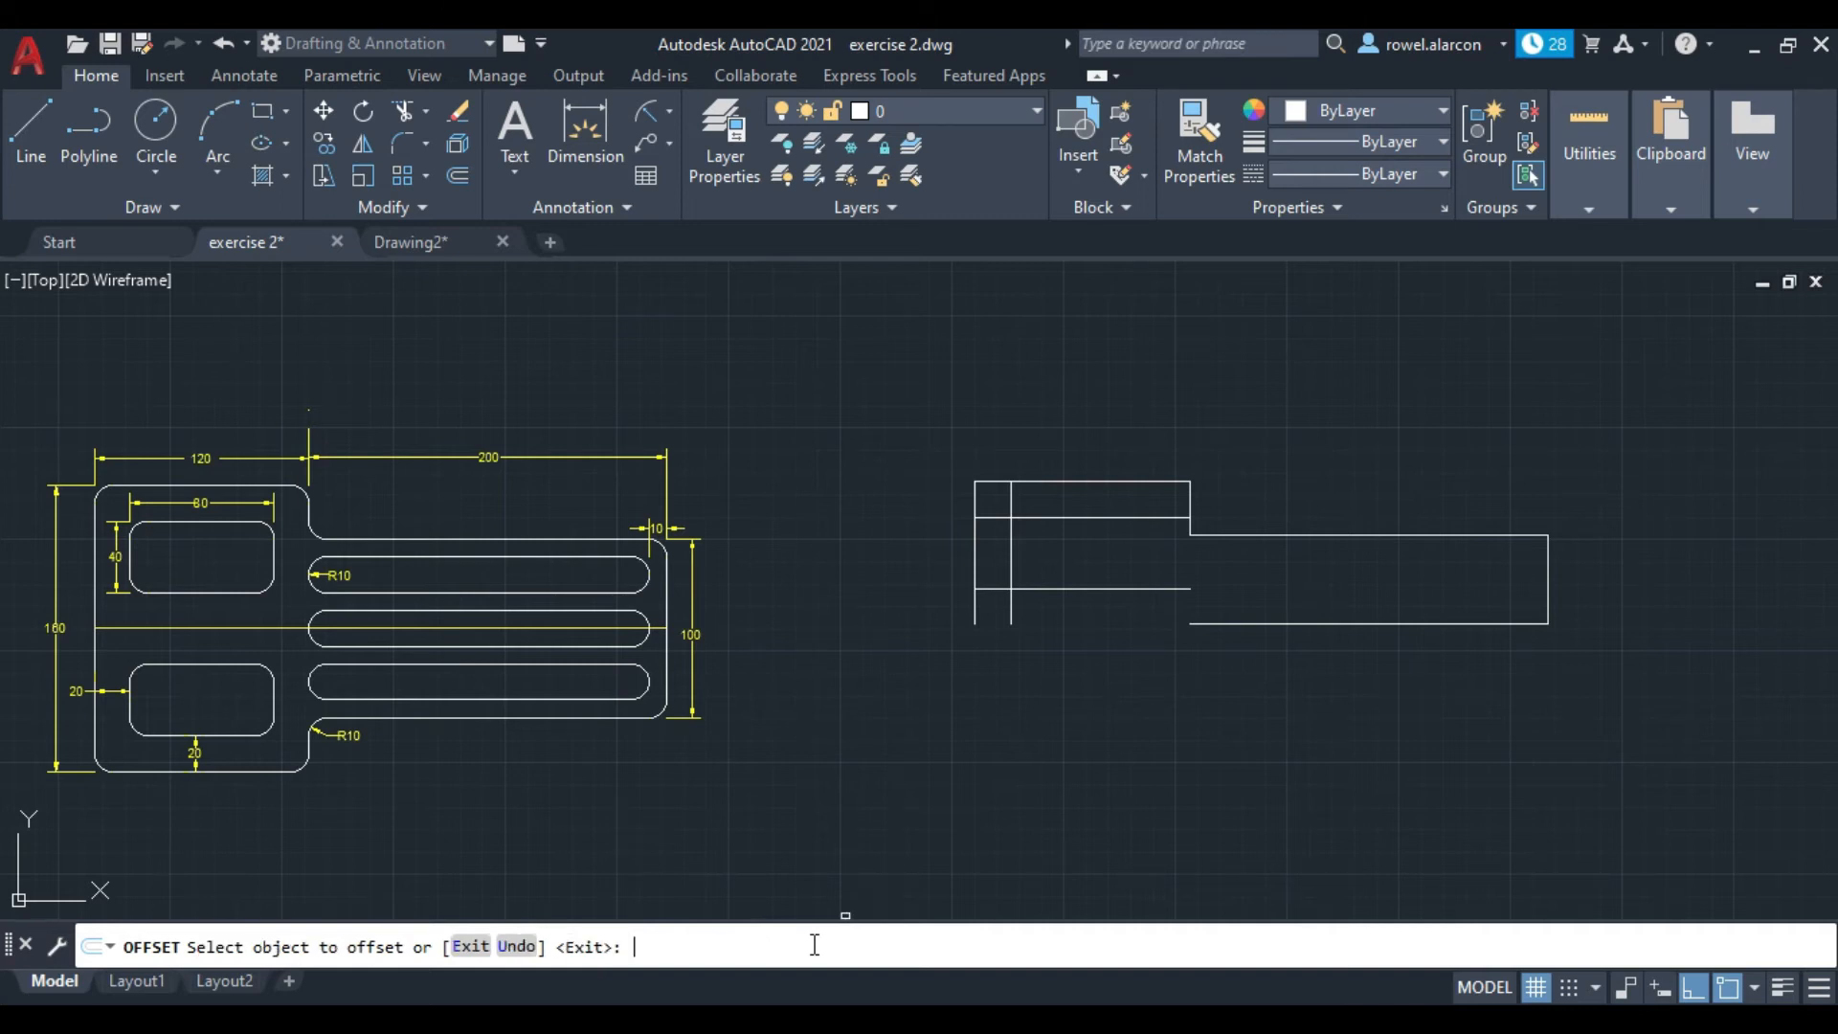
click(1008, 557)
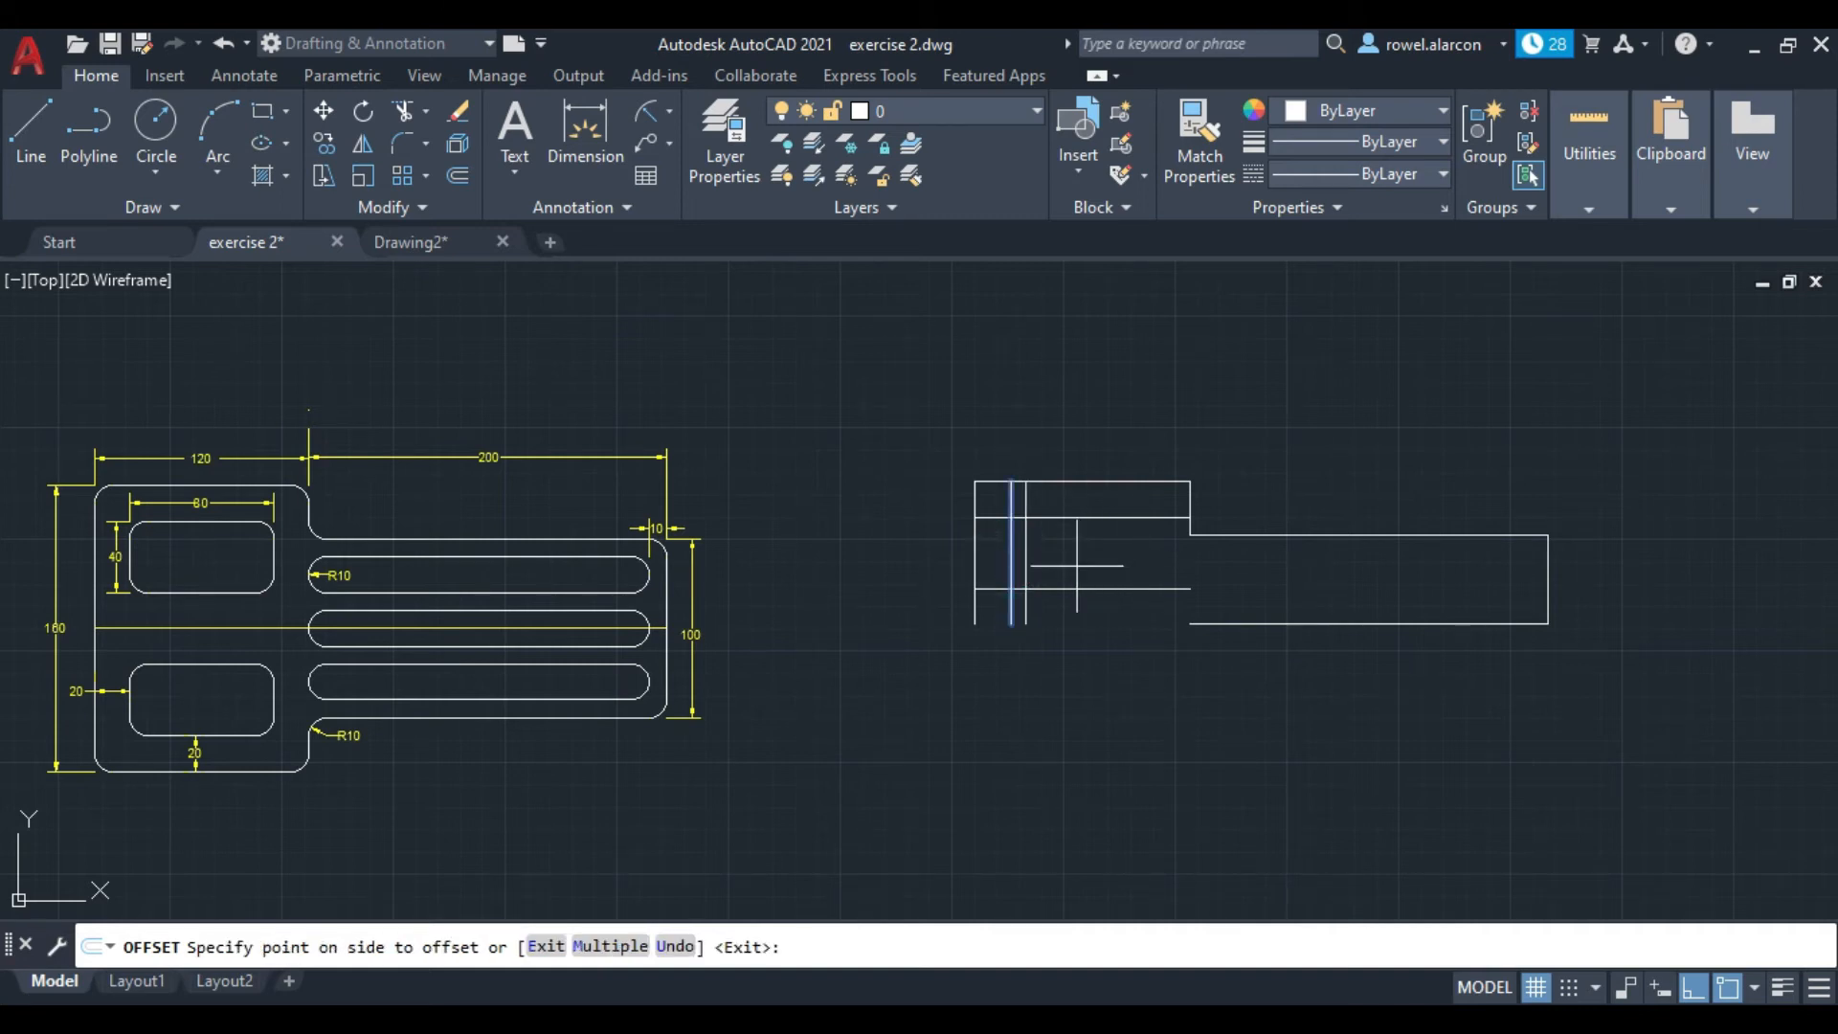
key(Escape)
Step: Offset the inner vertical line 80 to the right to form the right side of the rectangular opening
key(Return)
click(751, 948)
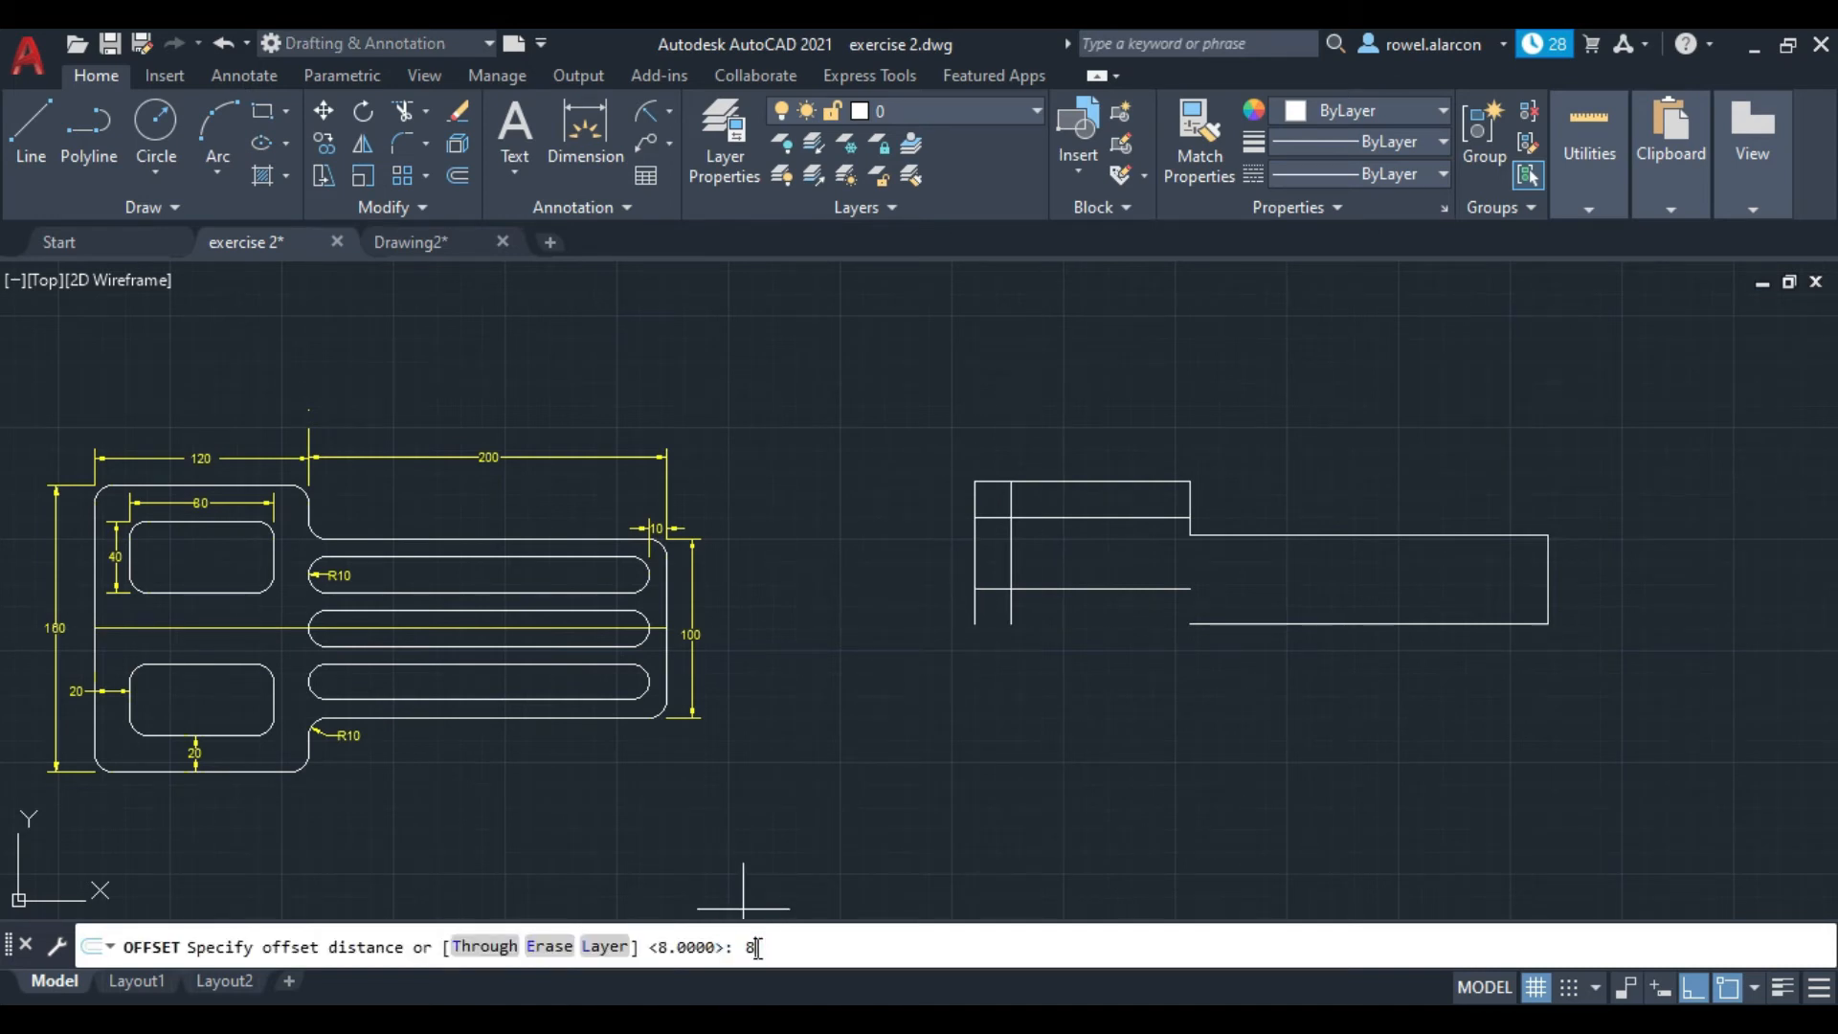
key(Return)
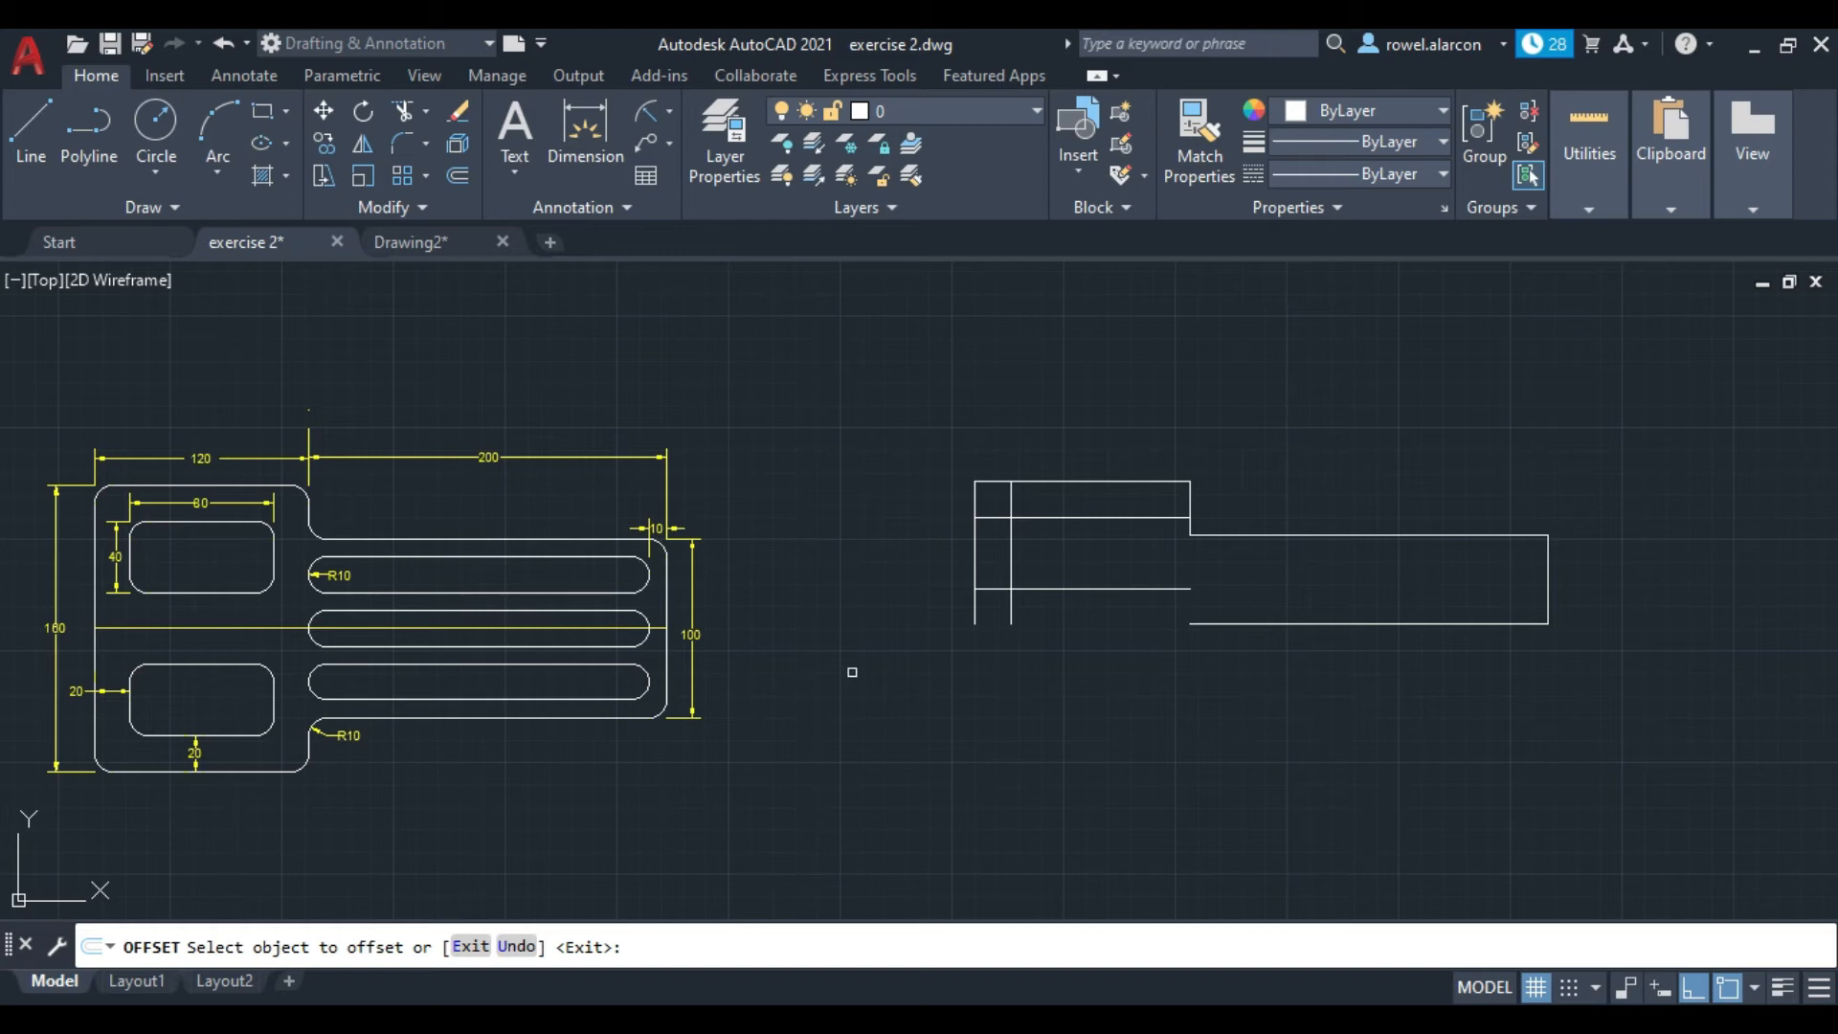
click(1012, 562)
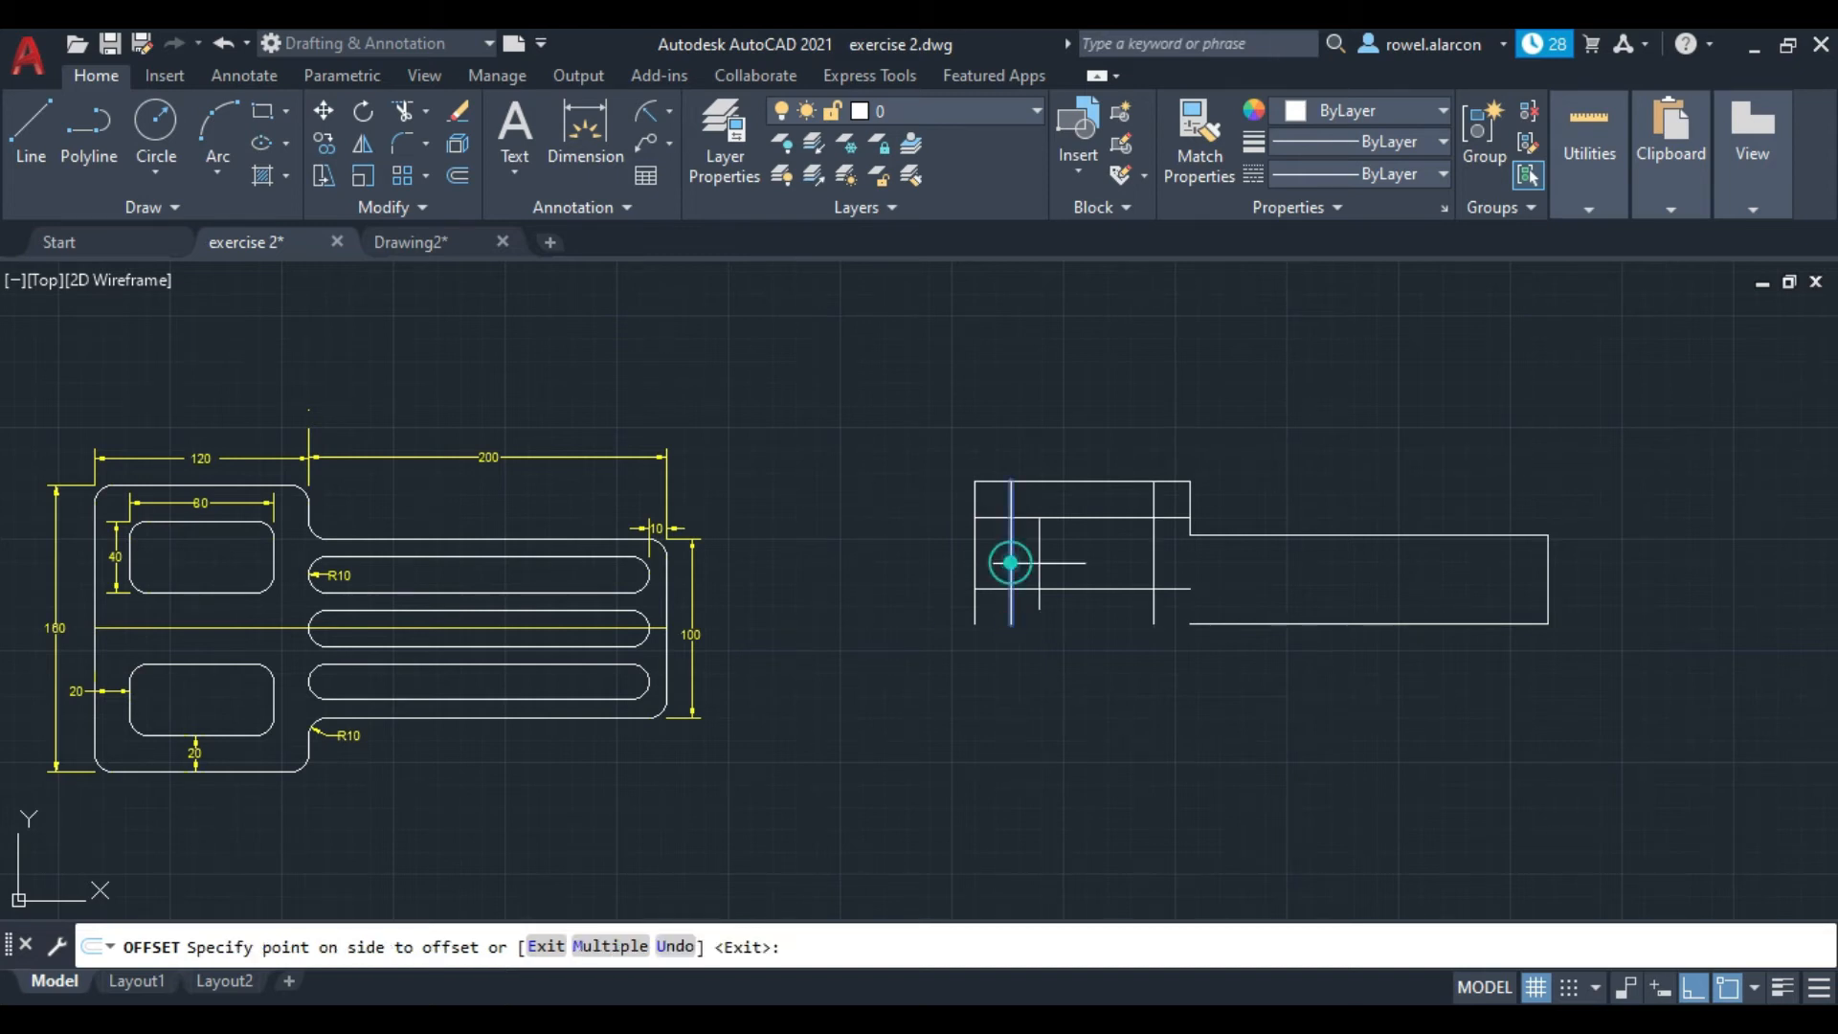
click(1231, 574)
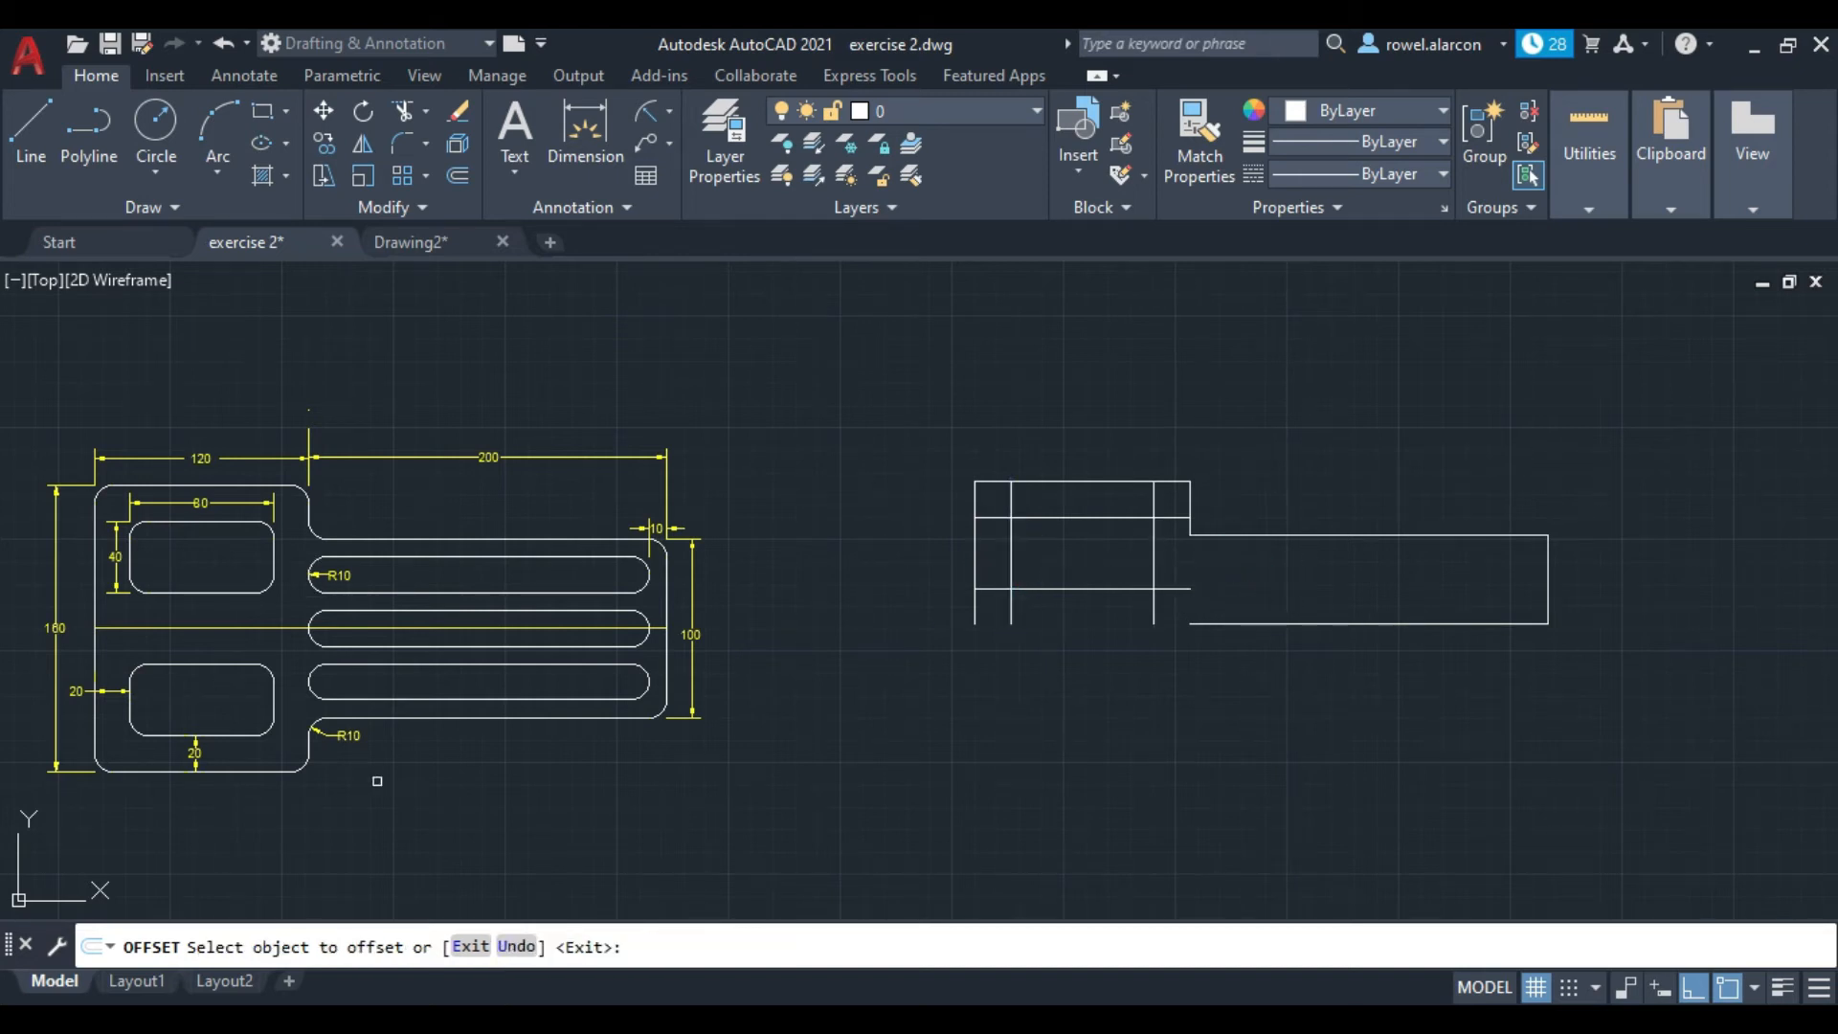
Step: Examine the rounded corners and radius labels on the reference plate, then end the Offset command
scroll(445, 806, up, 2)
mouse_move(454, 803)
middle_down()
mouse_move(1006, 860)
mouse_move(1038, 837)
middle_up()
click(829, 712)
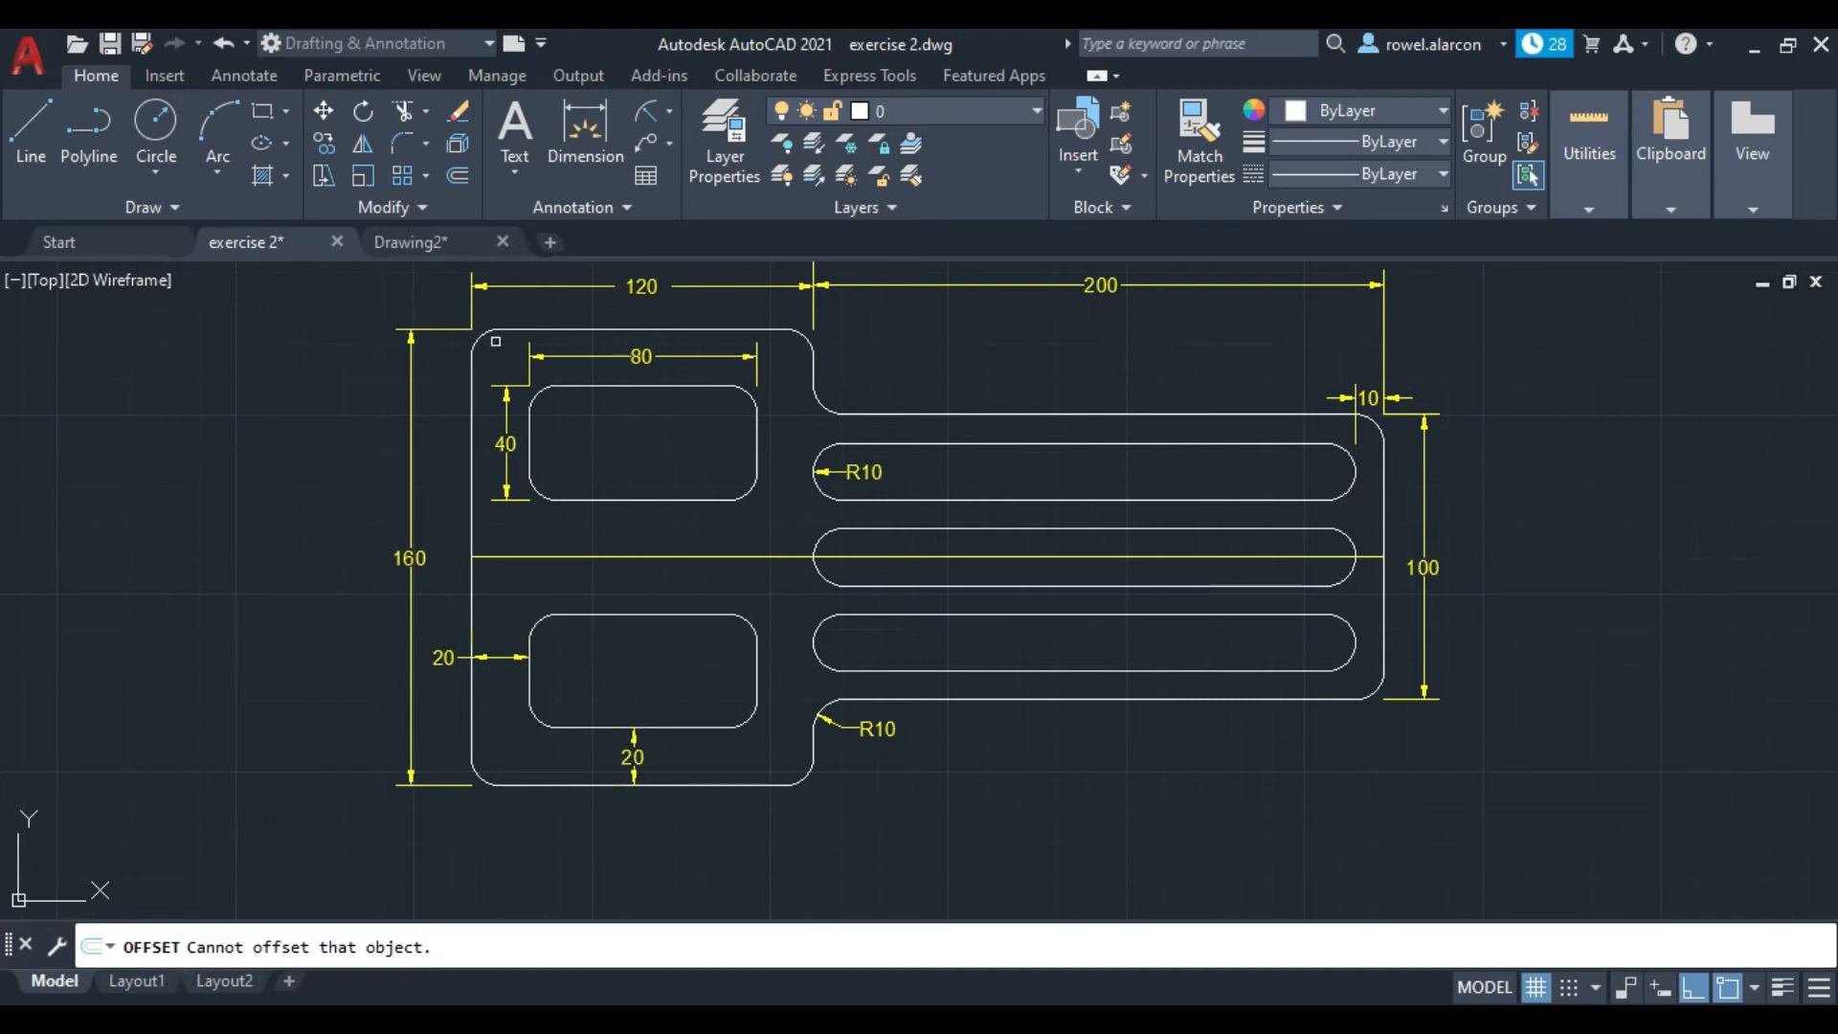
middle_drag(1207, 805, 322, 826)
middle_drag(1227, 693, 1008, 762)
scroll(1012, 743, up, 2)
scroll(1012, 743, up, 2)
mouse_move(1034, 649)
middle_down()
mouse_move(1024, 819)
mouse_move(1037, 769)
mouse_move(954, 817)
middle_up()
scroll(1026, 745, down, 2)
key(Escape)
Step: Fillet the upper-left corner of the rectangular opening with a radius of 10
click(391, 940)
text(f)
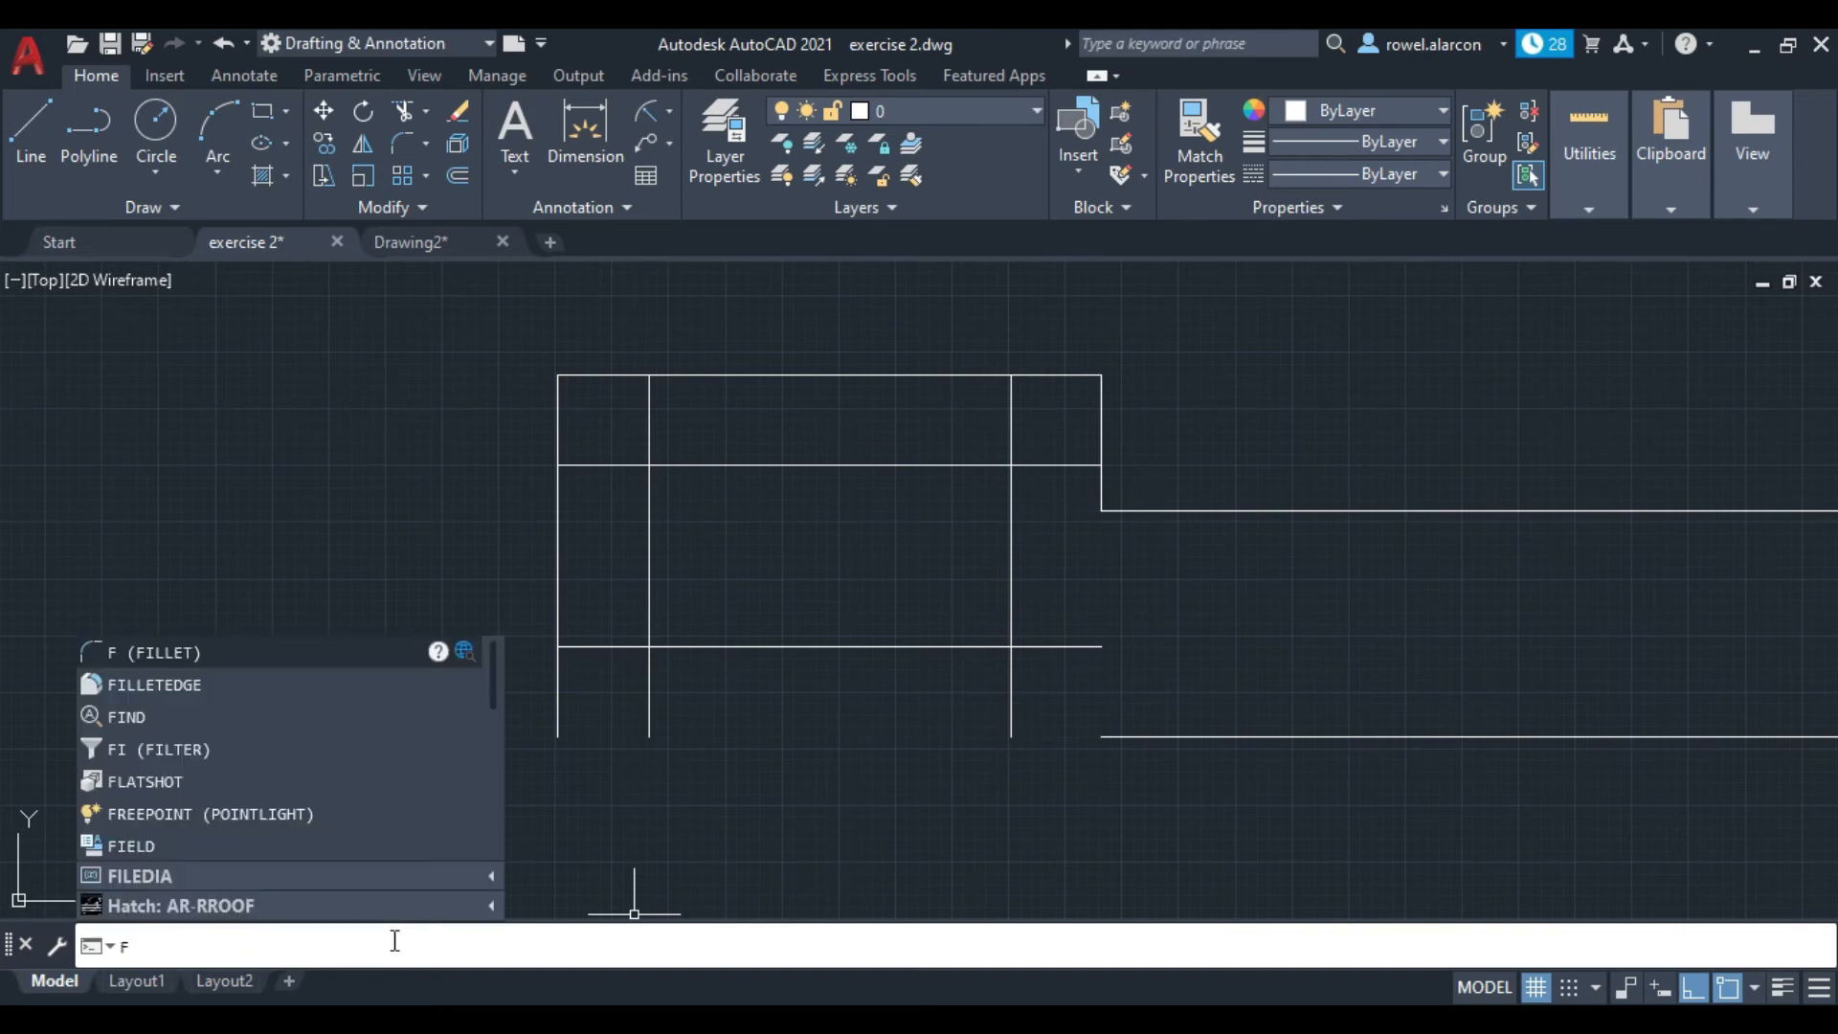
key(Return)
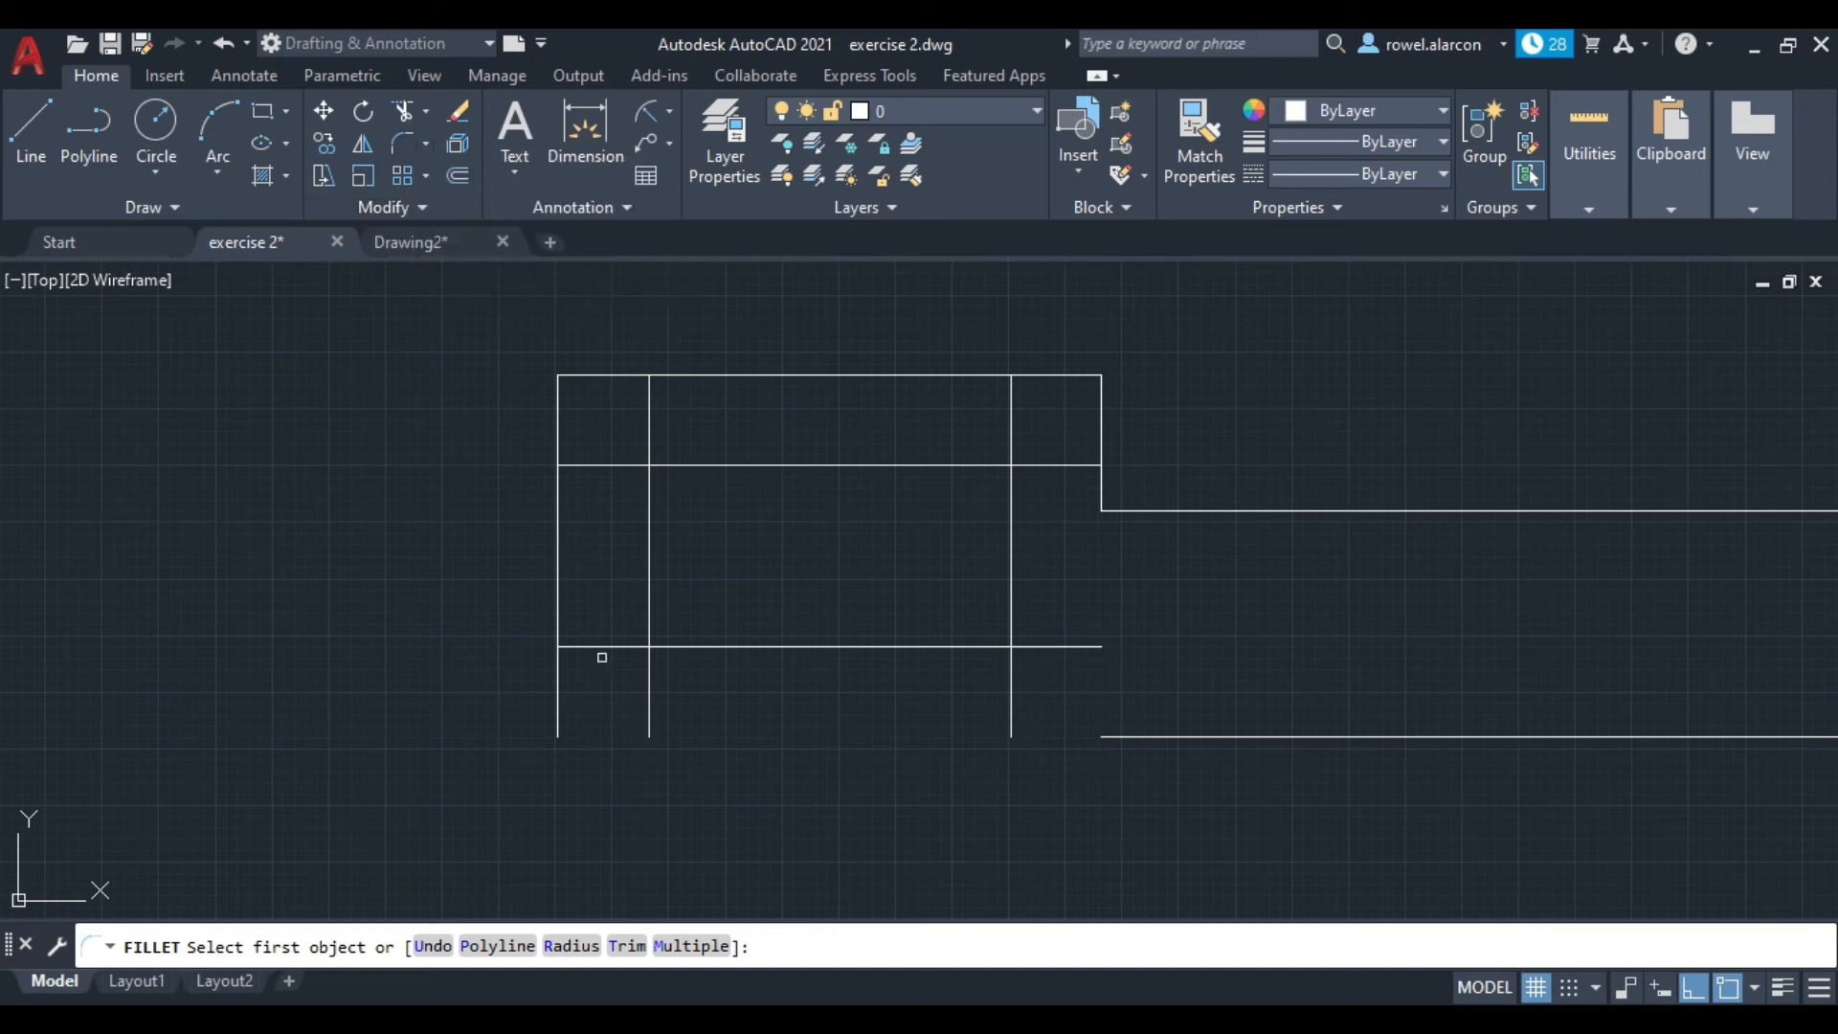
click(789, 945)
text(r)
key(Return)
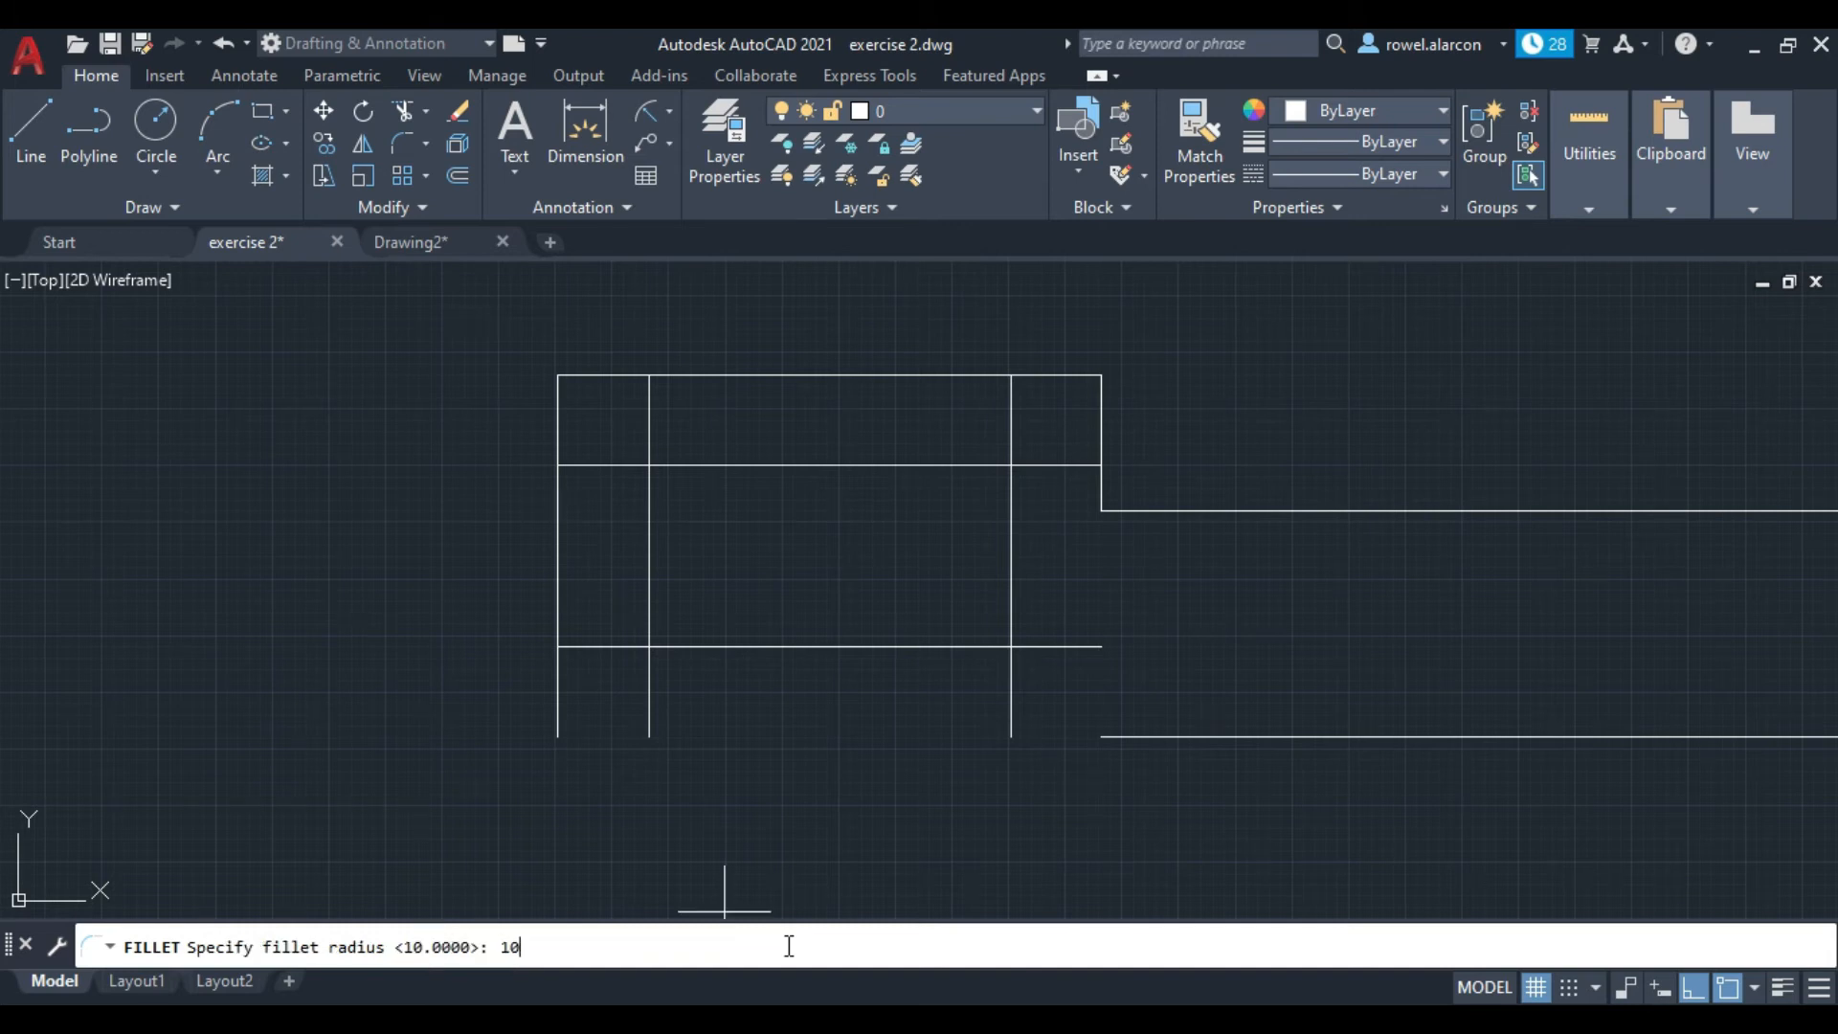
text(10)
key(Return)
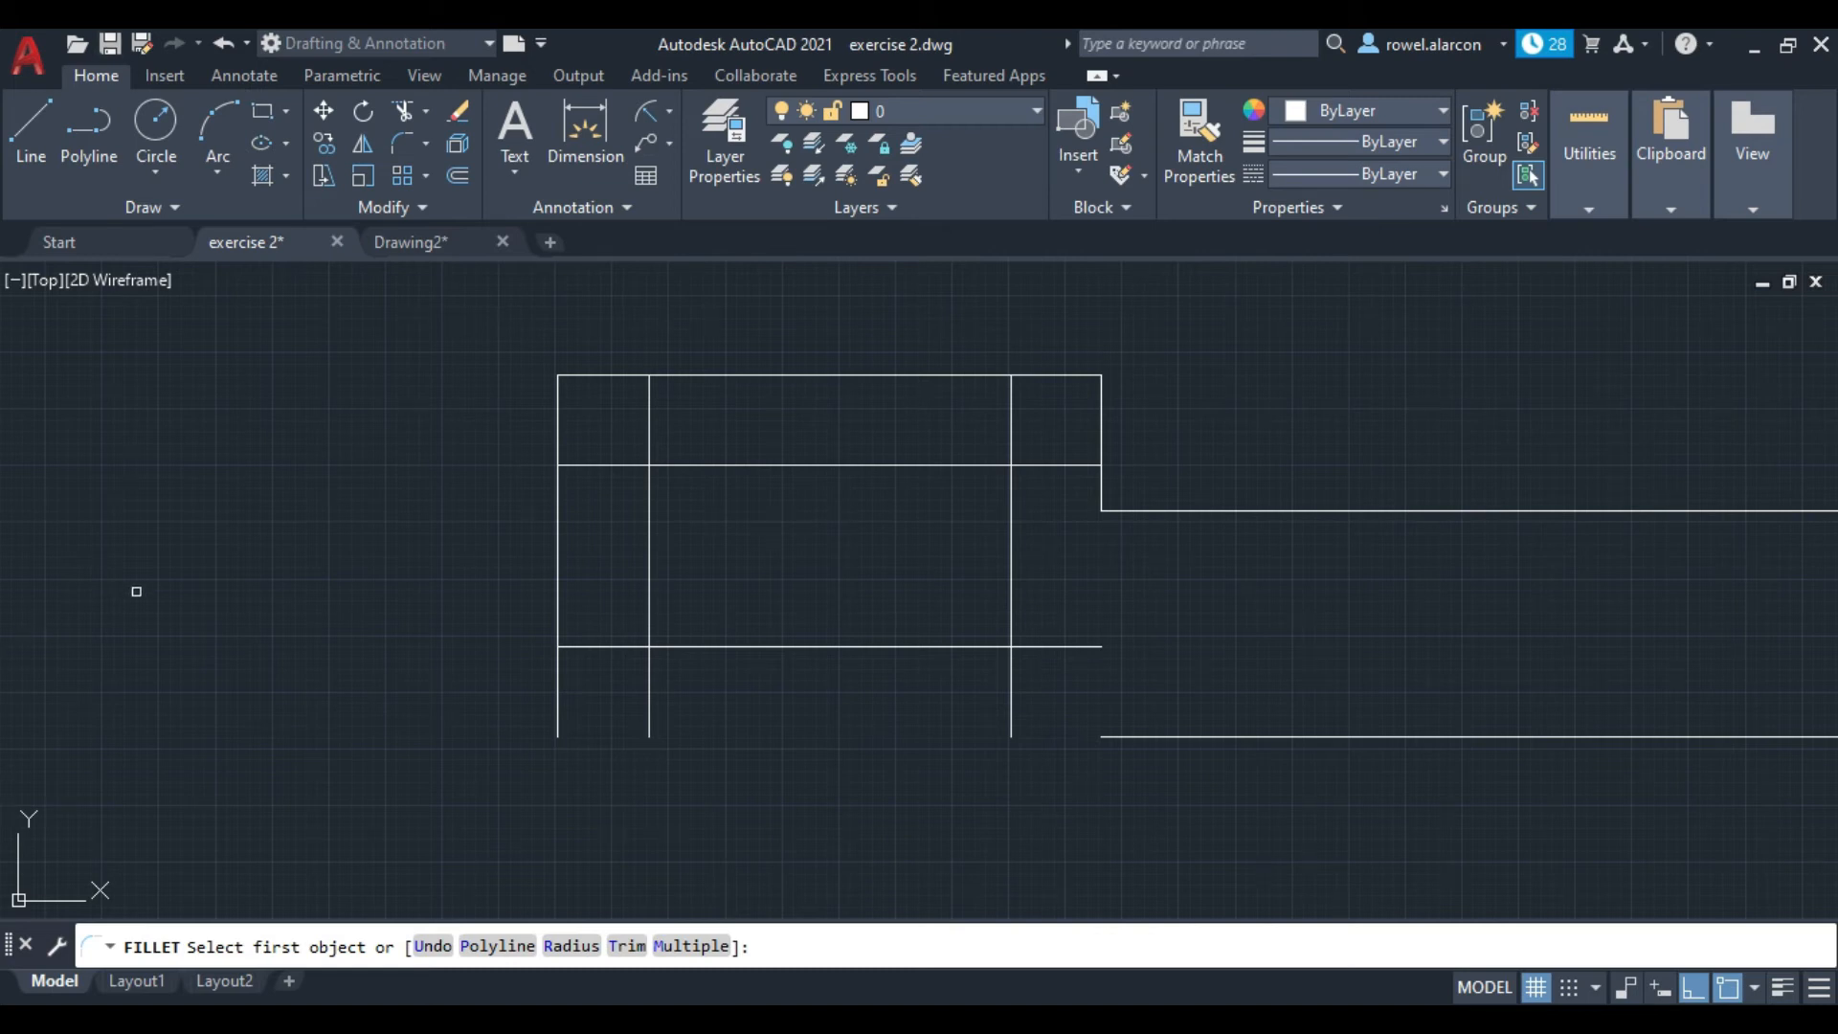
click(697, 465)
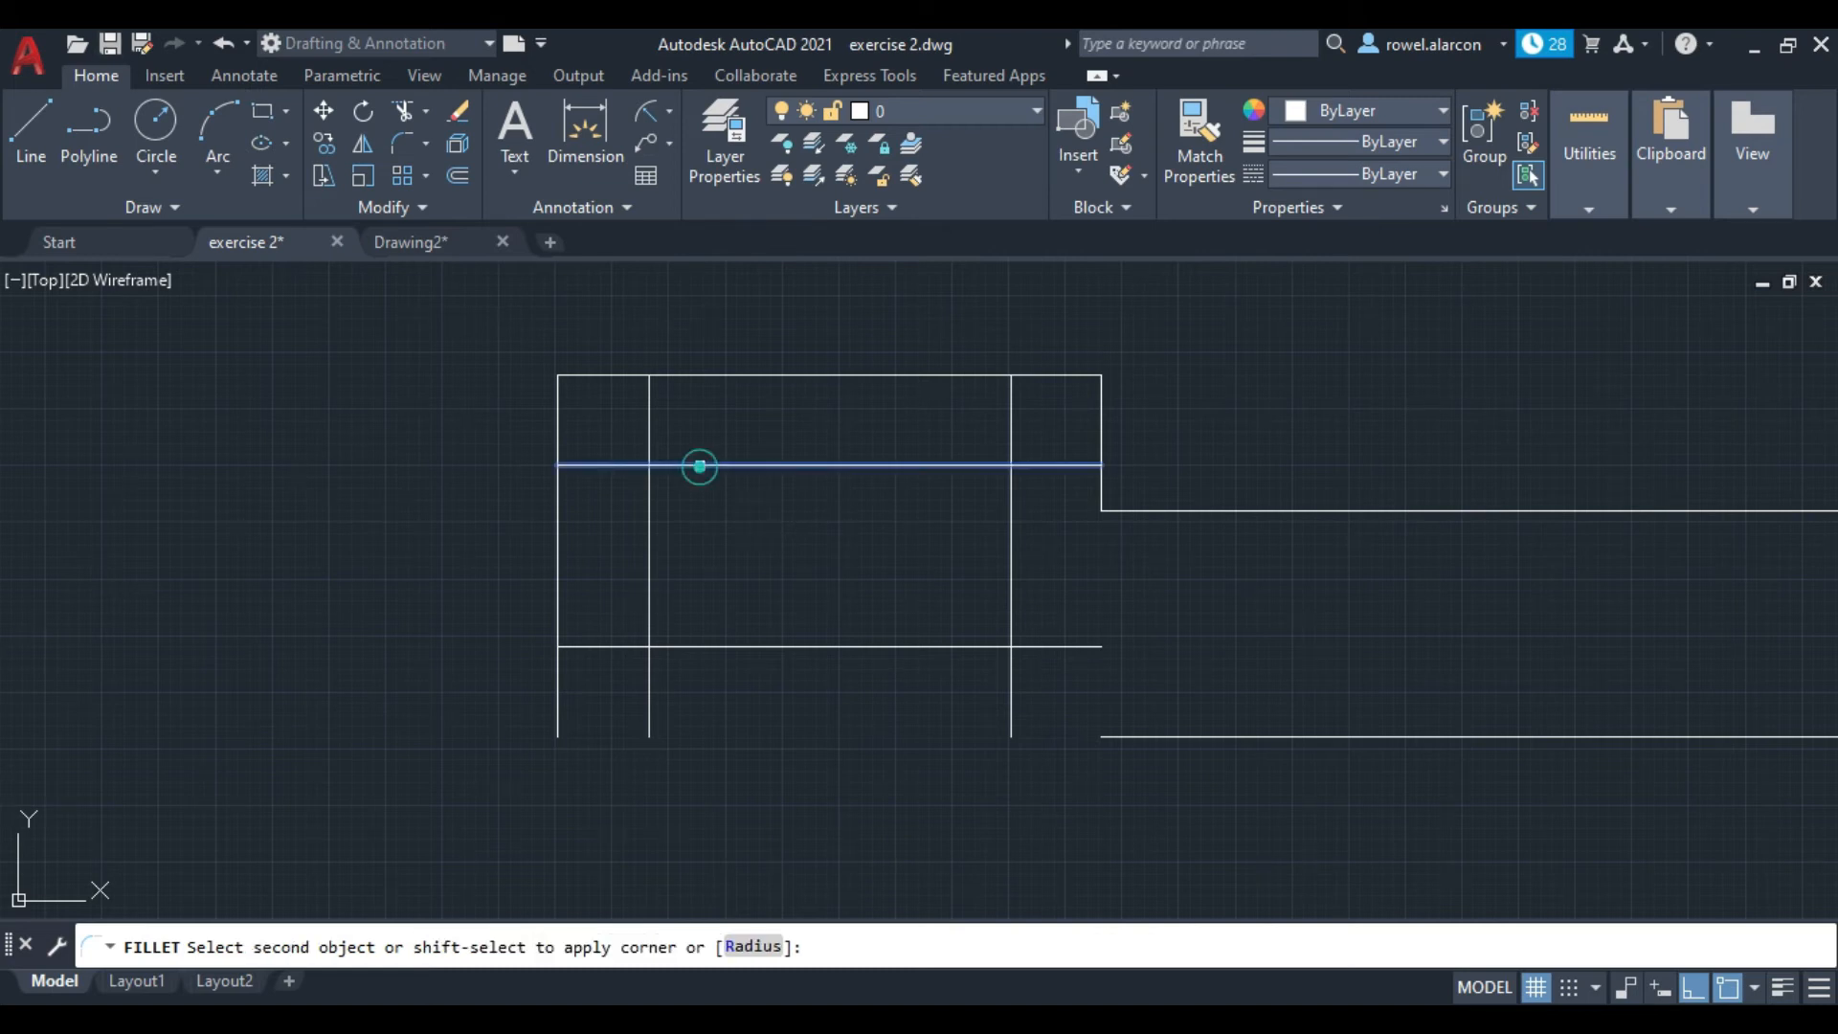
click(648, 513)
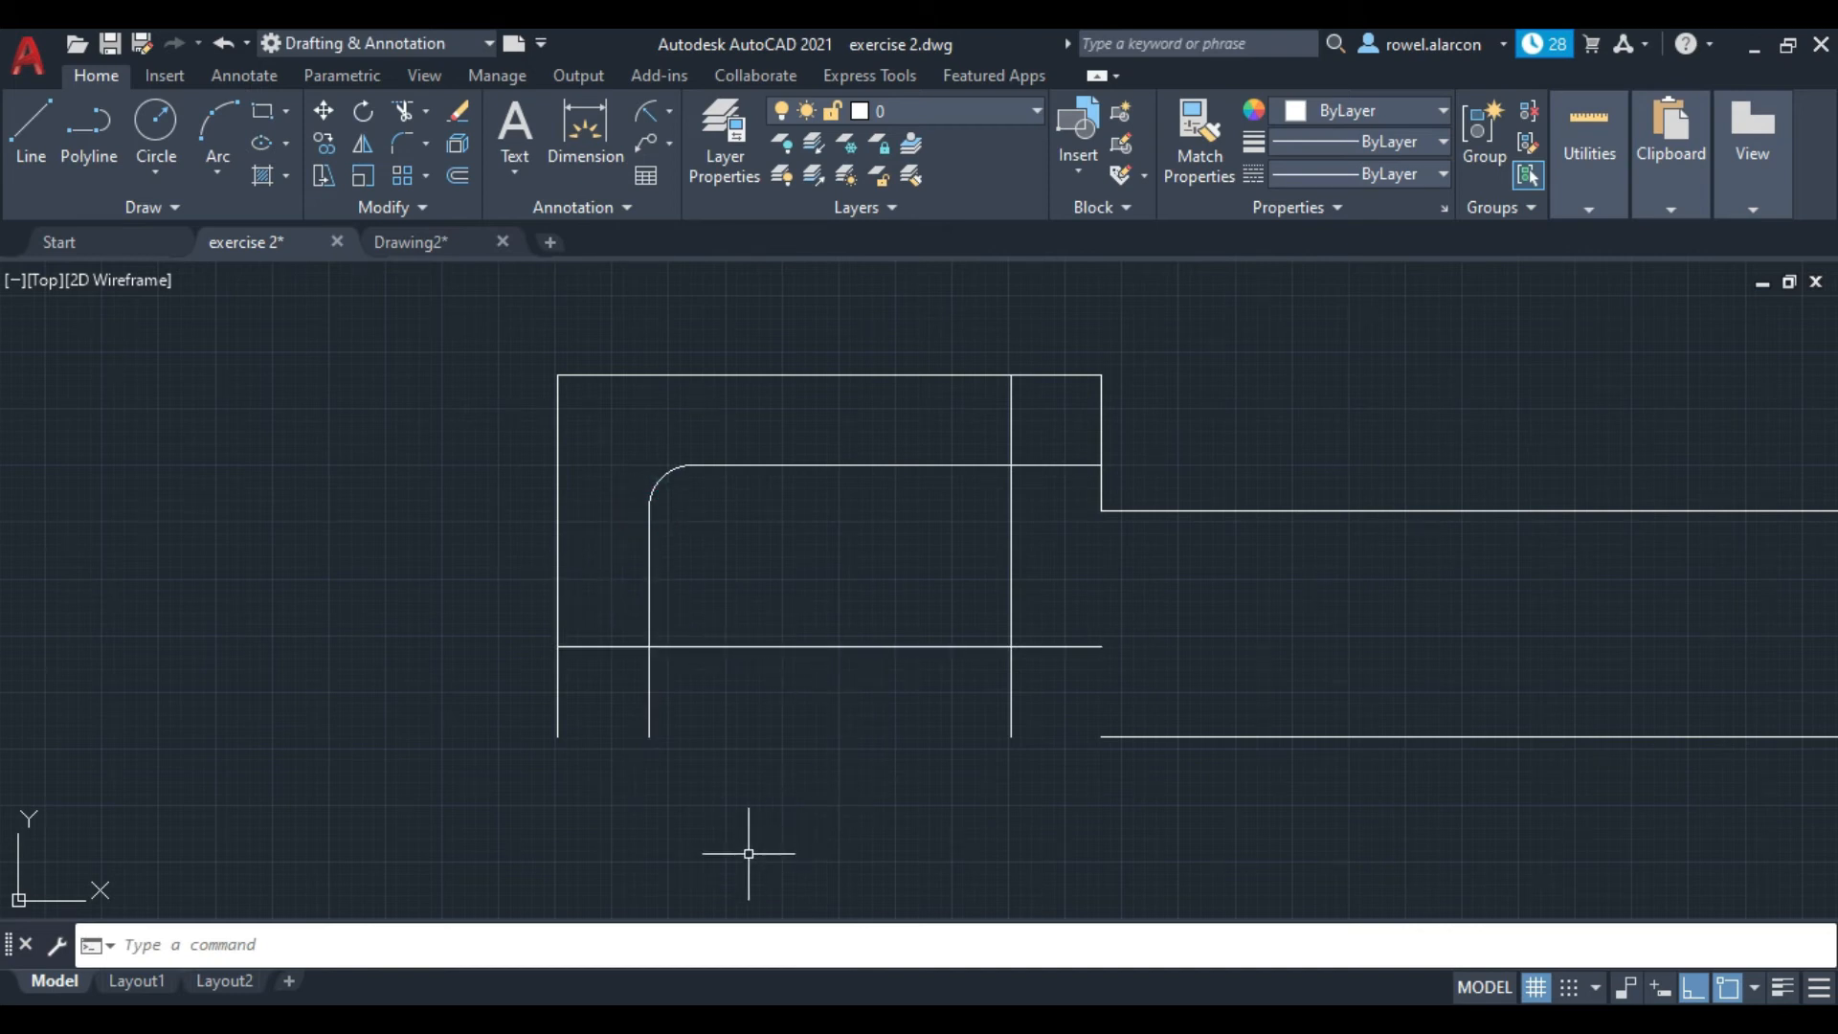
Step: Fillet the lower-left, lower-right and upper-right corners of the rectangular opening with the same radius
key(Return)
click(644, 593)
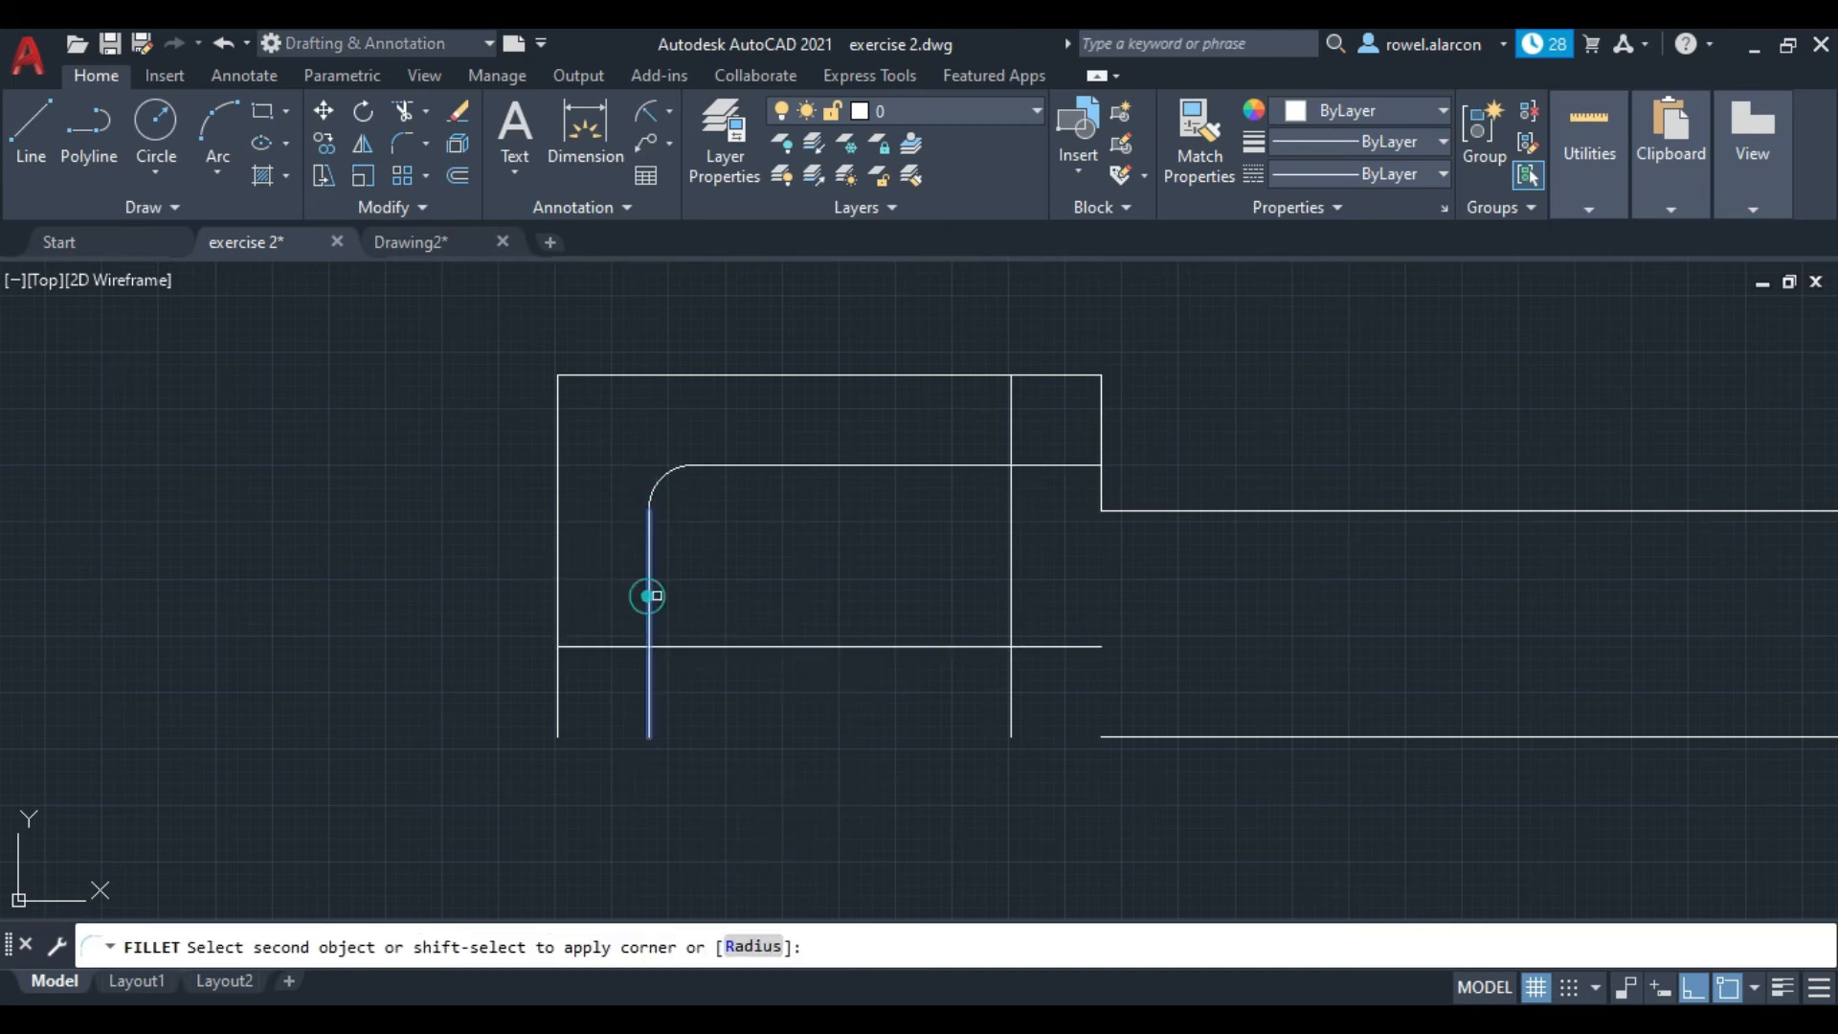
click(708, 649)
key(Return)
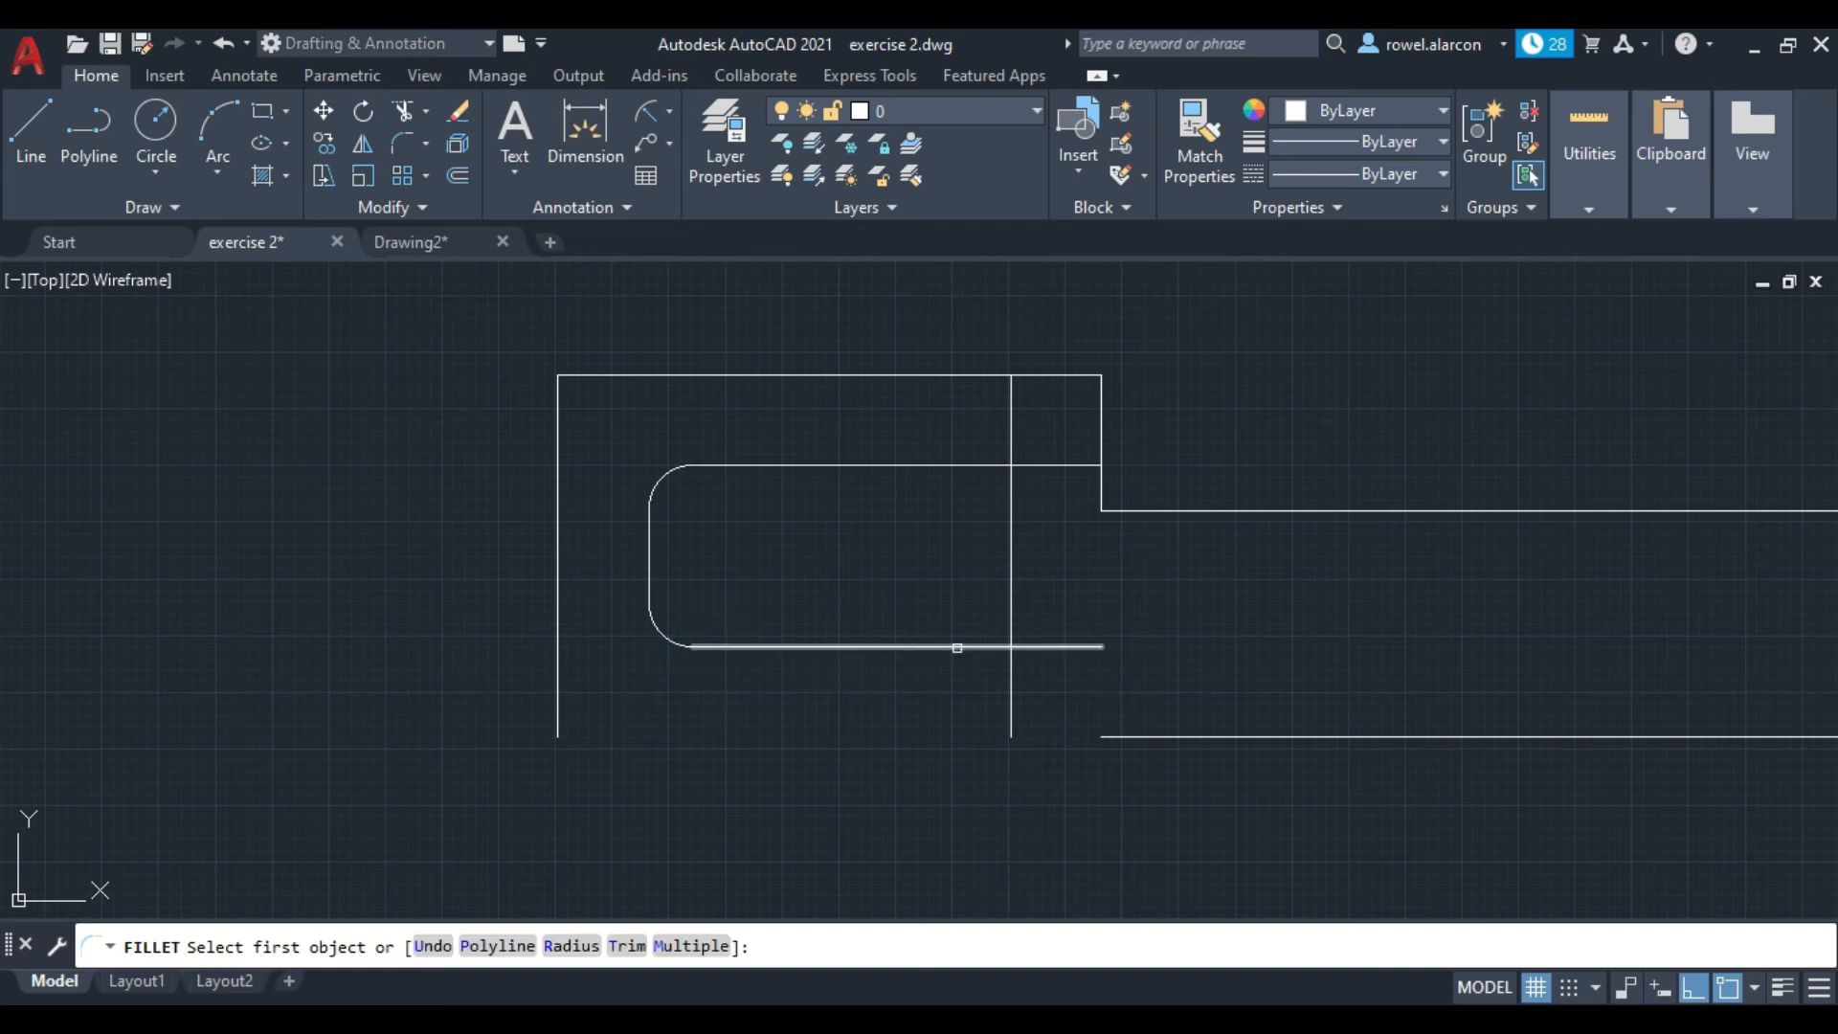
click(956, 648)
click(1010, 603)
key(Return)
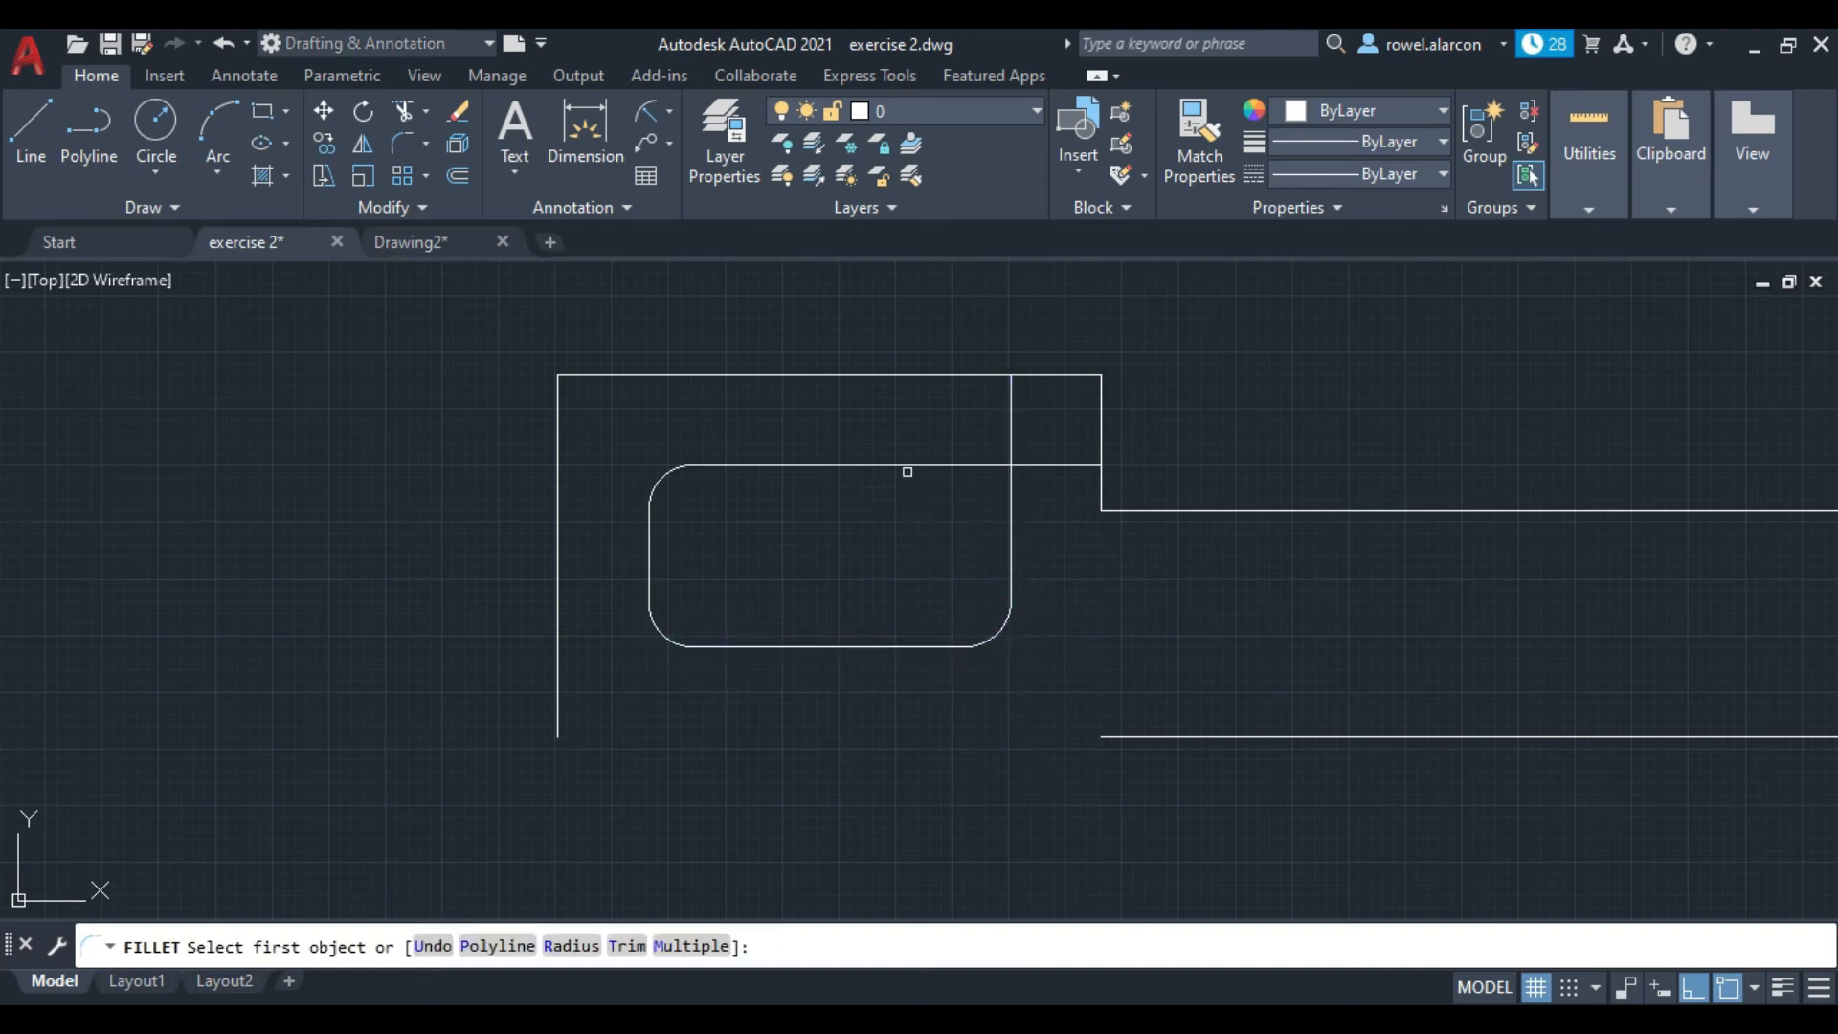
click(910, 467)
click(1010, 500)
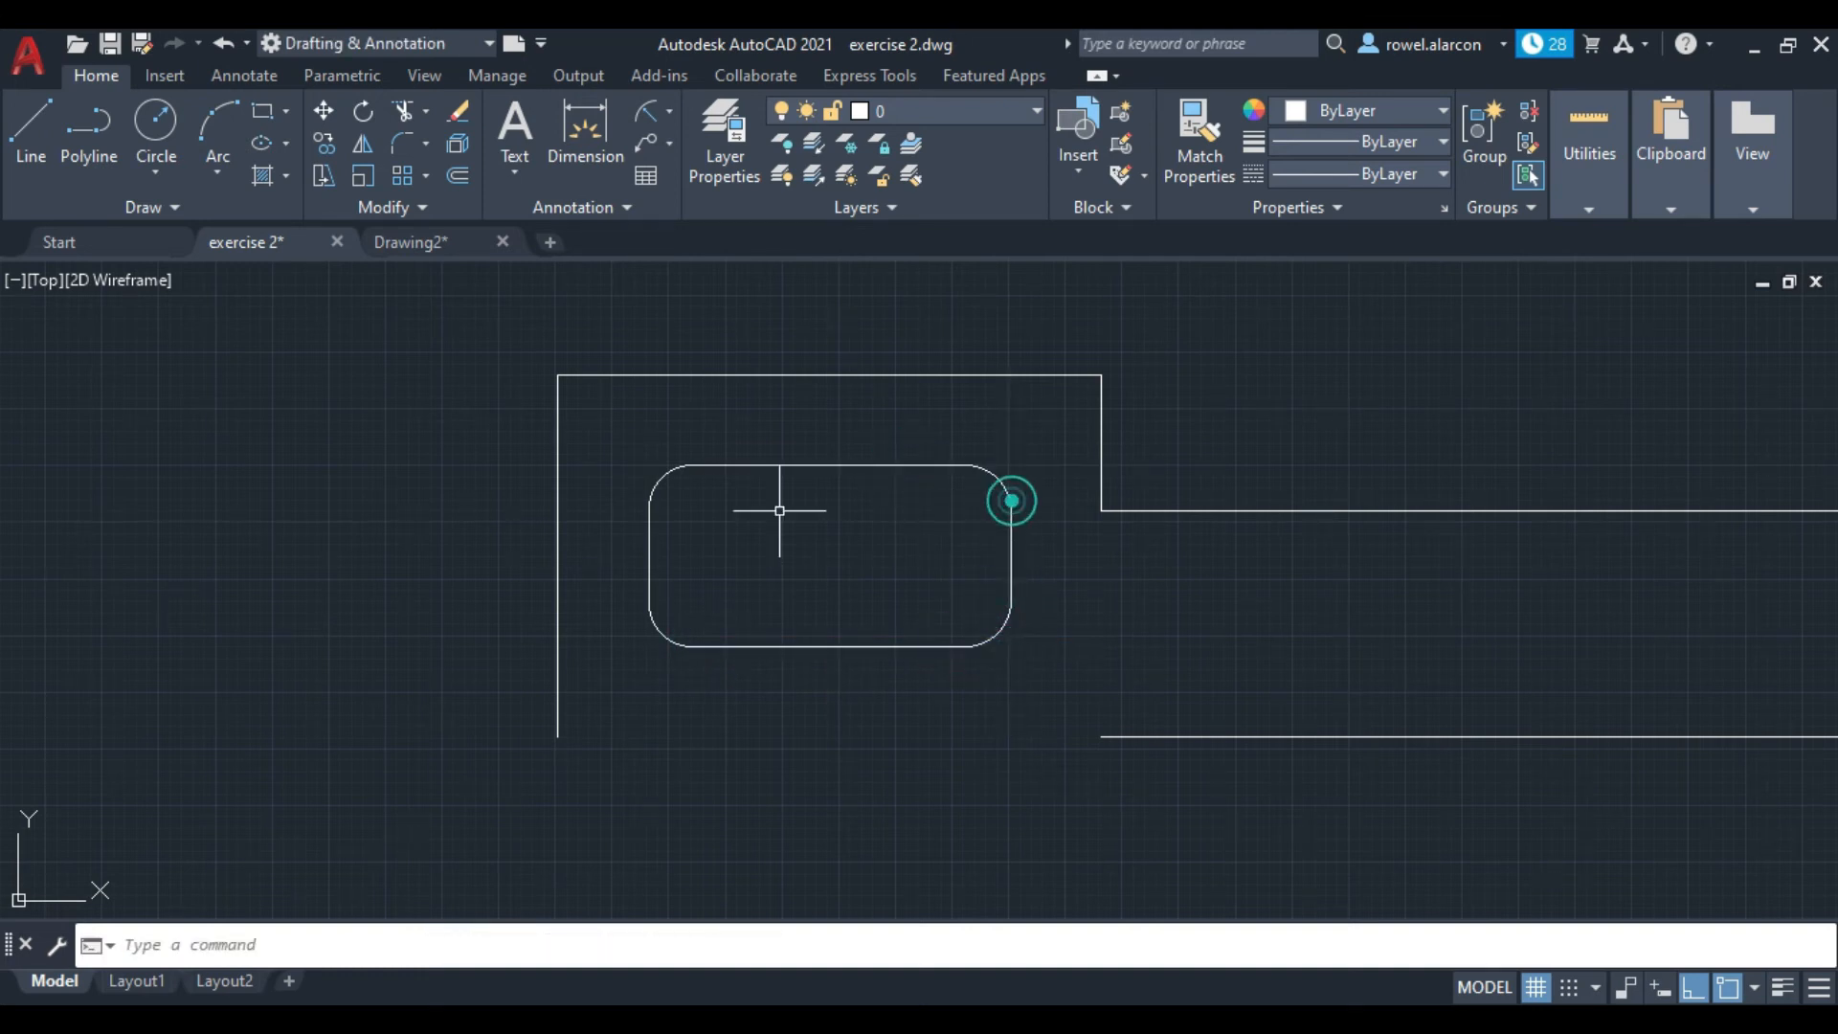
Step: Fillet the upper-left and upper-right outer corners of the plate's raised left block with the radius 10
key(Return)
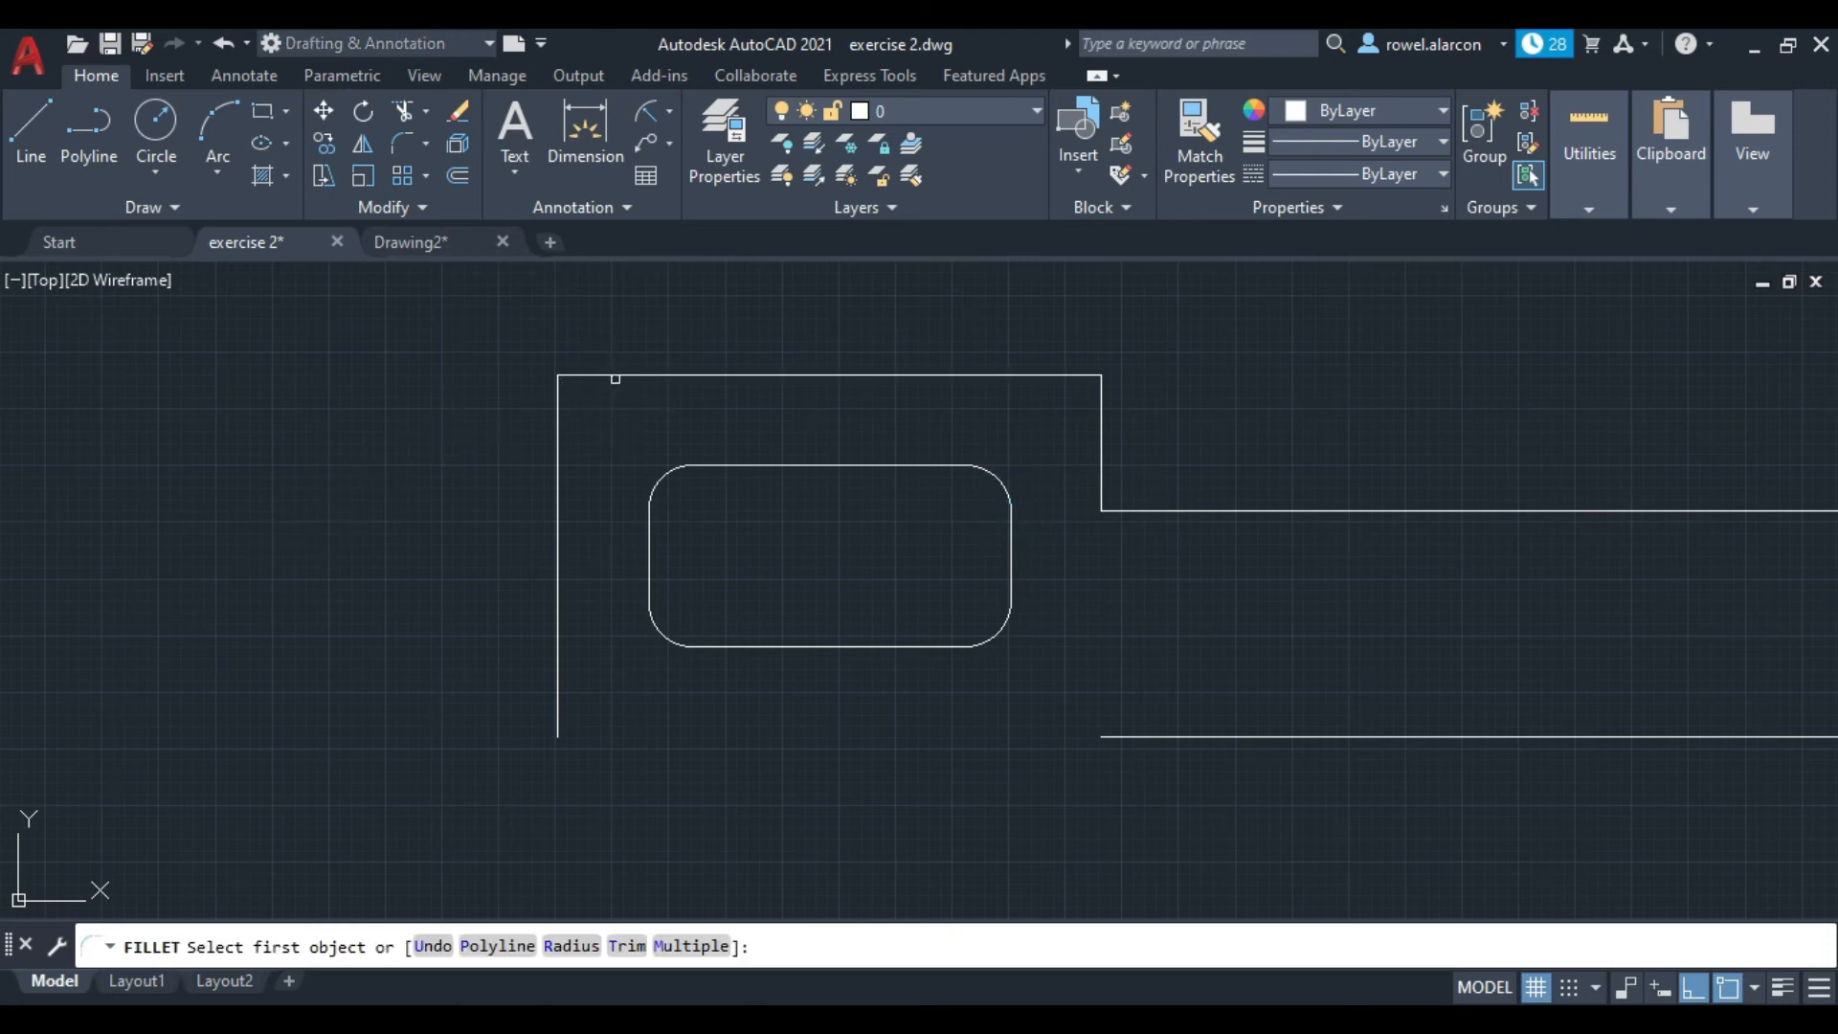
click(615, 376)
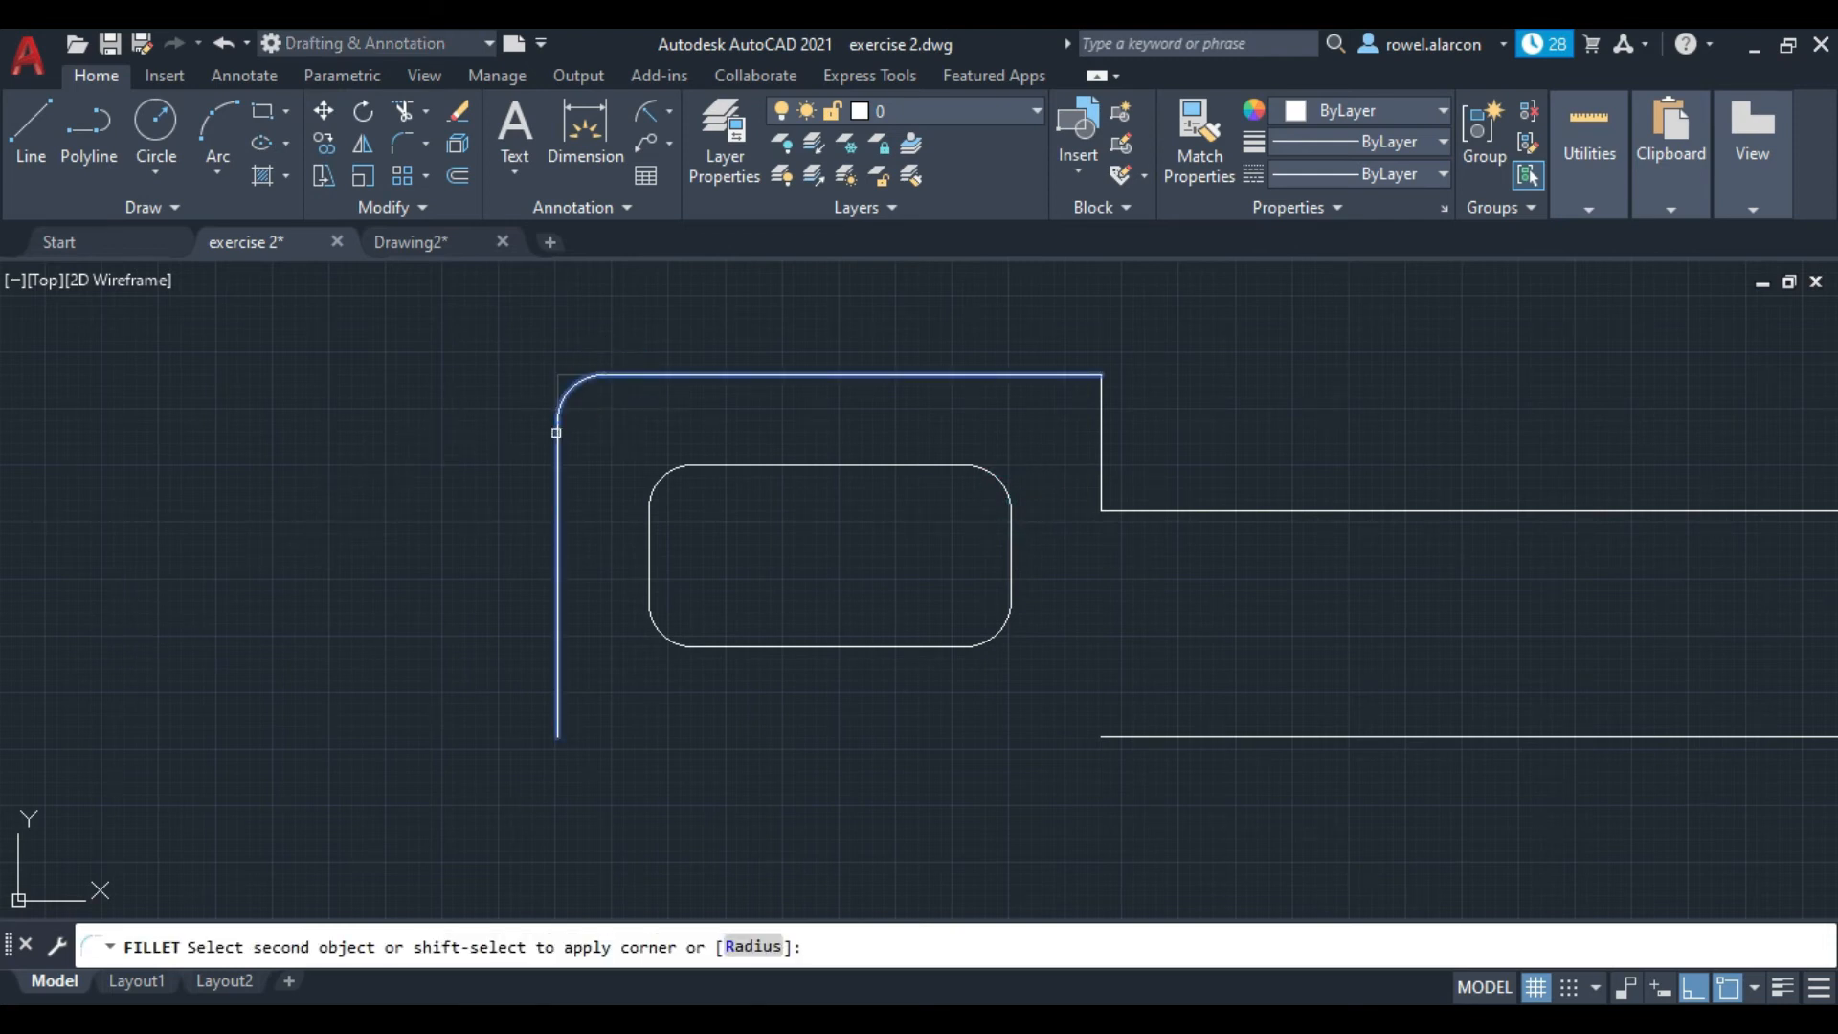
click(558, 424)
key(Return)
click(1054, 377)
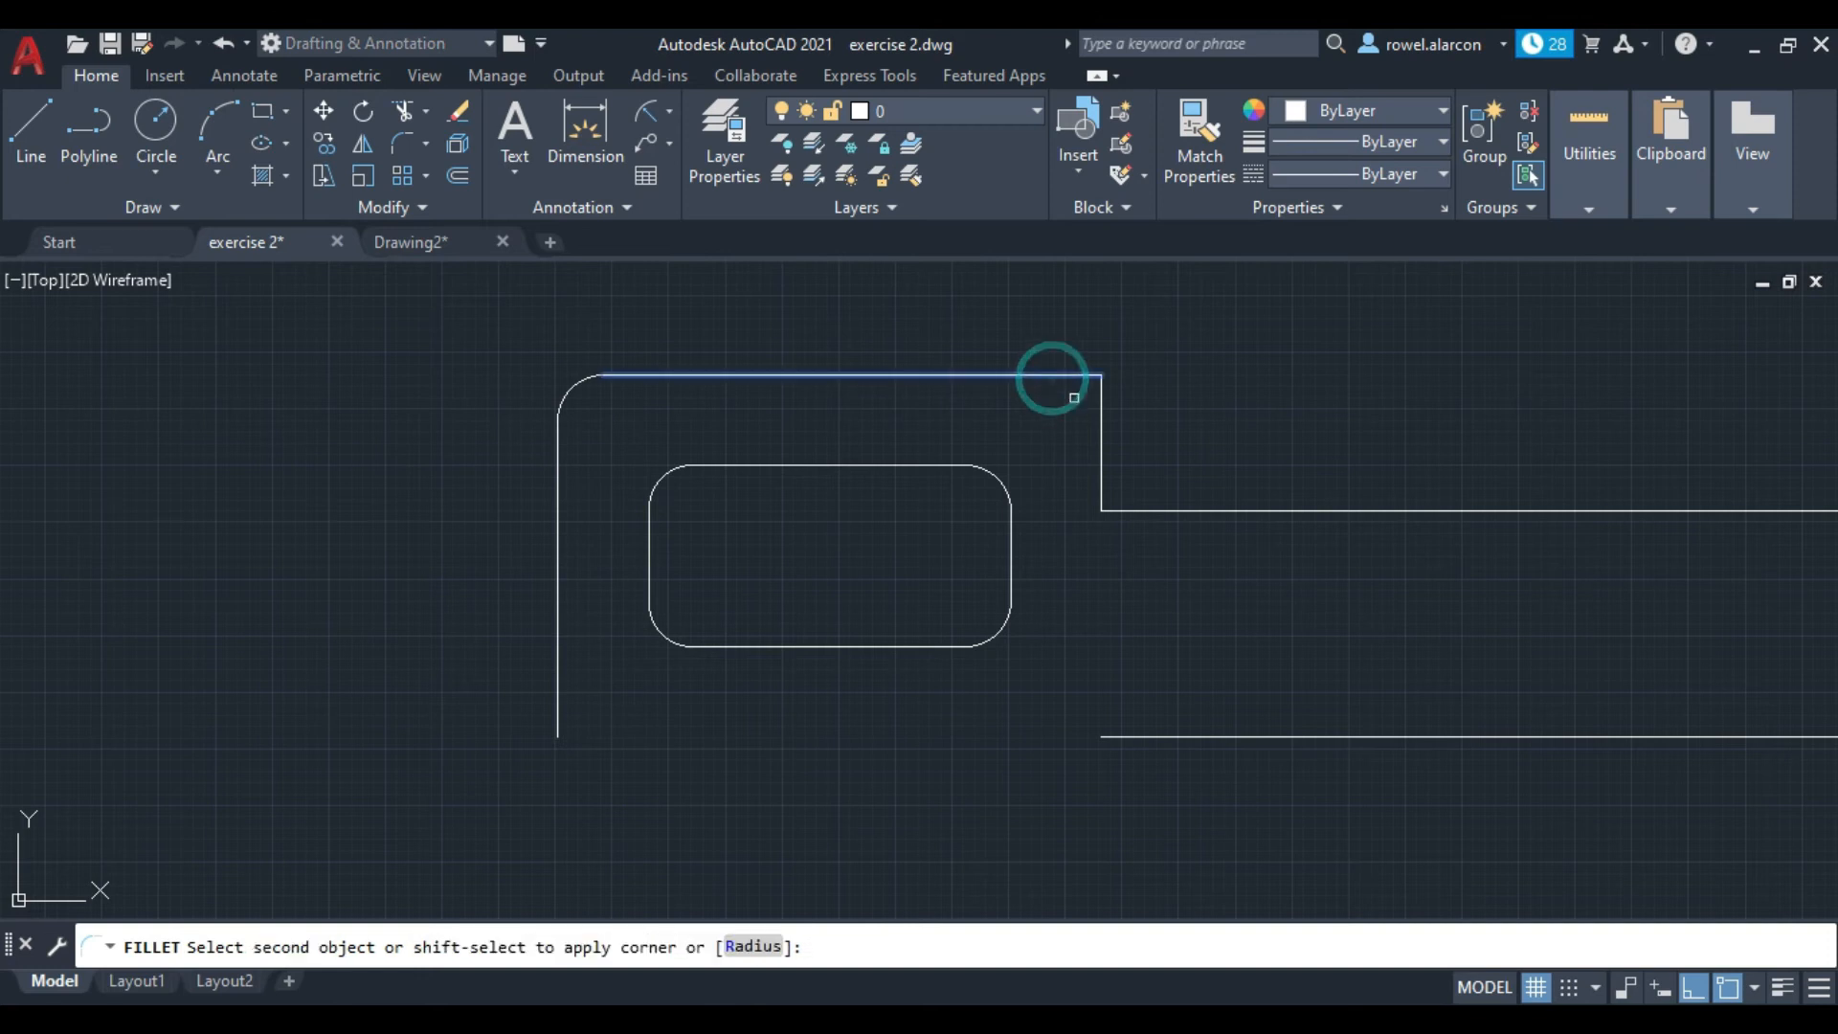
click(1101, 417)
Step: Fillet the inner corner where the block steps down to the arm and the arm's upper-right corner with the same radius
key(Return)
click(1102, 469)
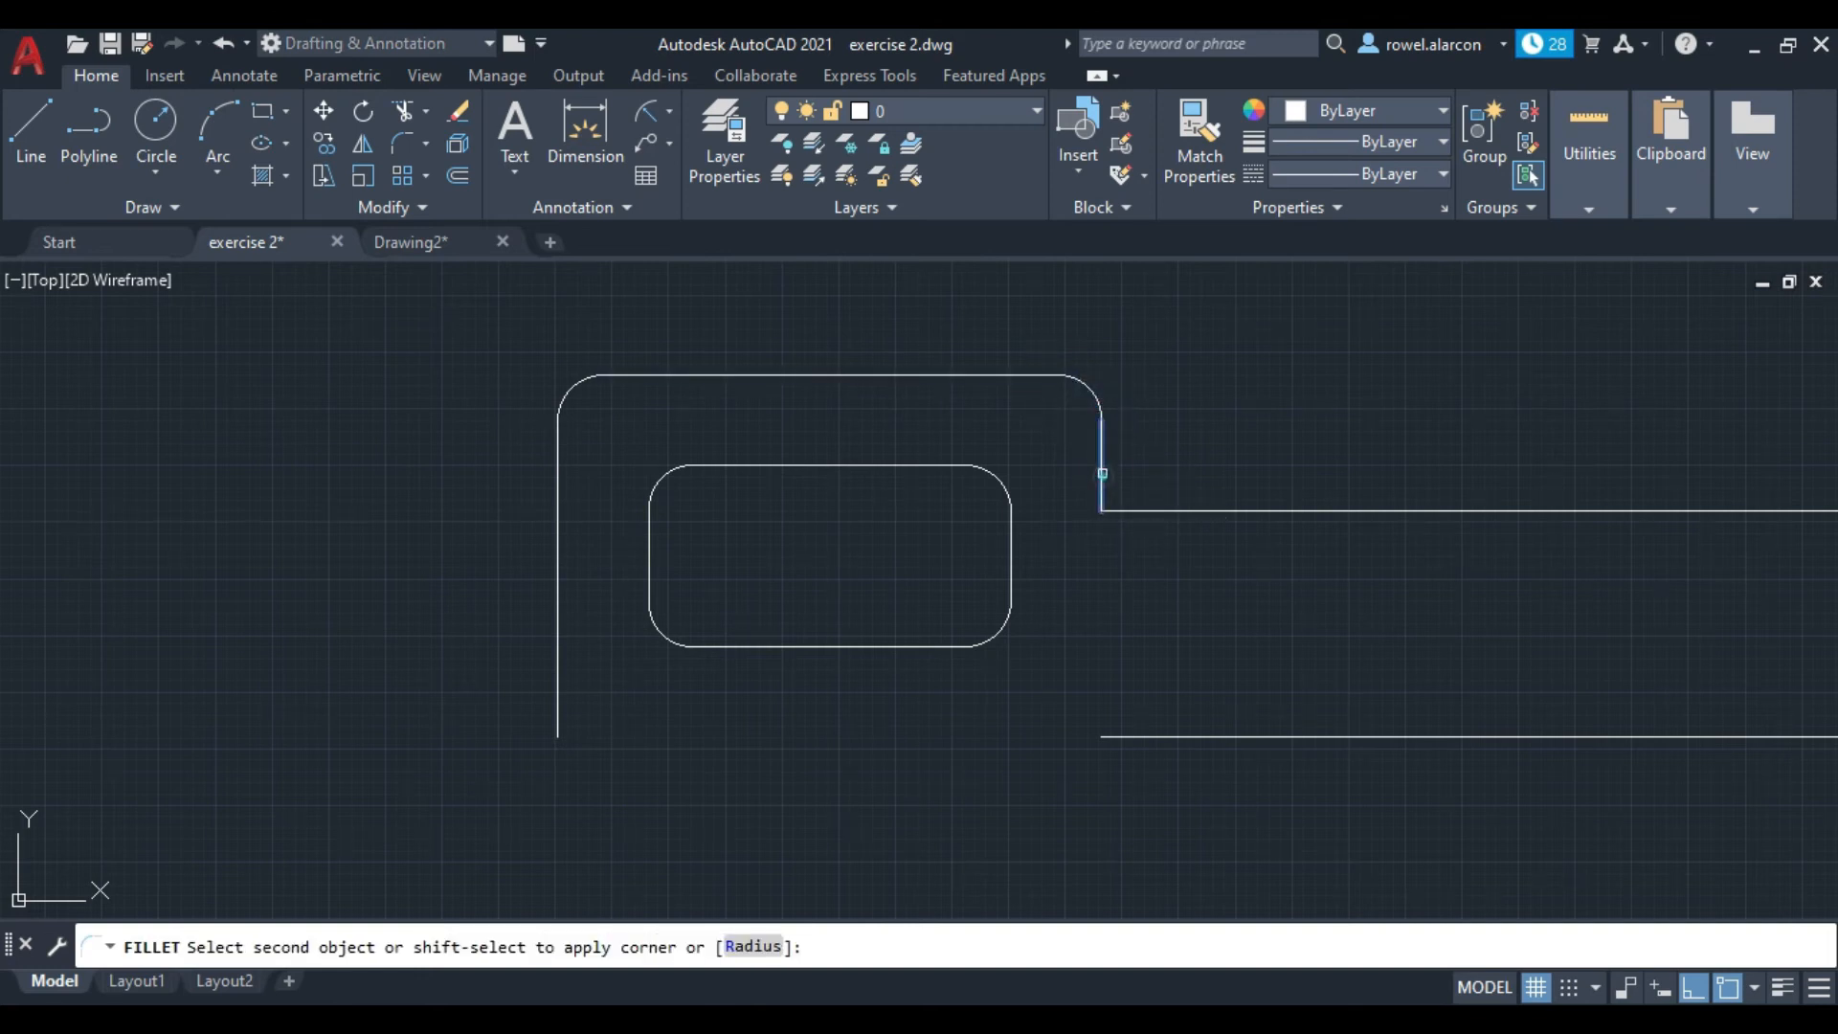
click(1134, 507)
scroll(1221, 575, down, 5)
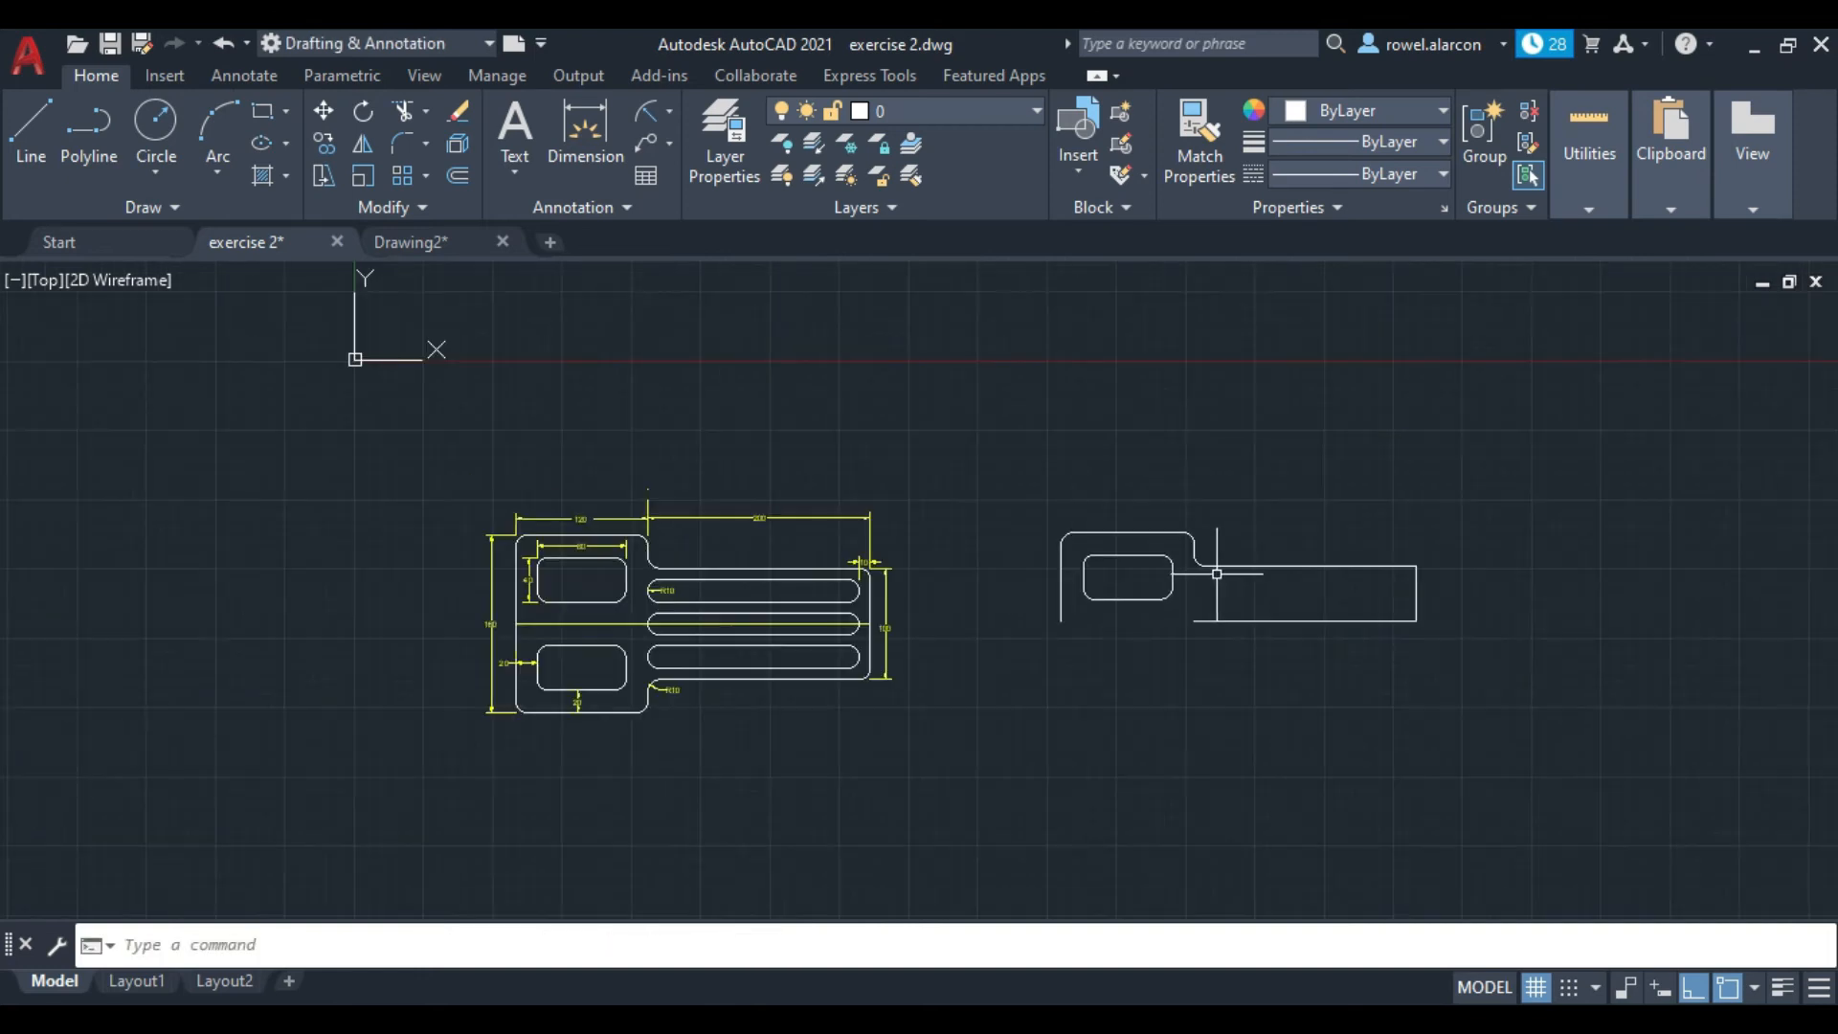
scroll(1216, 567, up, 2)
key(Return)
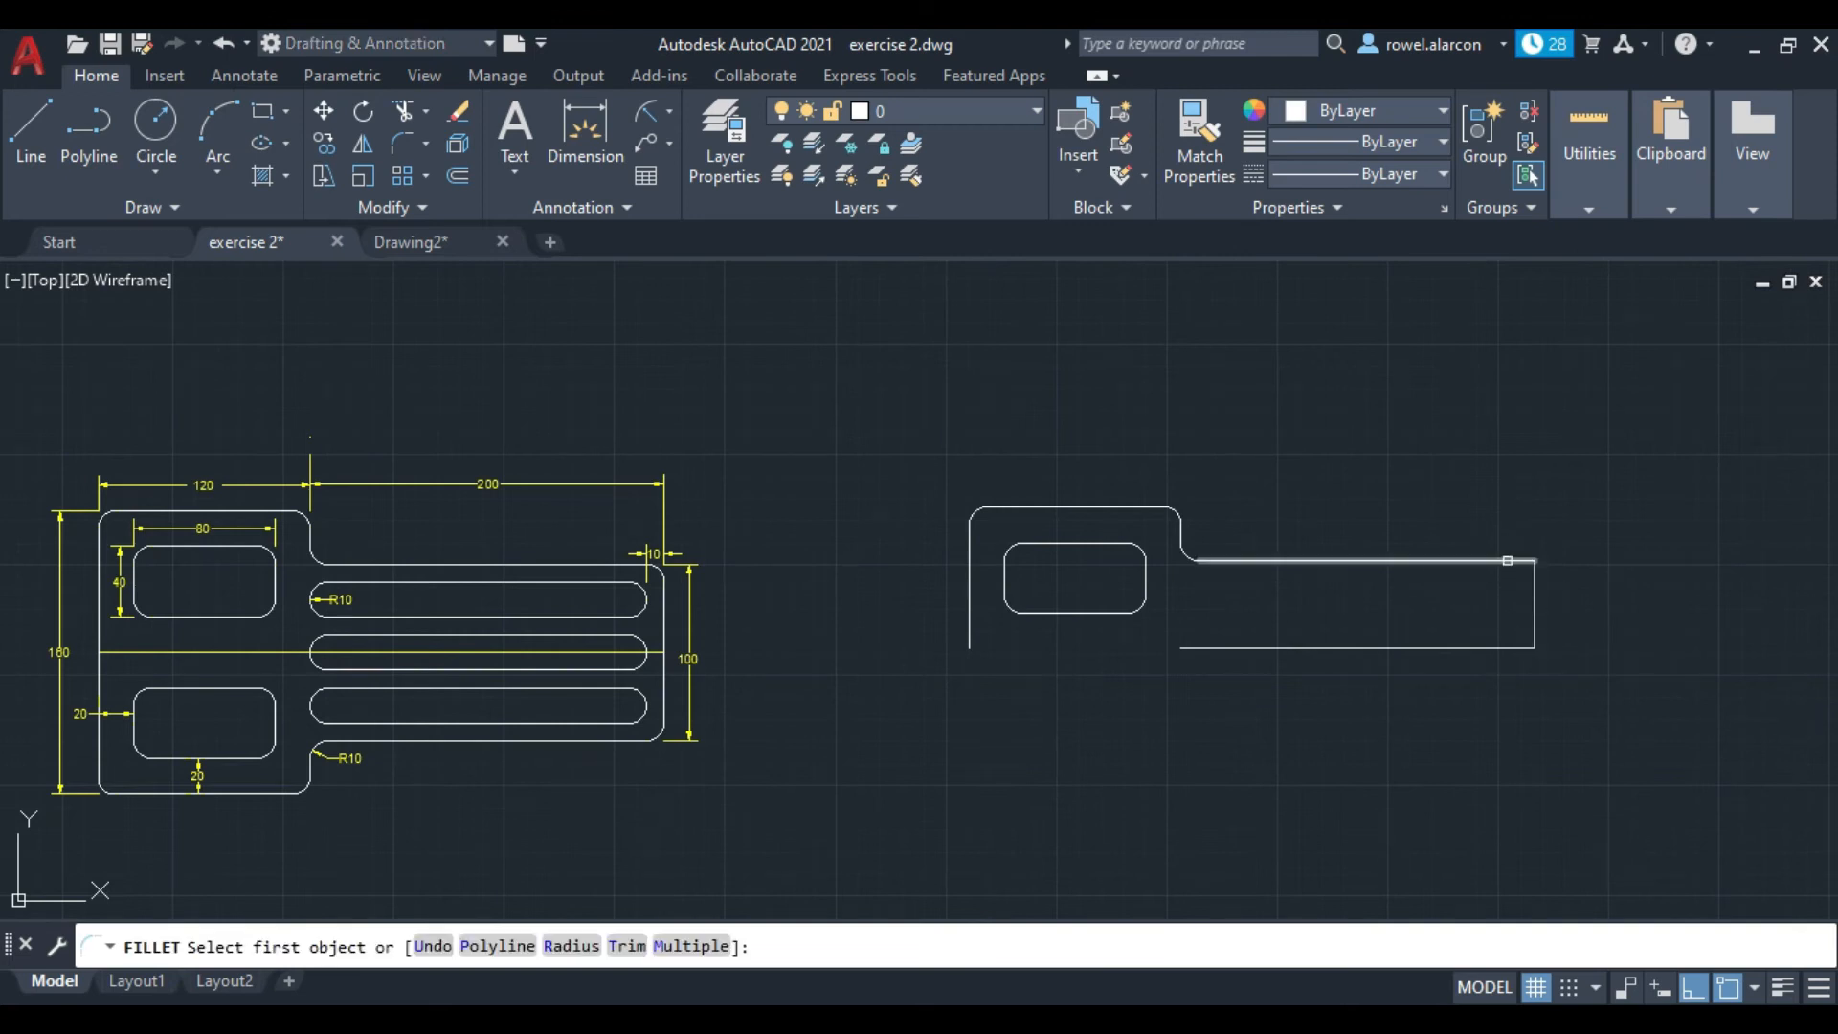
click(1503, 561)
click(1537, 584)
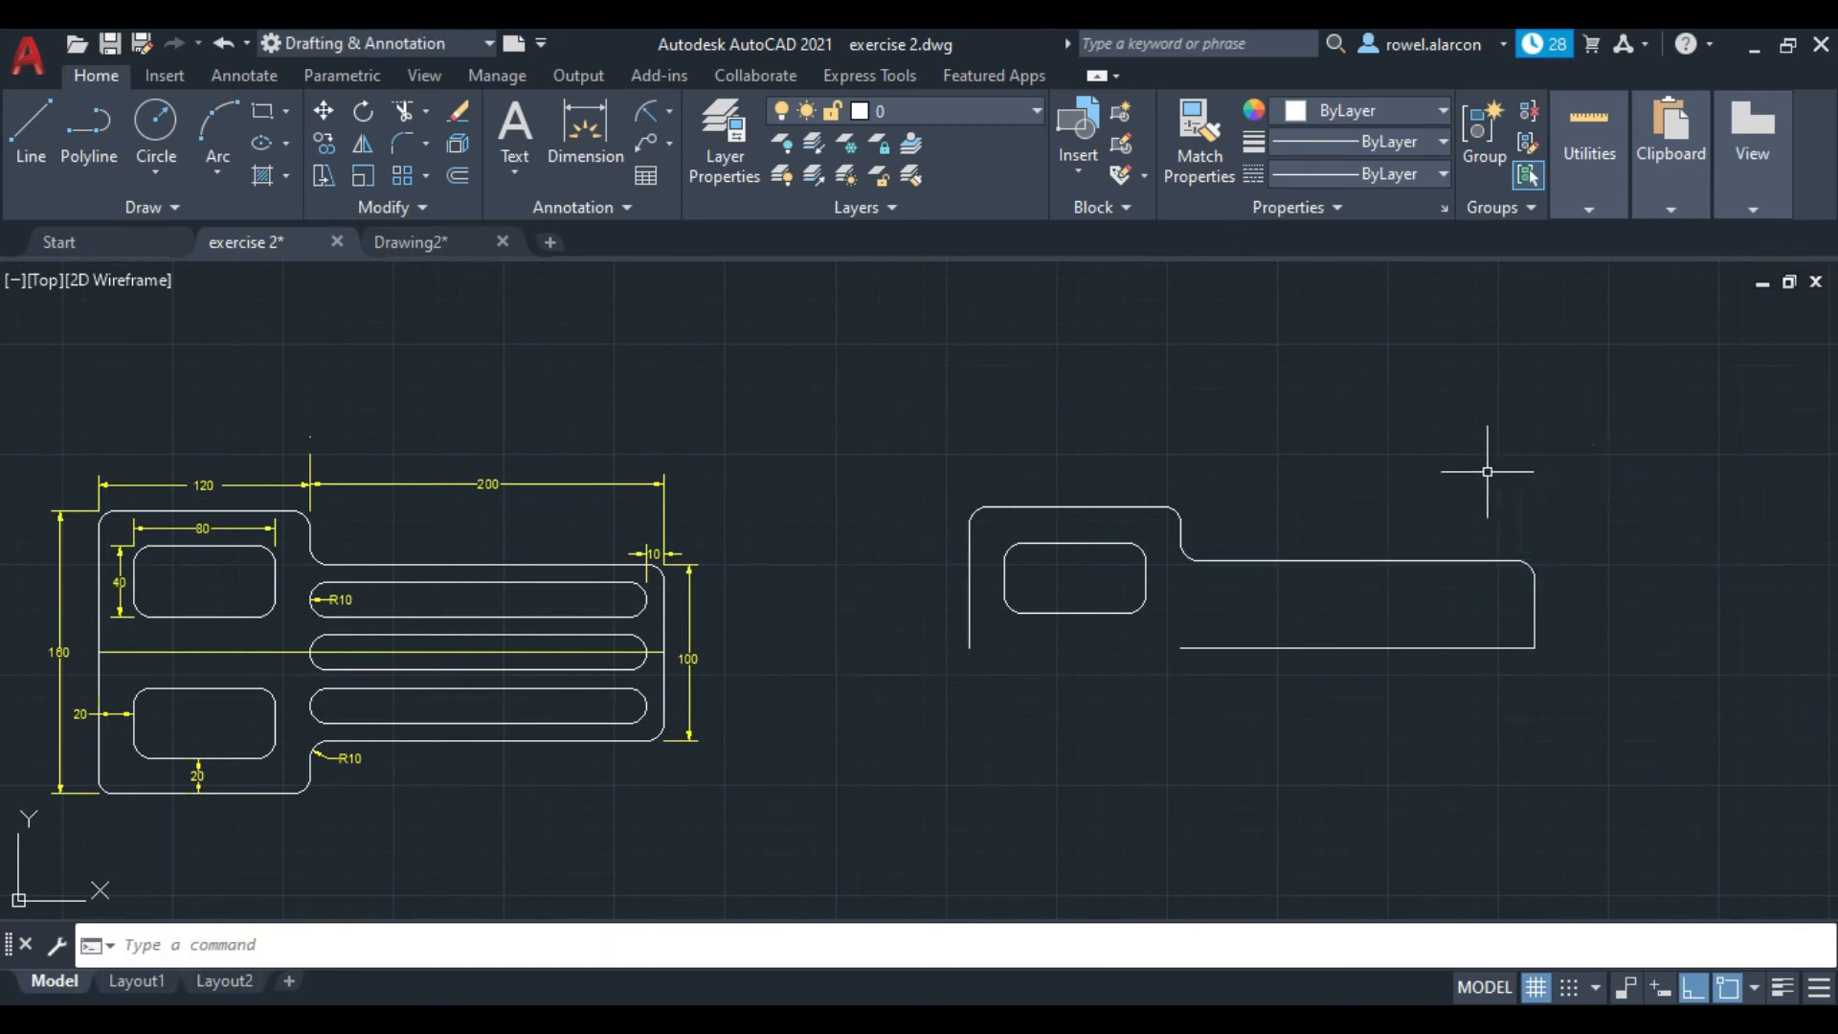
Step: Check the slot-to-edge dimension on the reference plate, then offset the new arm's right vertical edge 10 to the left
scroll(720, 561, up, 2)
middle_drag(709, 578, 827, 331)
middle_drag(749, 446, 751, 524)
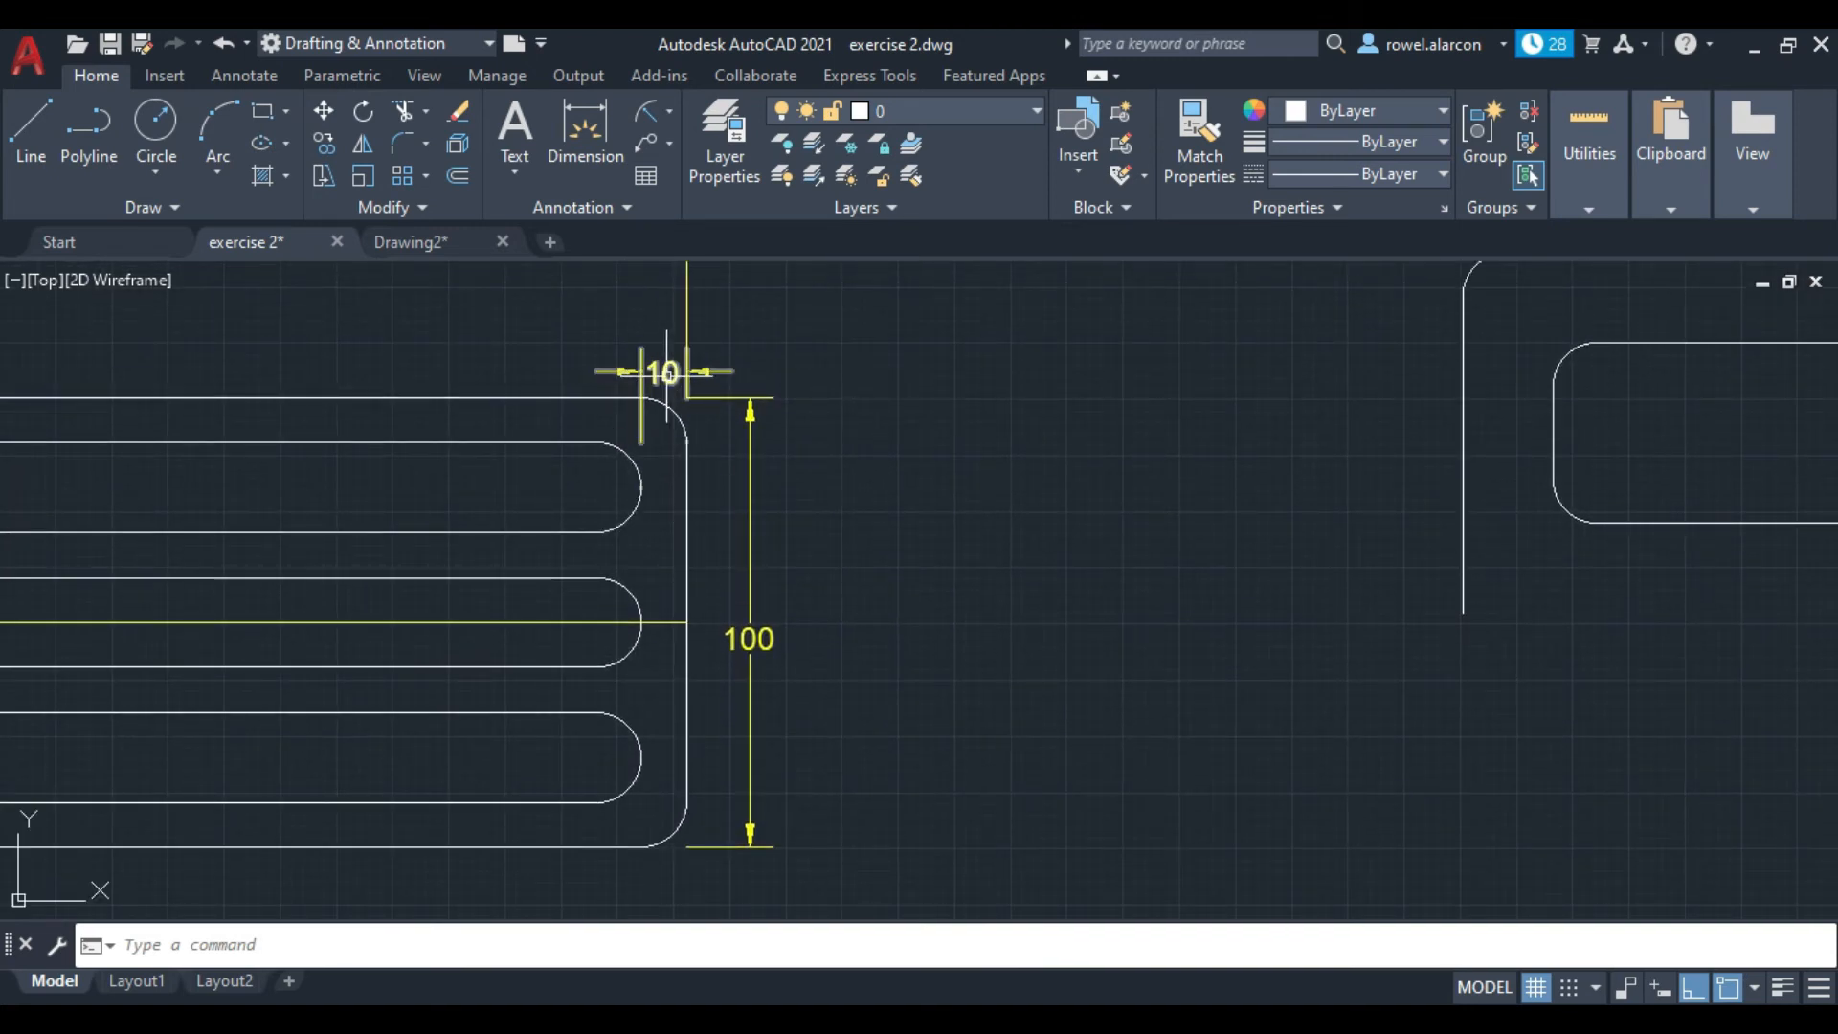
scroll(1047, 520, down, 4)
middle_drag(1046, 521, 628, 521)
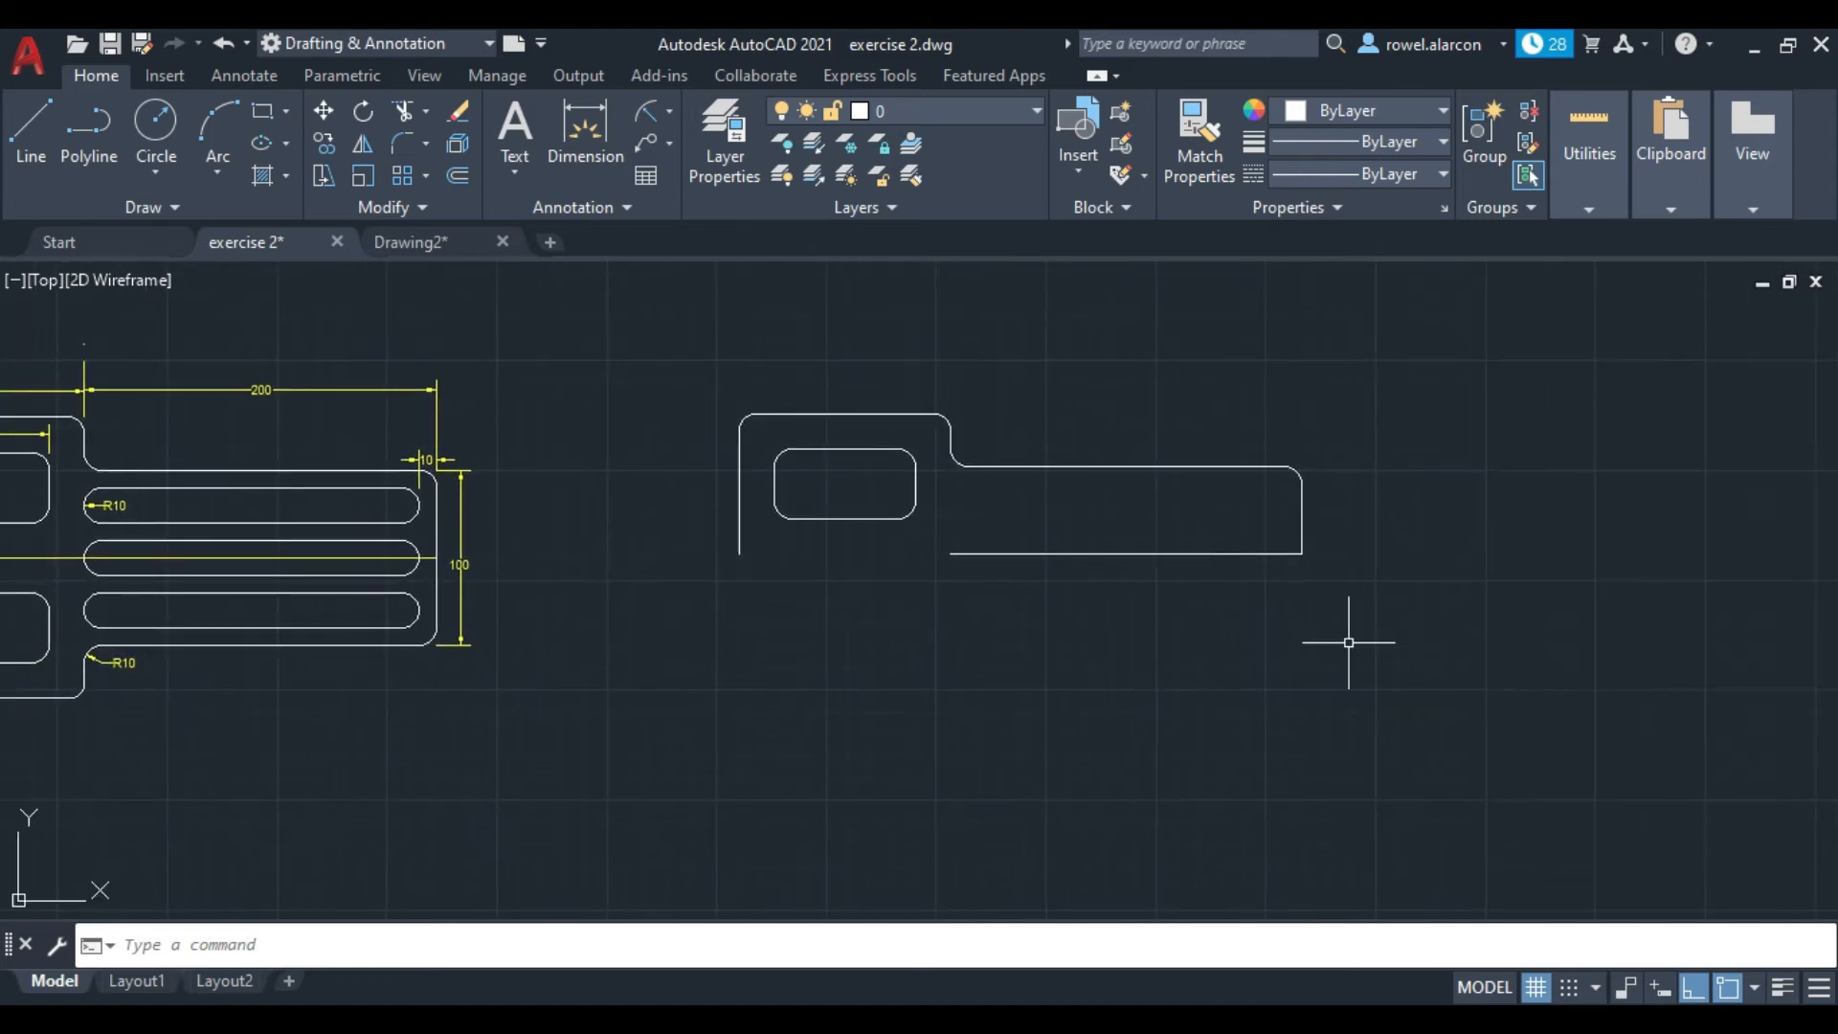
click(543, 944)
text(o)
key(Return)
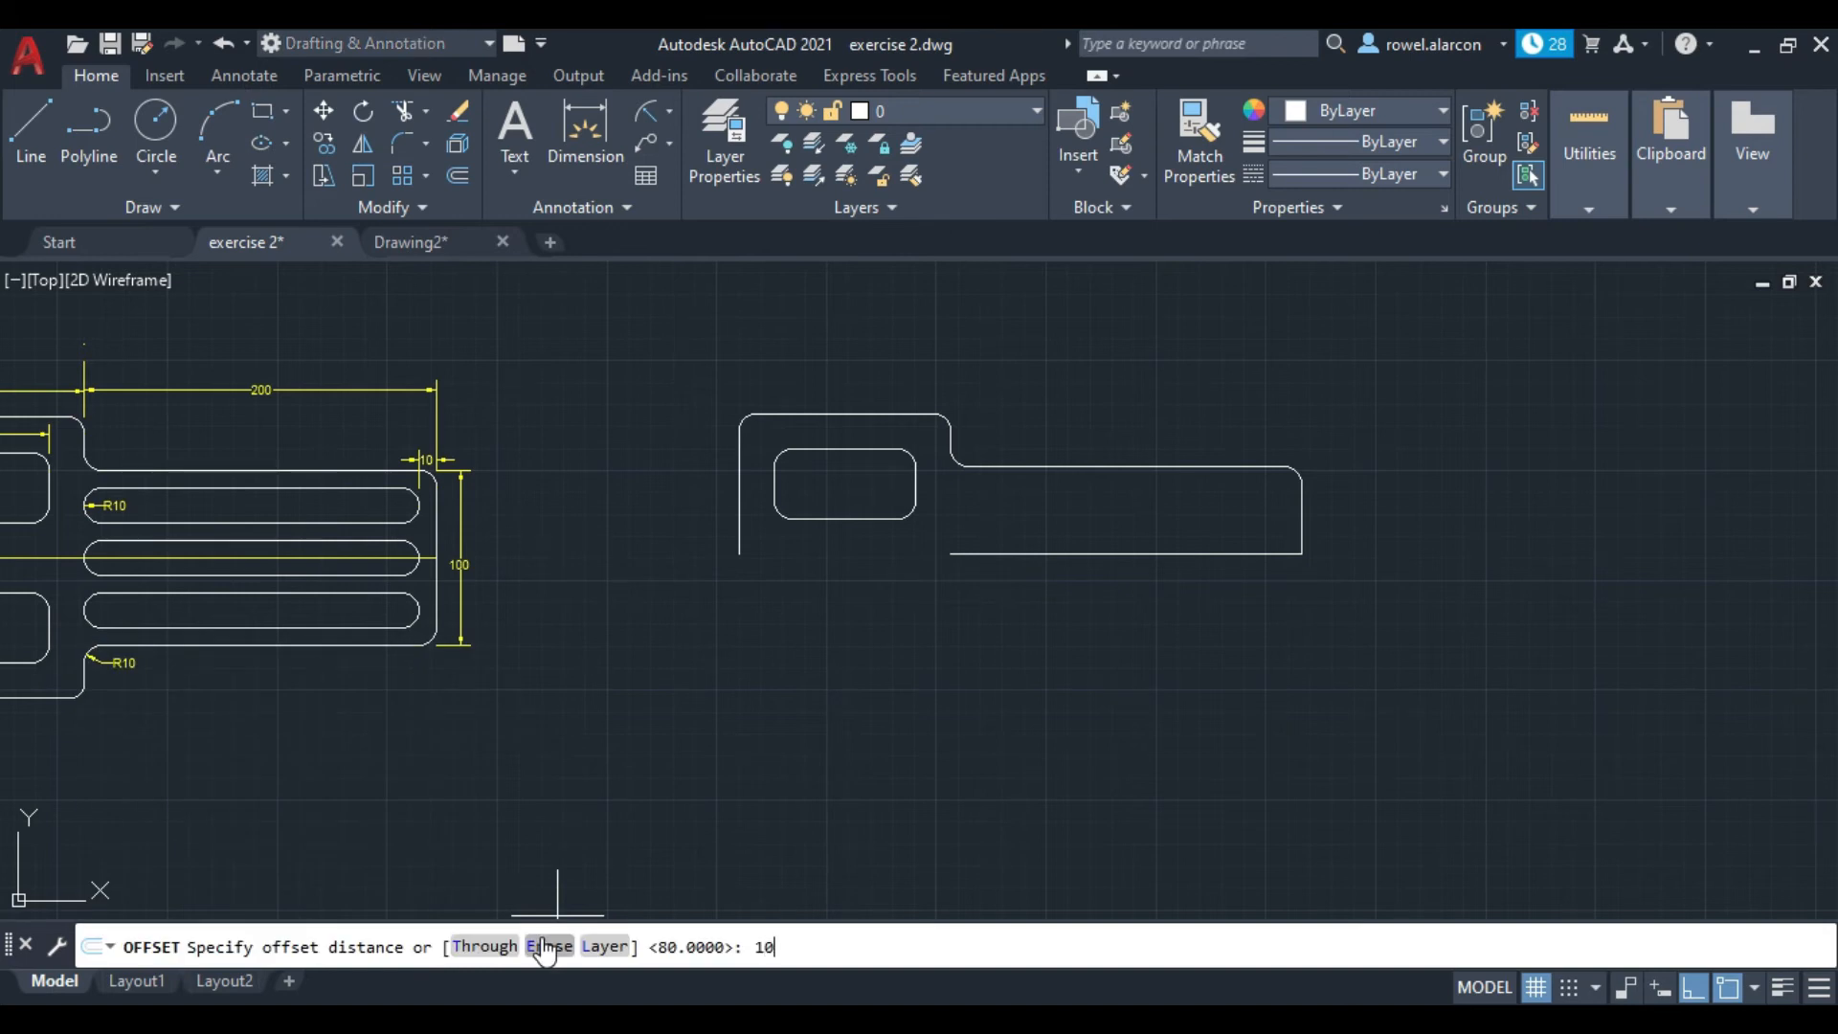
key(Return)
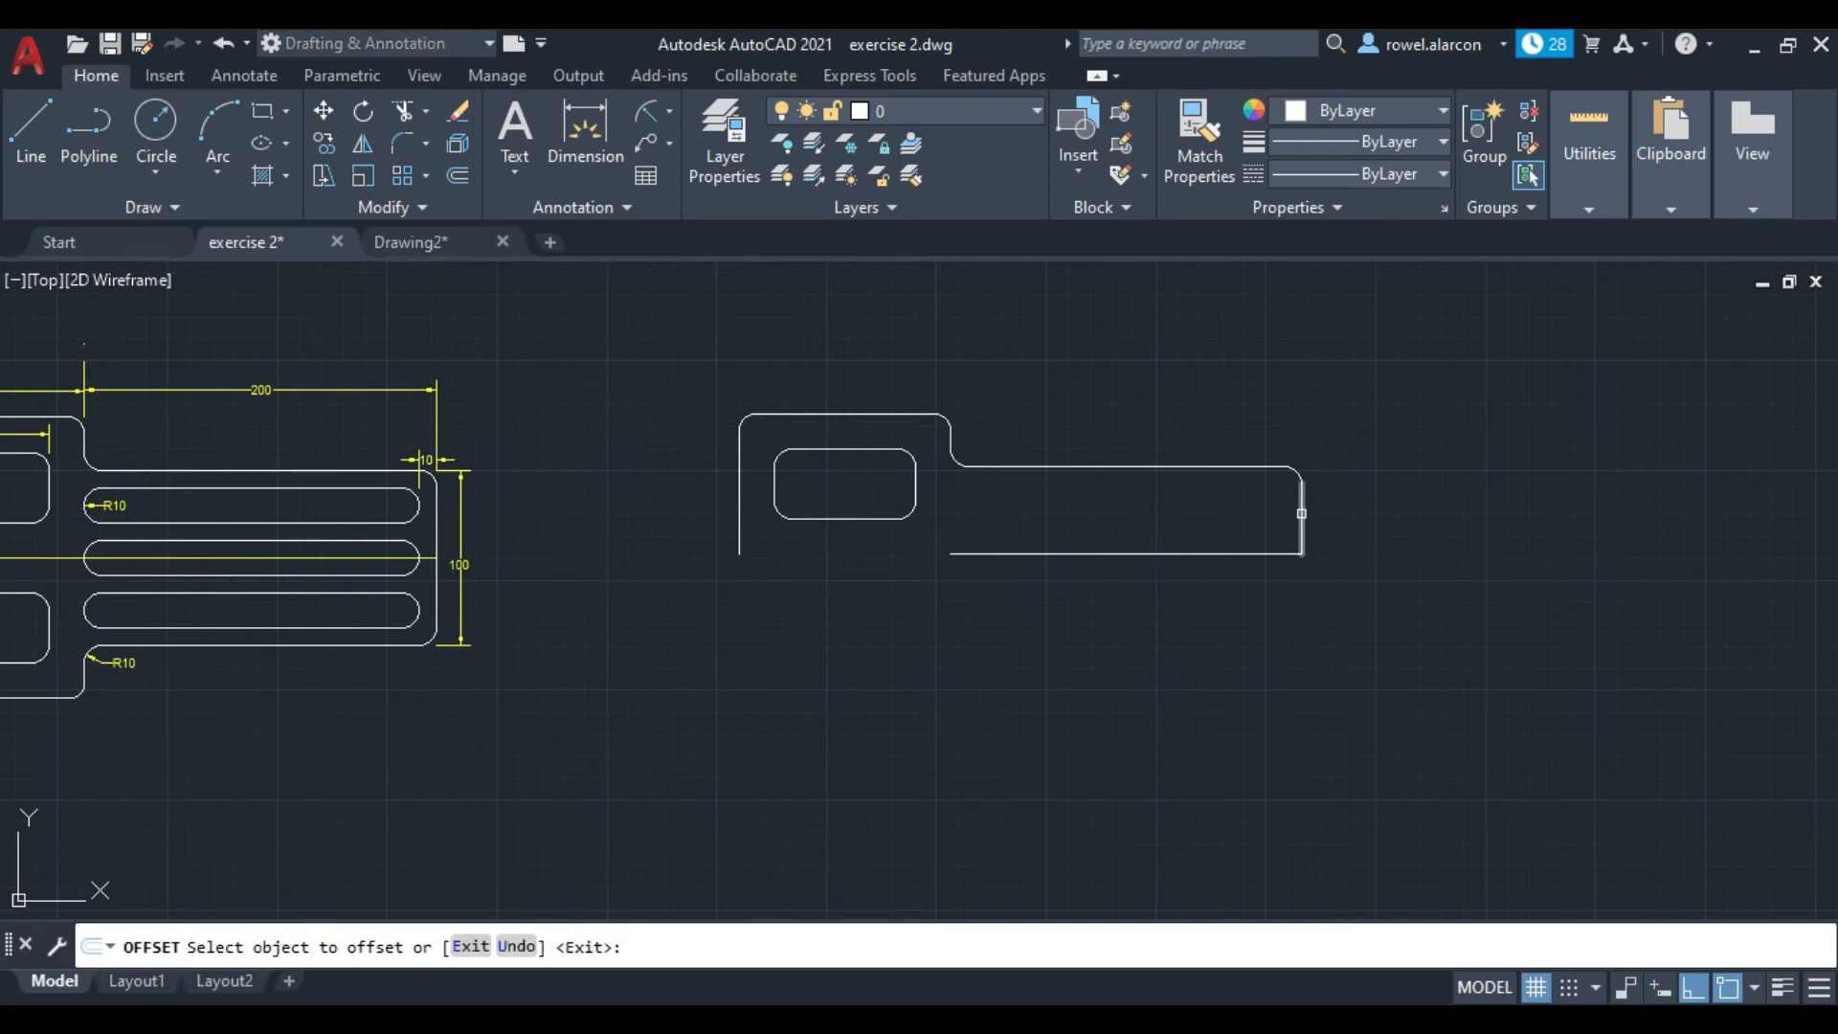
click(1304, 515)
click(1235, 522)
key(Return)
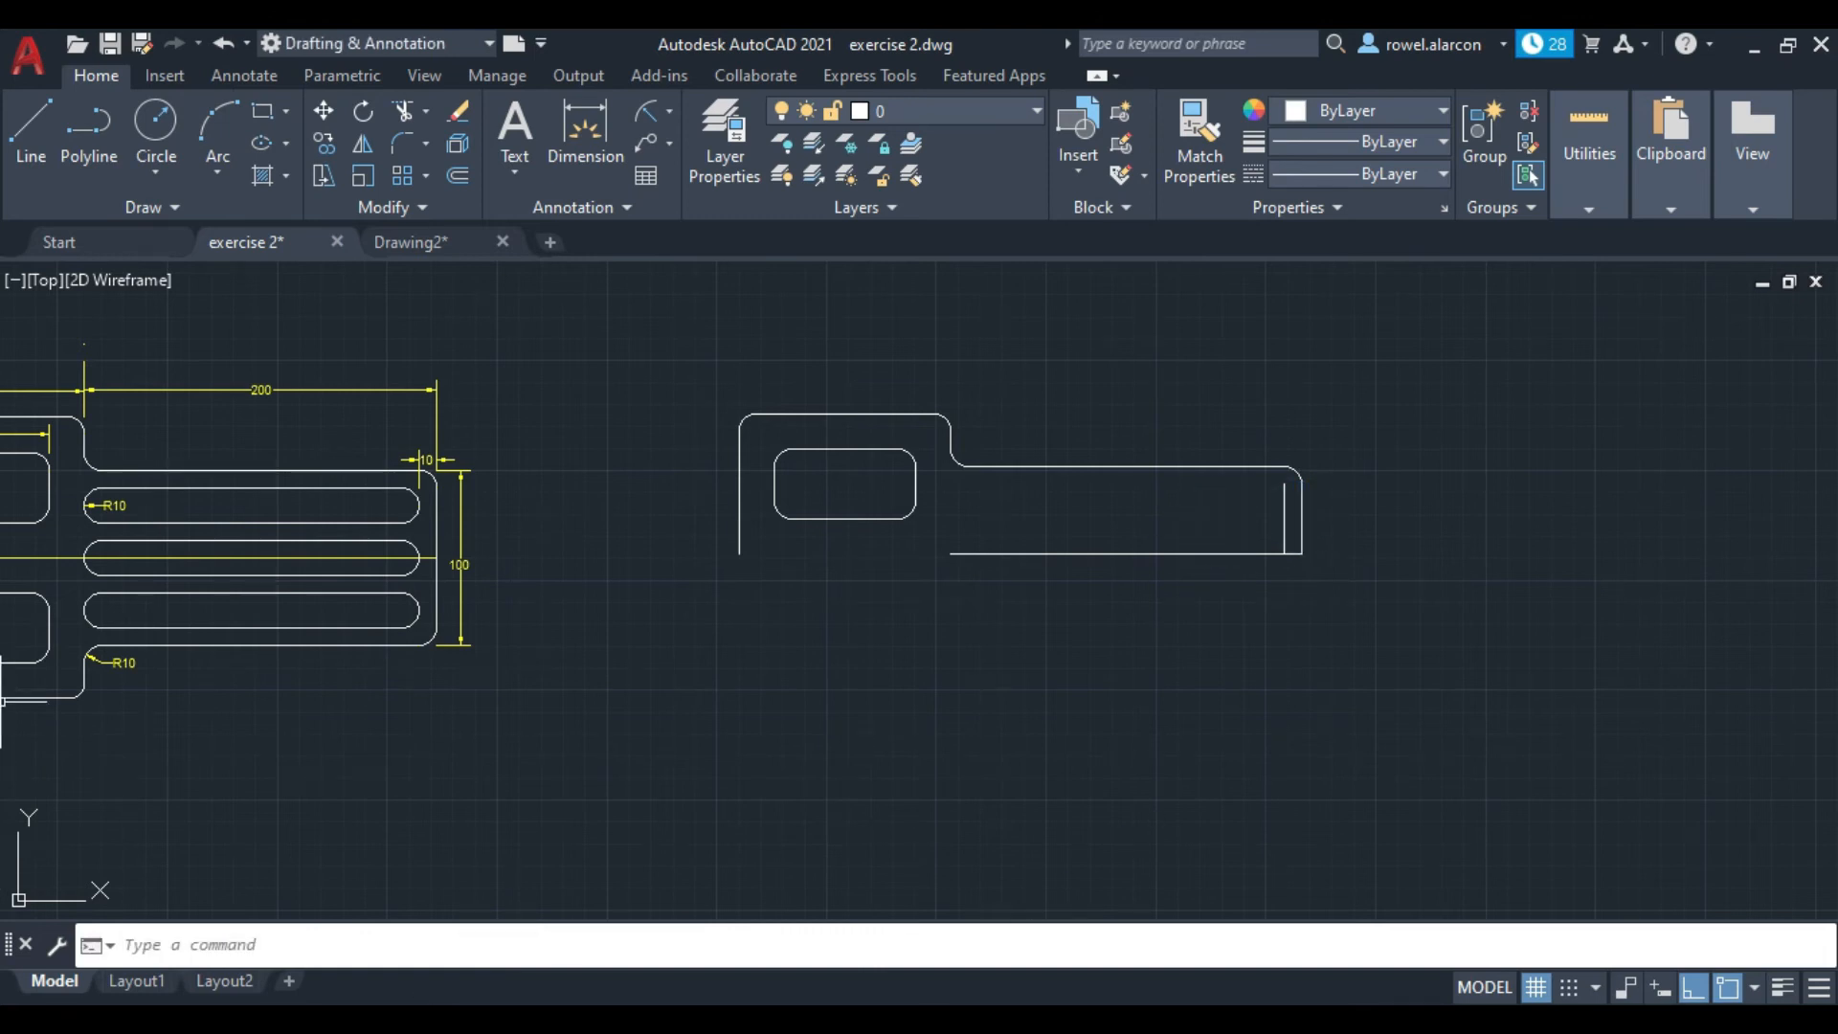
Step: Draw a radius 10 circle on the horizontal centreline, centred 10 left of the offset vertical line's lower endpoint
scroll(532, 584, up, 2)
middle_drag(533, 579, 1440, 724)
middle_drag(865, 648, 866, 641)
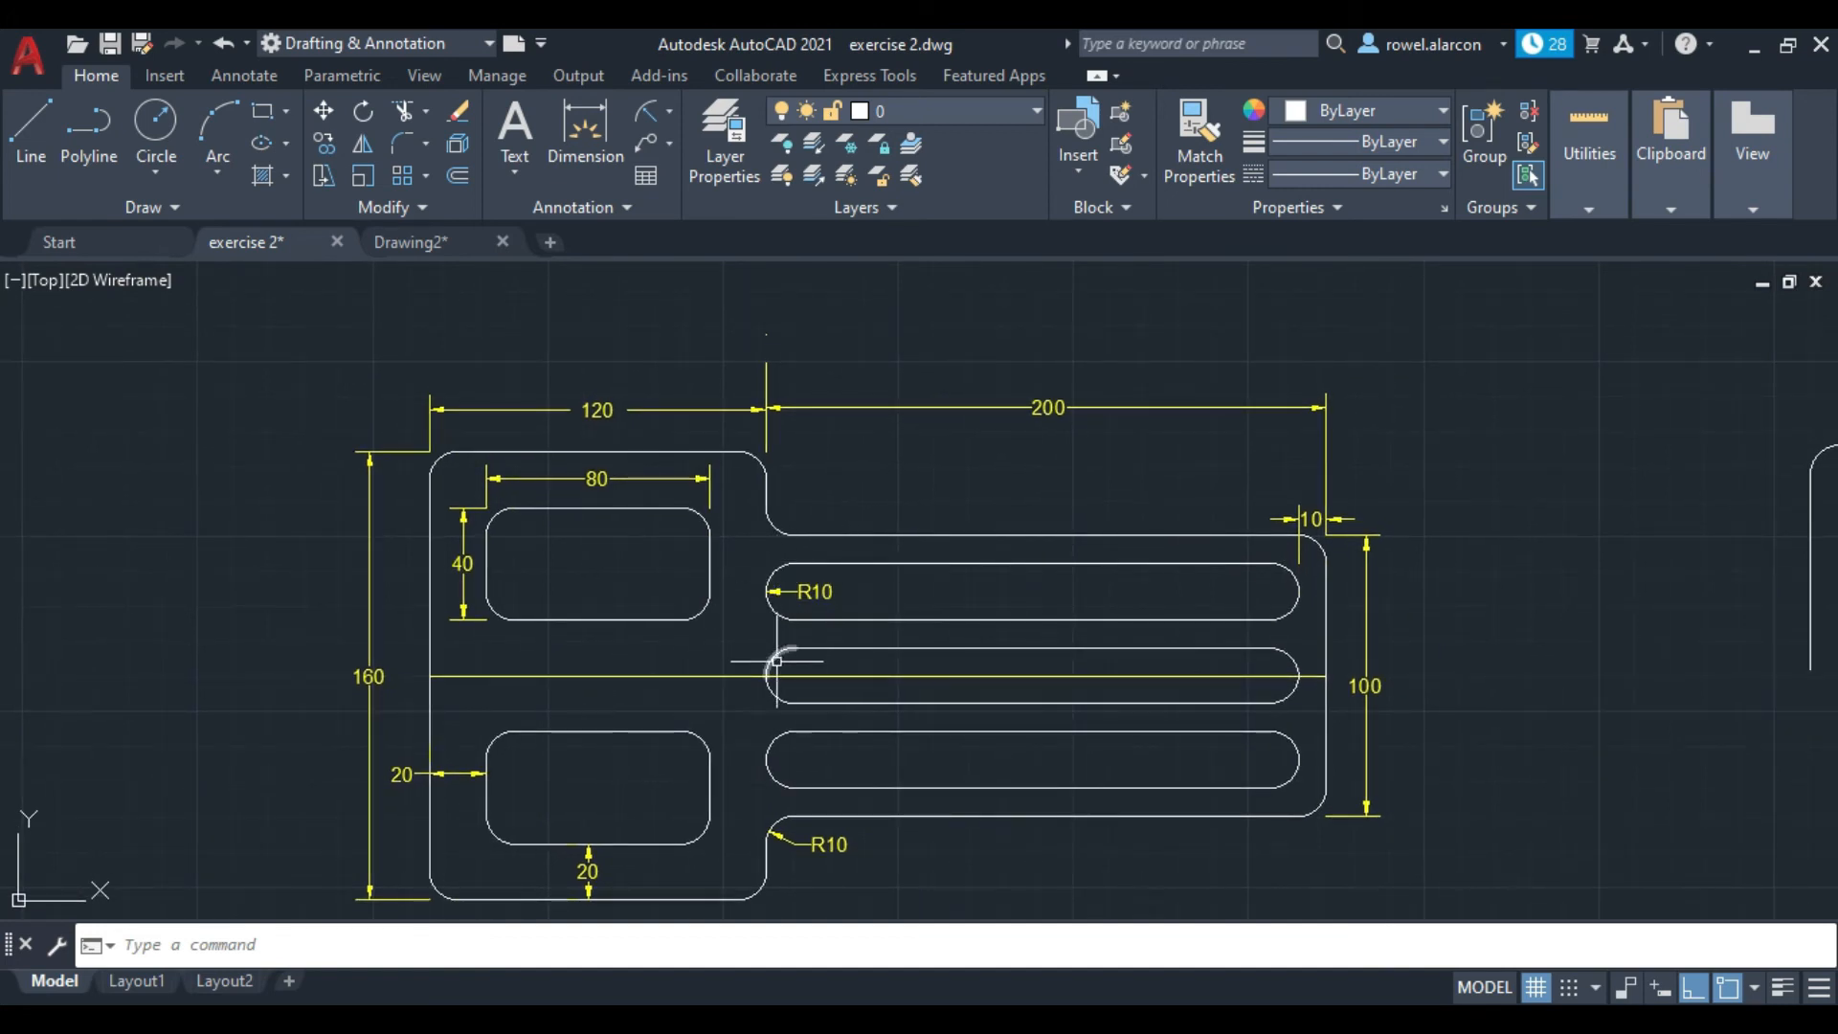
mouse_move(1597, 795)
middle_down()
mouse_move(845, 788)
mouse_move(296, 689)
middle_up()
middle_drag(961, 706, 914, 726)
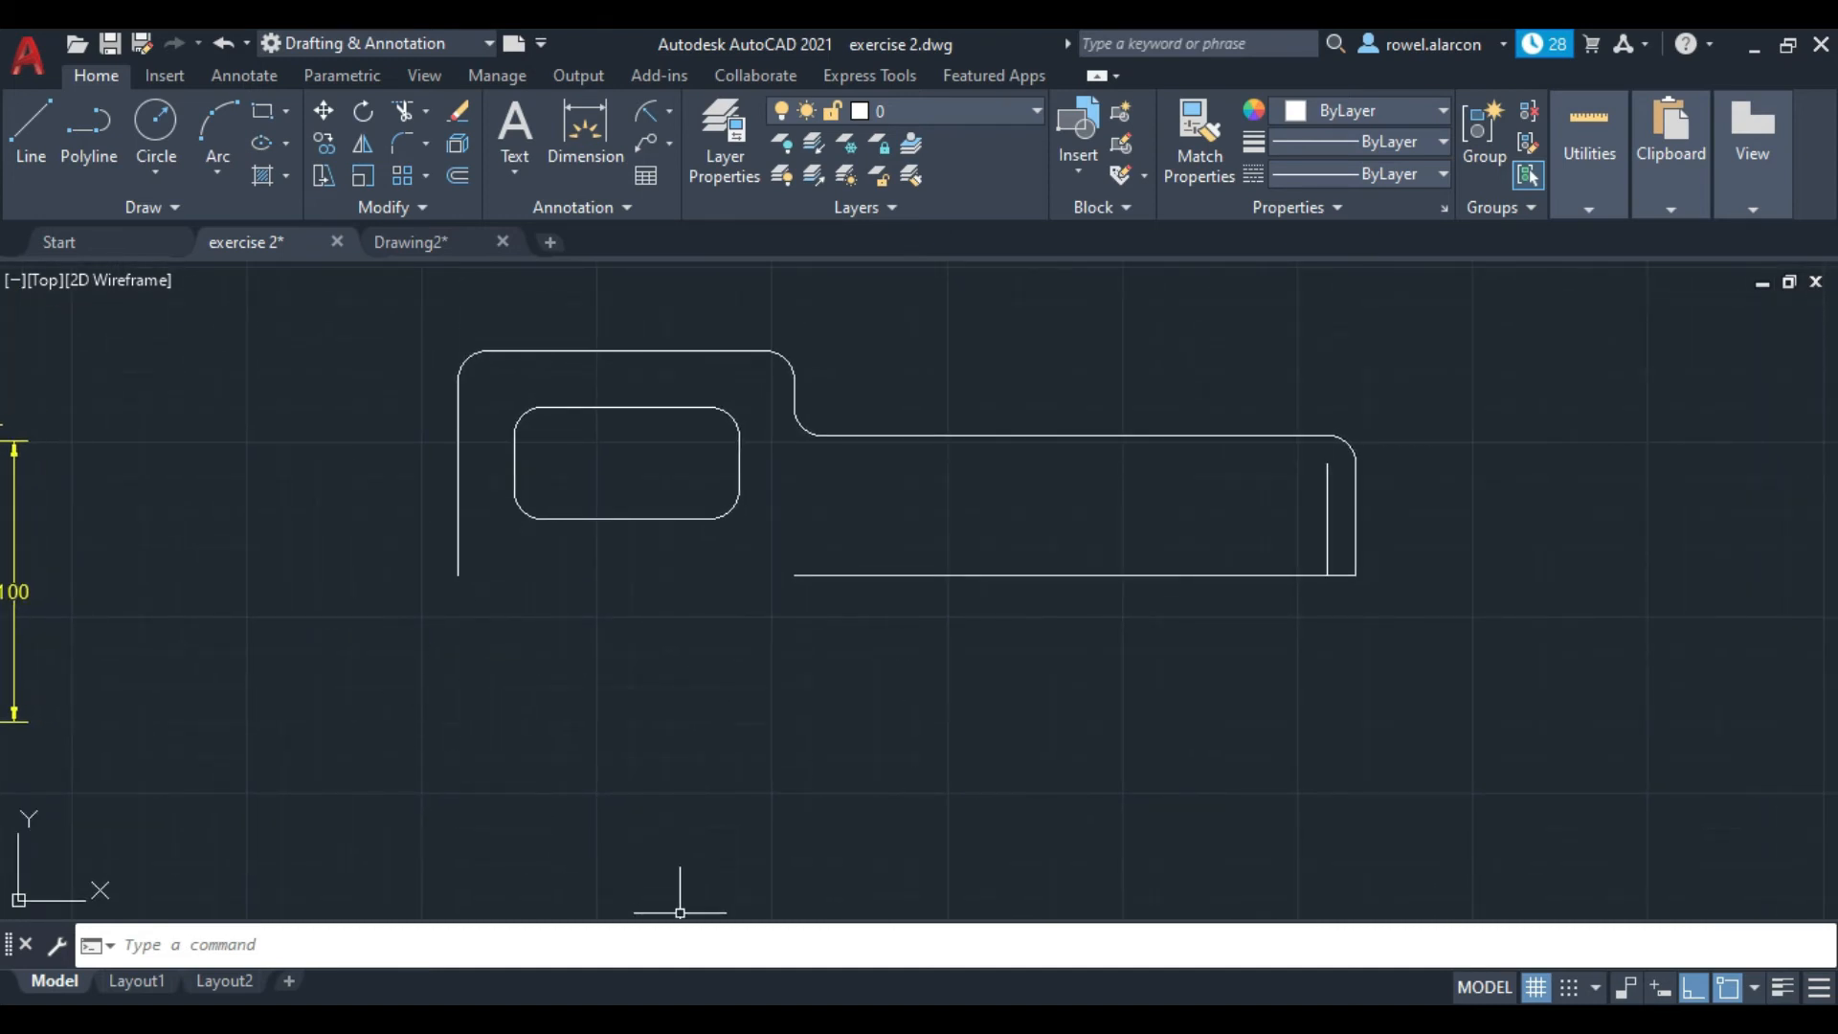
click(147, 136)
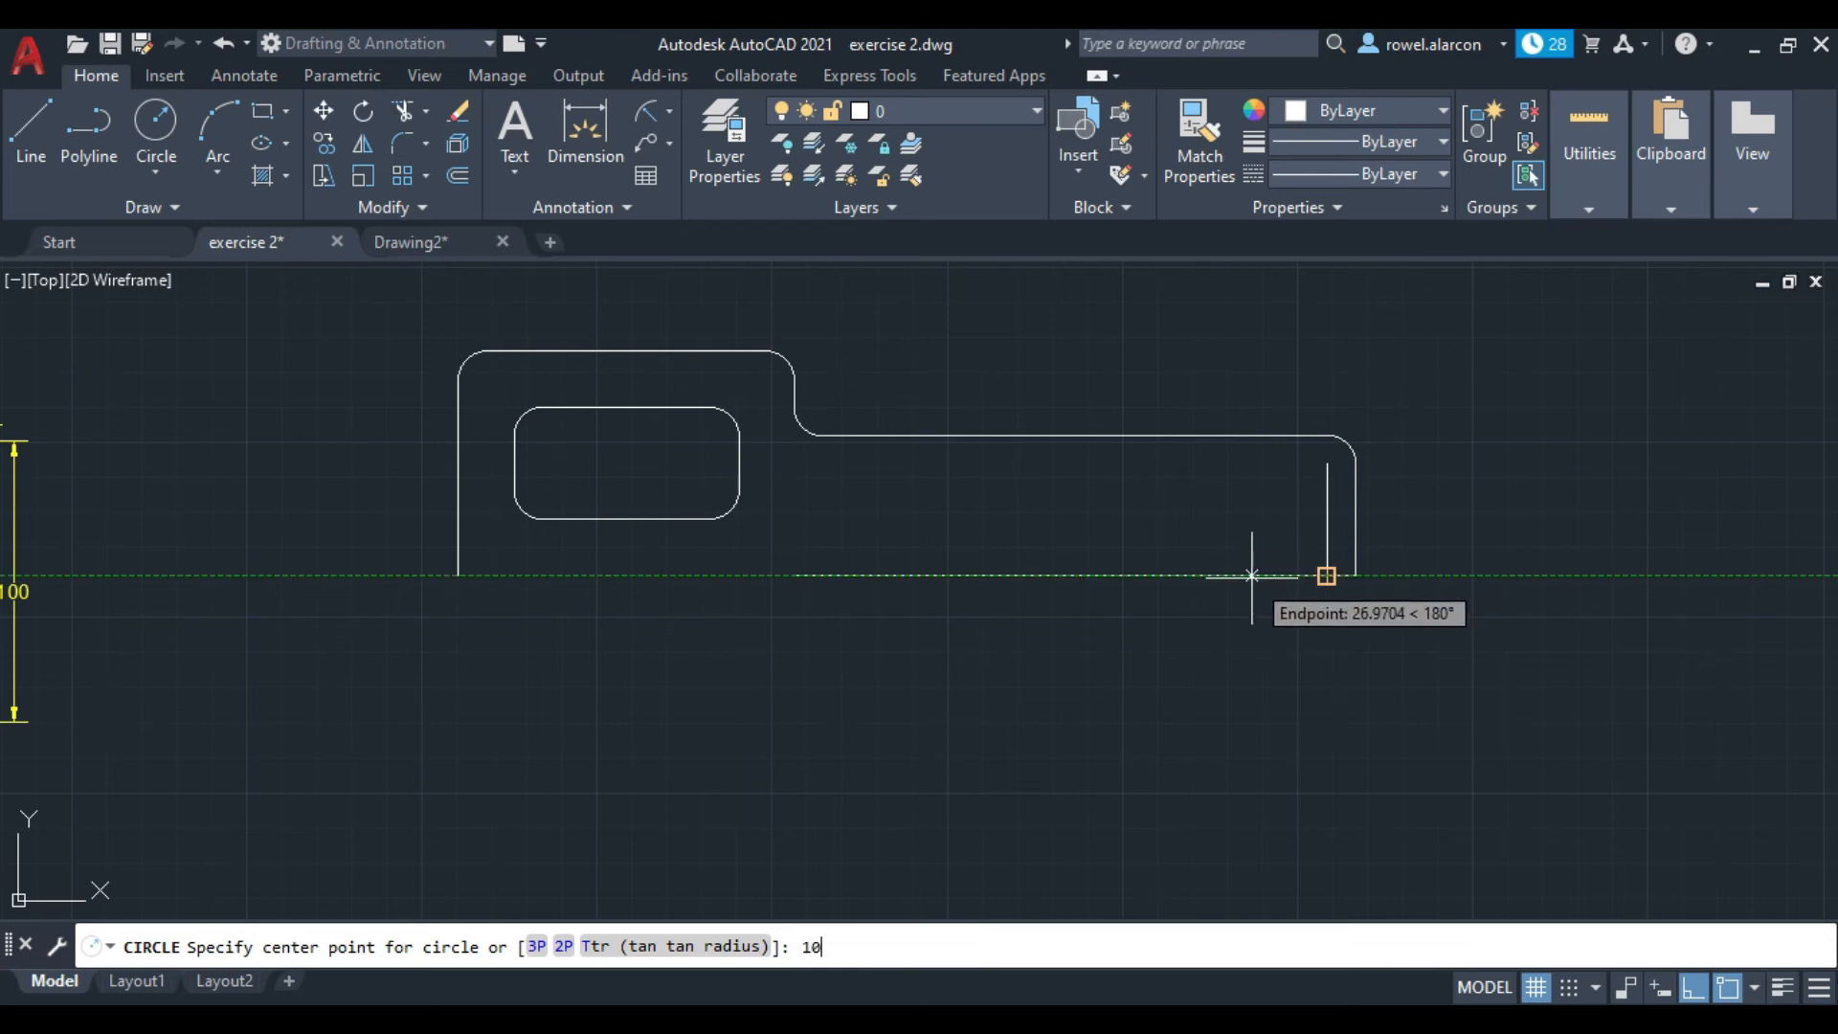
key(Return)
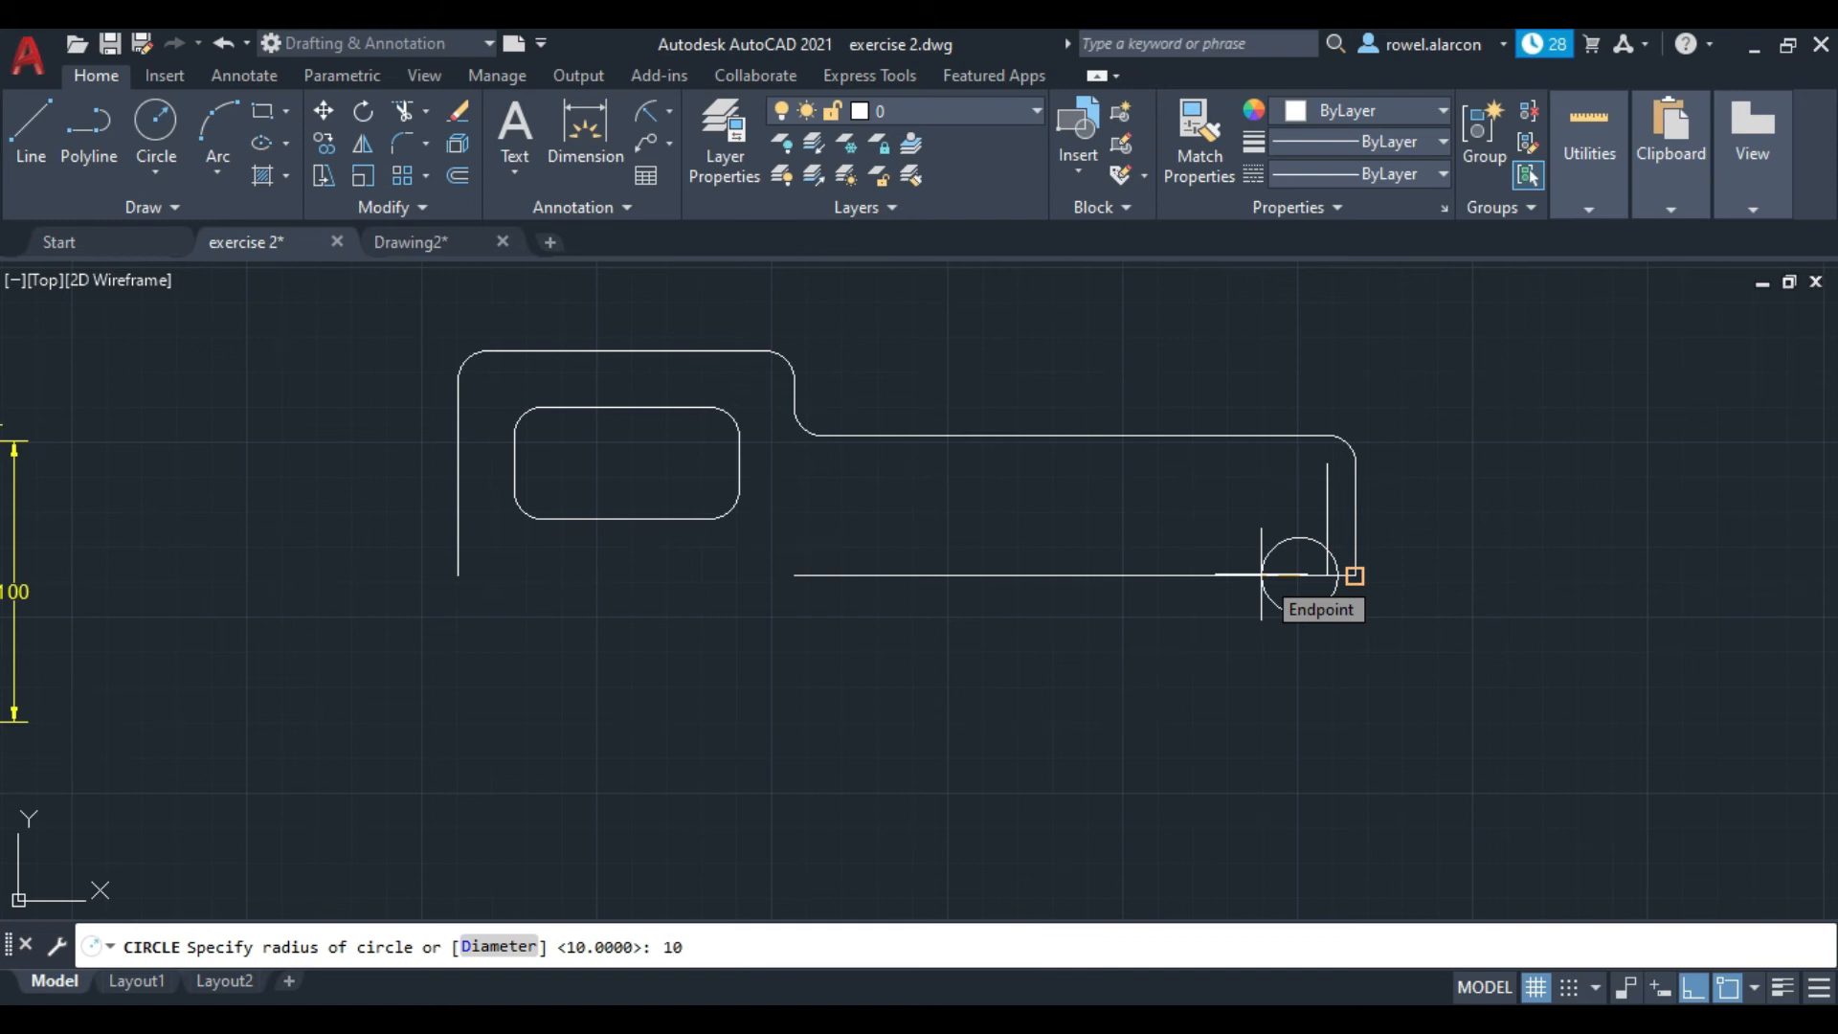
key(Return)
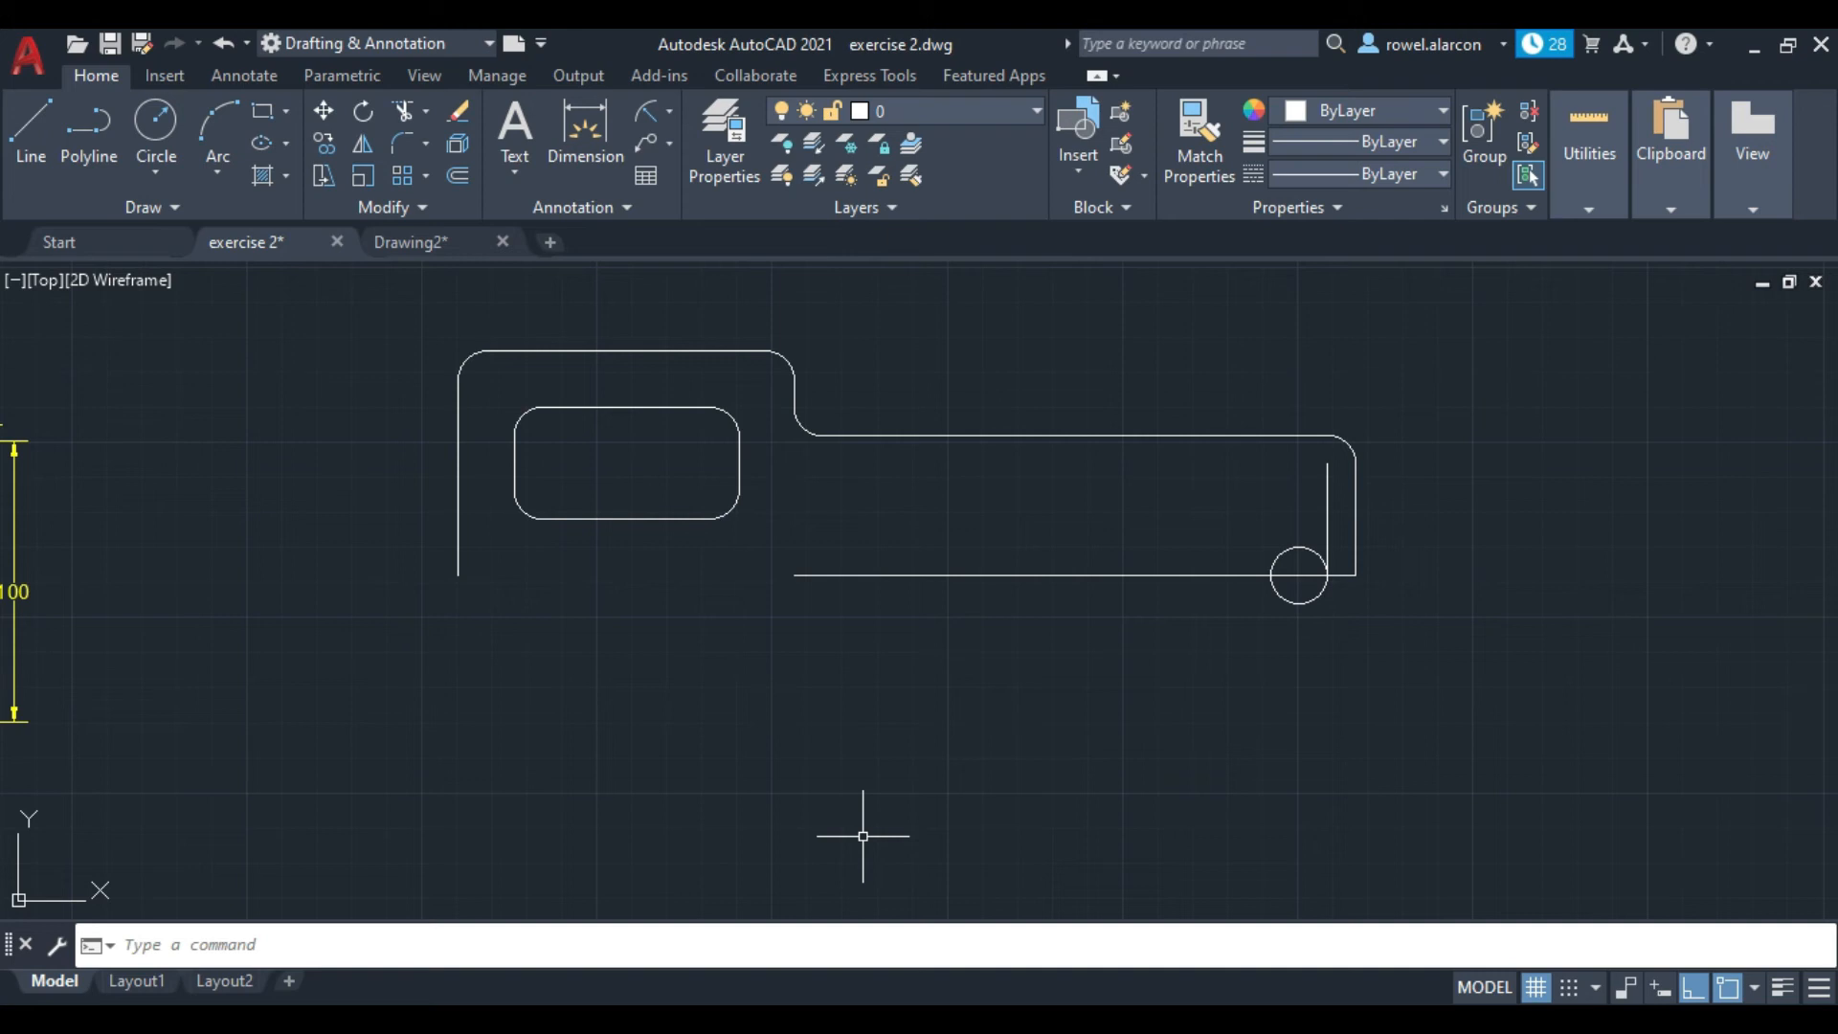
Step: Draw a second radius 10 circle on the centreline, centred 10 to the right of its left endpoint
text(c)
key(Return)
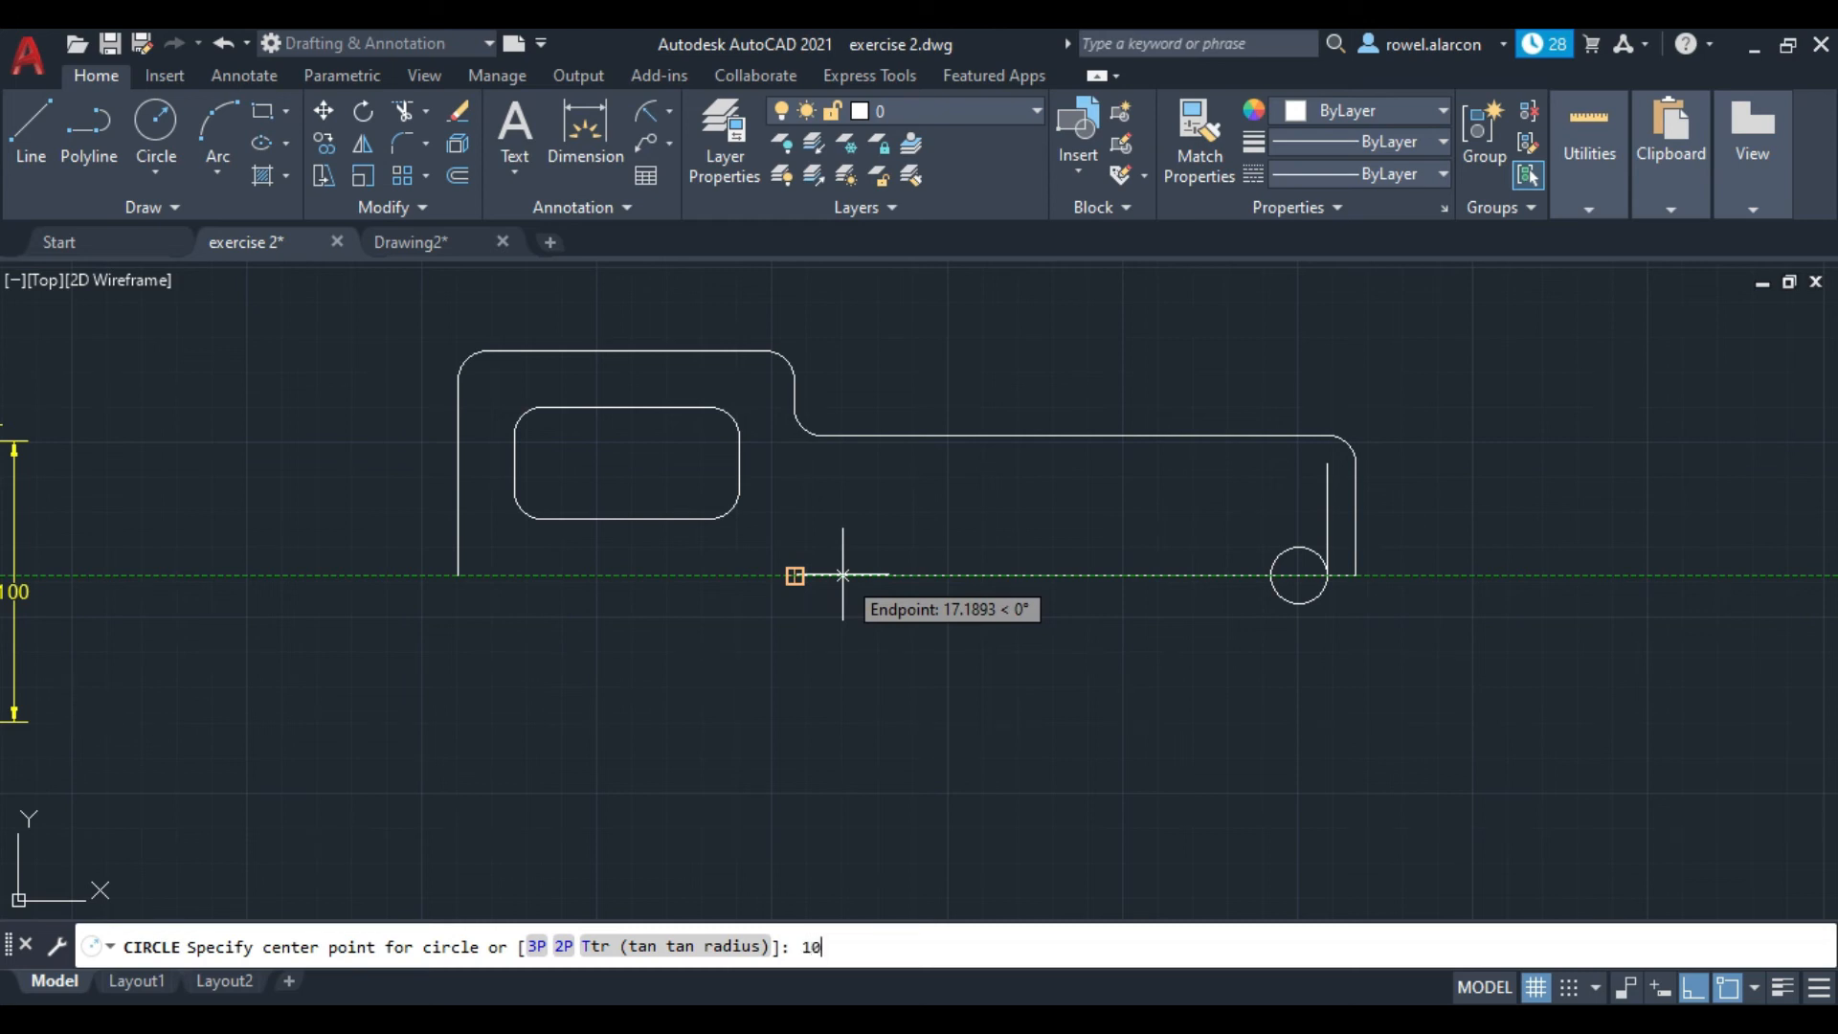
key(Return)
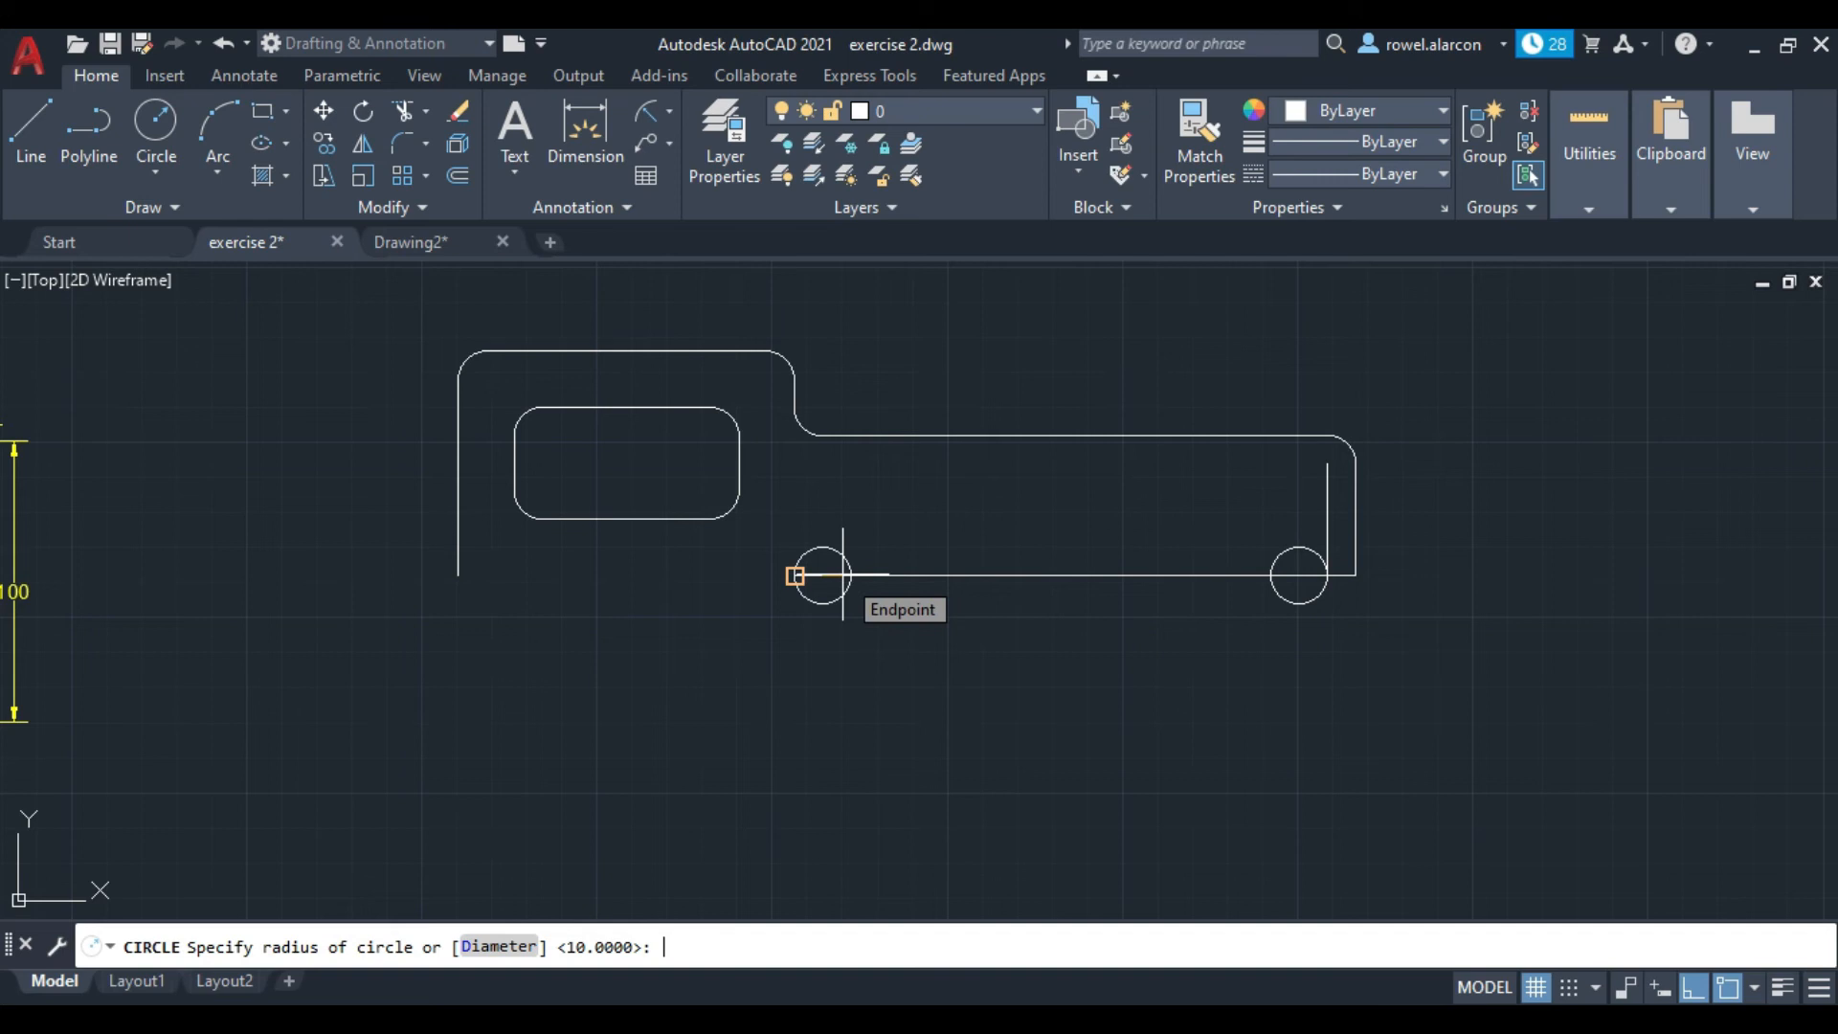
text(10)
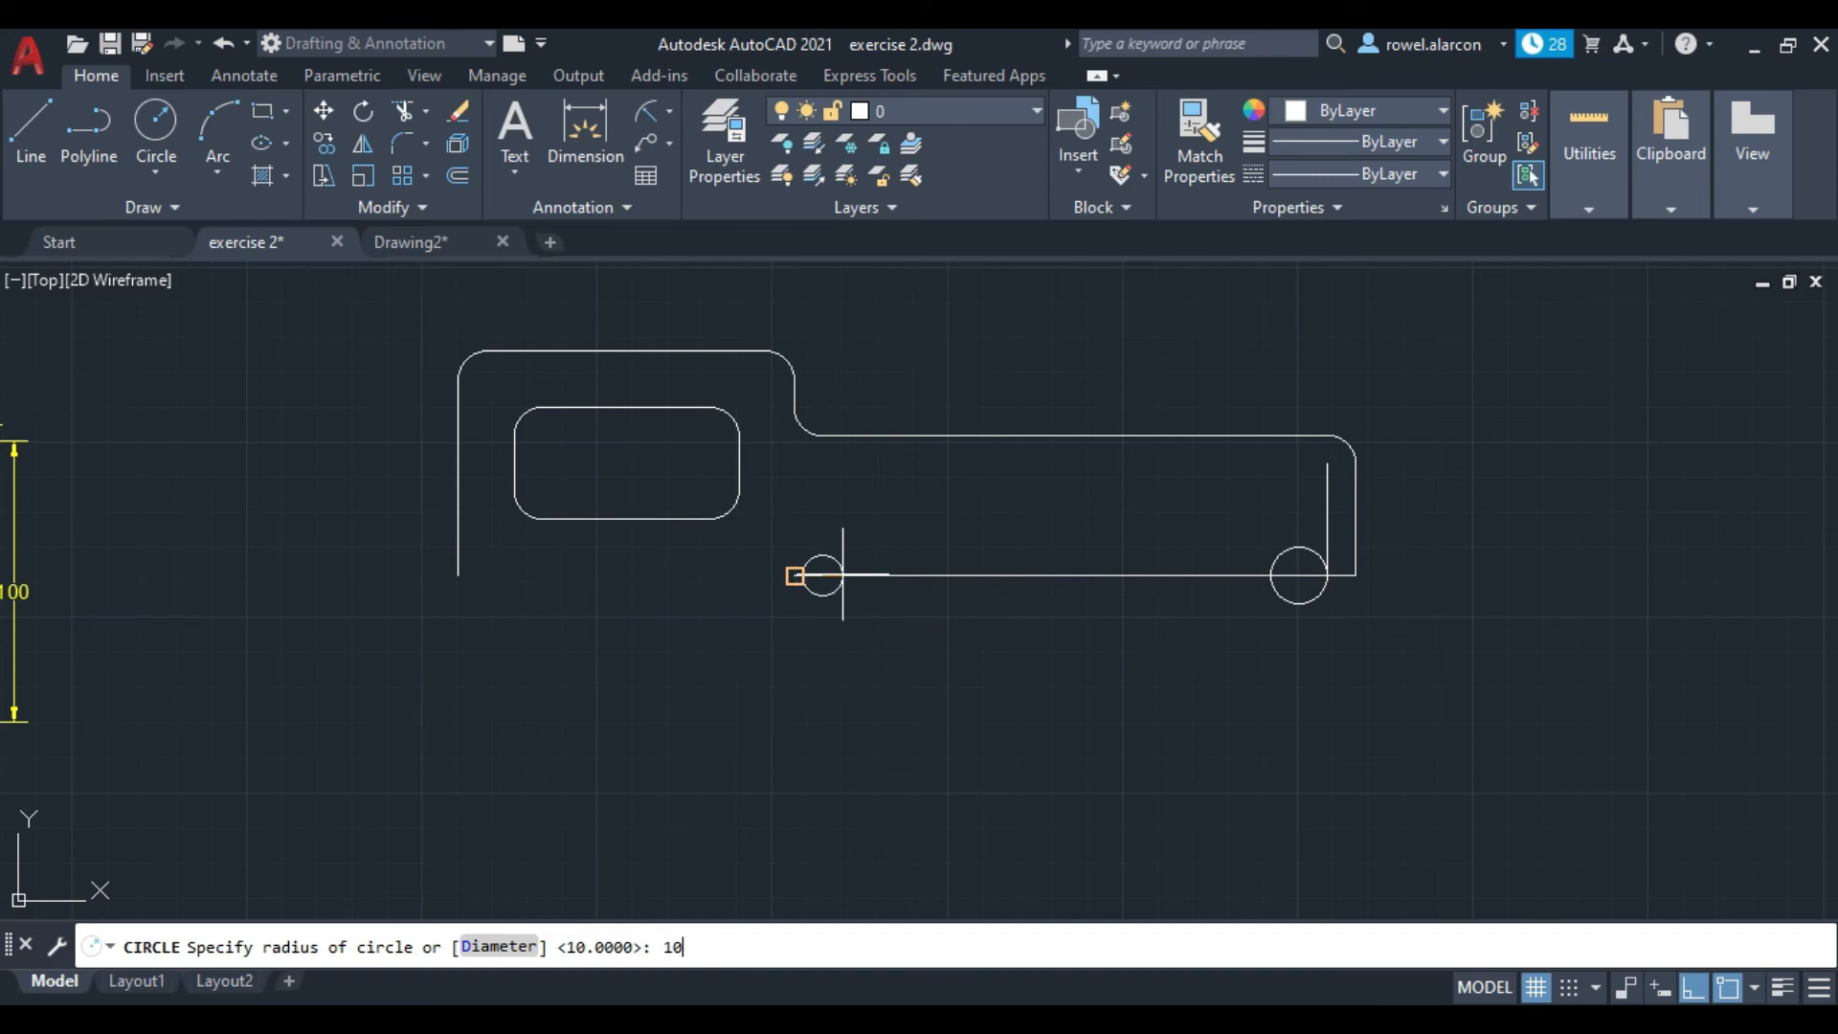
key(Return)
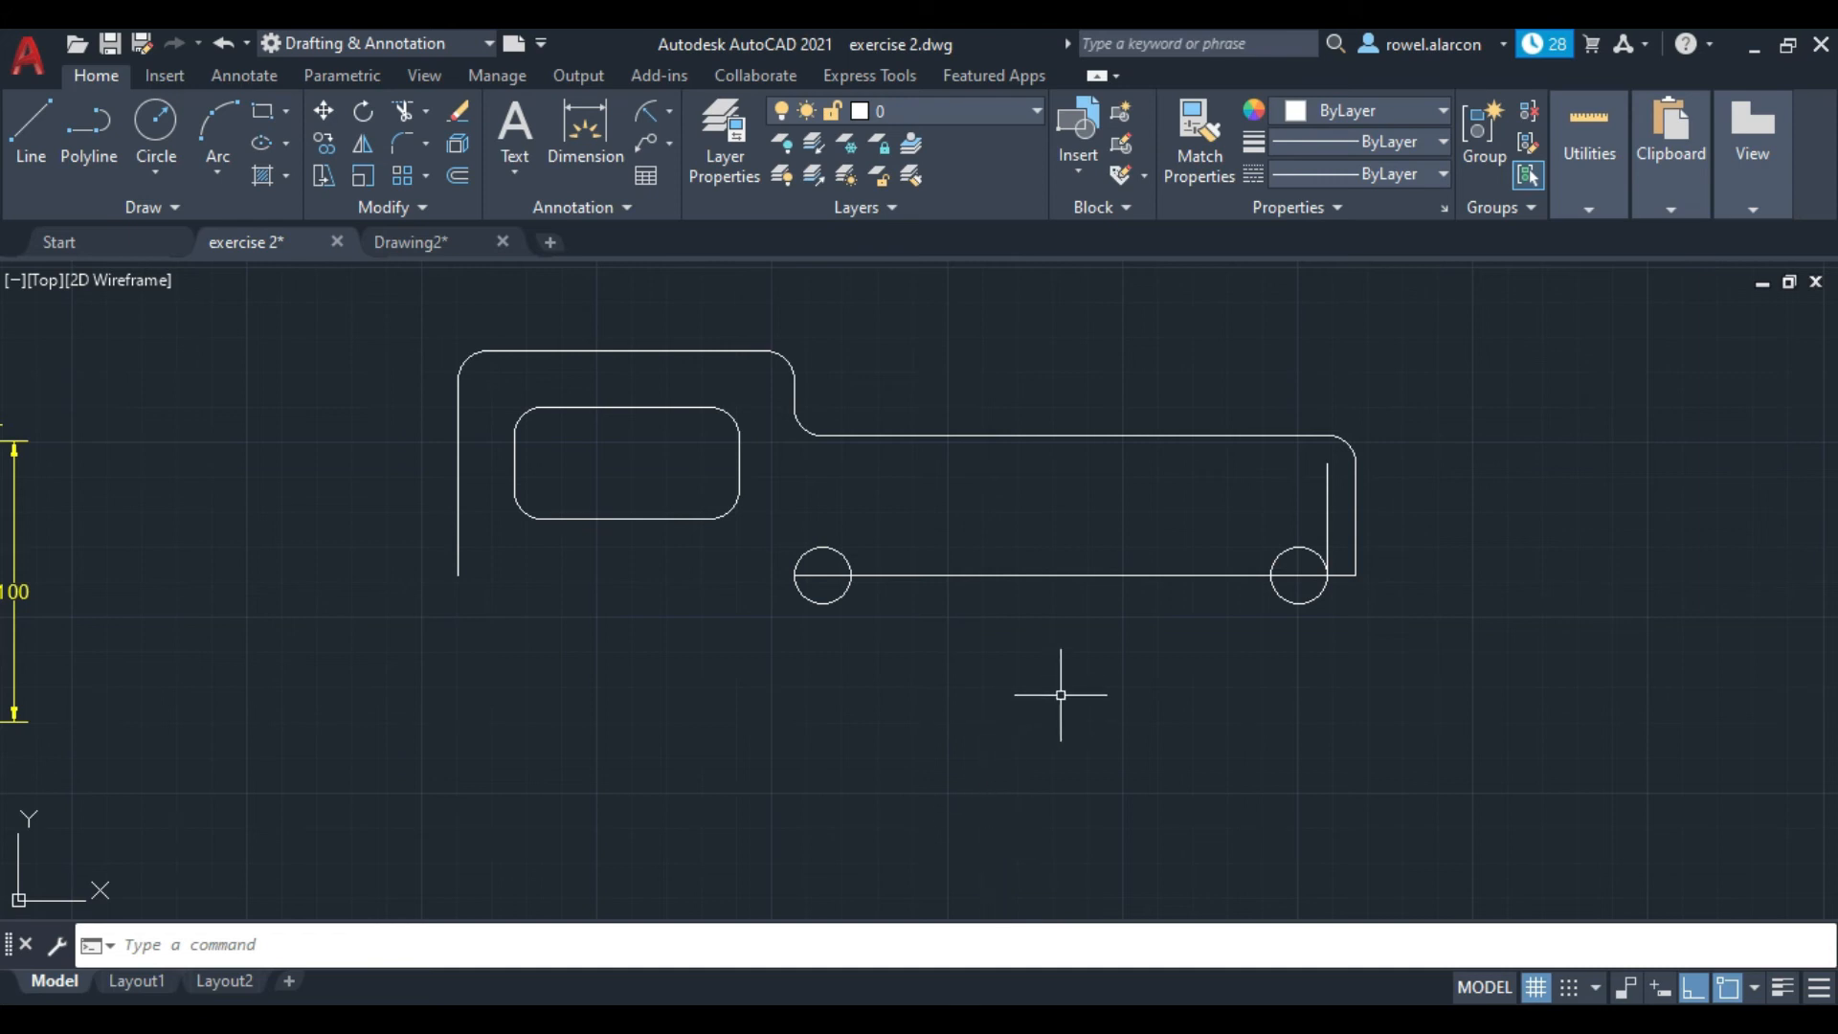
Step: Offset the horizontal centreline 10 upward to form the upper edge of the middle slot
text(o)
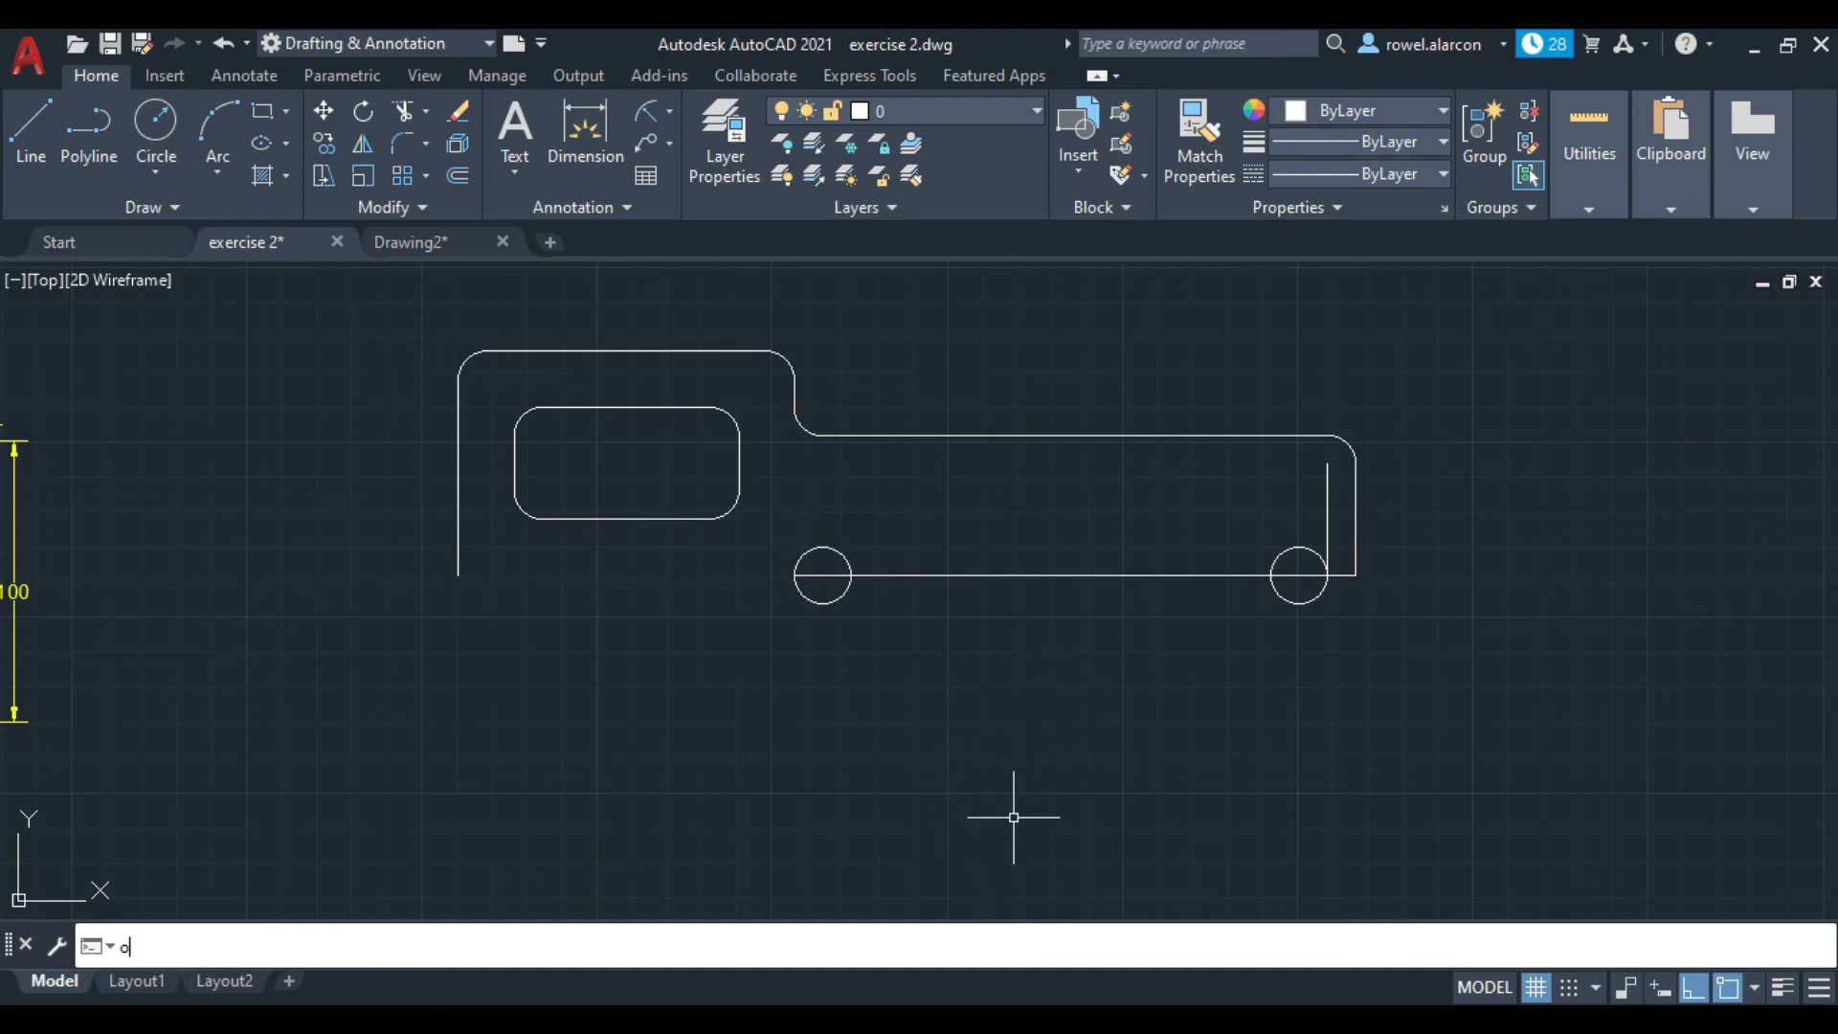
key(Return)
click(769, 941)
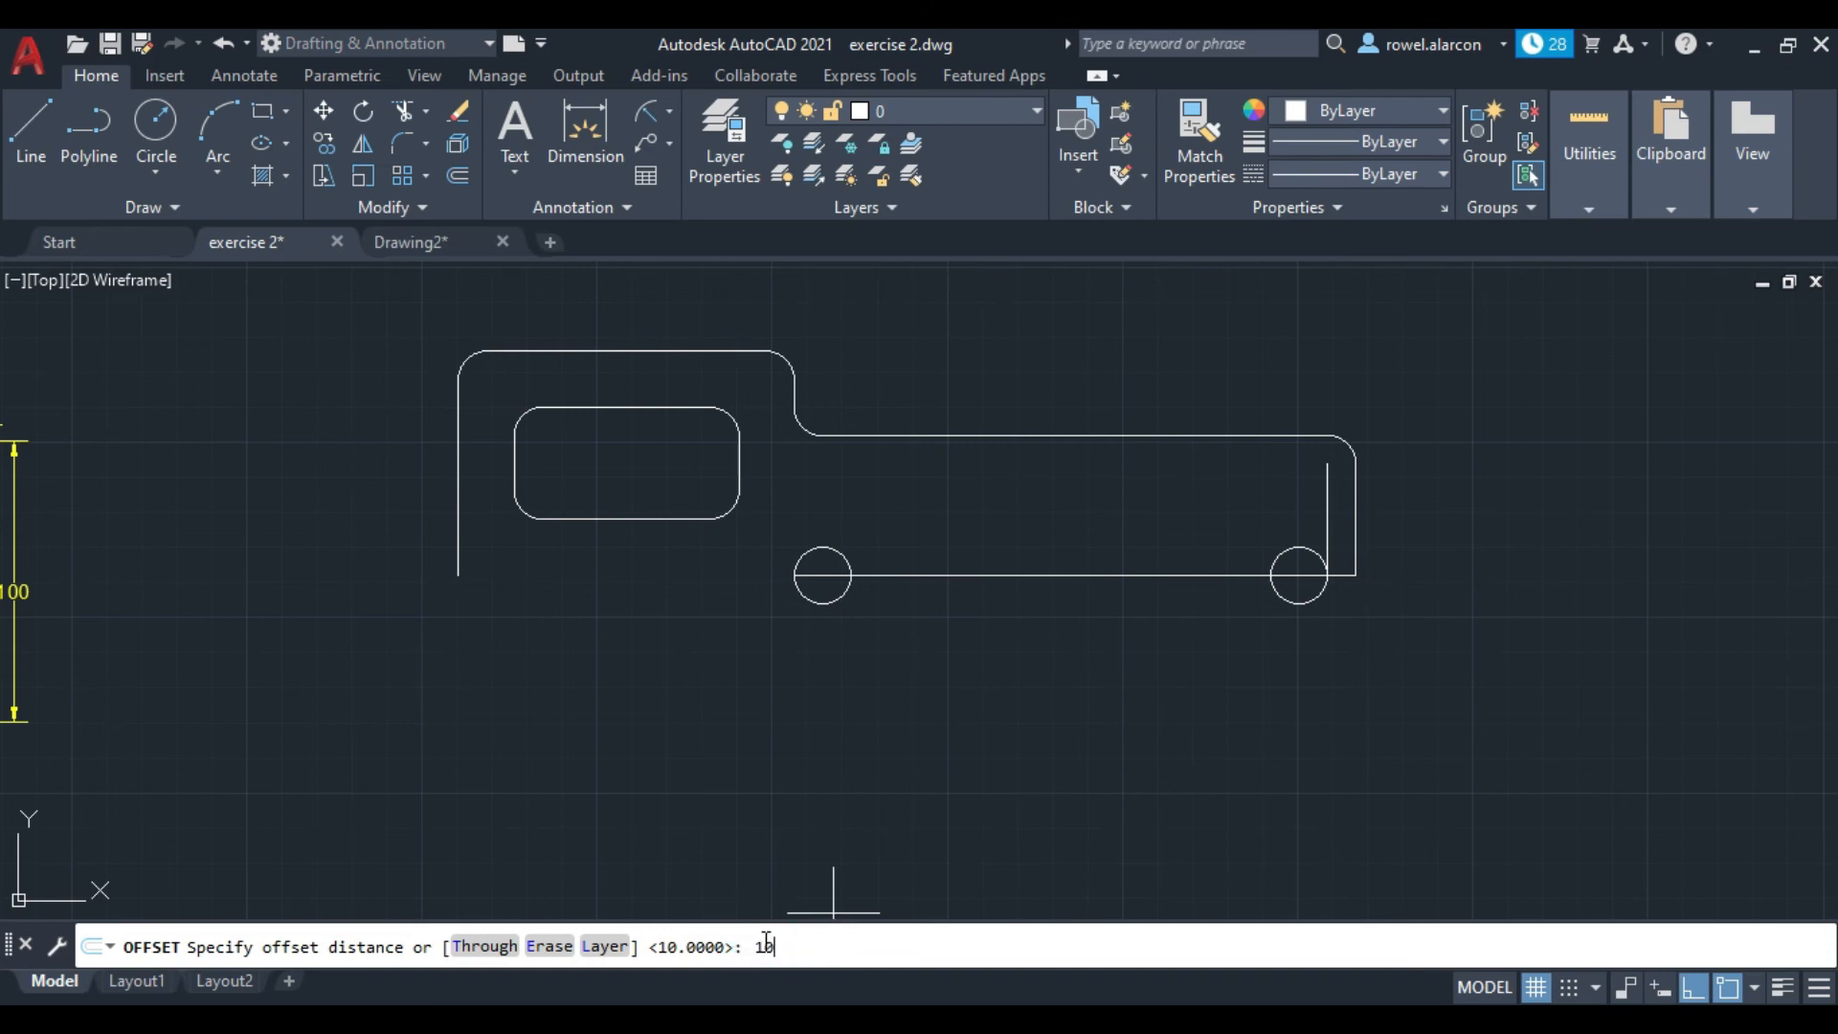
key(Return)
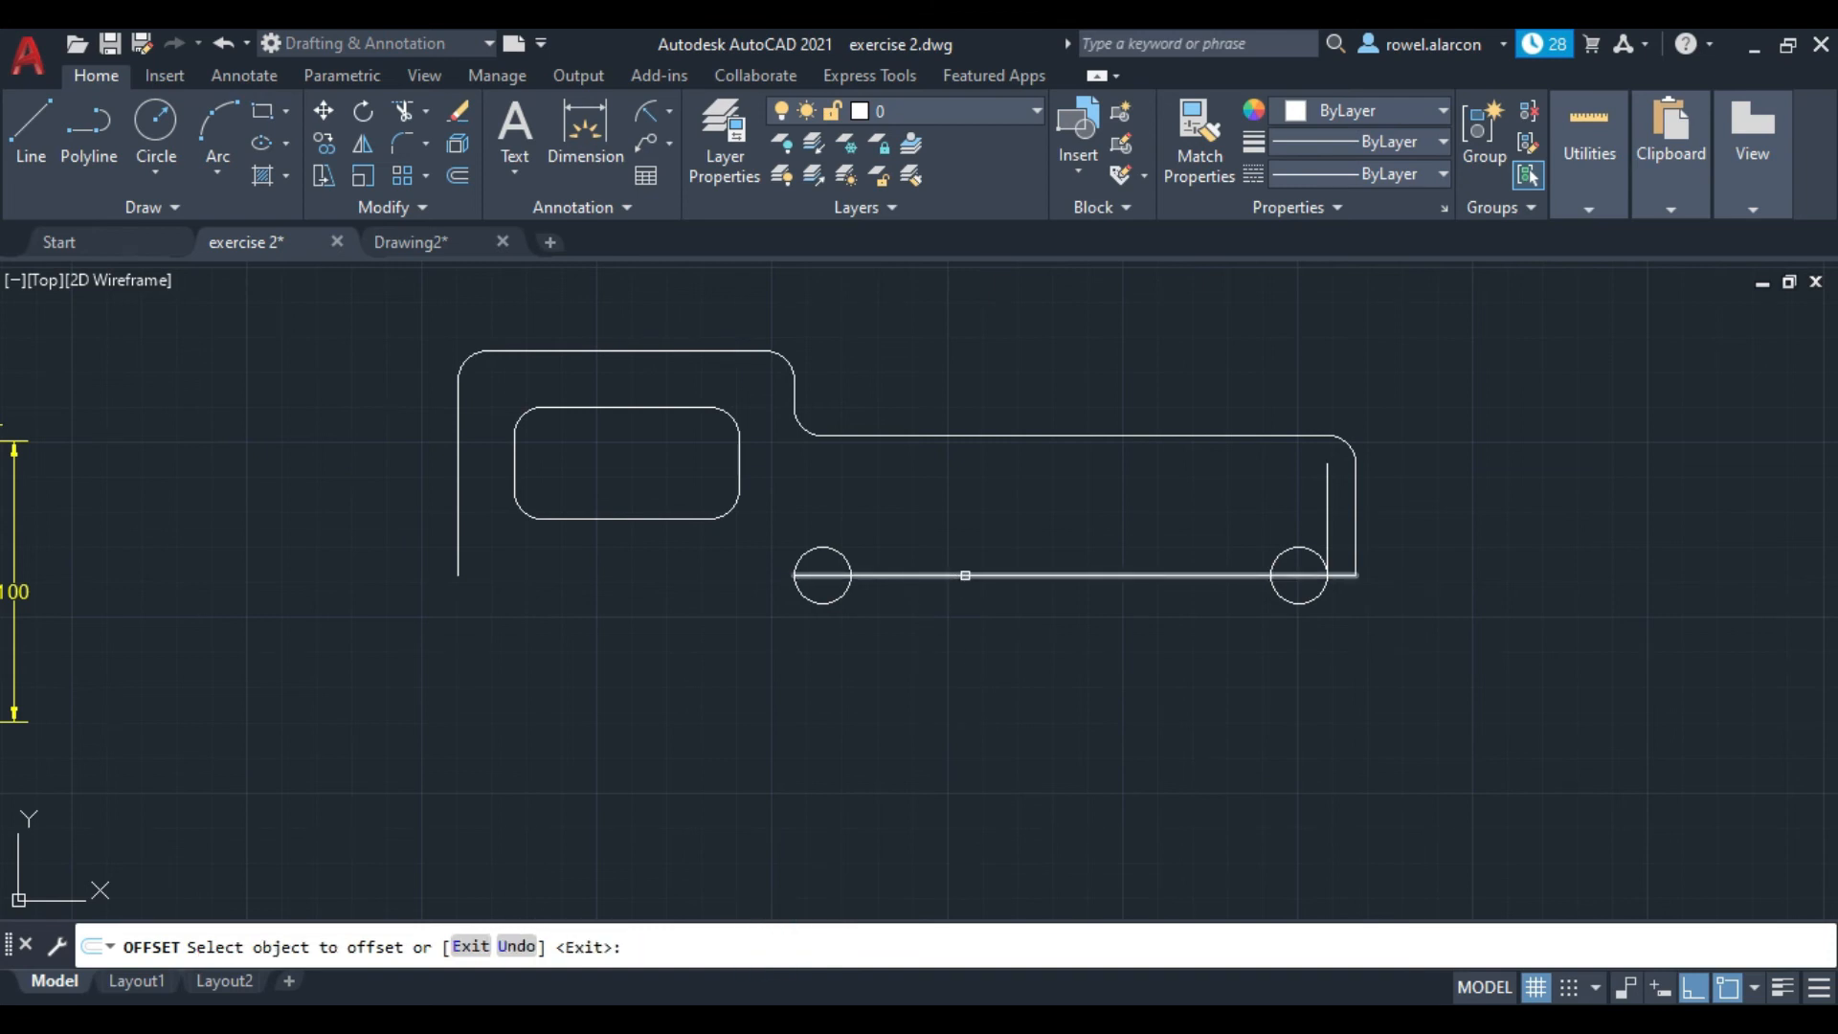
click(961, 575)
click(996, 495)
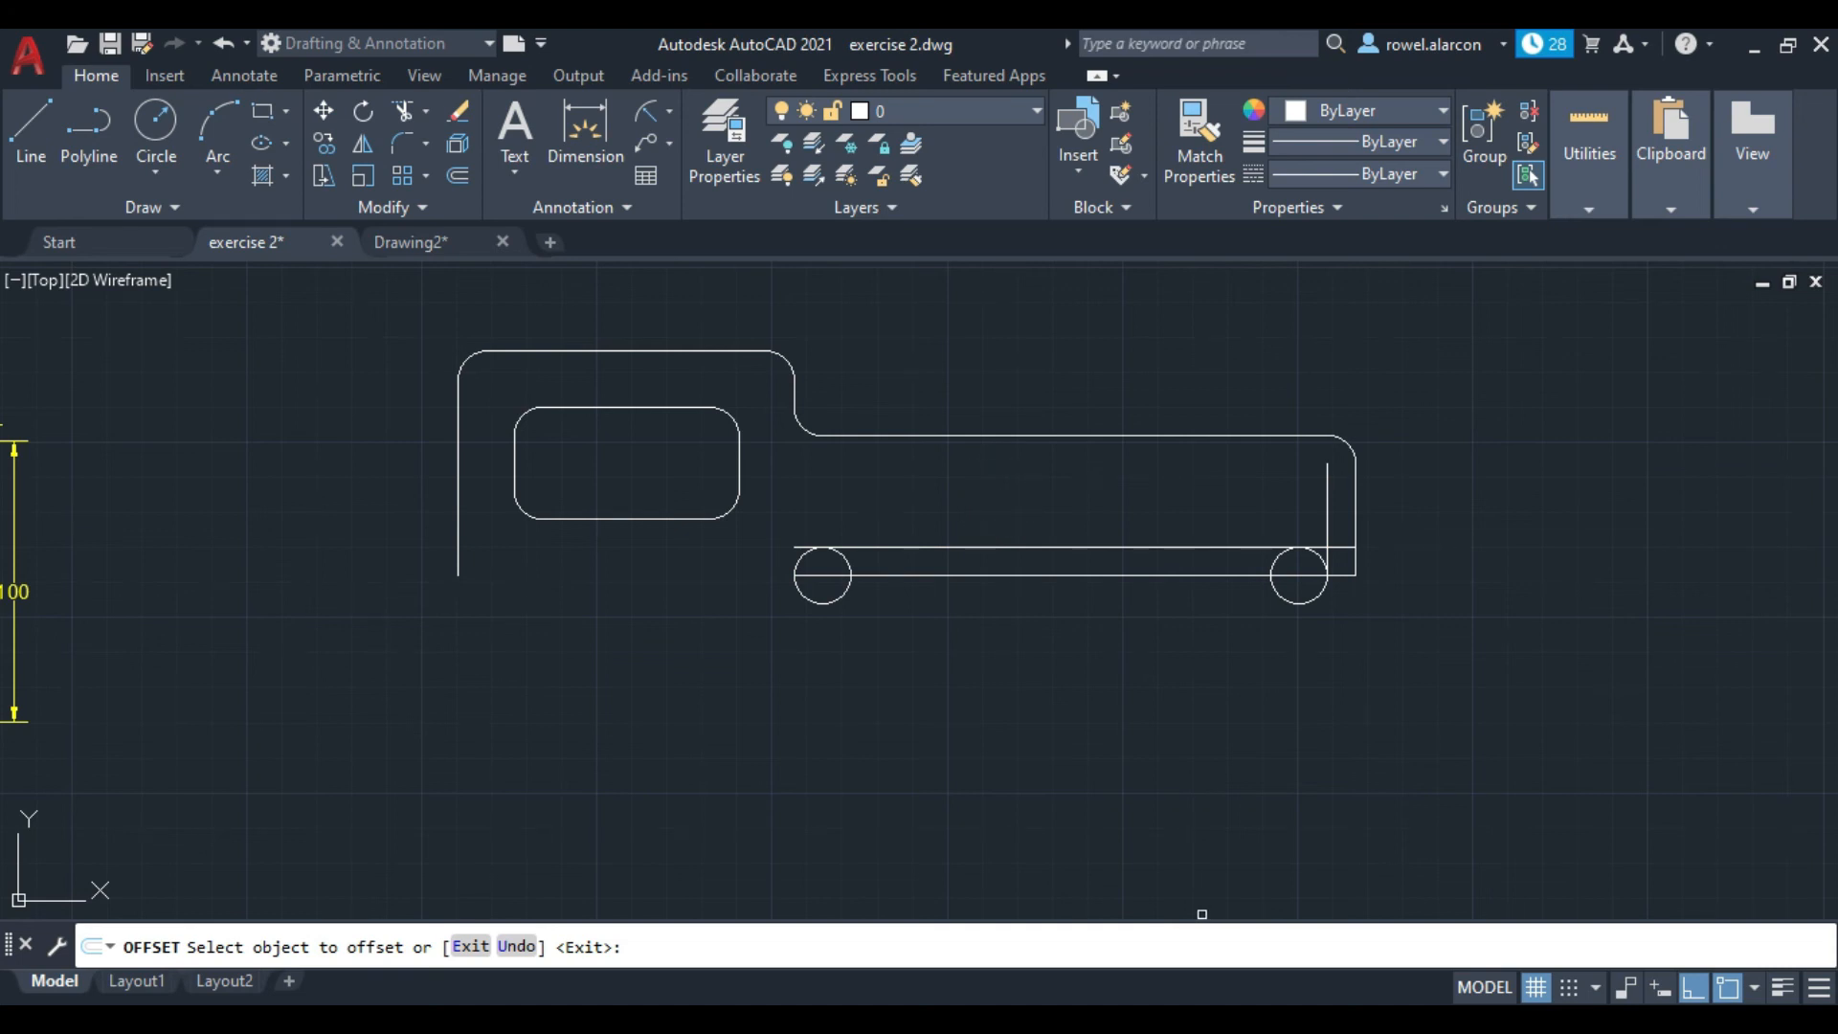
key(Return)
Step: Trim the inner upper arcs of both circles, the line ends beyond the slot's right end and the vertical guide line
text(tr)
key(Return)
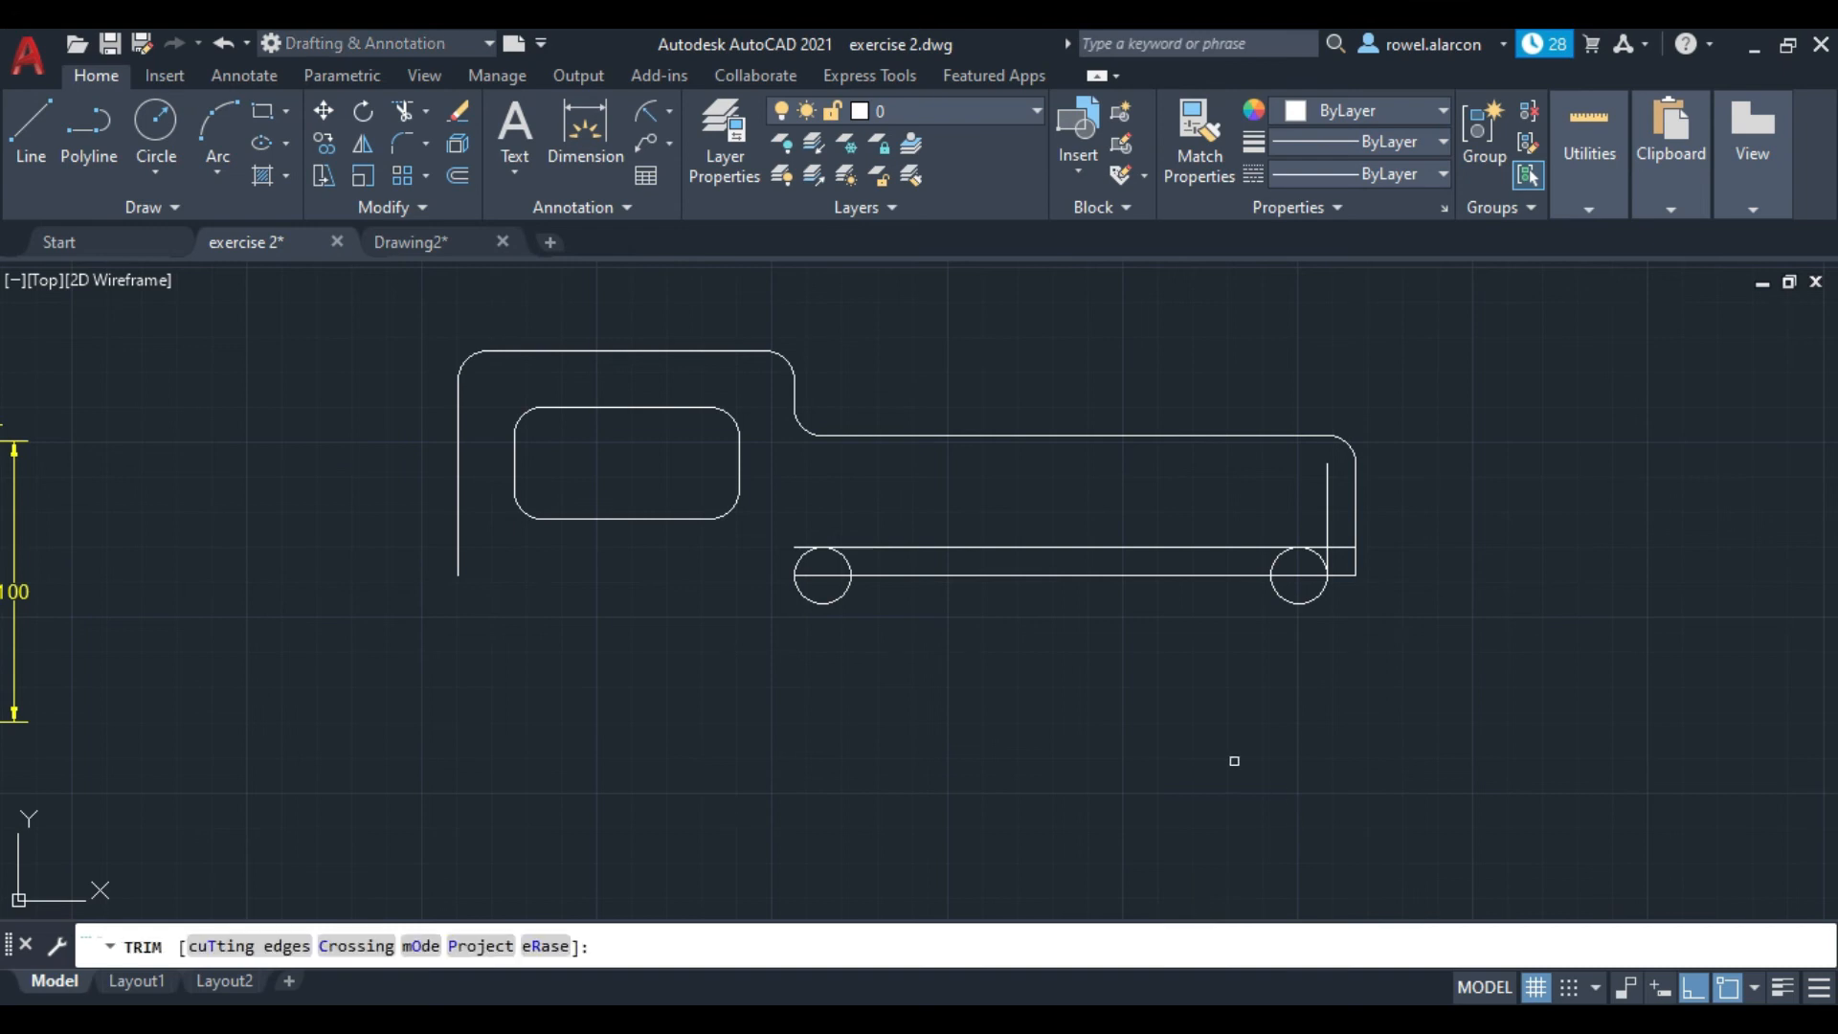
click(837, 557)
click(1280, 559)
click(1340, 567)
click(1342, 544)
click(1328, 508)
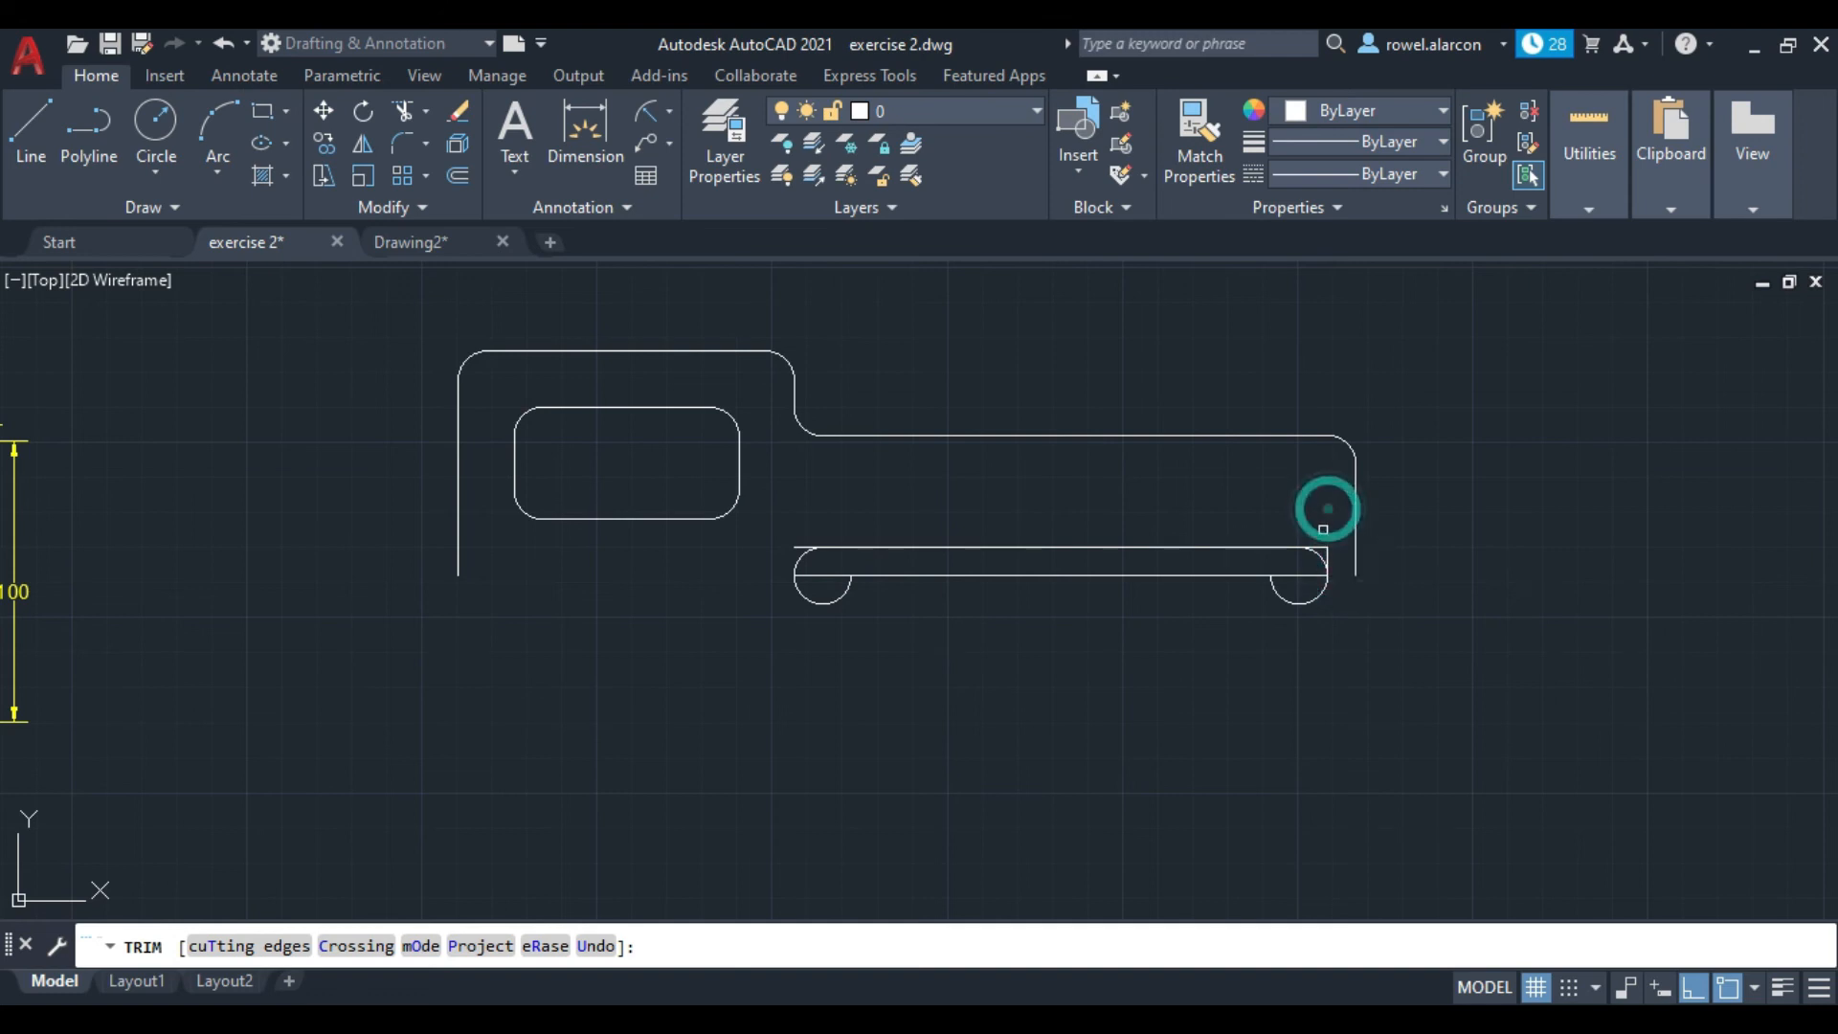
click(1324, 543)
click(1327, 553)
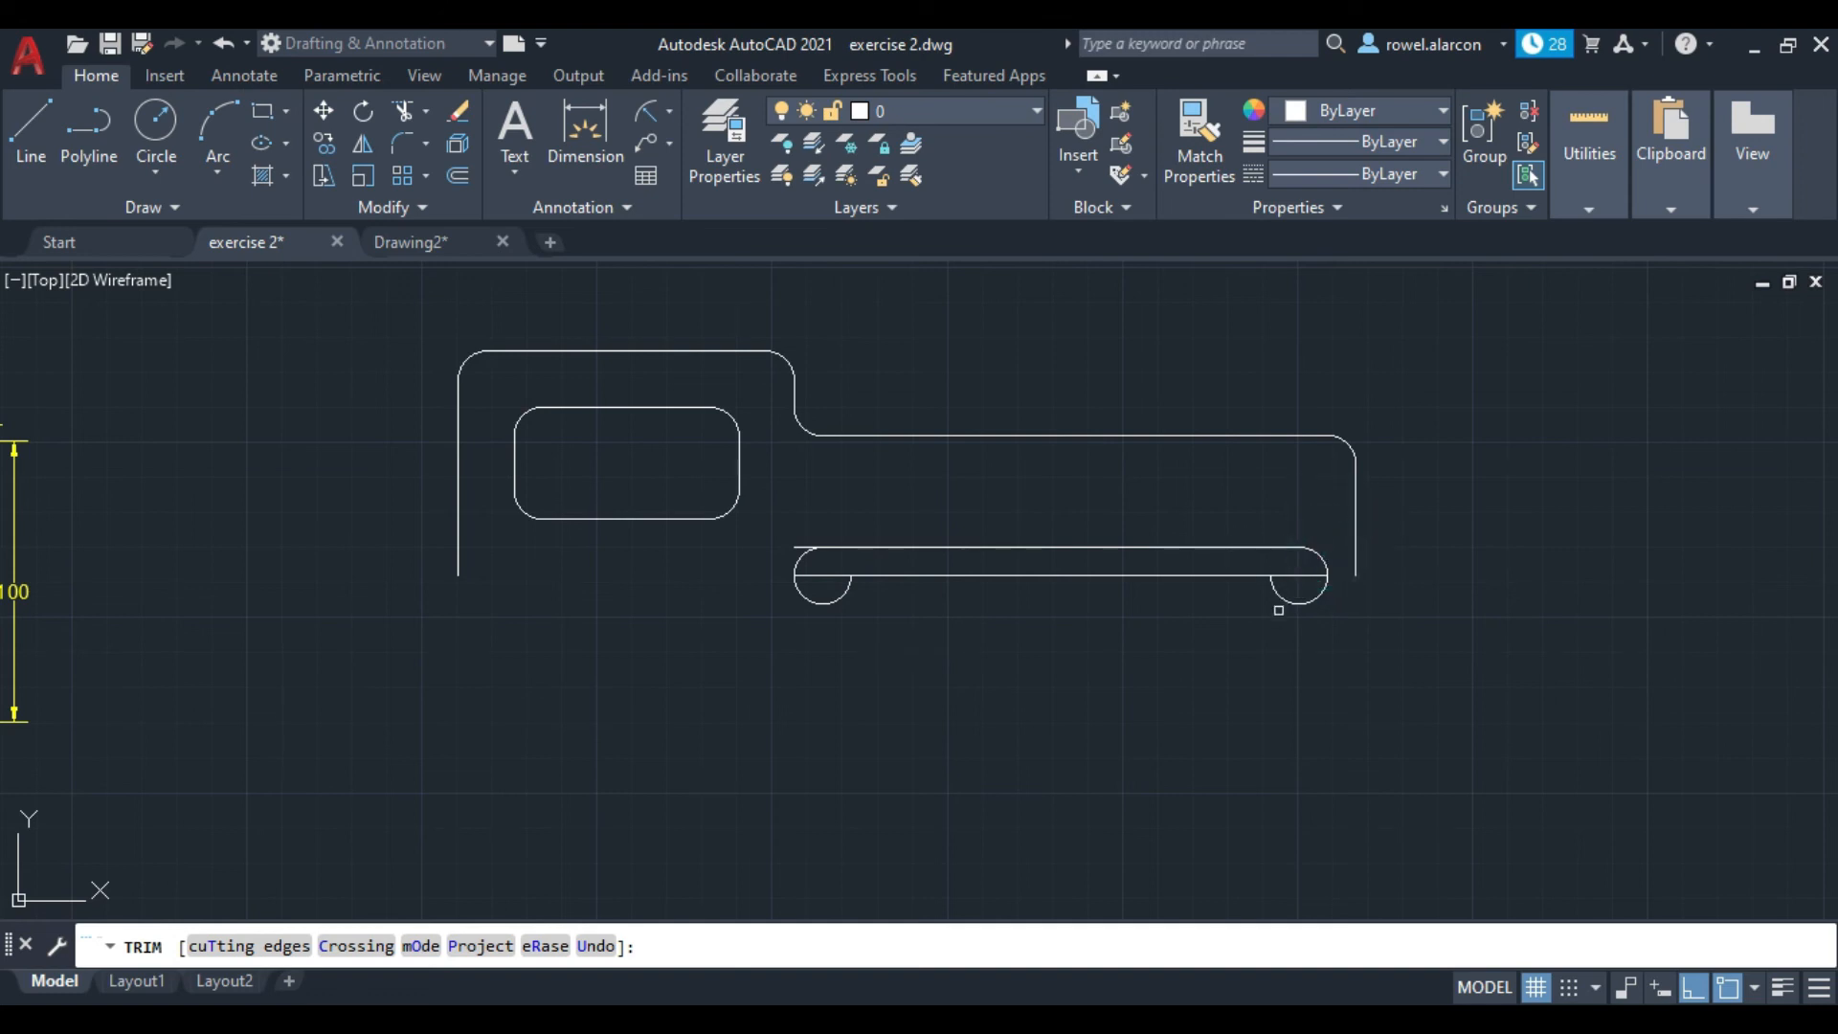
Step: Trim the circles' lower halves, the centreline and the stub at the slot's upper-left end, leaving only the half-slot outline
click(1284, 599)
click(829, 598)
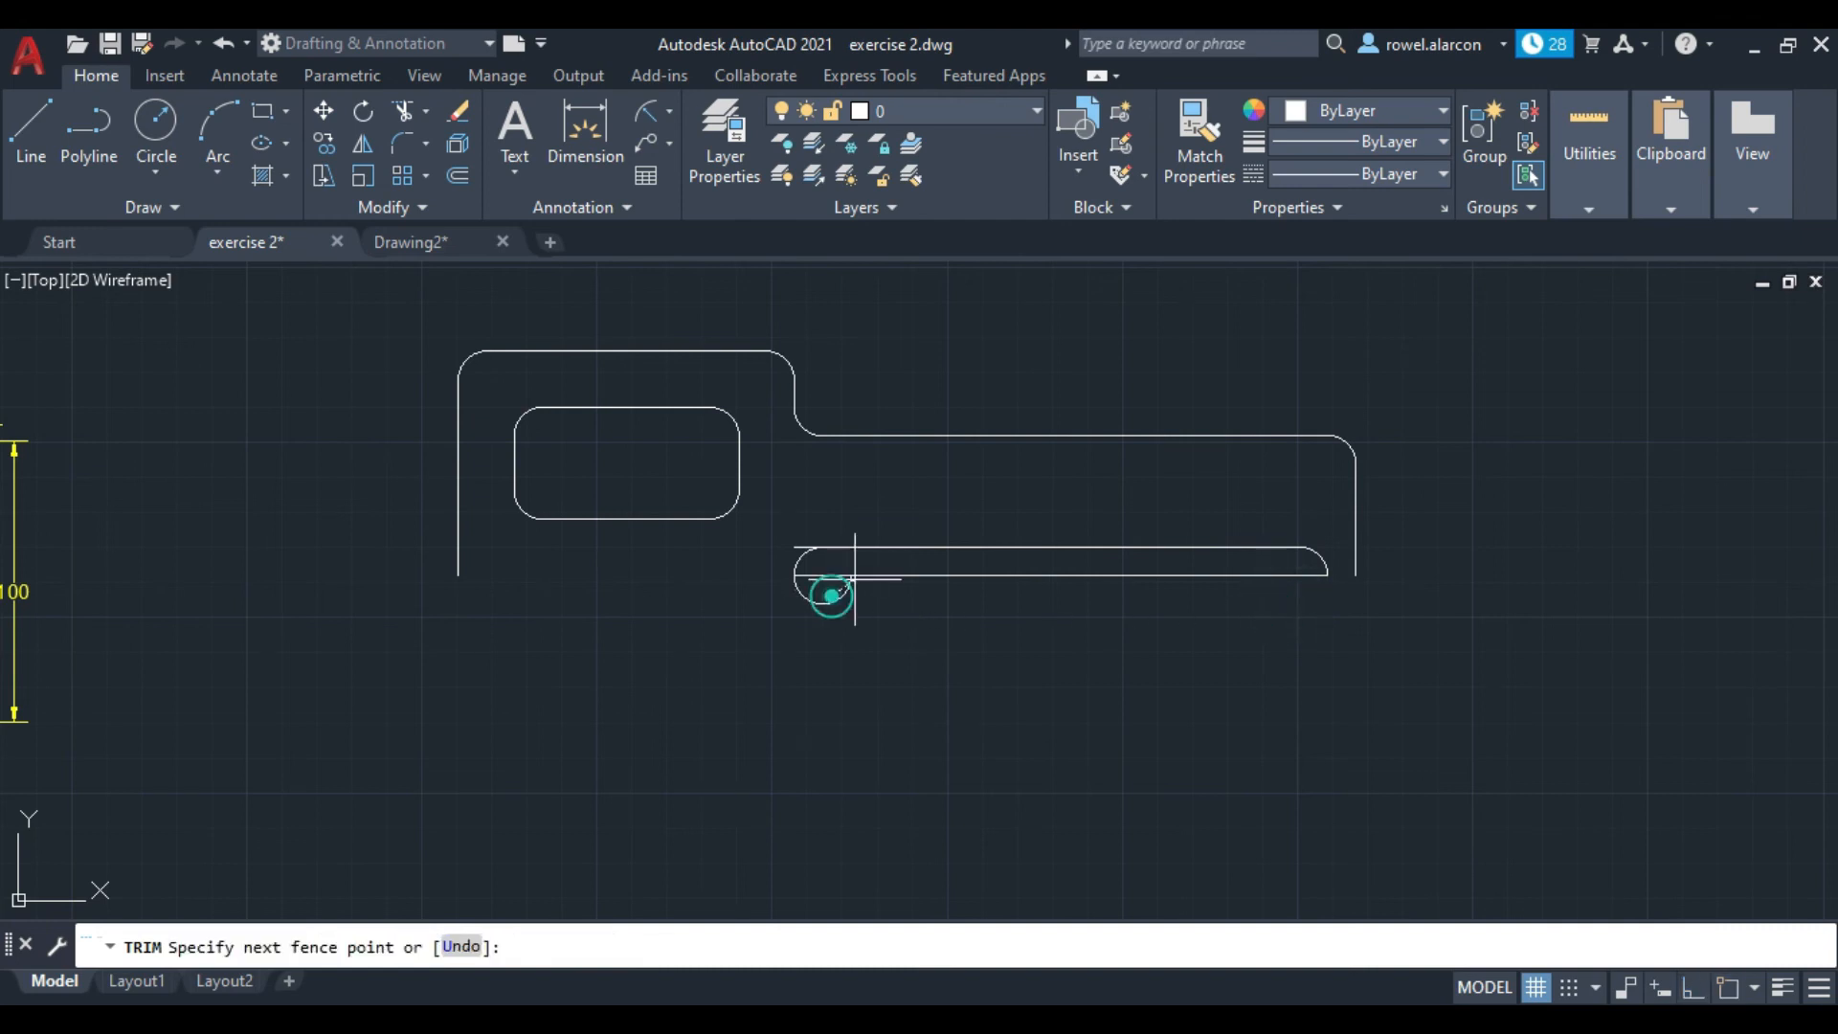
click(859, 573)
click(803, 547)
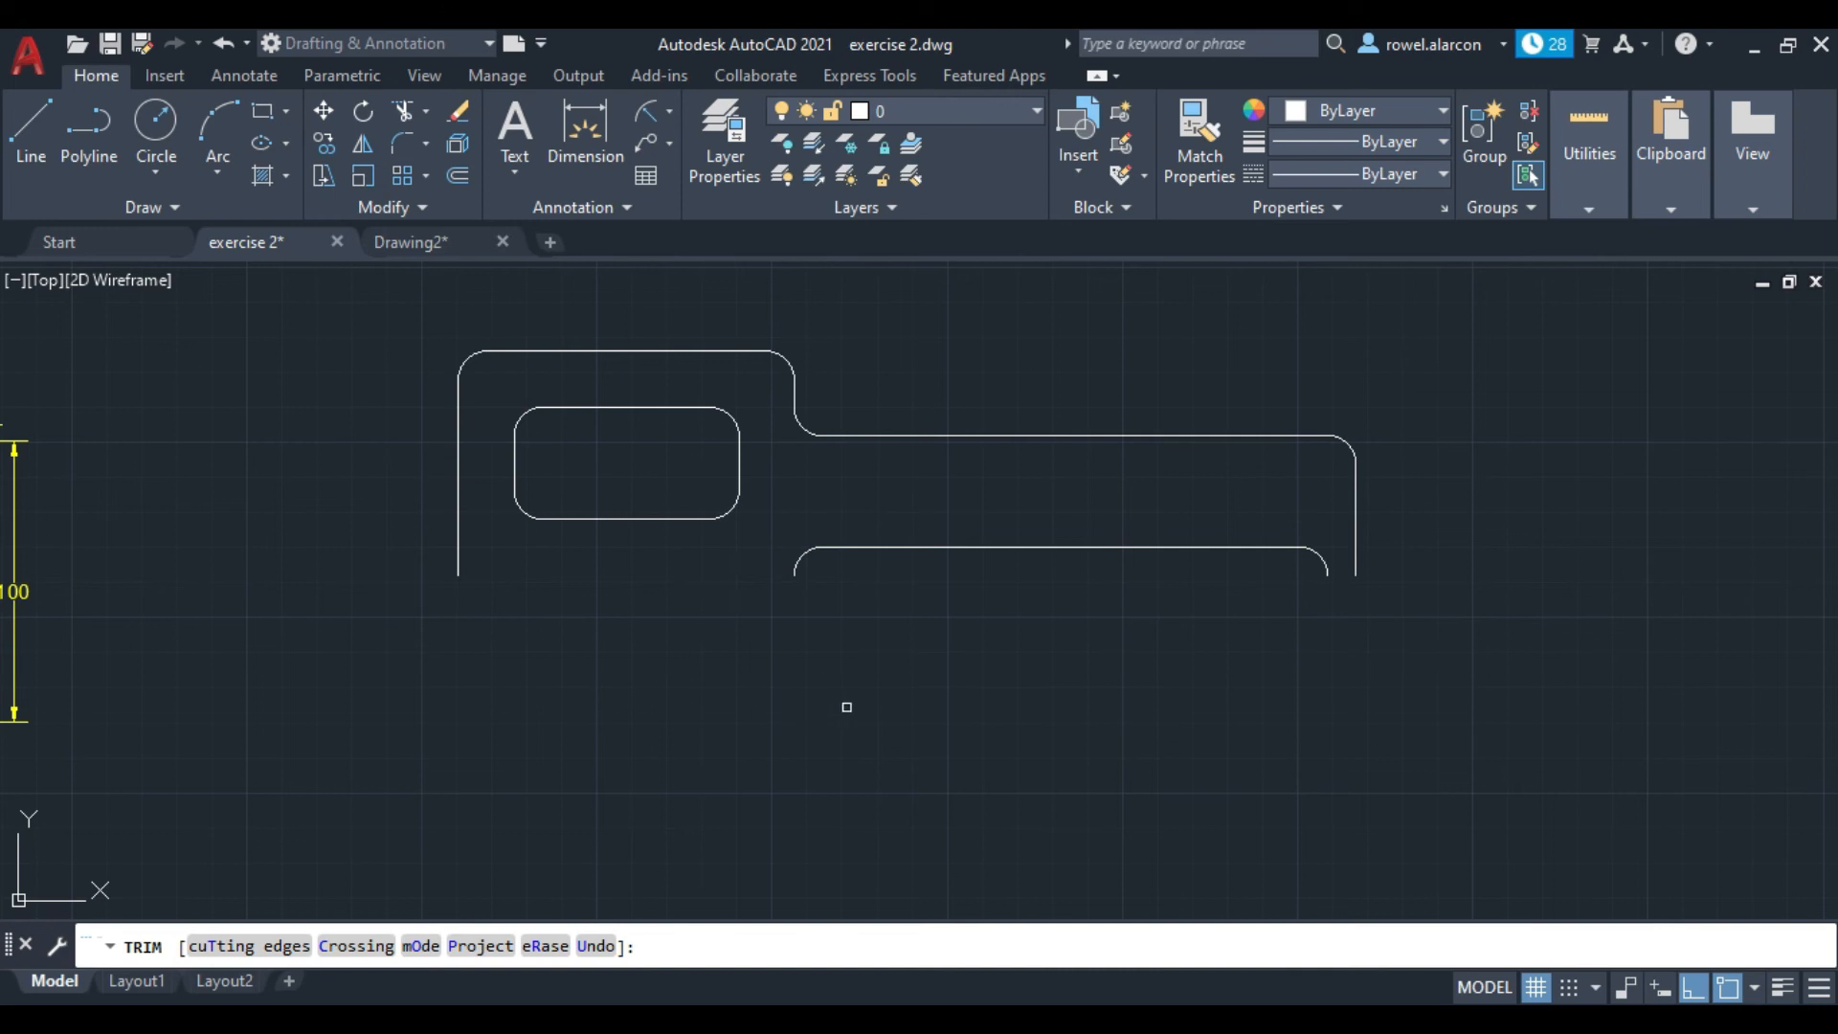
key(Escape)
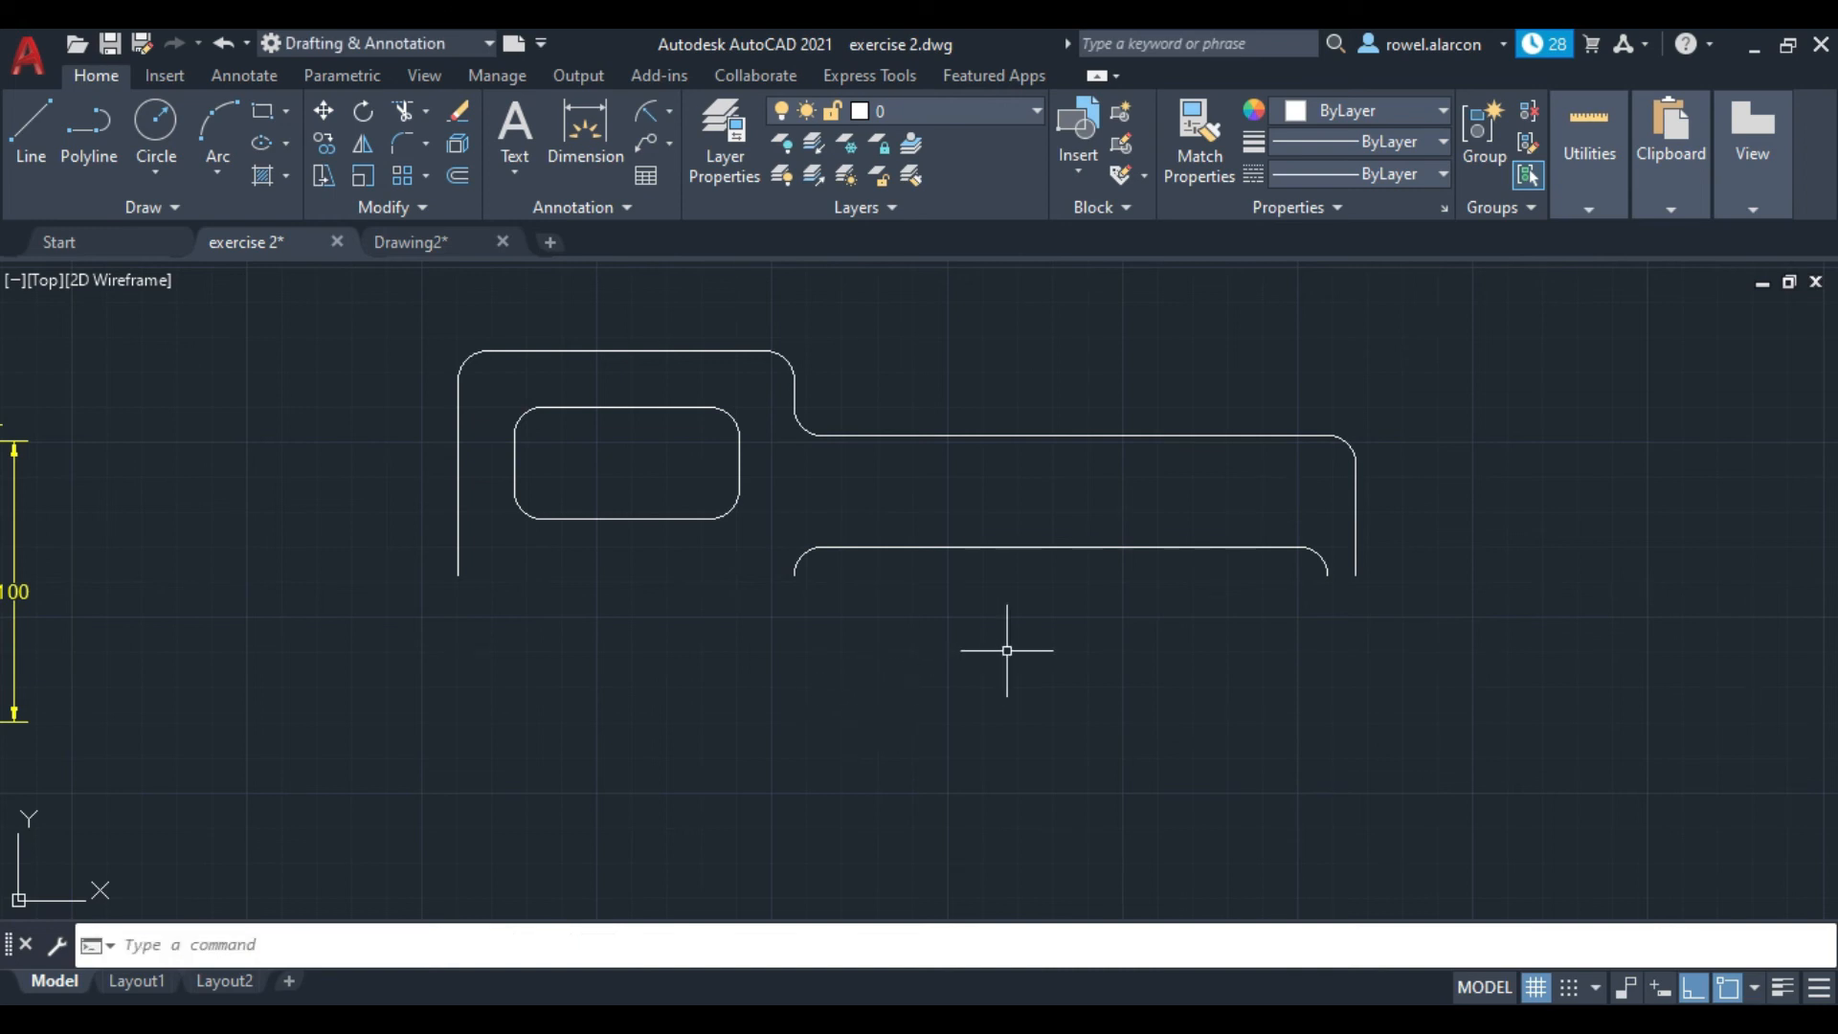
Step: Offset the upper edge of the middle half-slot 10 upward
text(o)
key(Return)
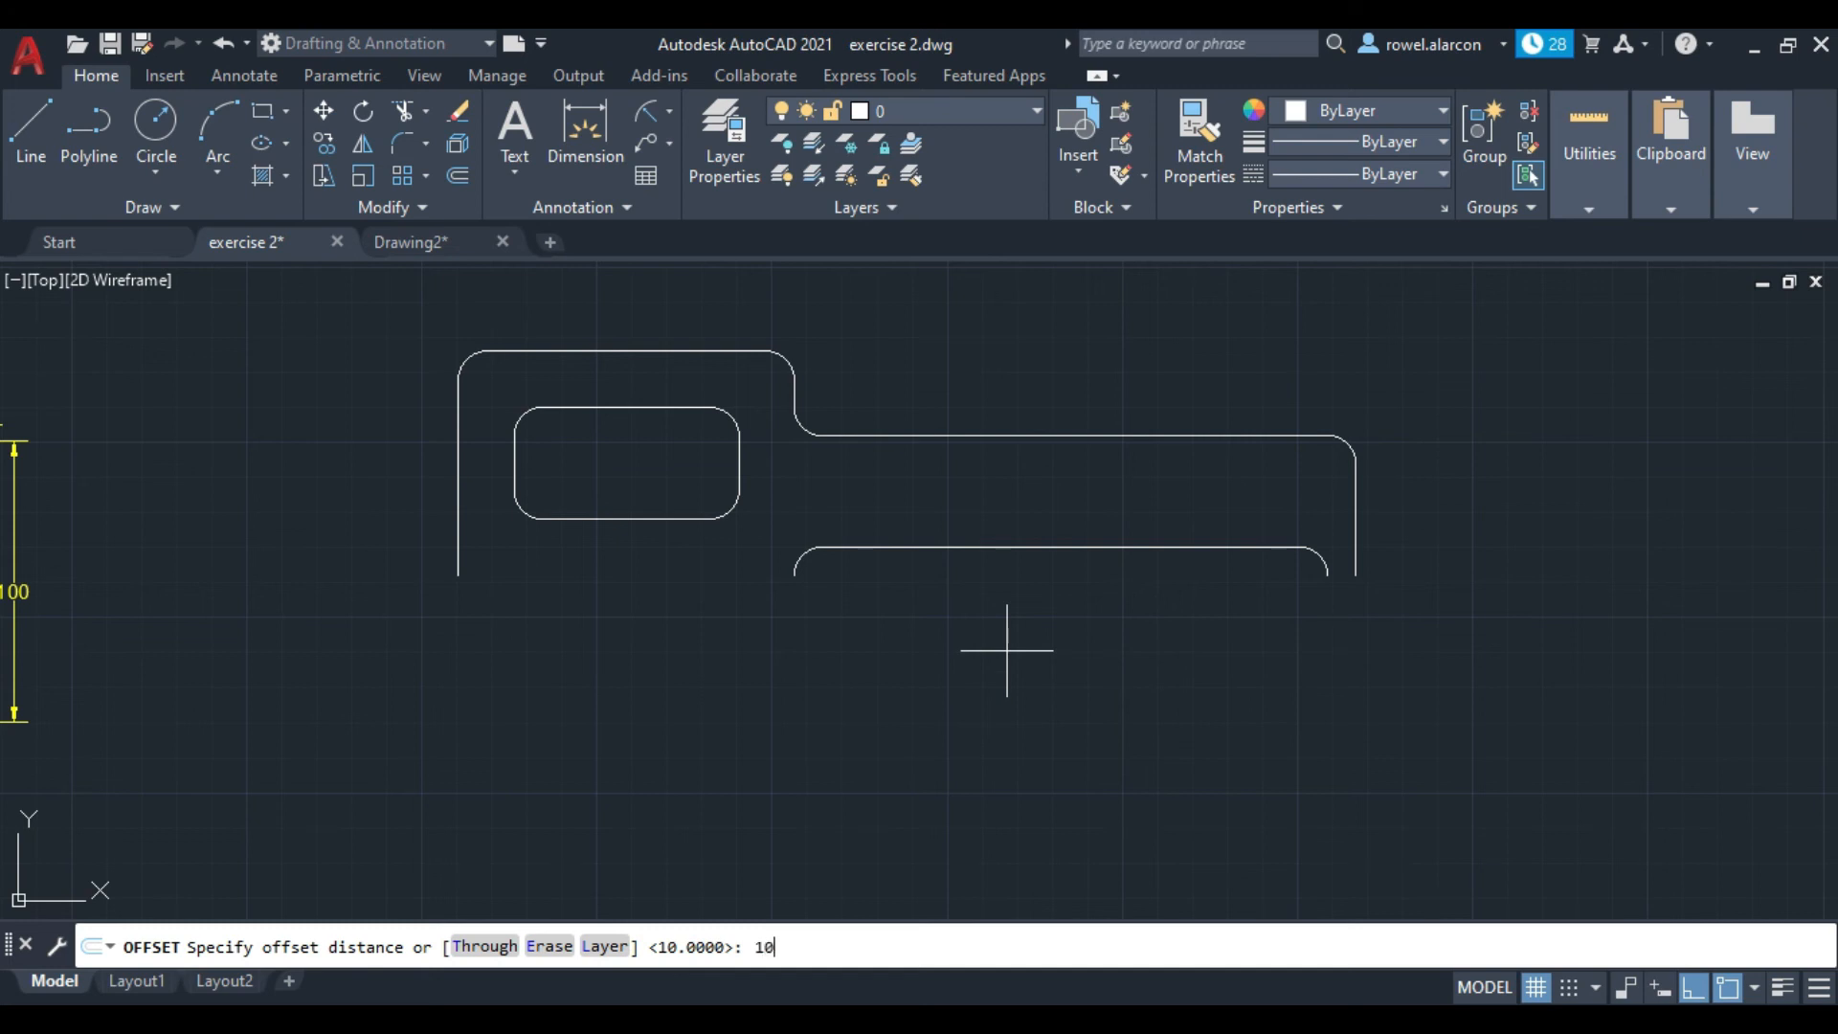
text(10)
key(Return)
click(1052, 548)
click(1060, 503)
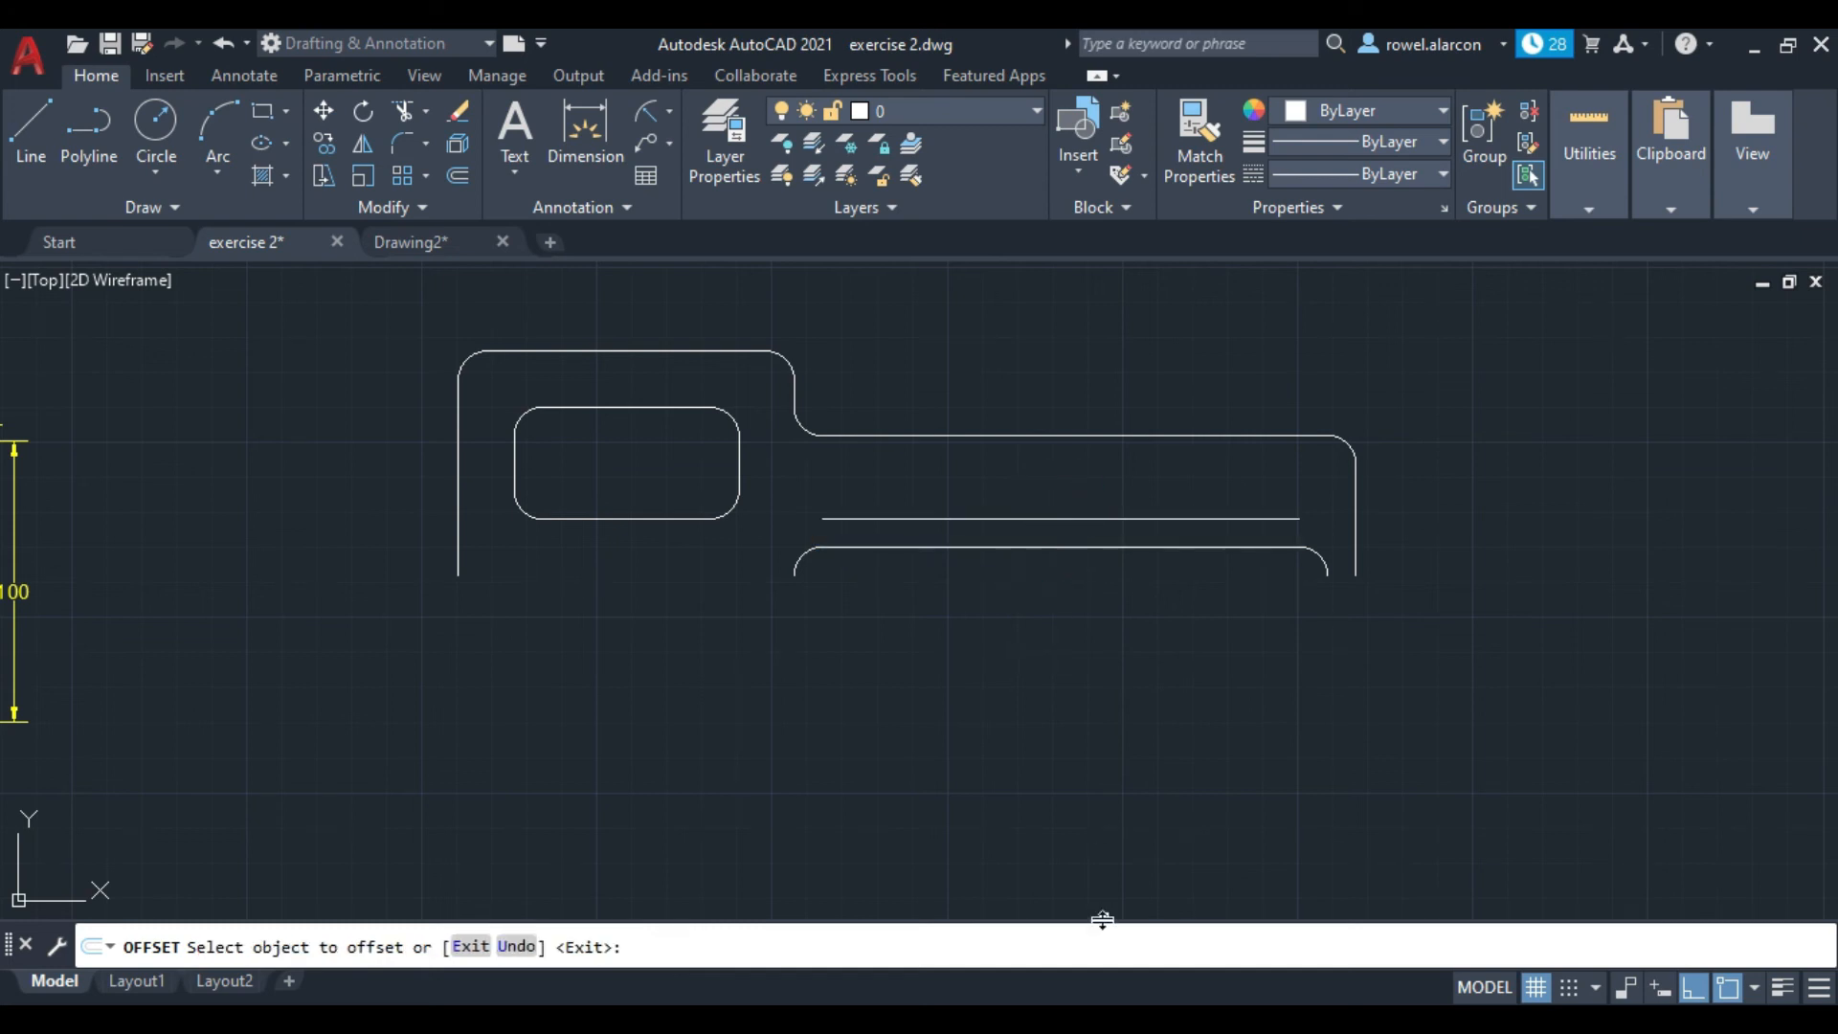
key(Return)
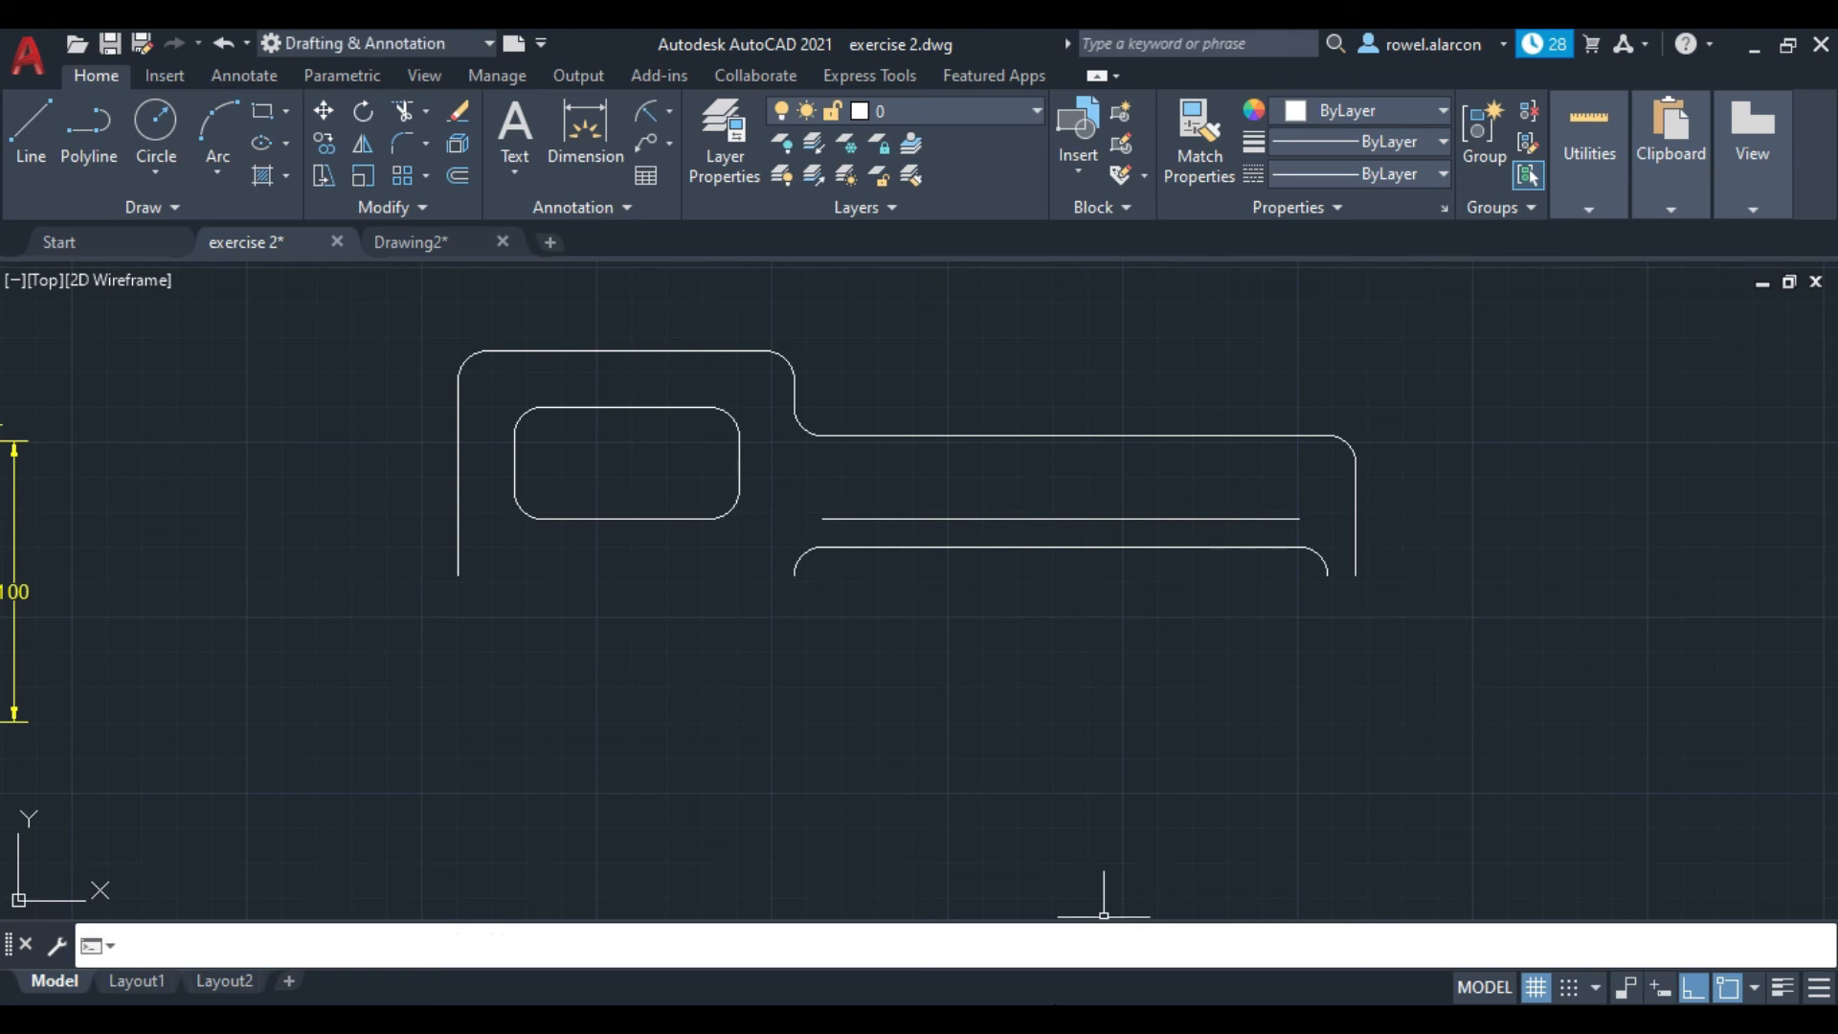
Step: Offset the line just above the middle half-slot 20 upward to form the upper slot's top edge
key(Return)
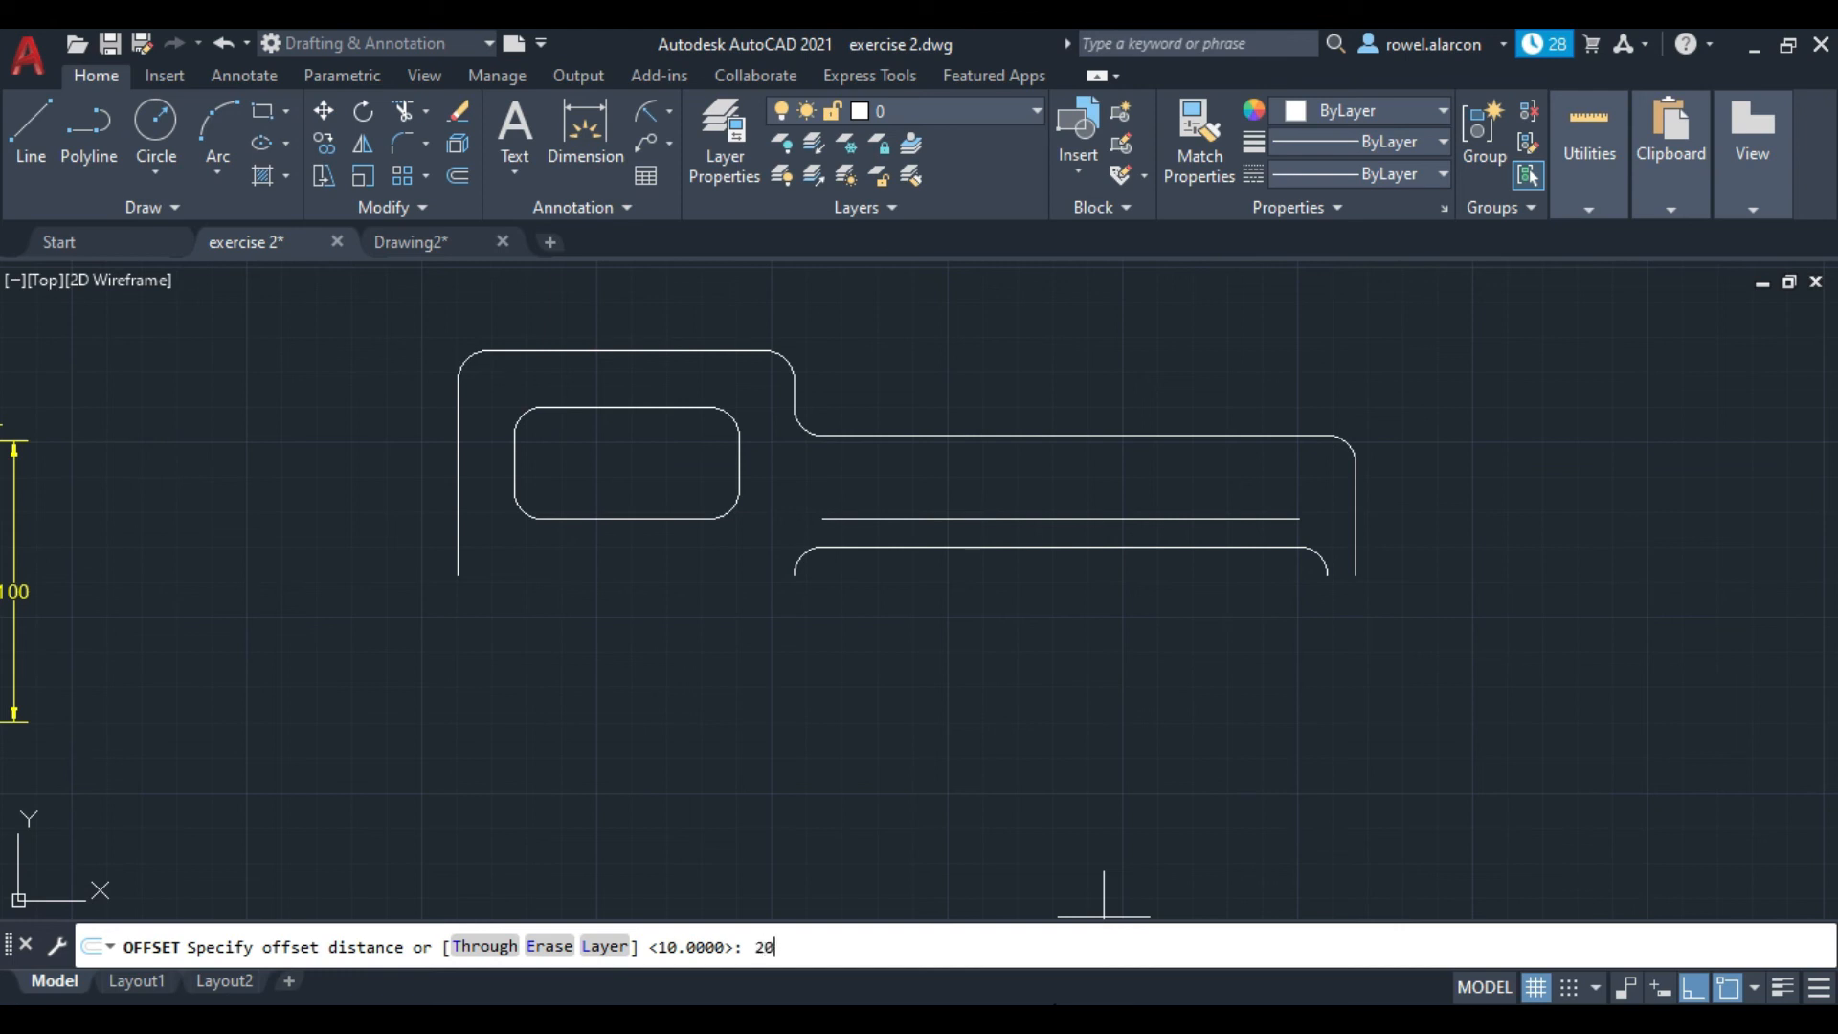
text(20)
key(Return)
click(1205, 519)
click(1221, 455)
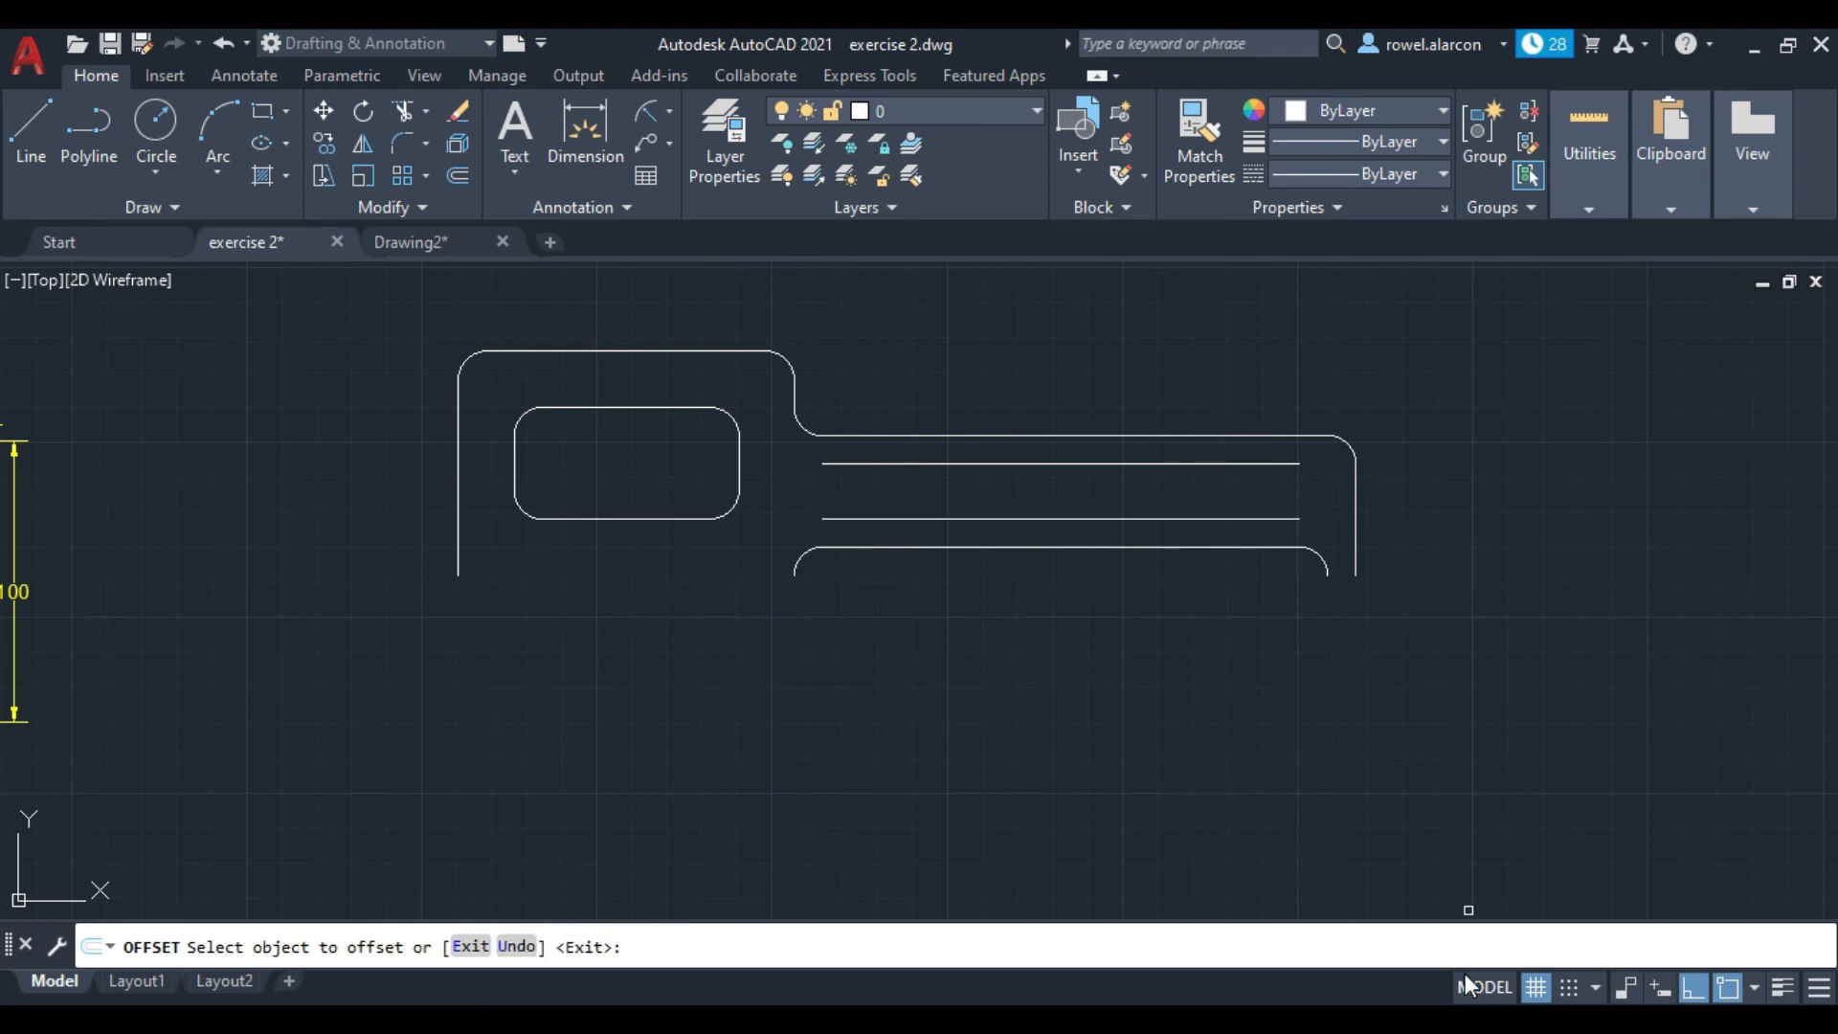
key(Return)
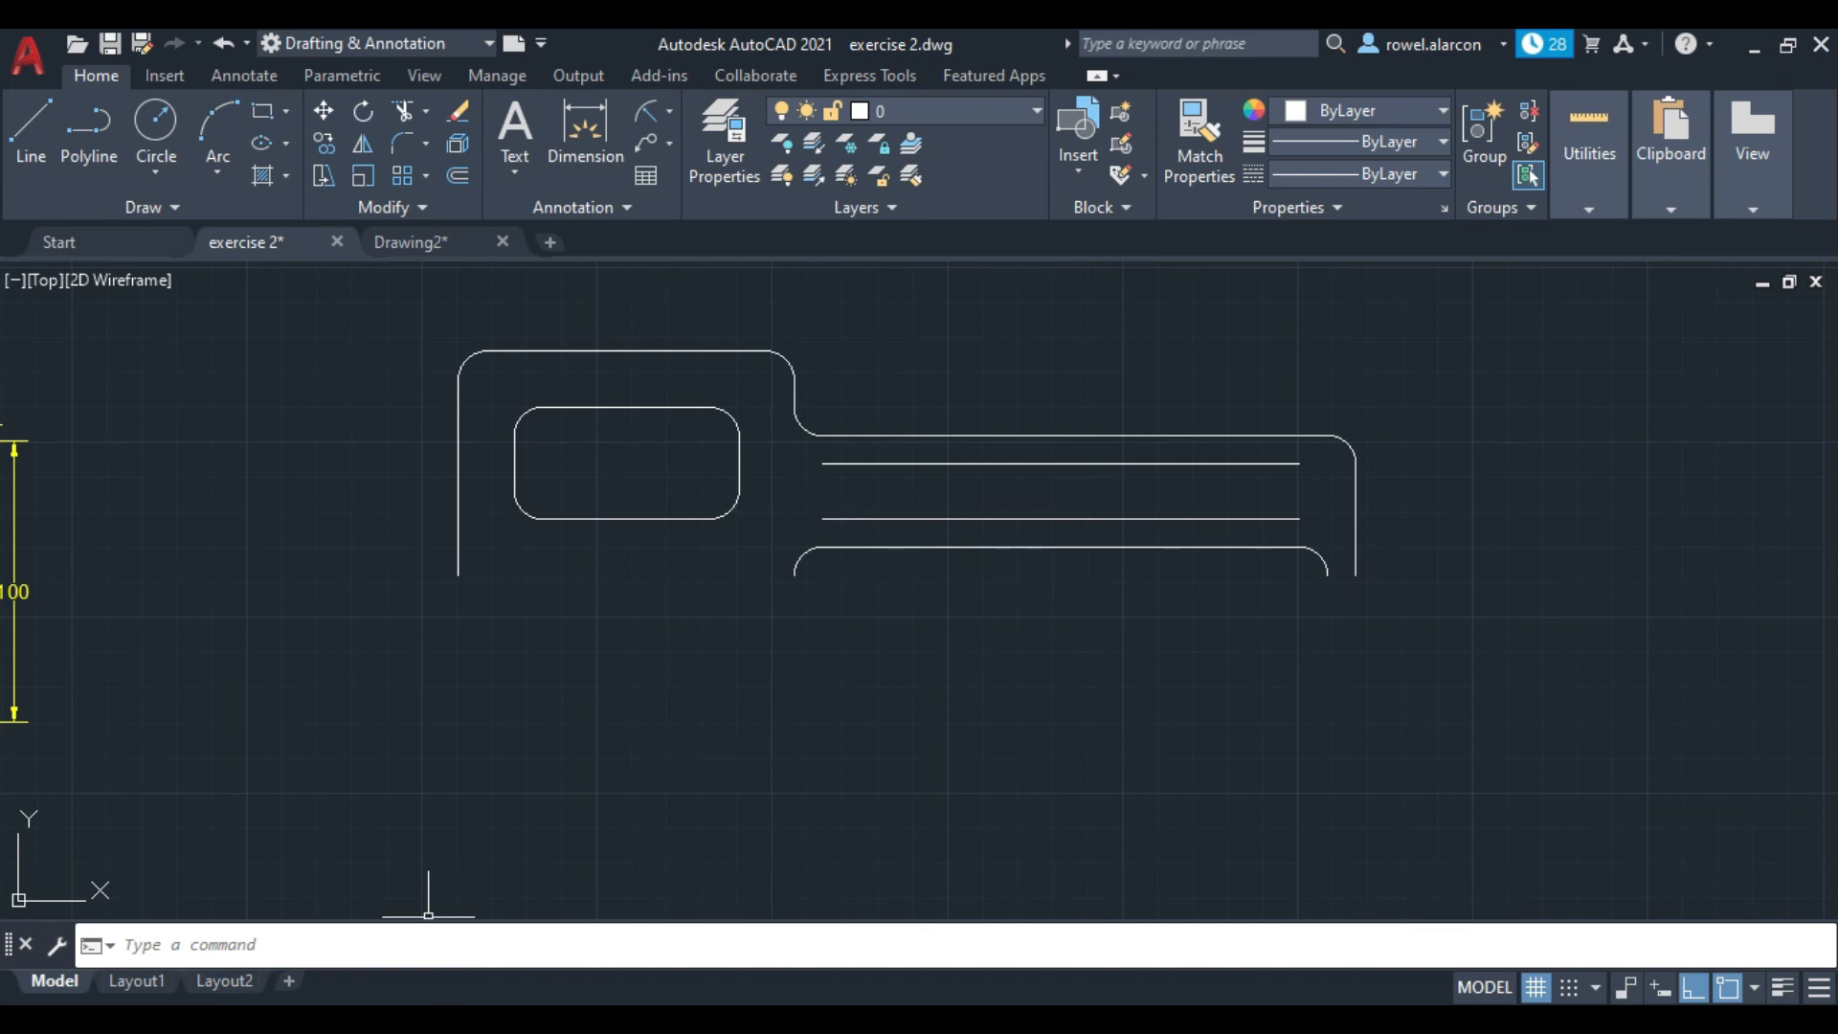
Step: Fillet the two parallel edges of the upper slot at both ends with radius 10 to close it
text(f)
key(Return)
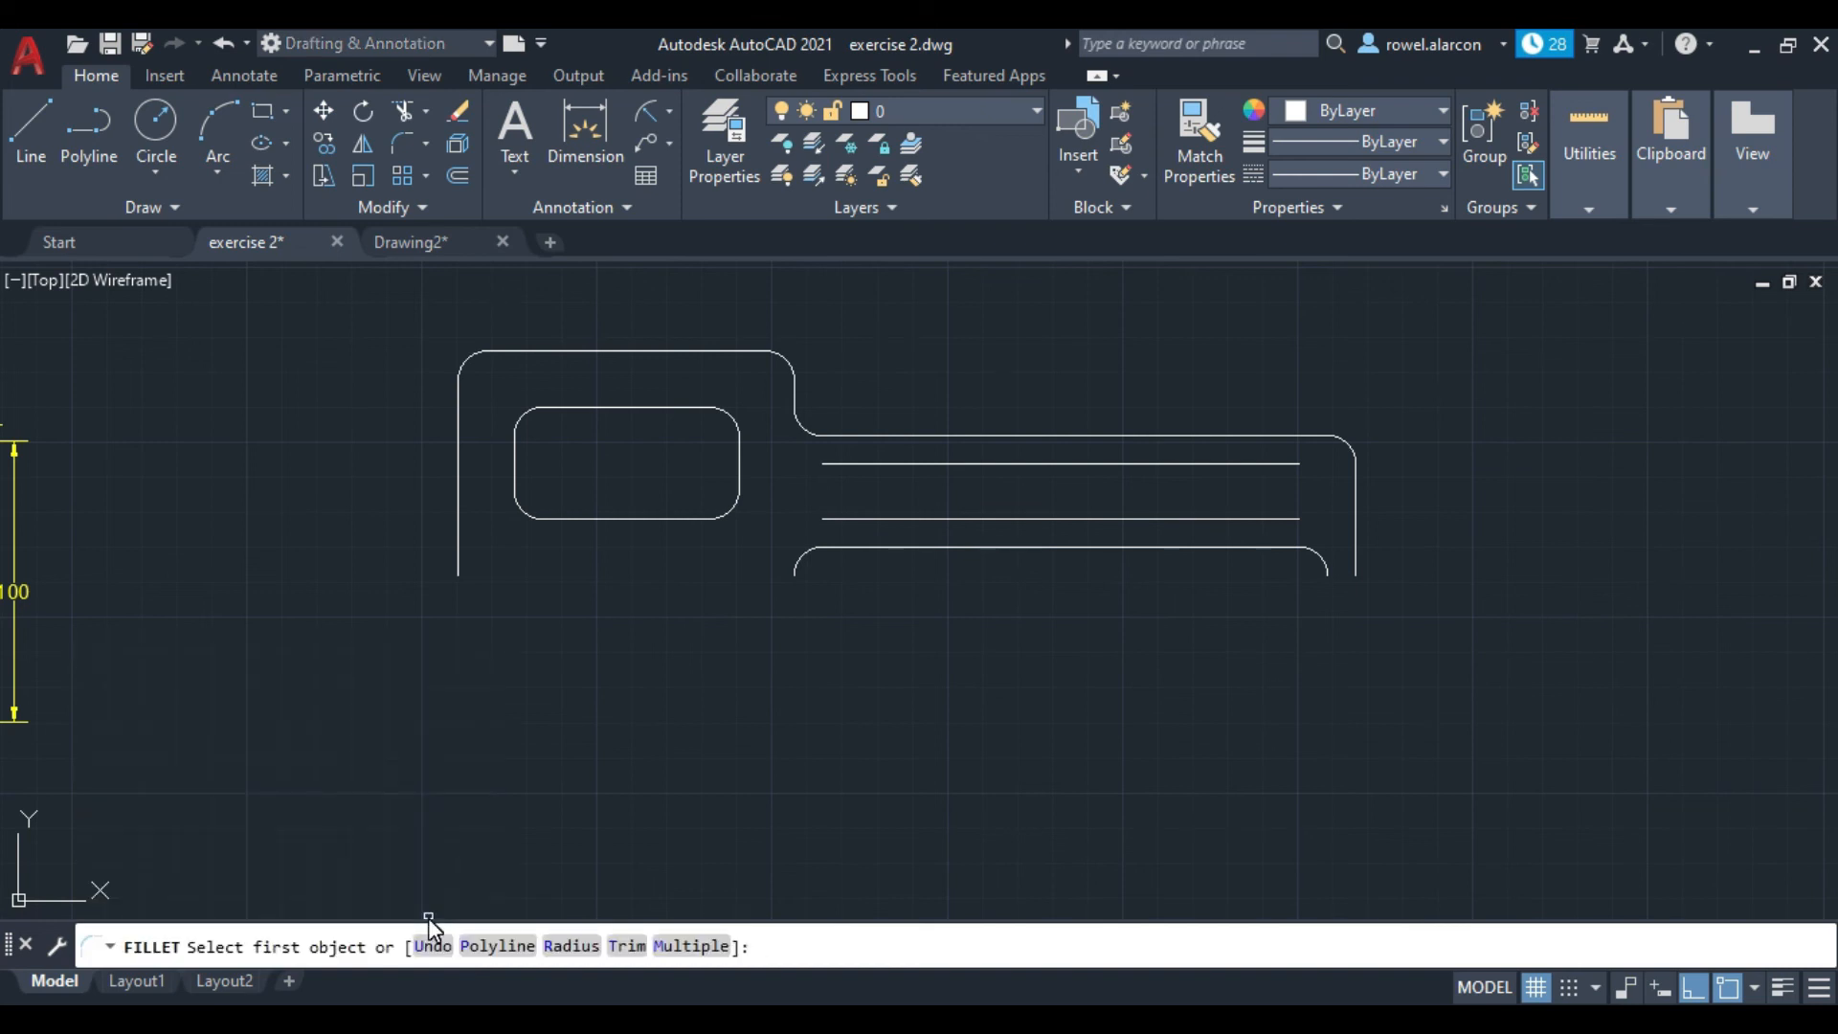
text(r)
key(Return)
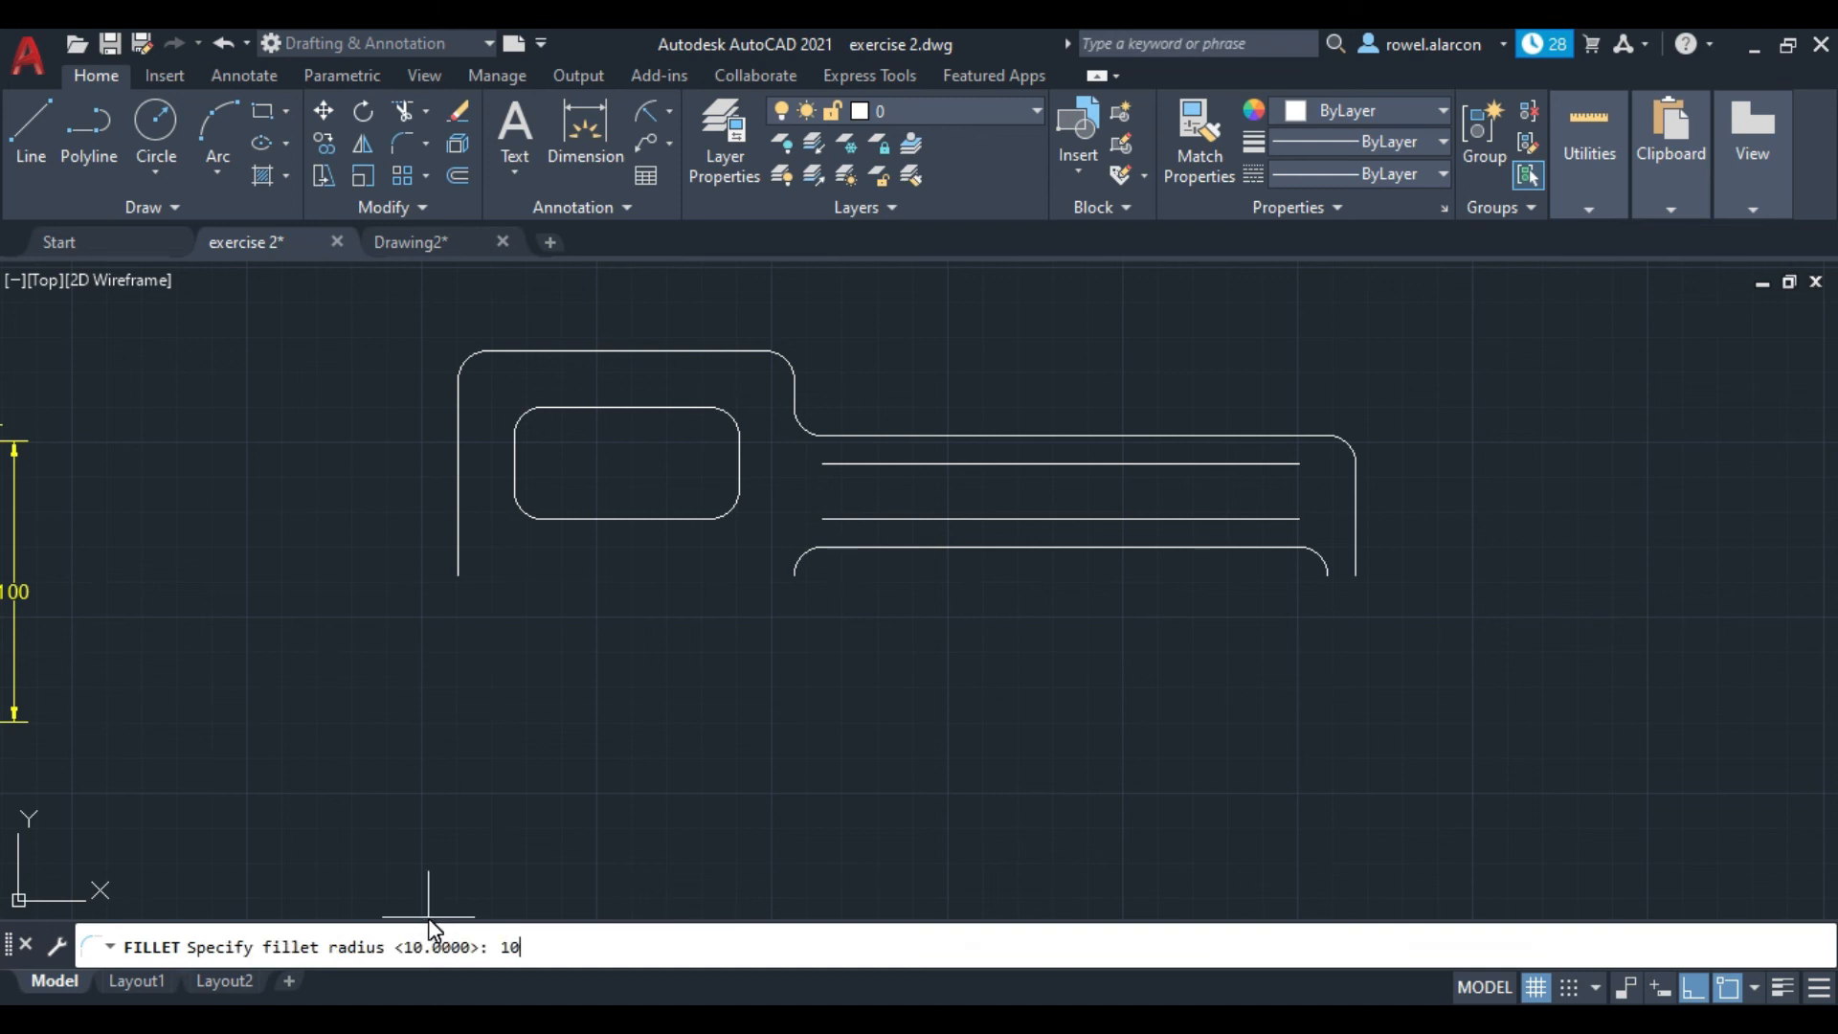
key(Return)
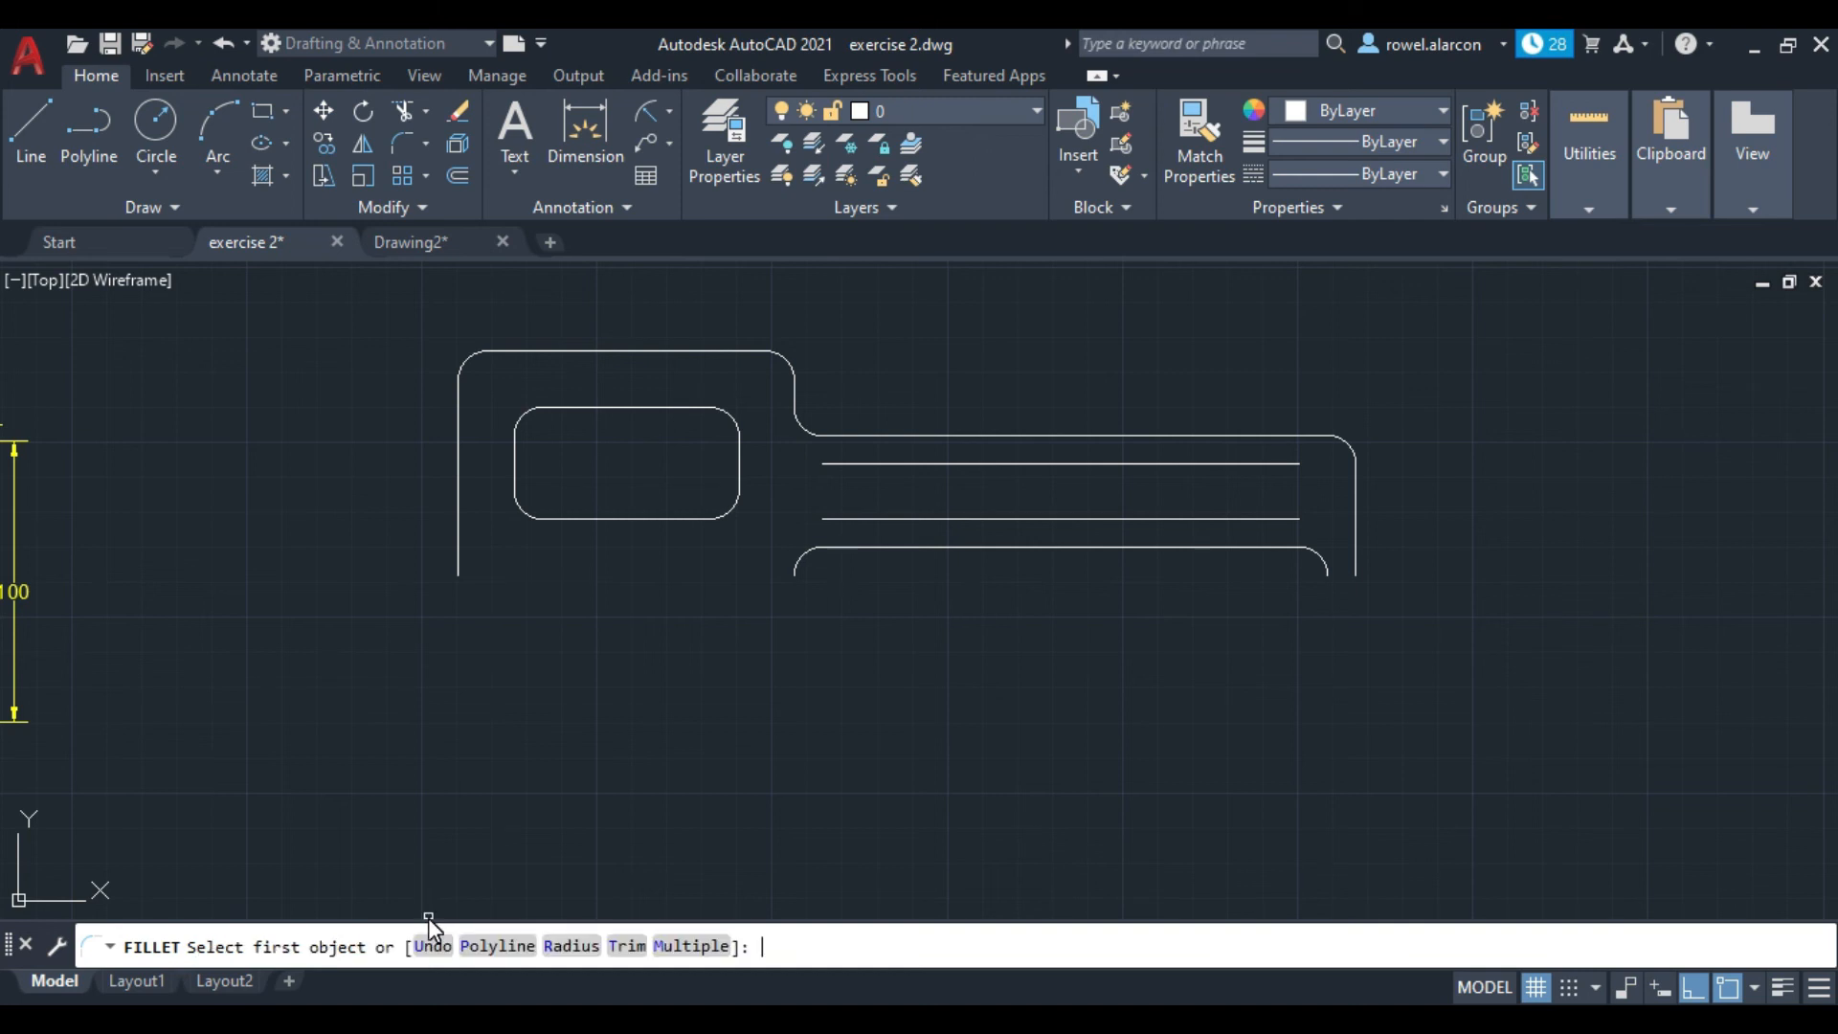
click(847, 464)
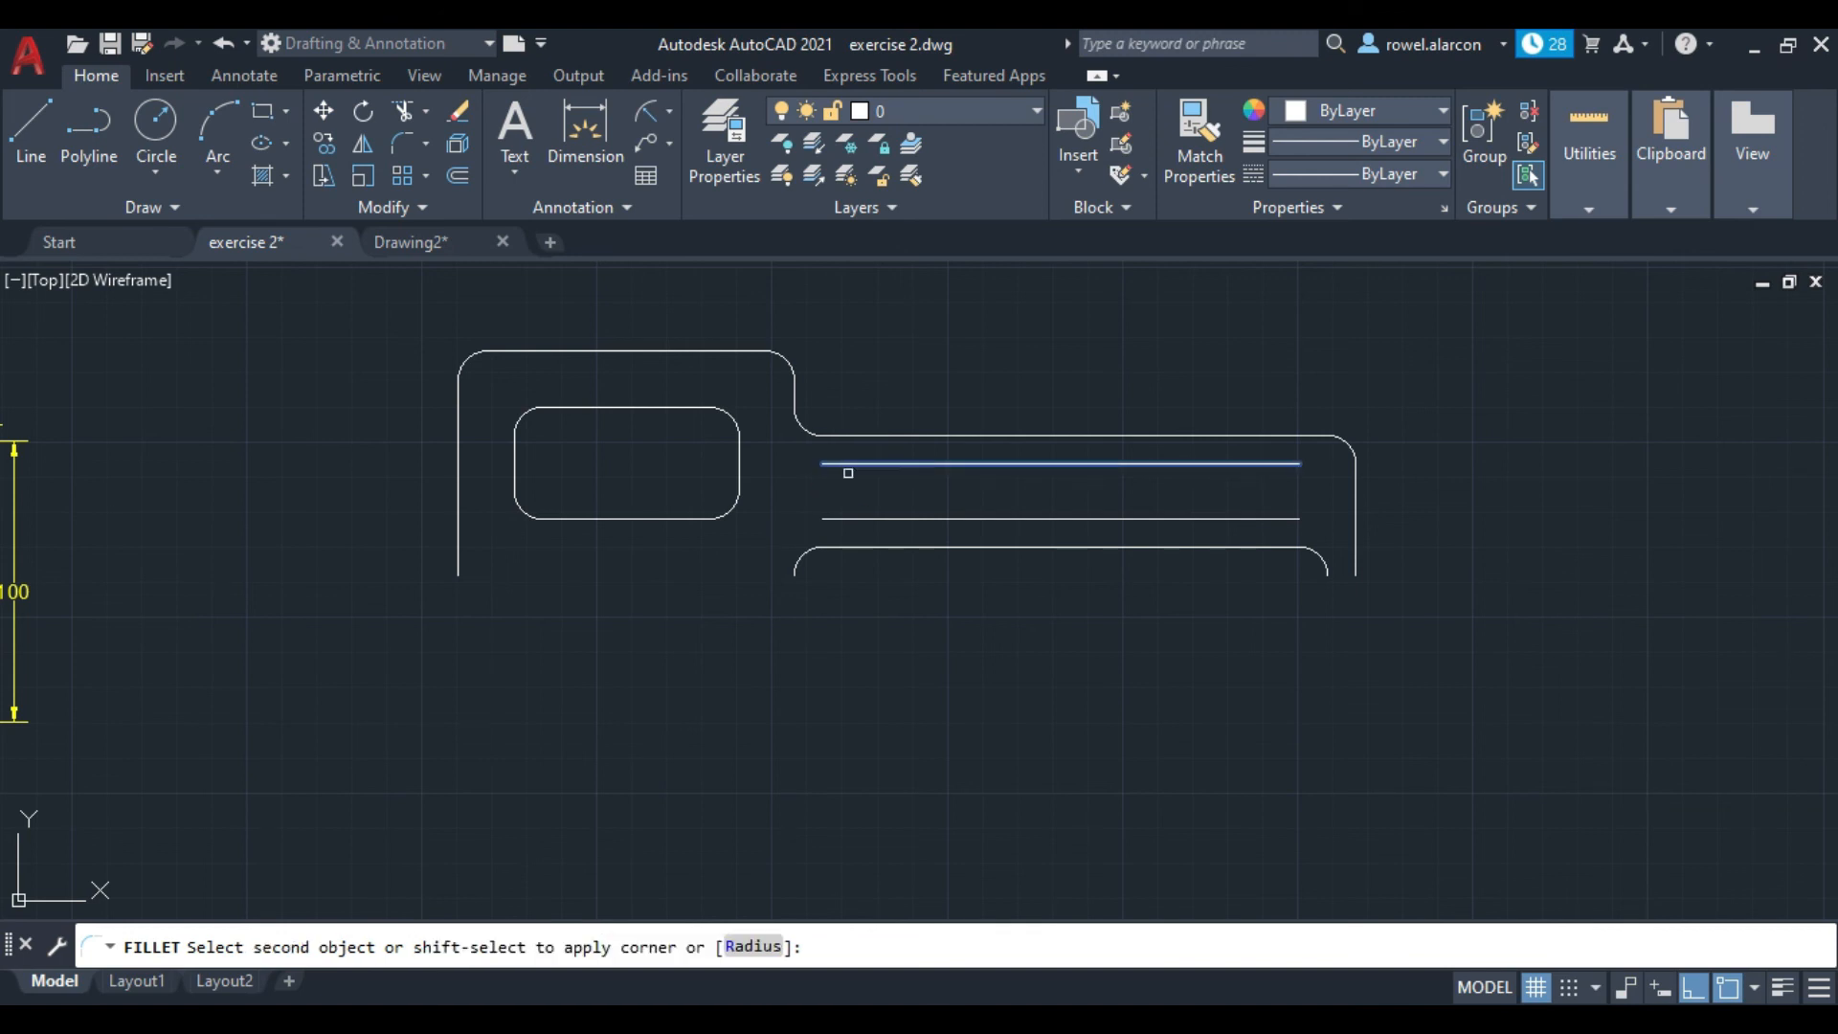
click(843, 518)
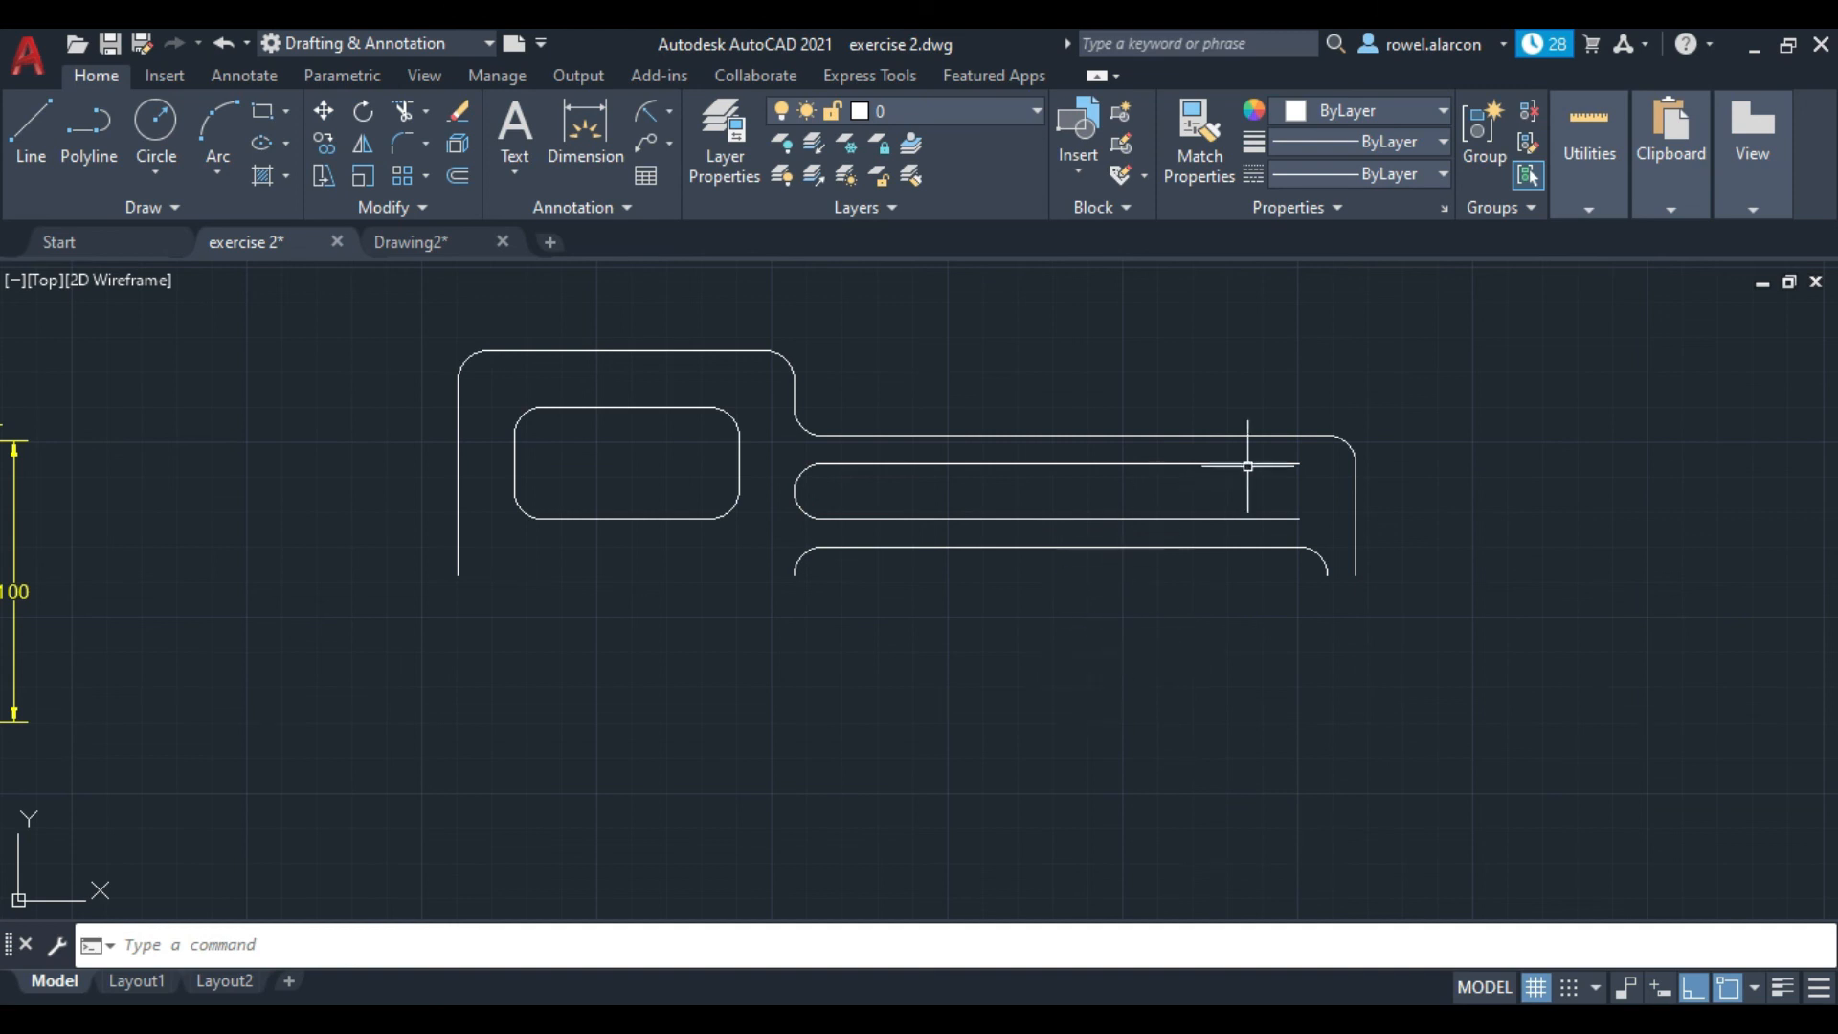
key(Return)
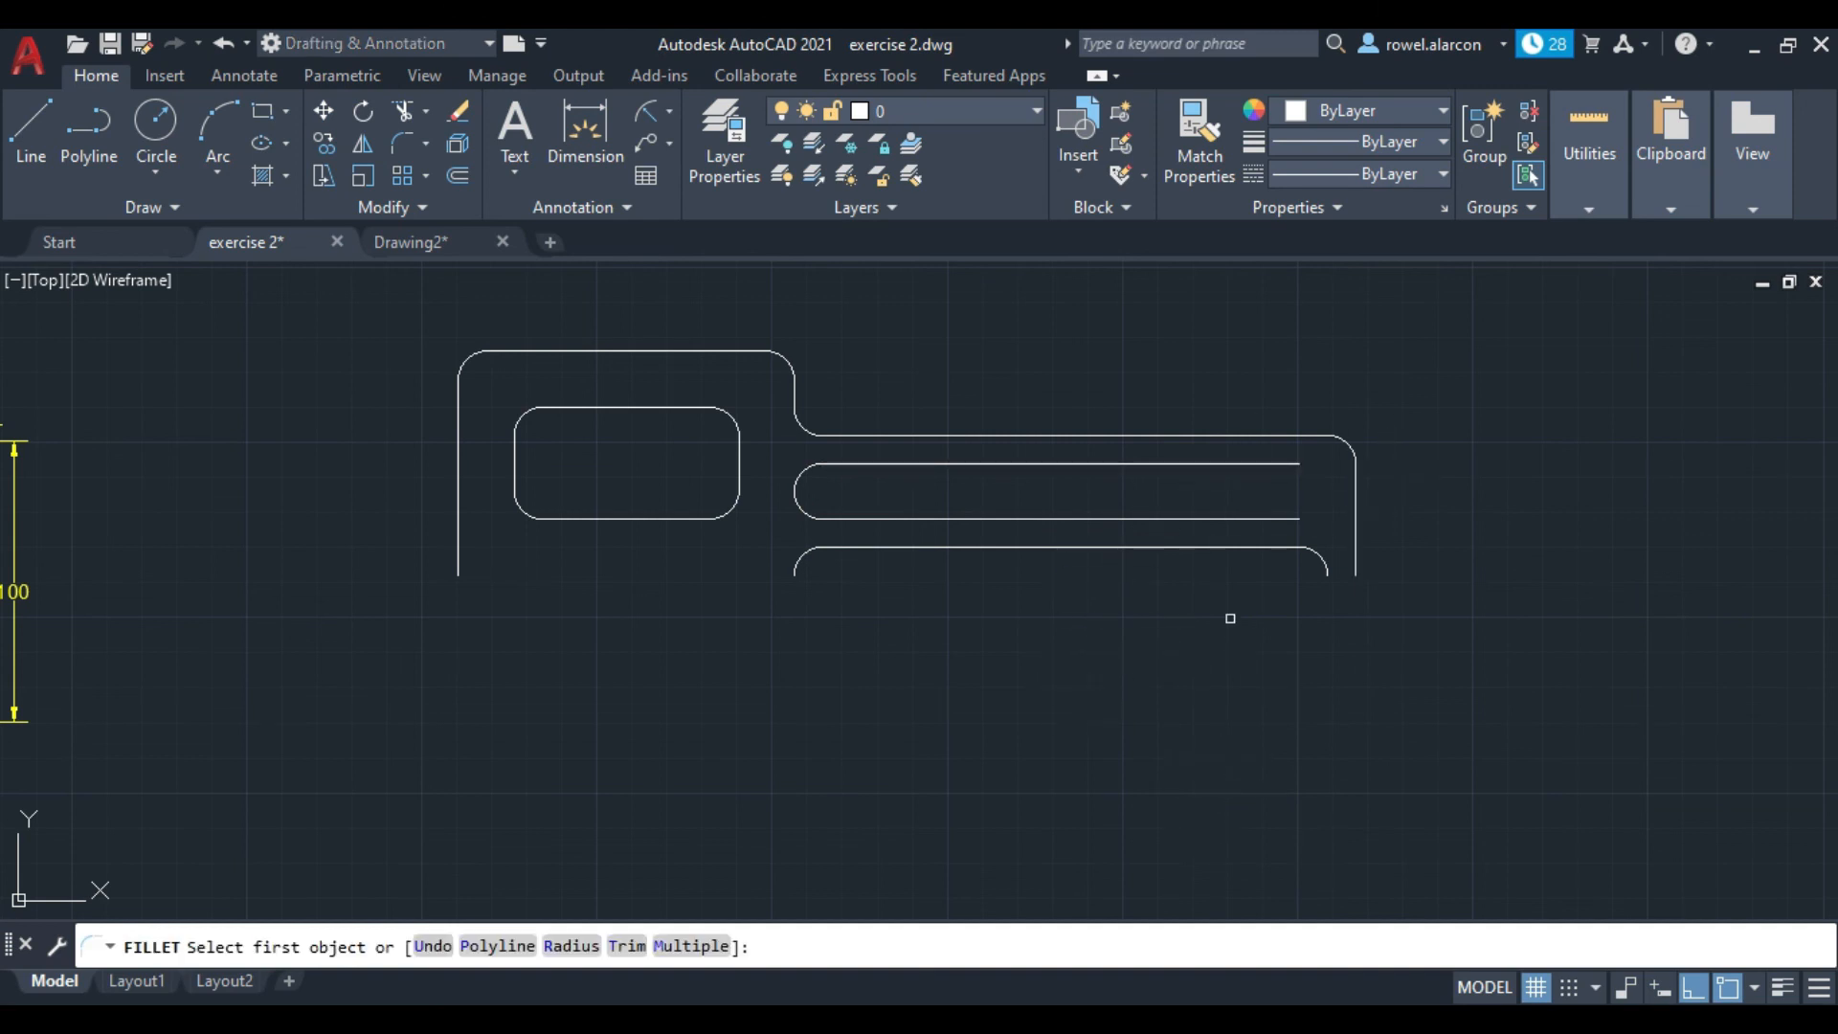
click(1263, 463)
click(1263, 518)
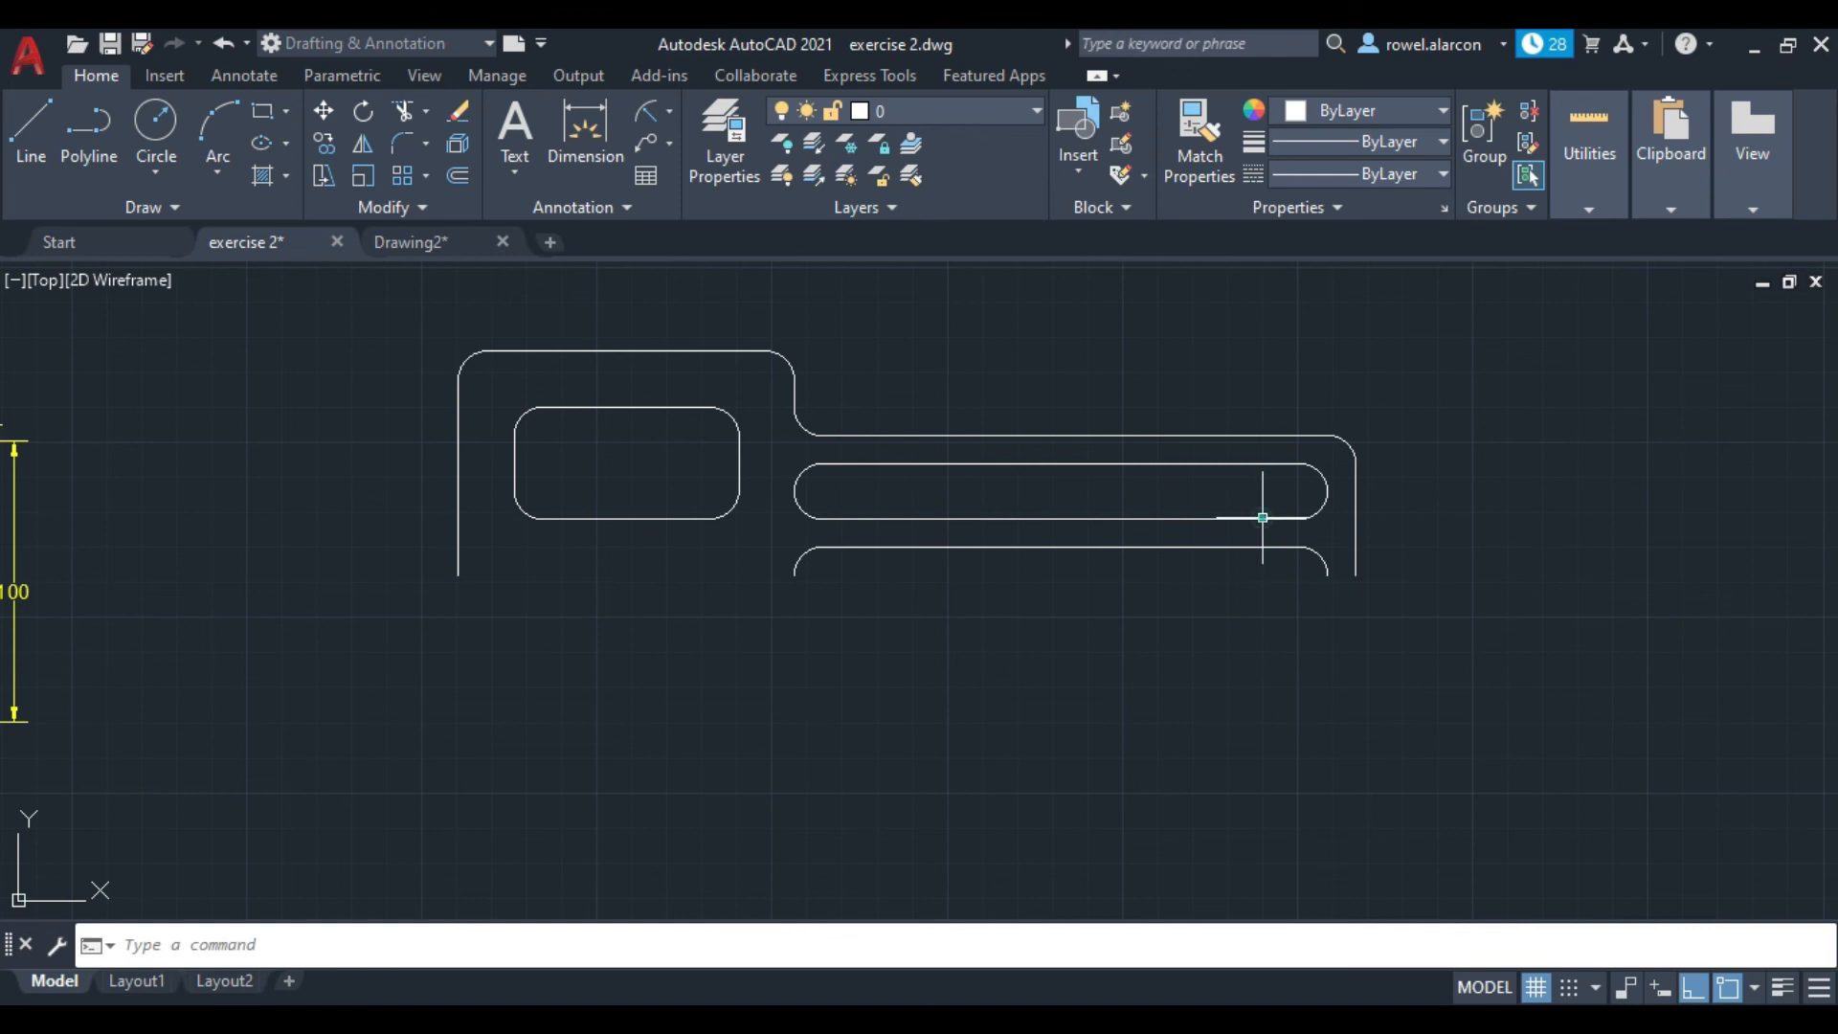
scroll(1018, 747, down, 2)
middle_drag(1007, 760, 1348, 715)
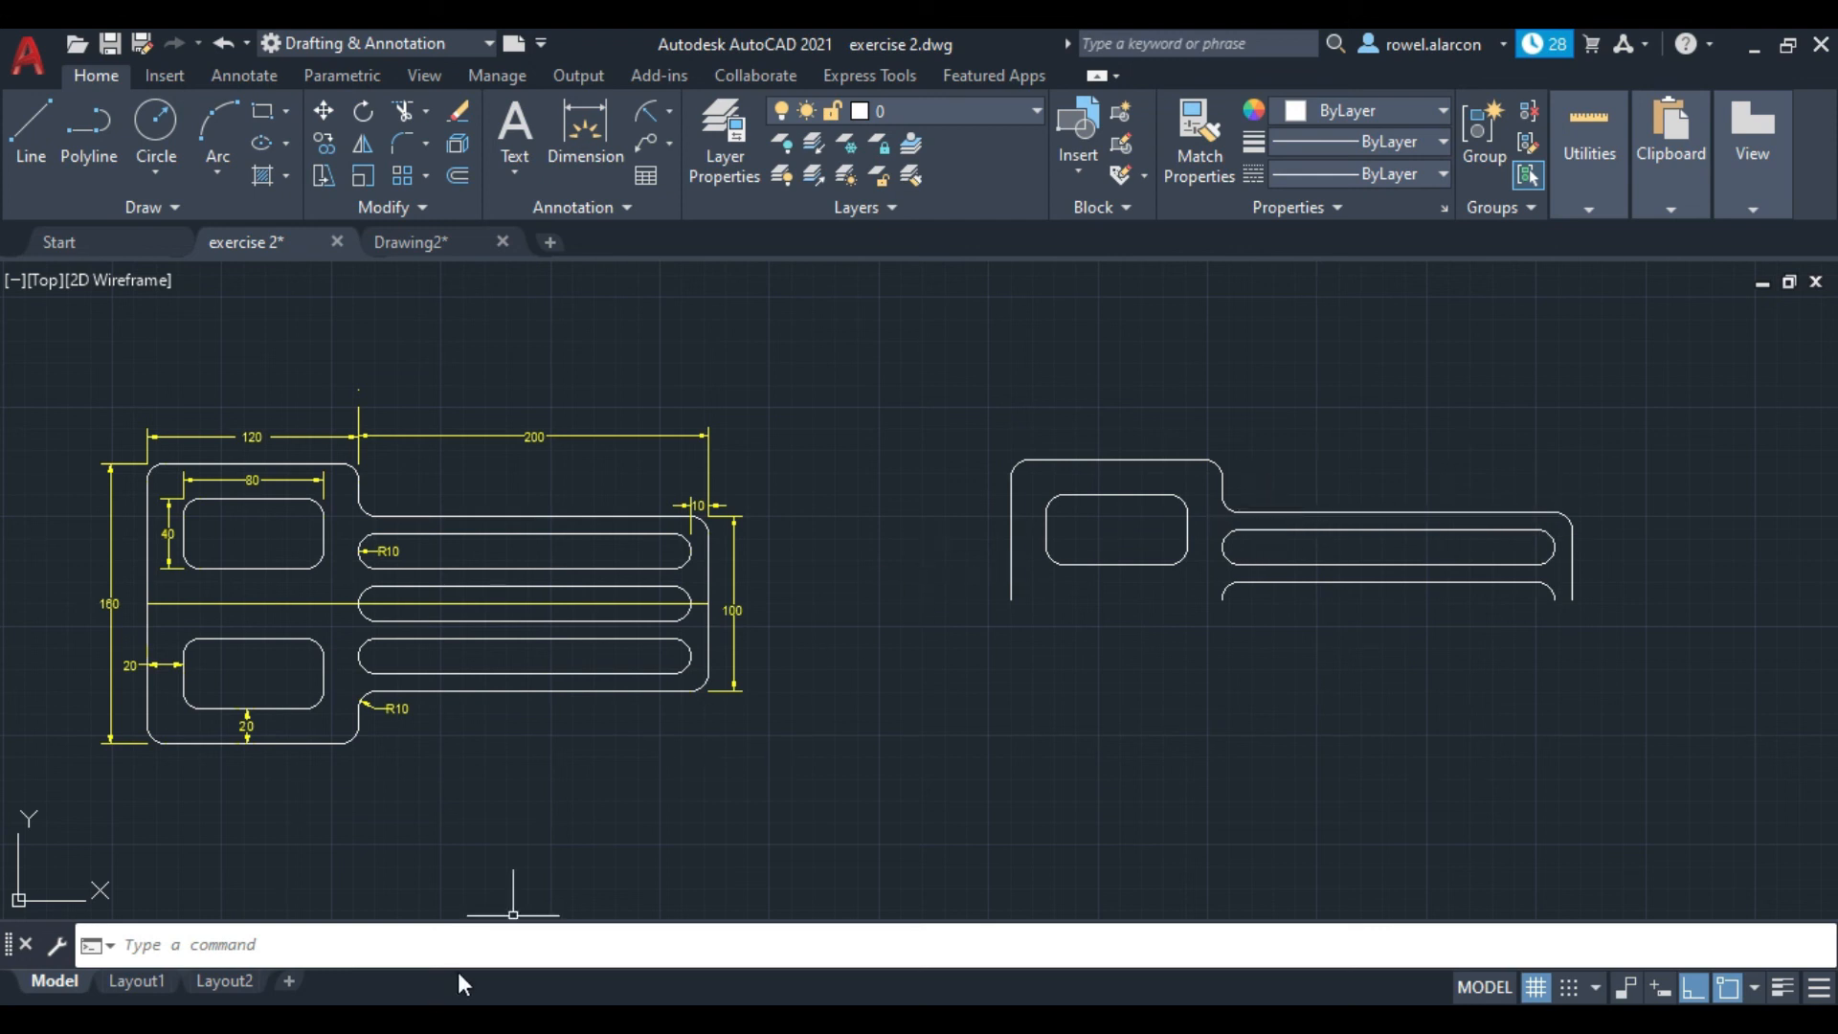
click(238, 944)
text(mi)
key(Return)
key(Escape)
Step: Mirror the whole upper half of the plate downward about the horizontal line through its open lower ends, keeping the source objects
click(360, 146)
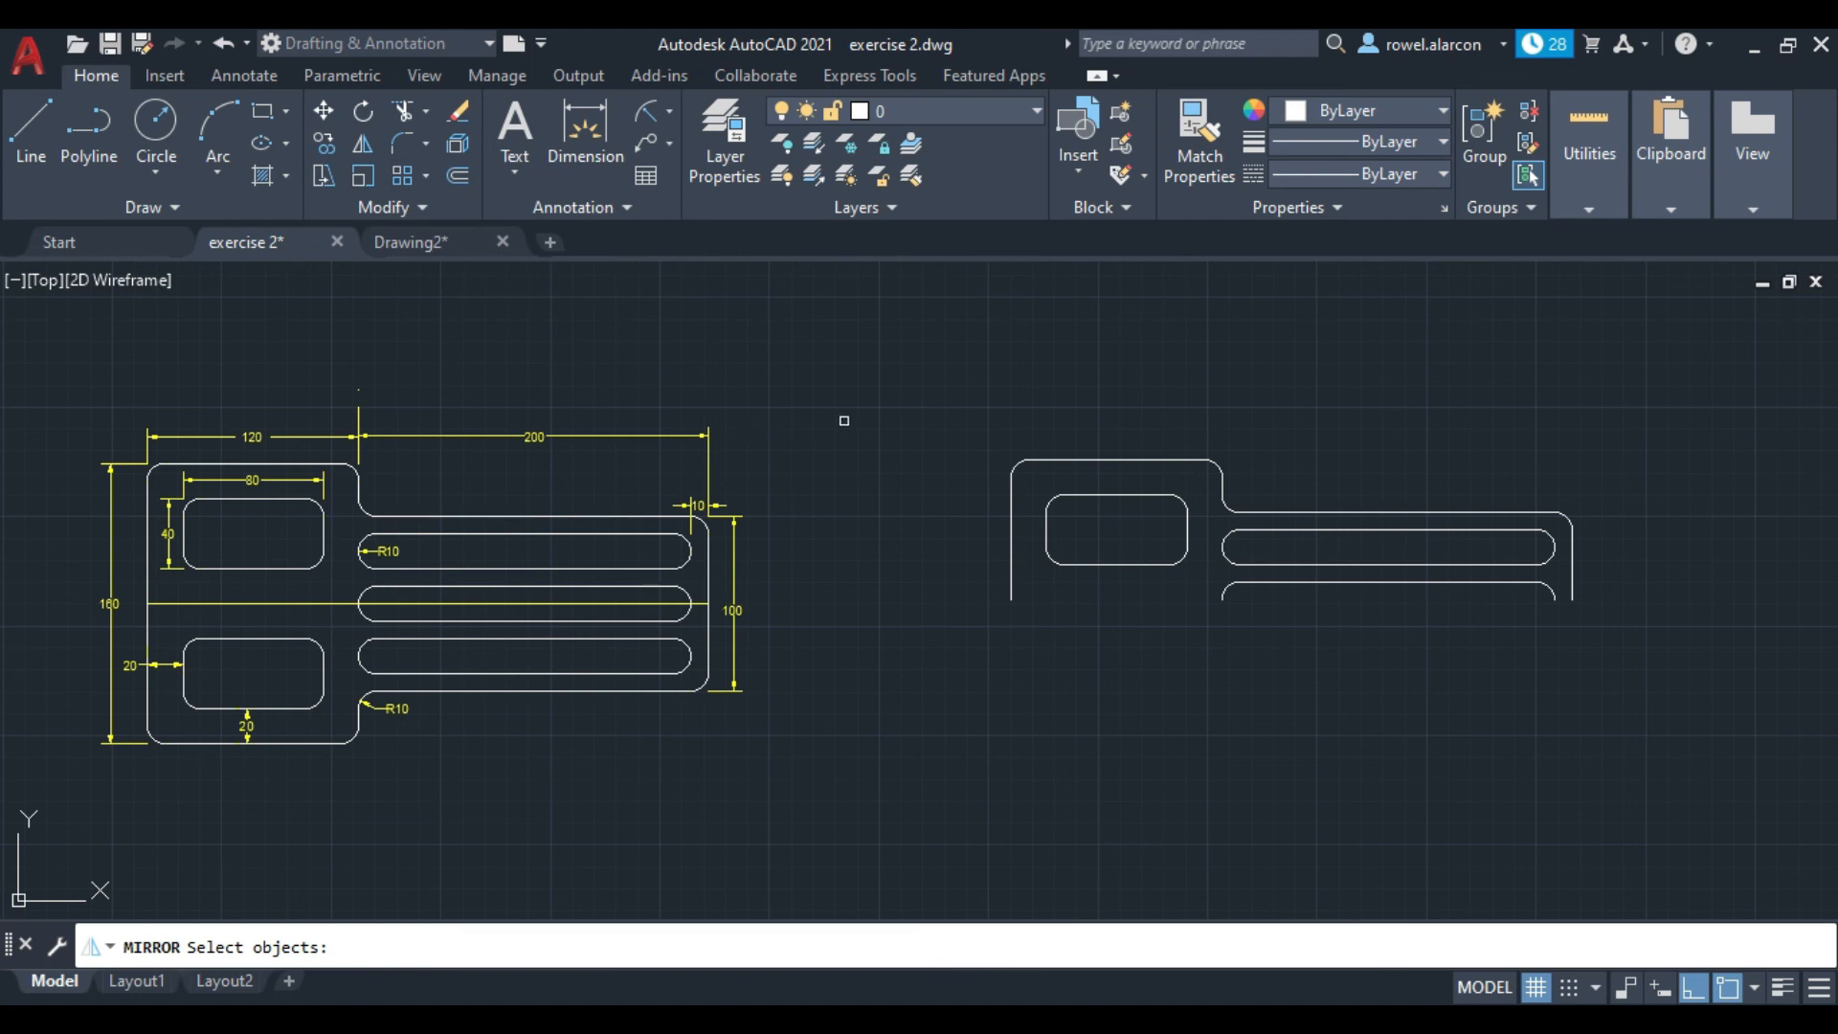
click(890, 377)
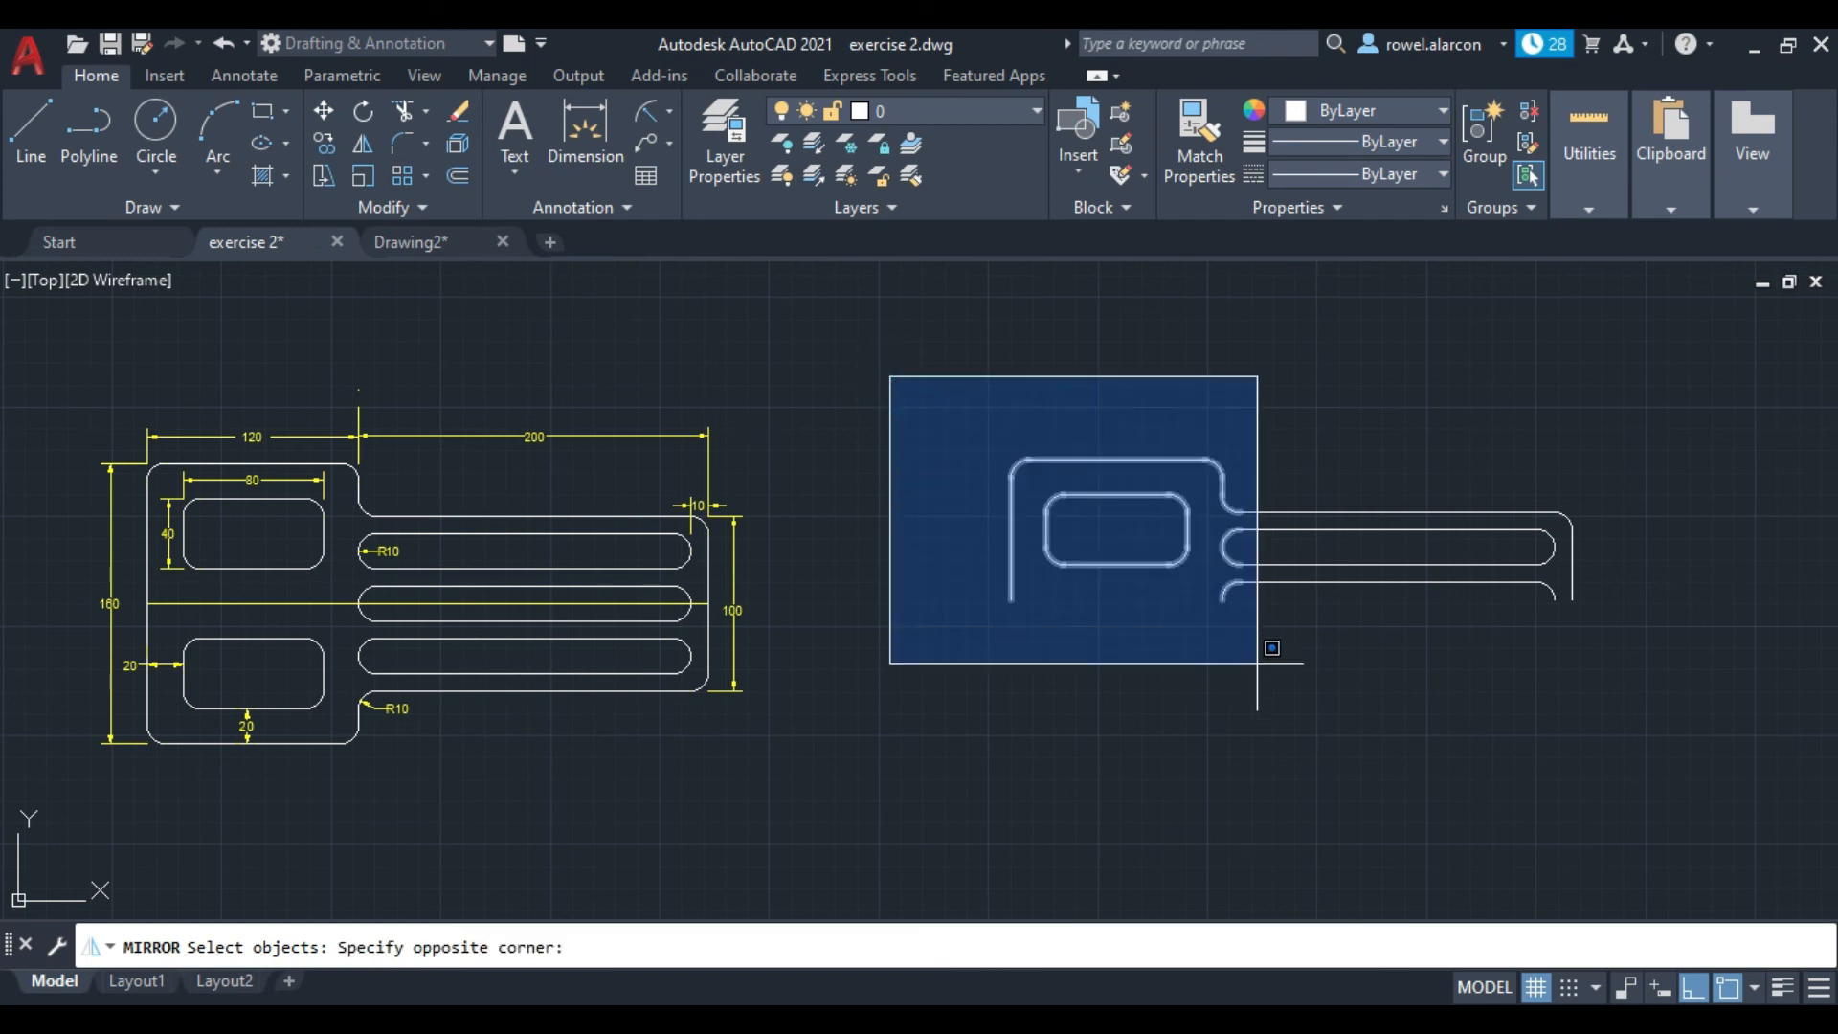
click(1627, 691)
key(Return)
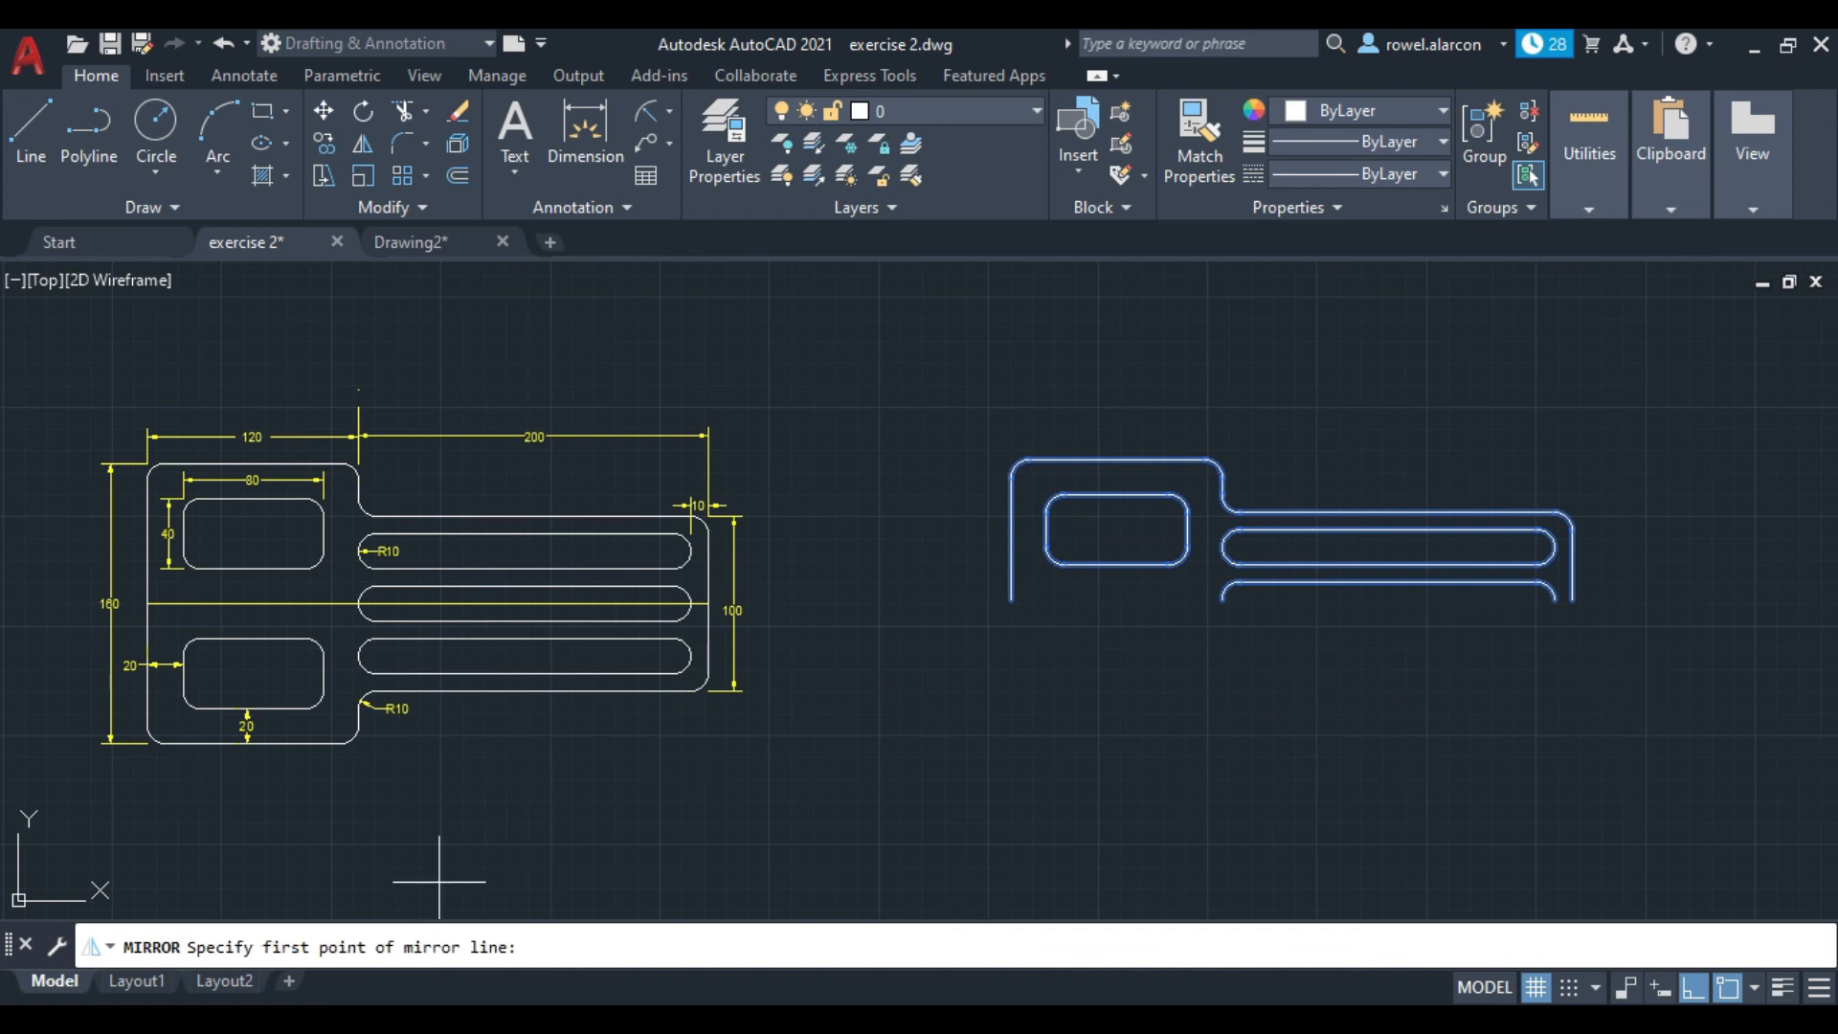
click(1563, 605)
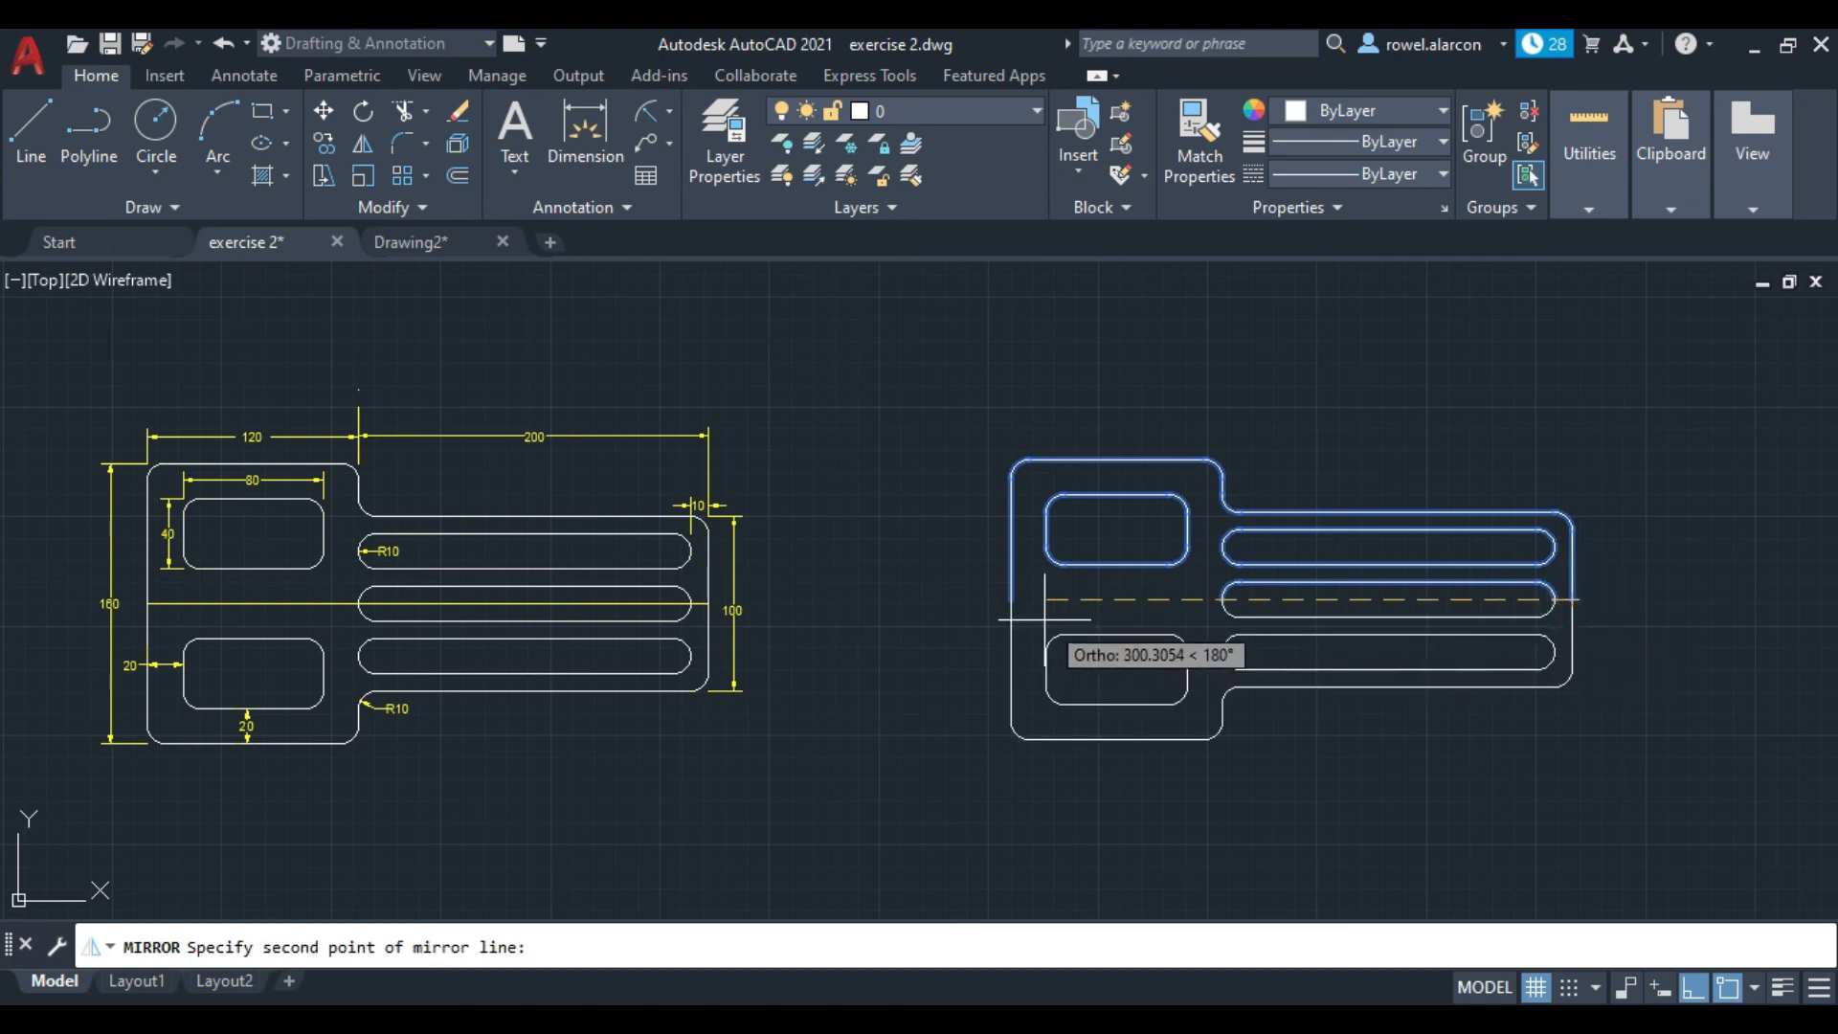
click(1010, 599)
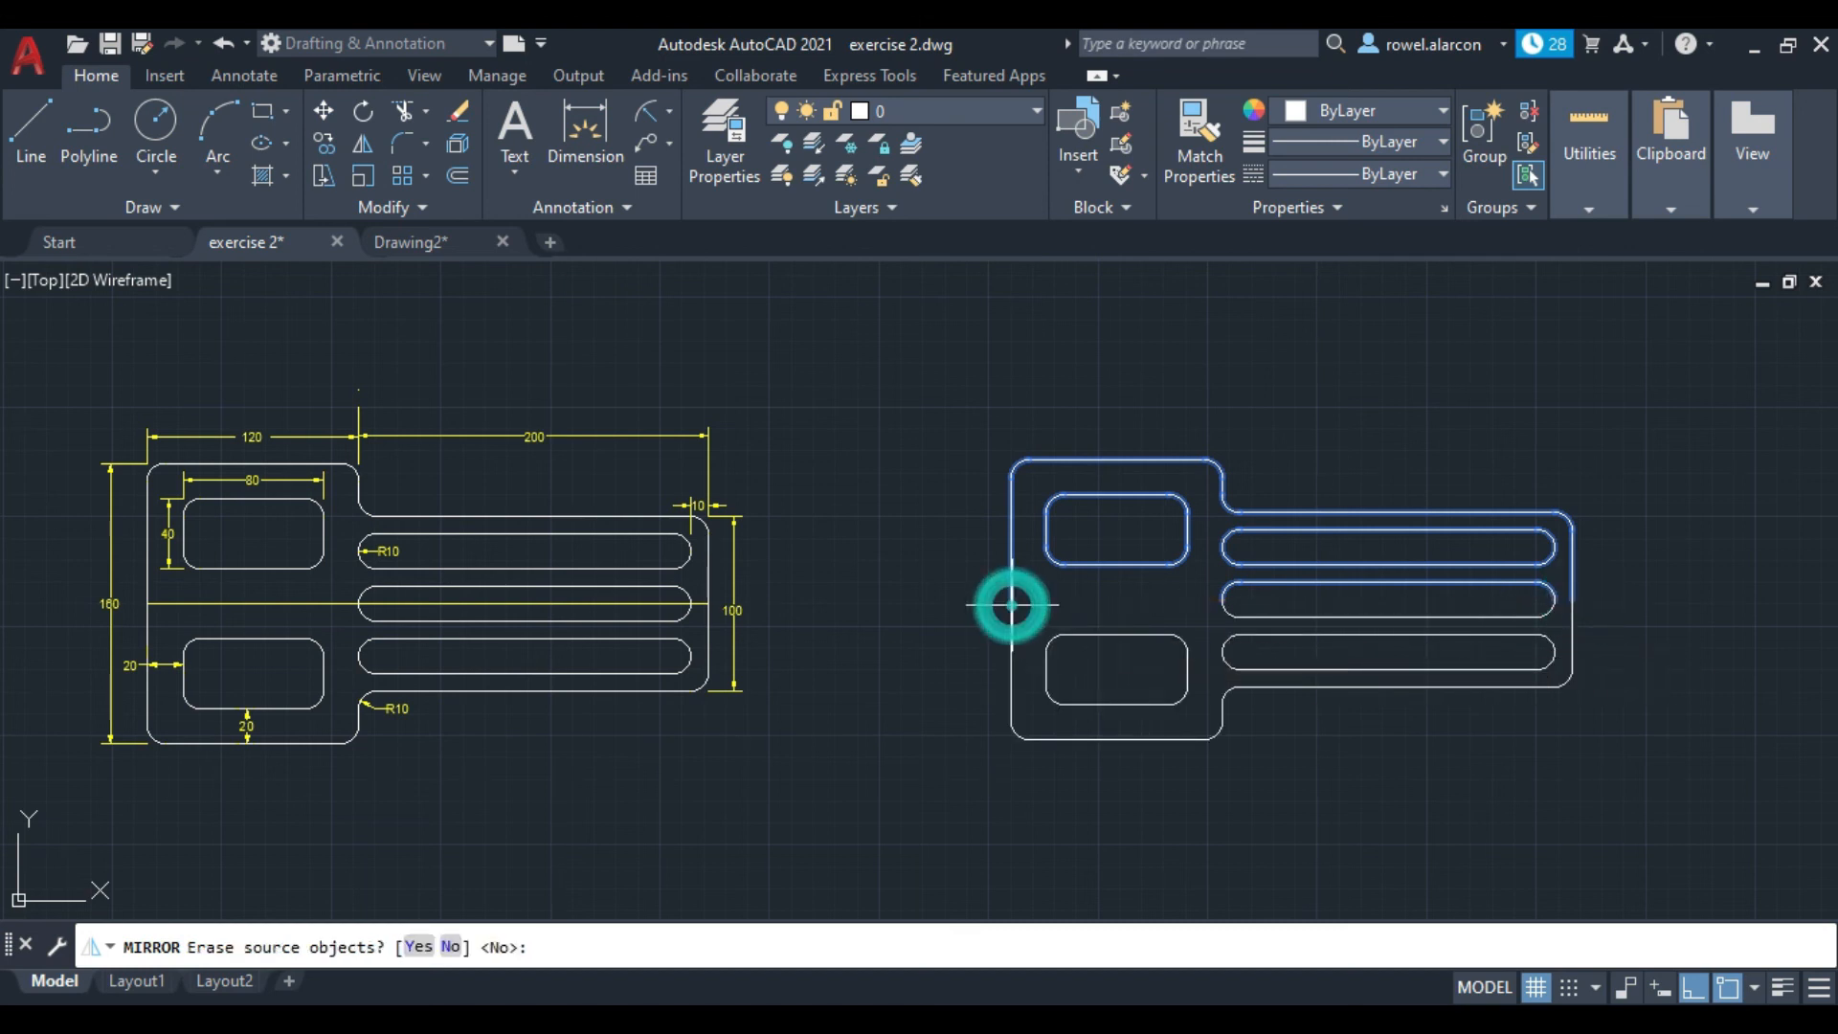
key(Return)
mouse_move(1428, 780)
middle_down()
mouse_move(1395, 730)
mouse_move(1457, 731)
mouse_move(1408, 734)
mouse_move(1404, 756)
middle_up()
scroll(1402, 742, up, 2)
scroll(1404, 743, down, 2)
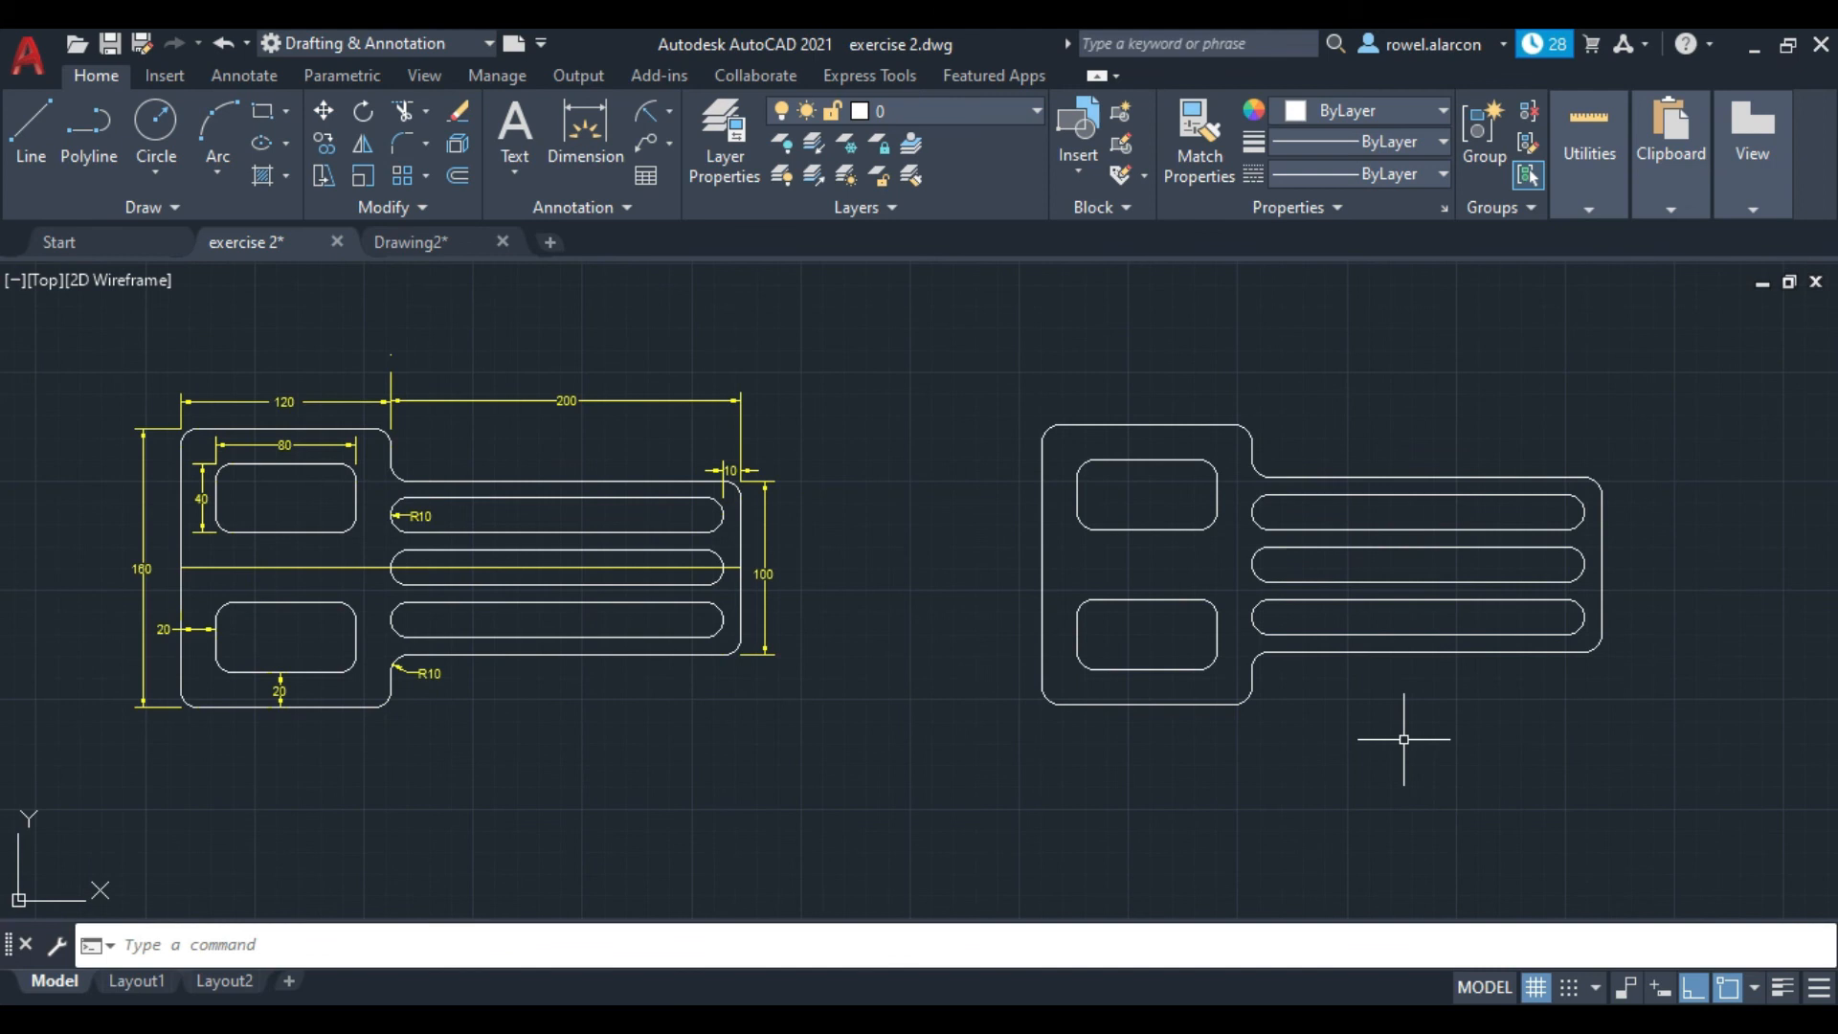